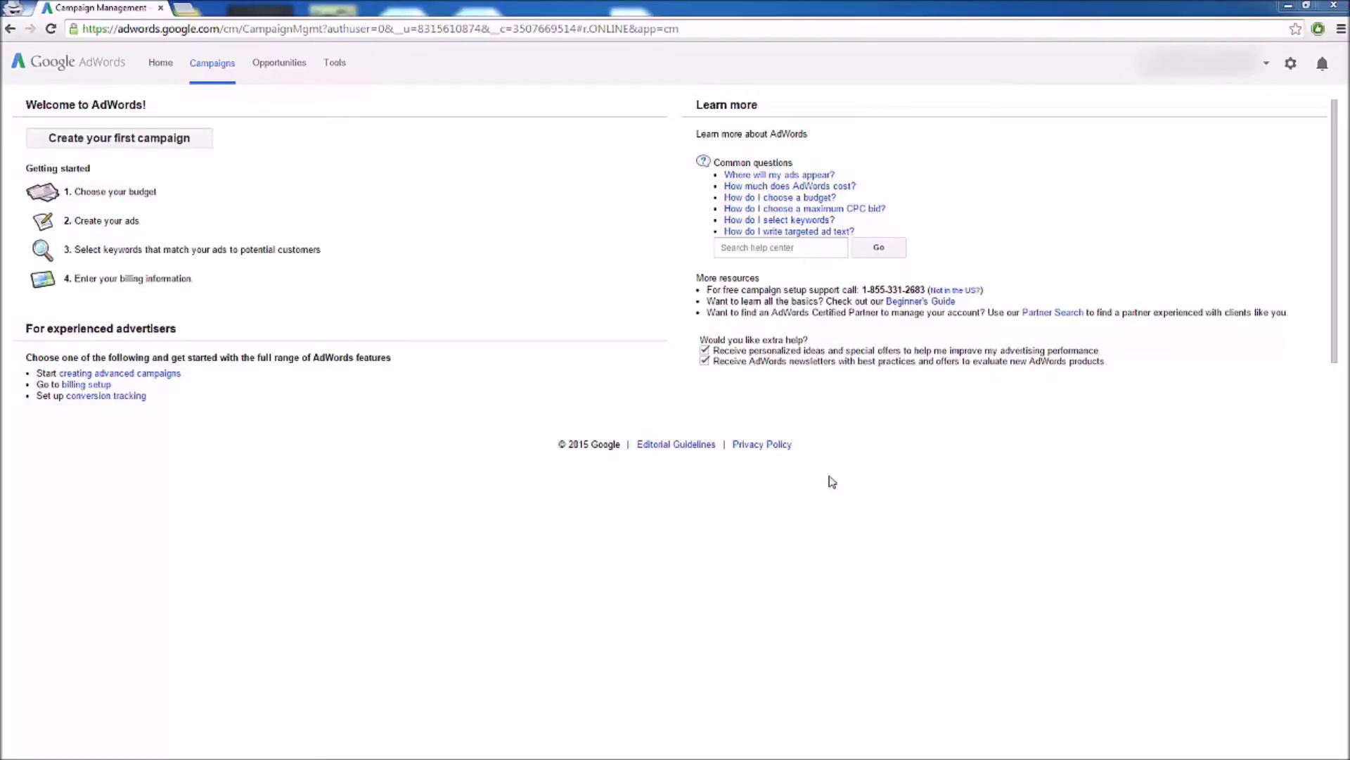
# - Start creating the account's first campaign and choose Online video as its type
pyautogui.click(116, 139)
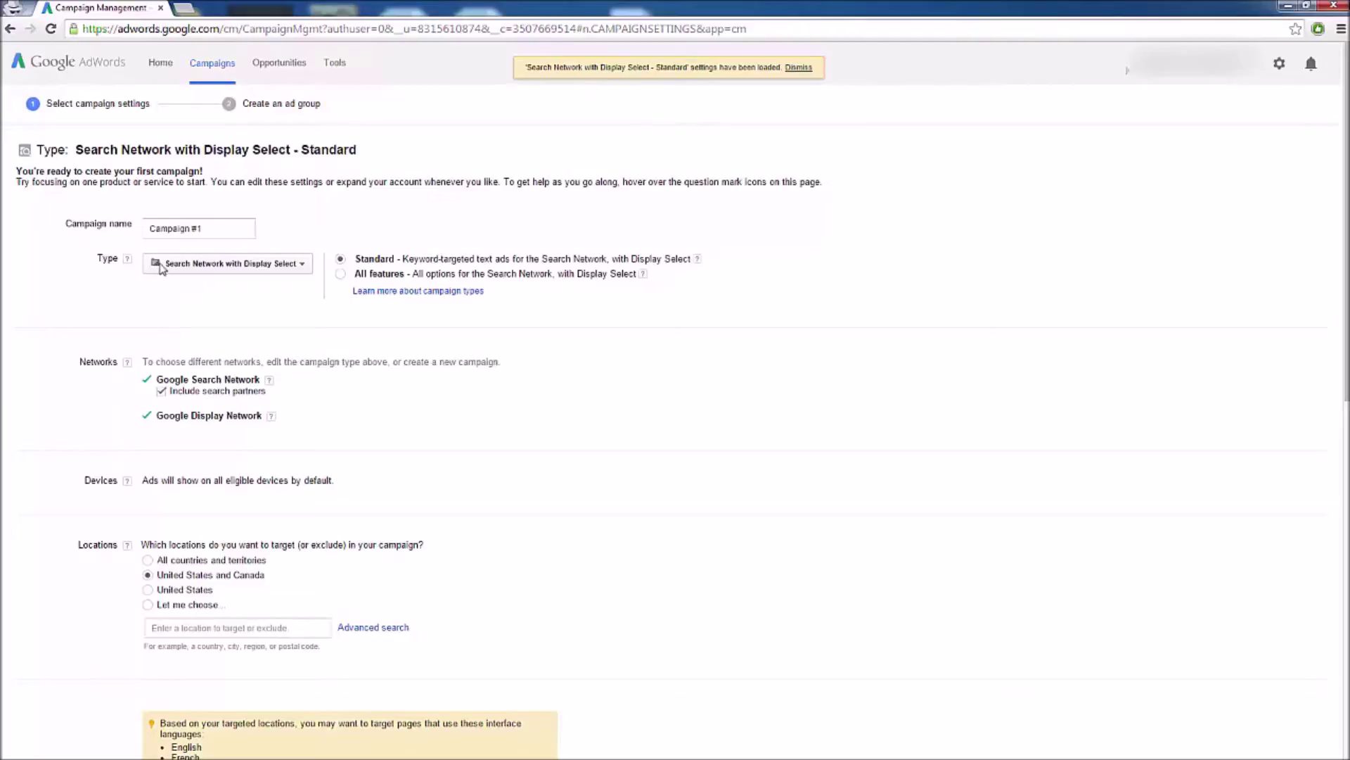
pyautogui.click(307, 271)
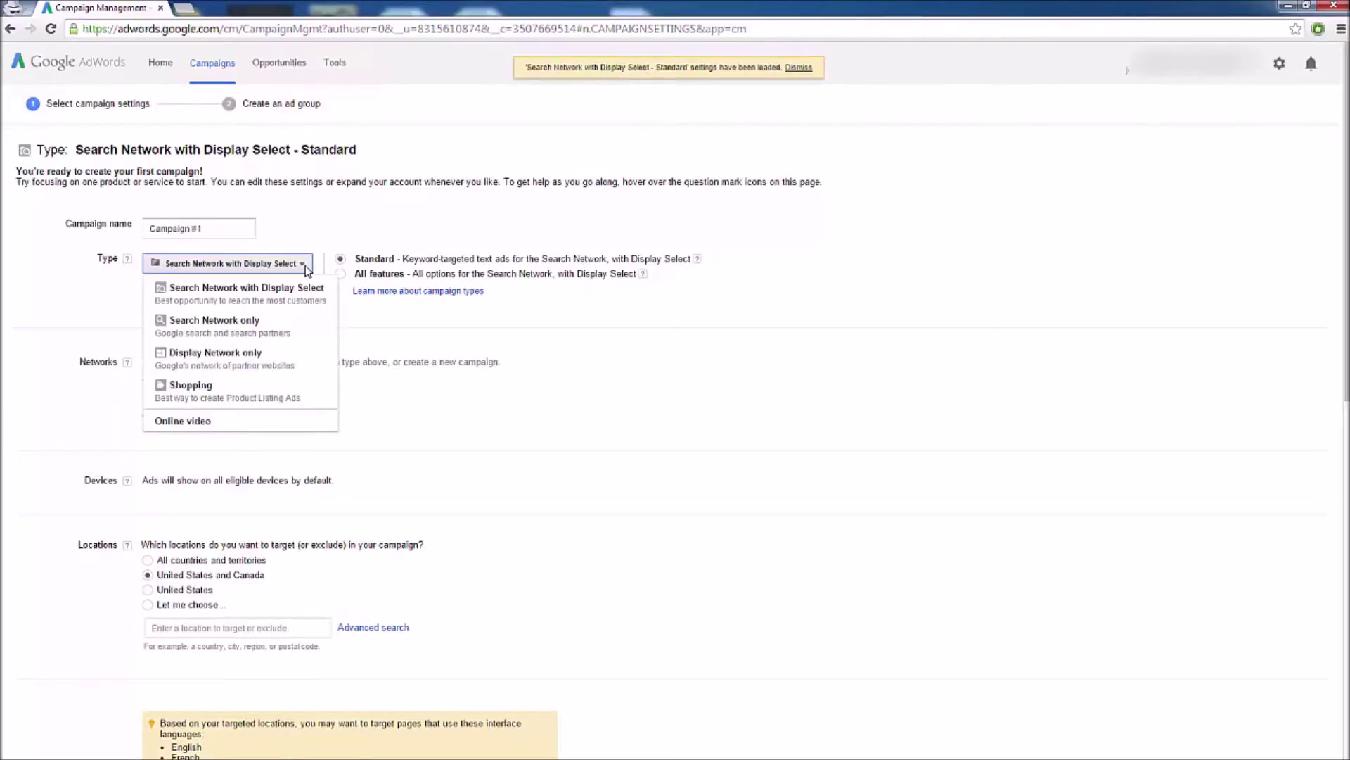
pyautogui.click(218, 419)
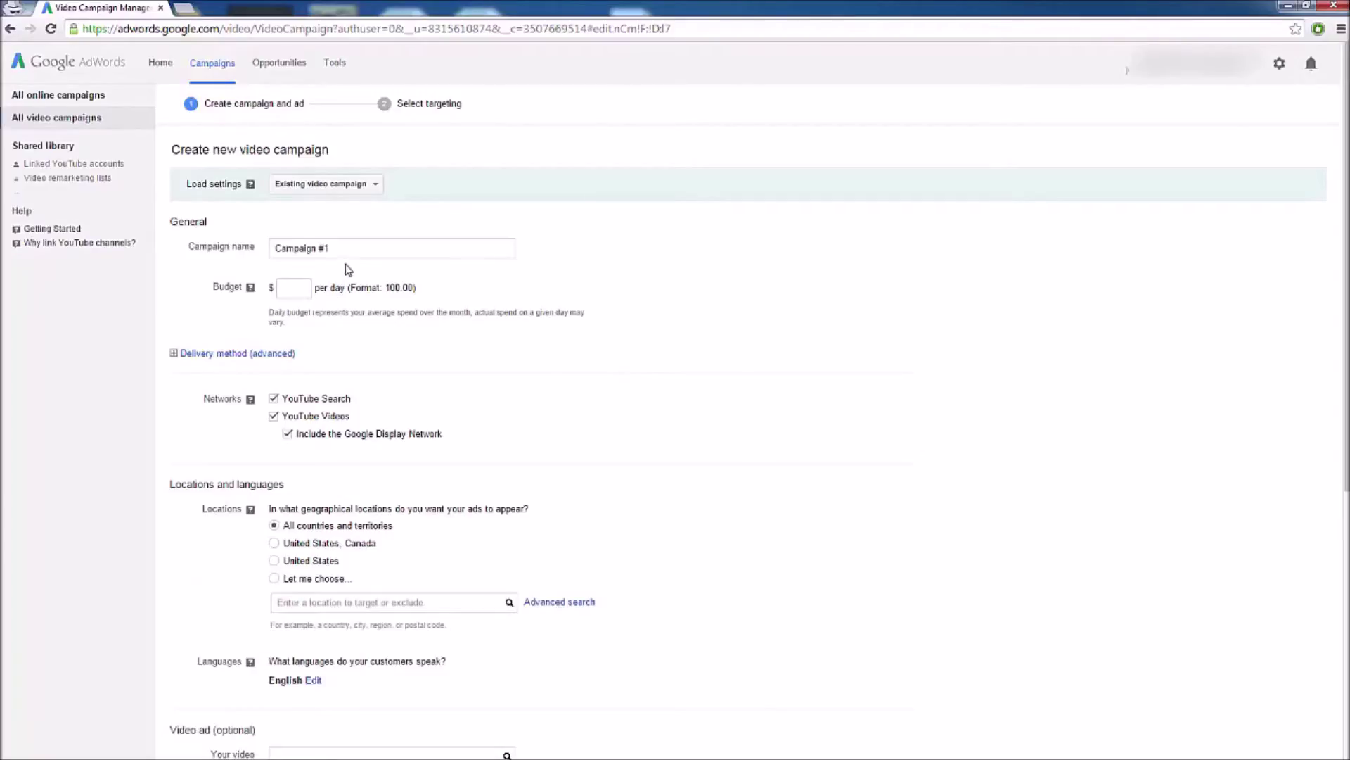
# - Name the video campaign "Demo Ad For Tutorial" and set its budget to $5.00 per day
pyautogui.press('Tab')
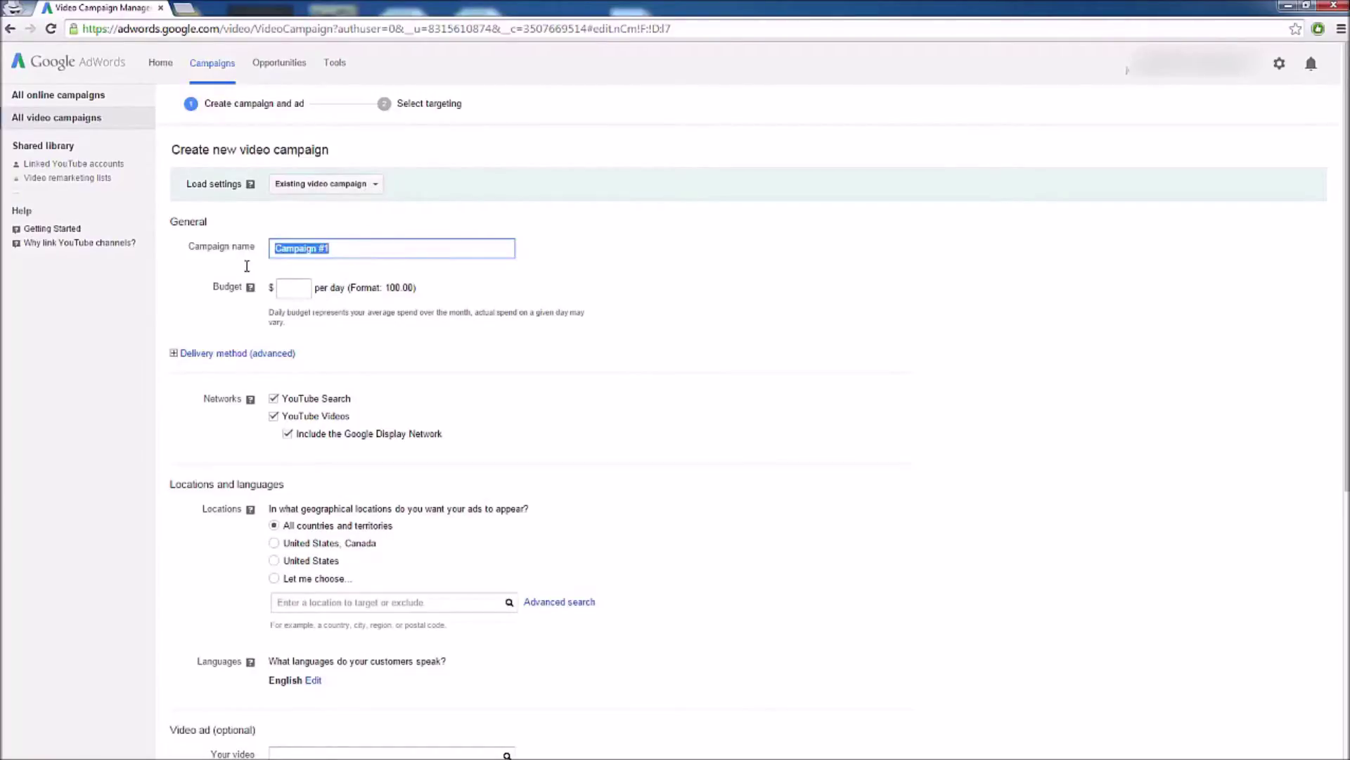
pyautogui.write('Demo Ad For Tutorial')
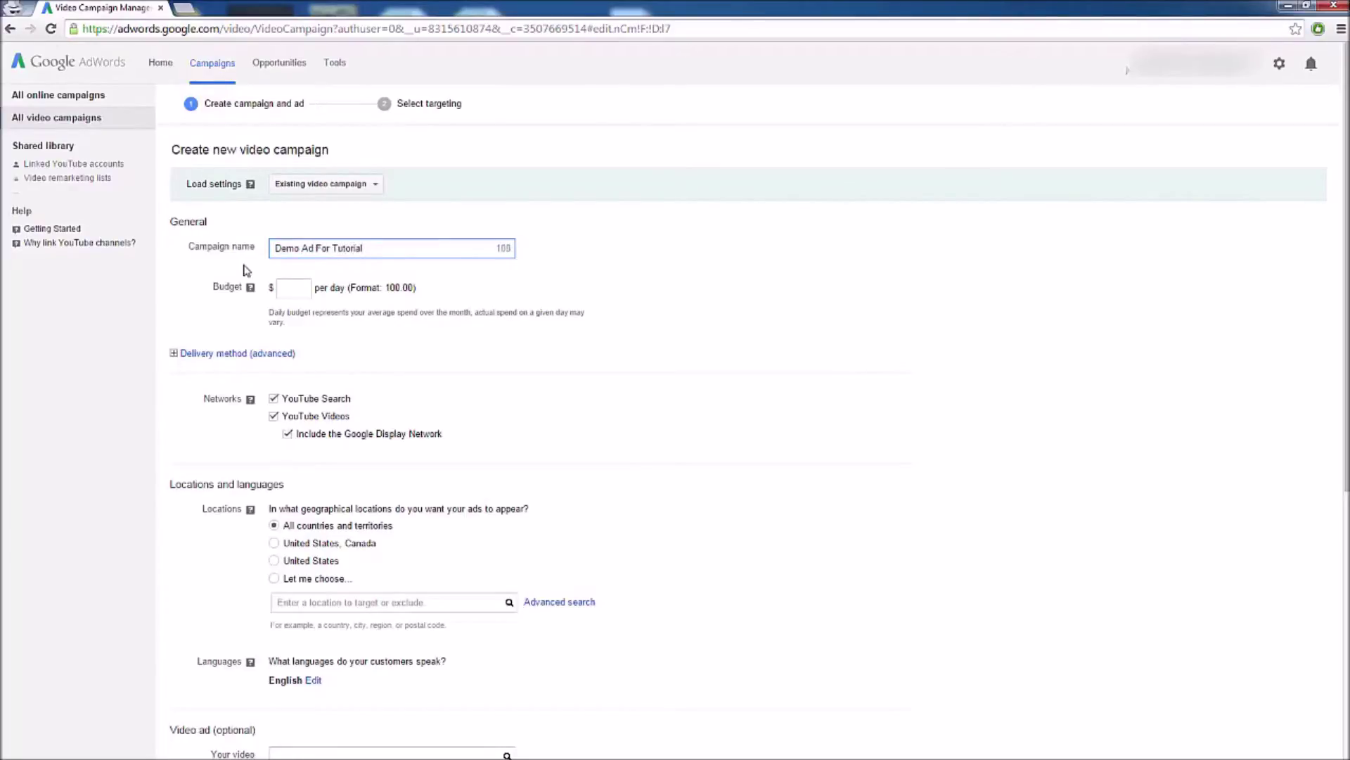
pyautogui.click(303, 288)
pyautogui.write('5.00')
pyautogui.press('Tab')
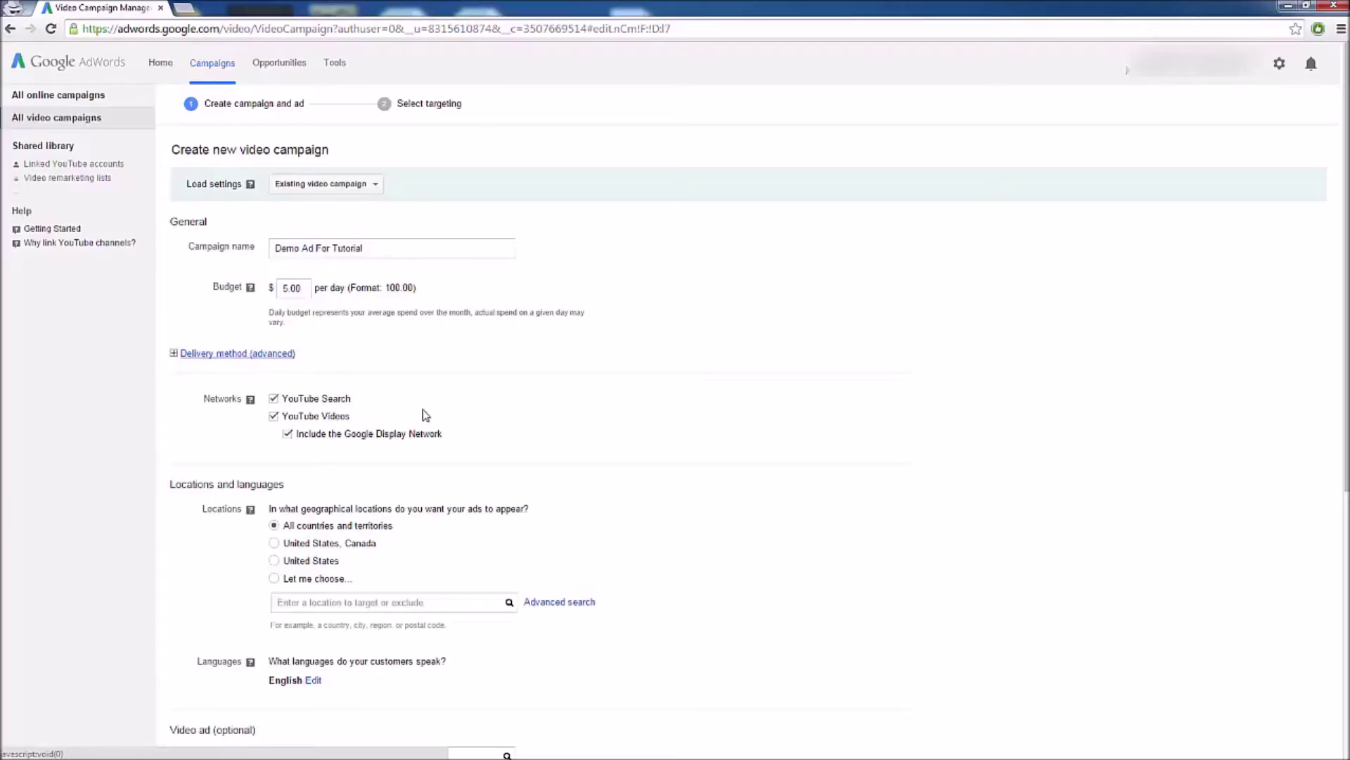
pyautogui.click(202, 359)
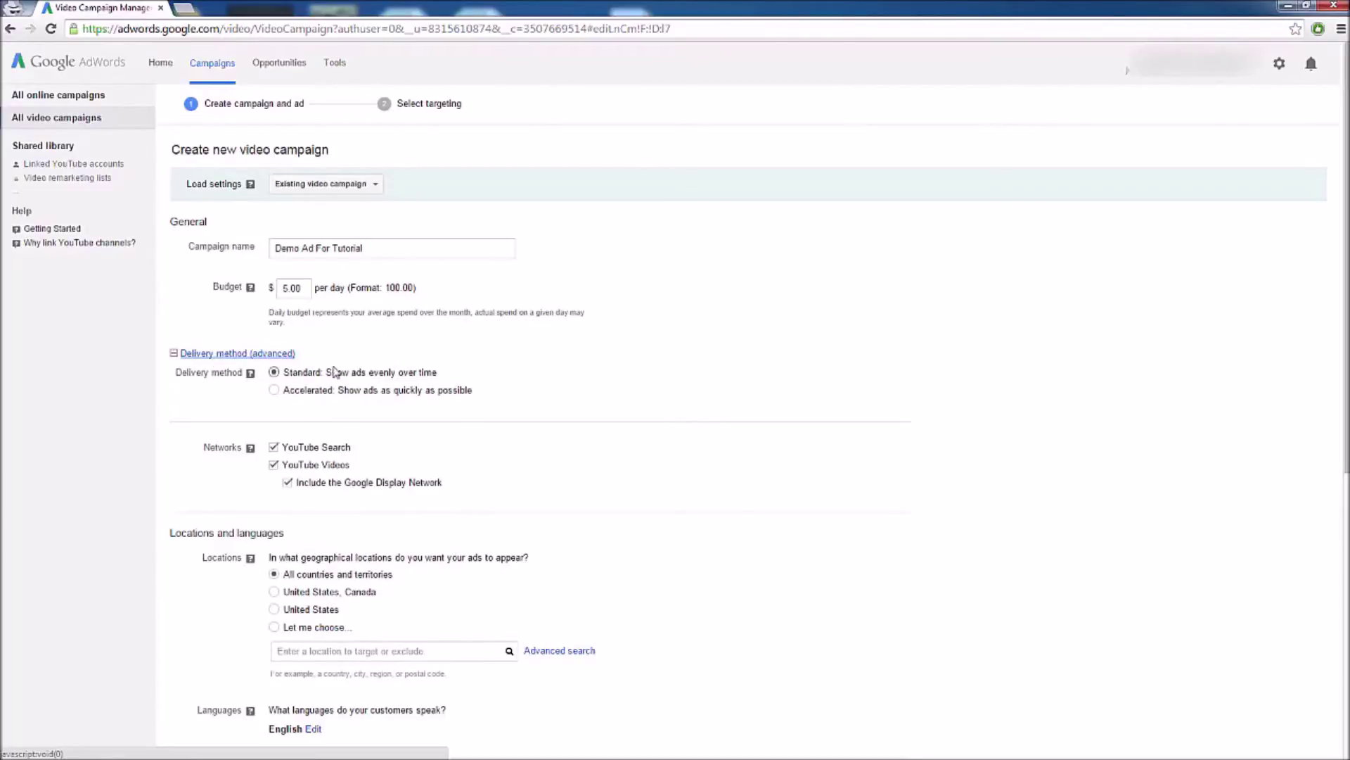
pyautogui.click(217, 354)
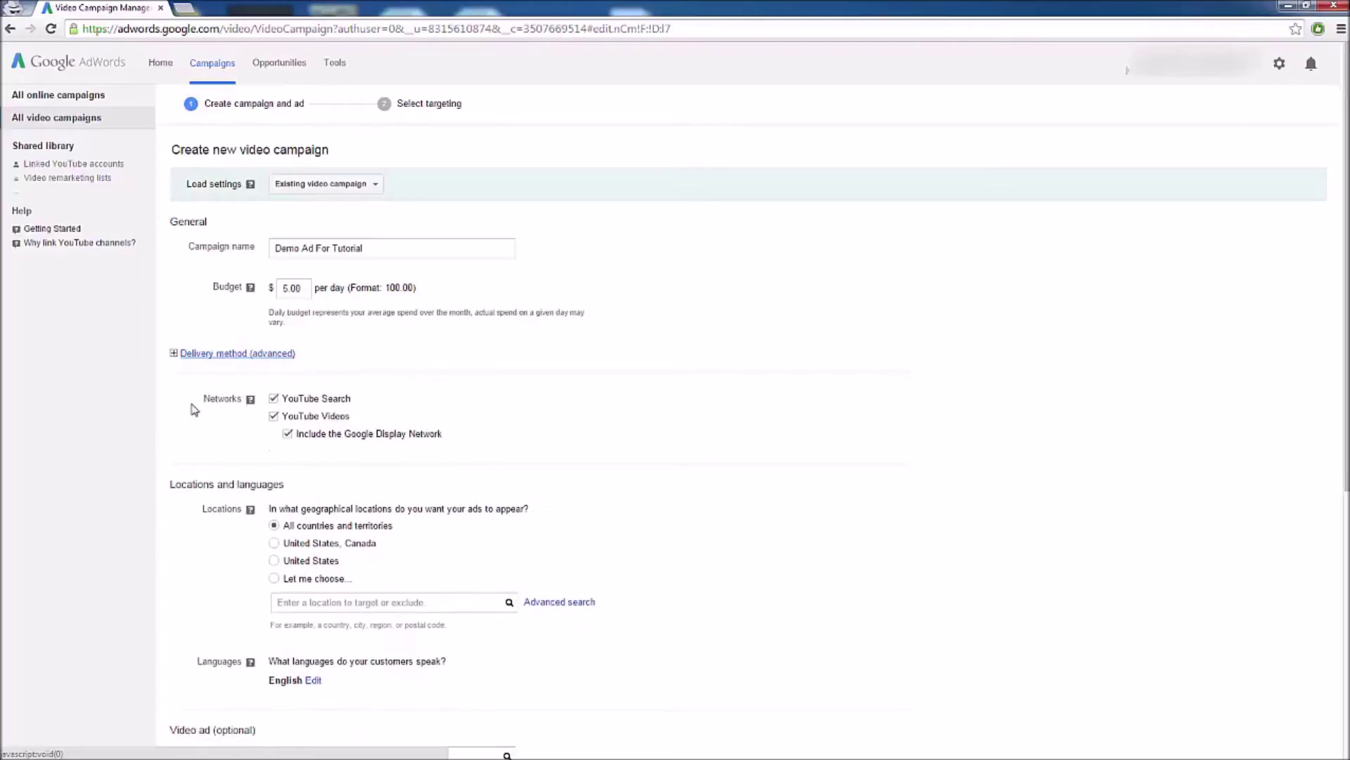
# - Set the campaign's target locations to United States, Canada
pyautogui.scroll(-1, 195, 410)
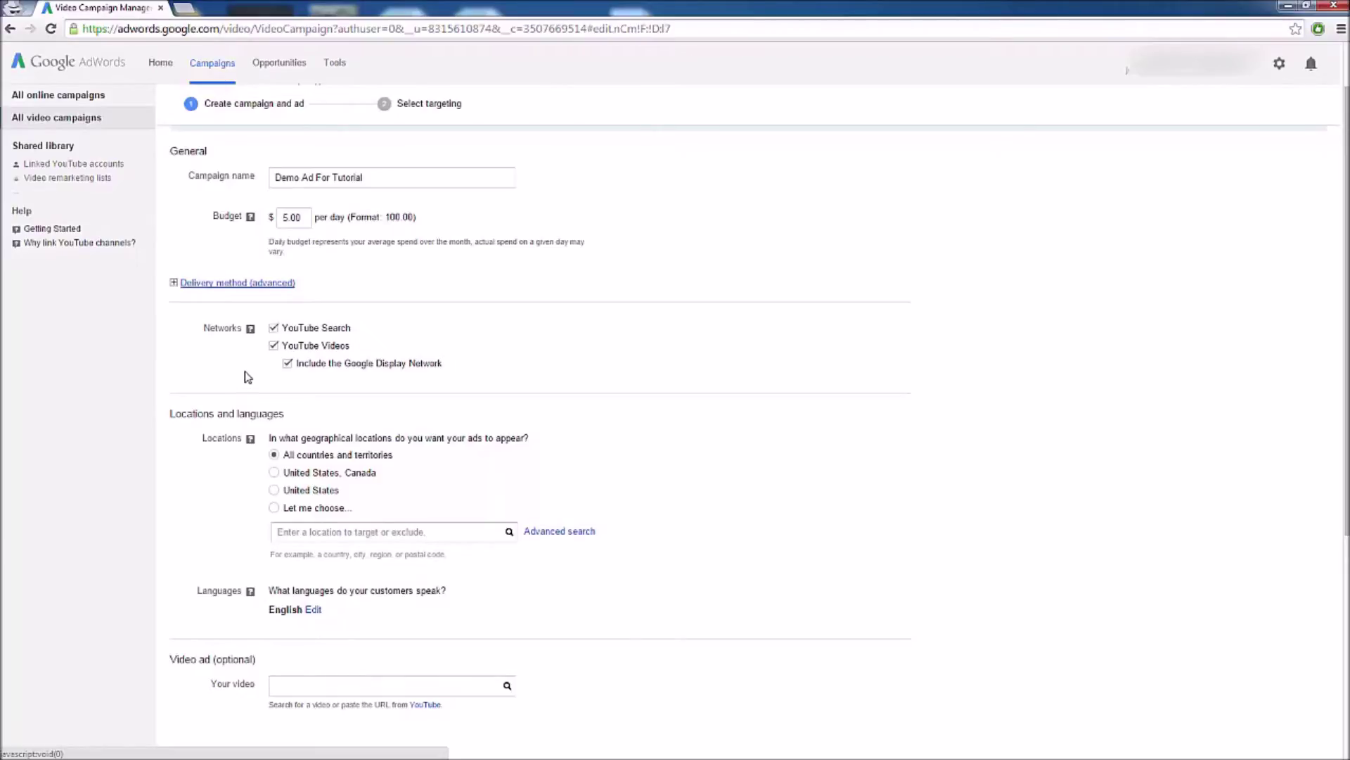
pyautogui.scroll(-1, 179, 429)
pyautogui.scroll(-1, 190, 422)
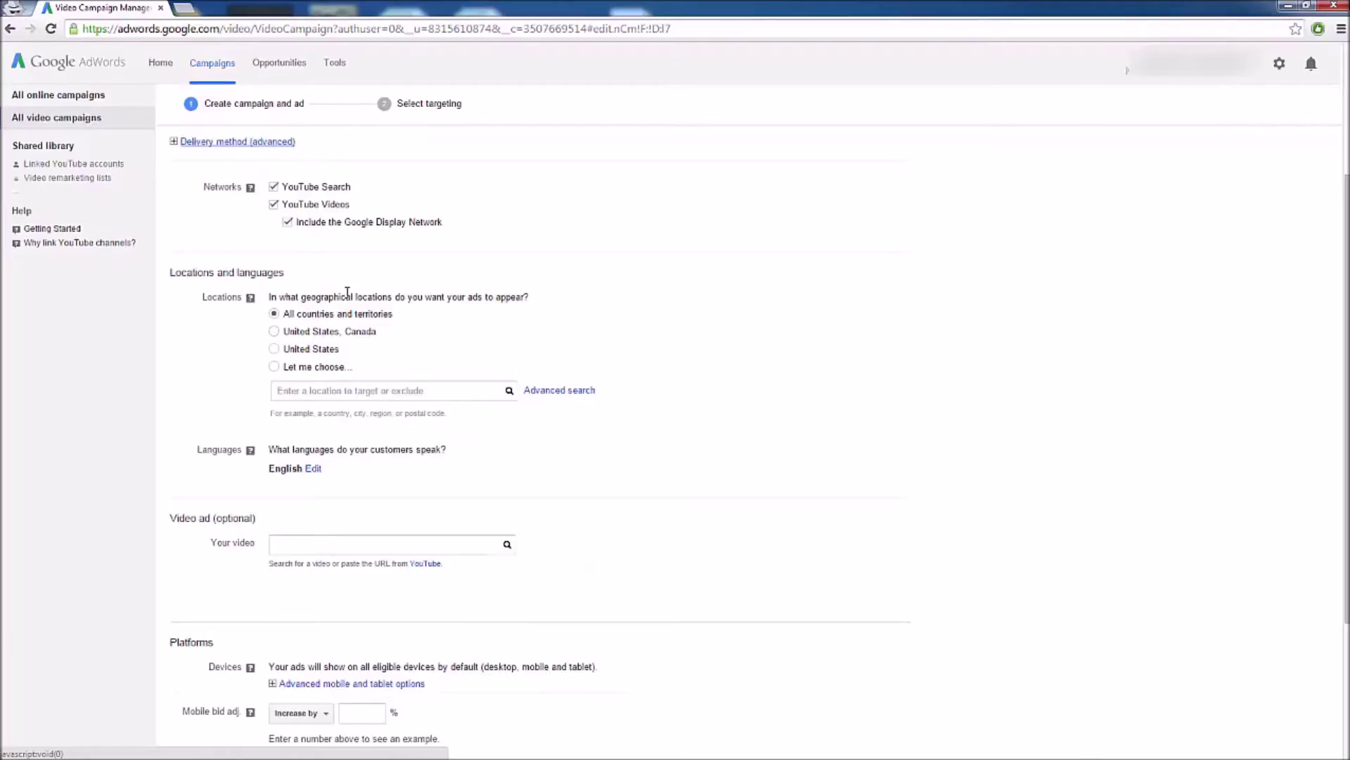
pyautogui.click(275, 332)
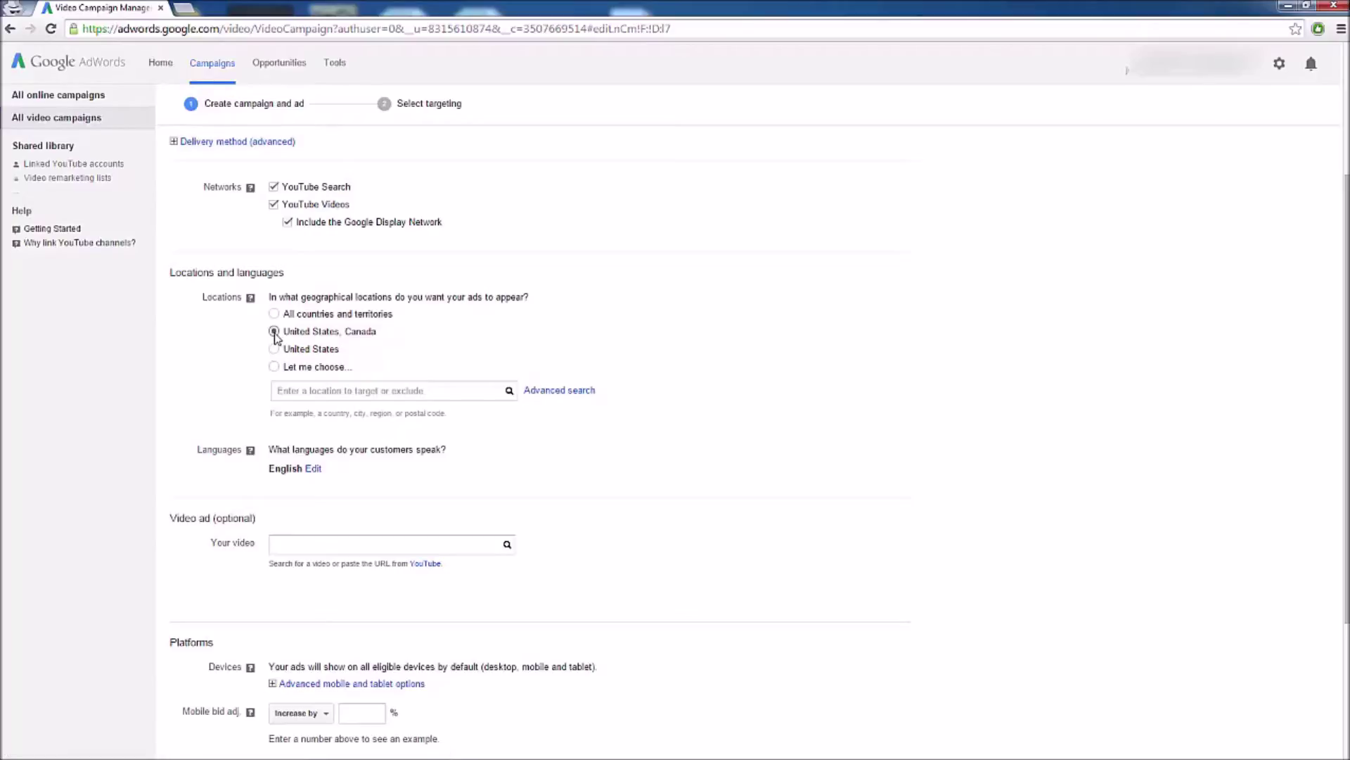
pyautogui.click(250, 450)
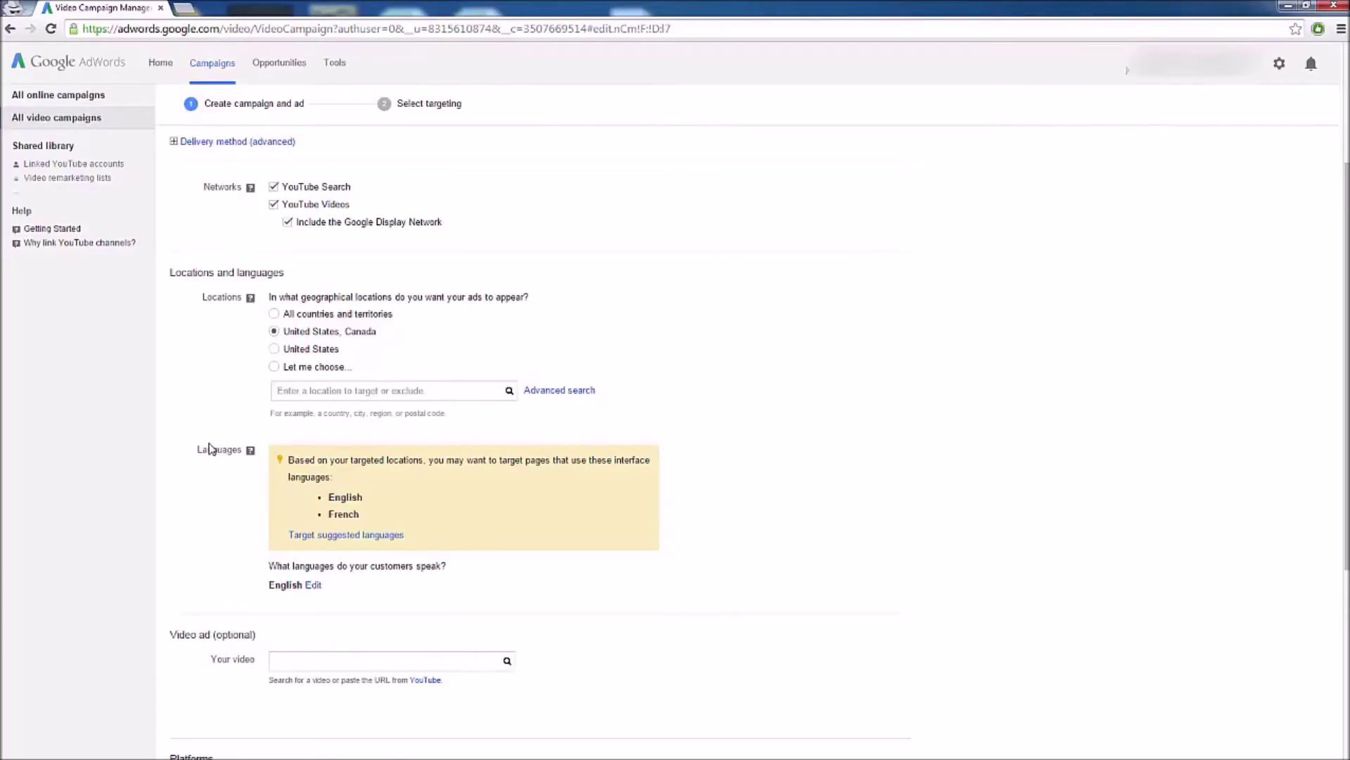
# - Search for "how to change oil" and choose "How To Change Your Oil (Full) - EricTheCarGuy" as the ad video
pyautogui.scroll(-1, 211, 448)
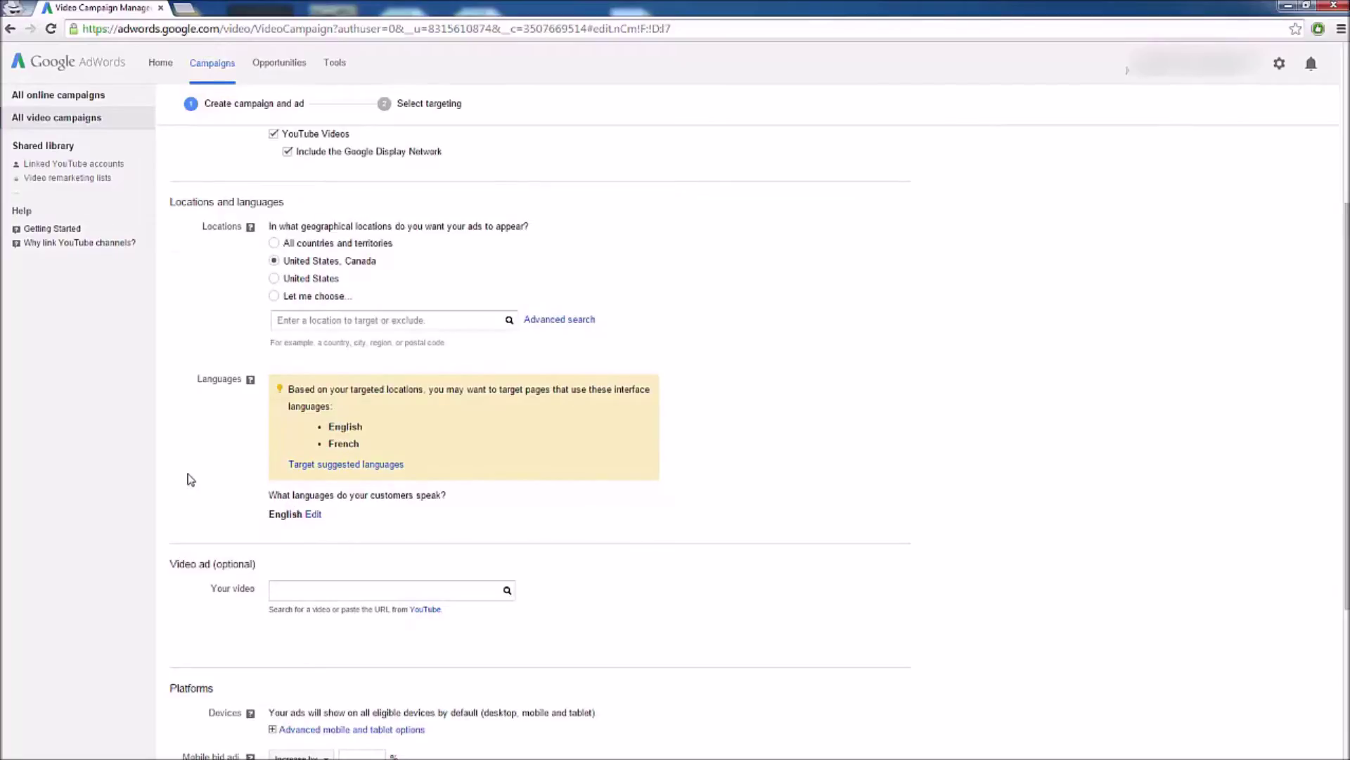
pyautogui.scroll(-2, 191, 478)
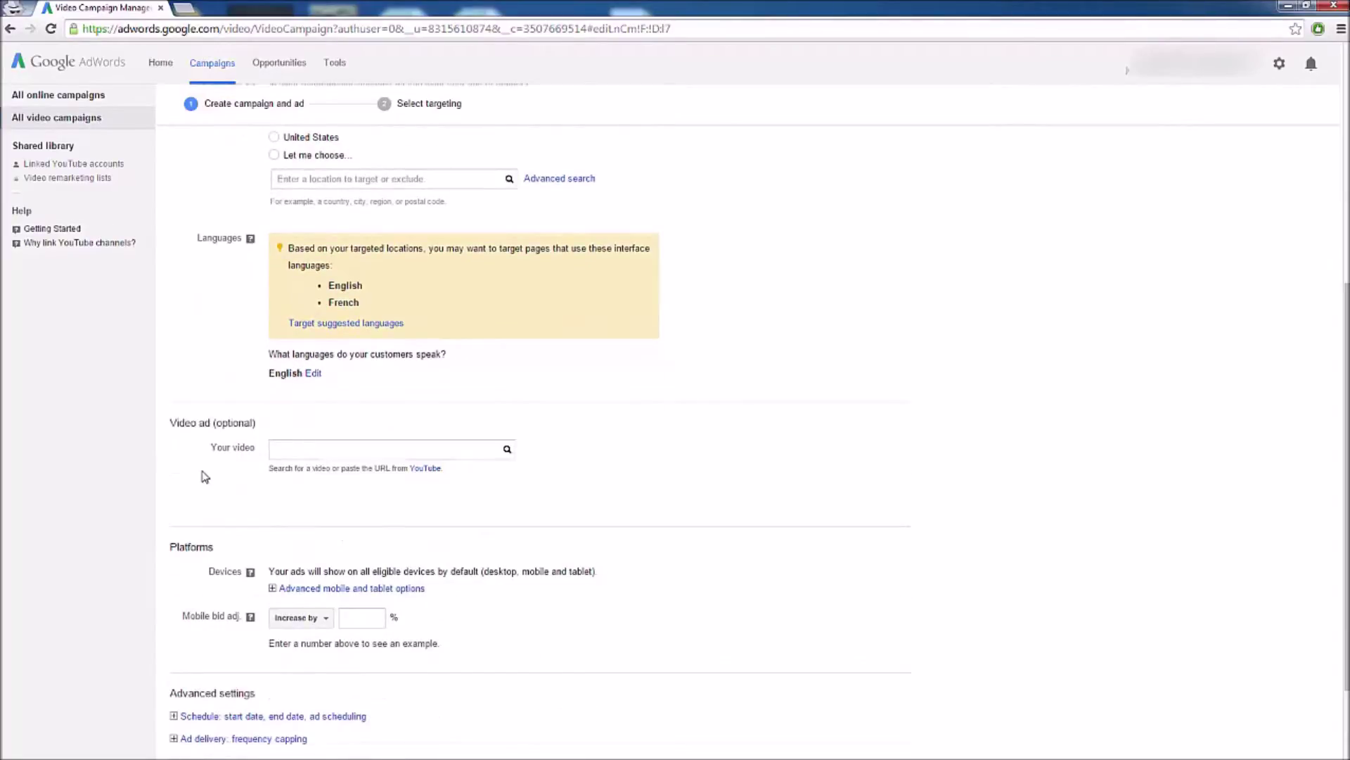
pyautogui.scroll(-1, 205, 477)
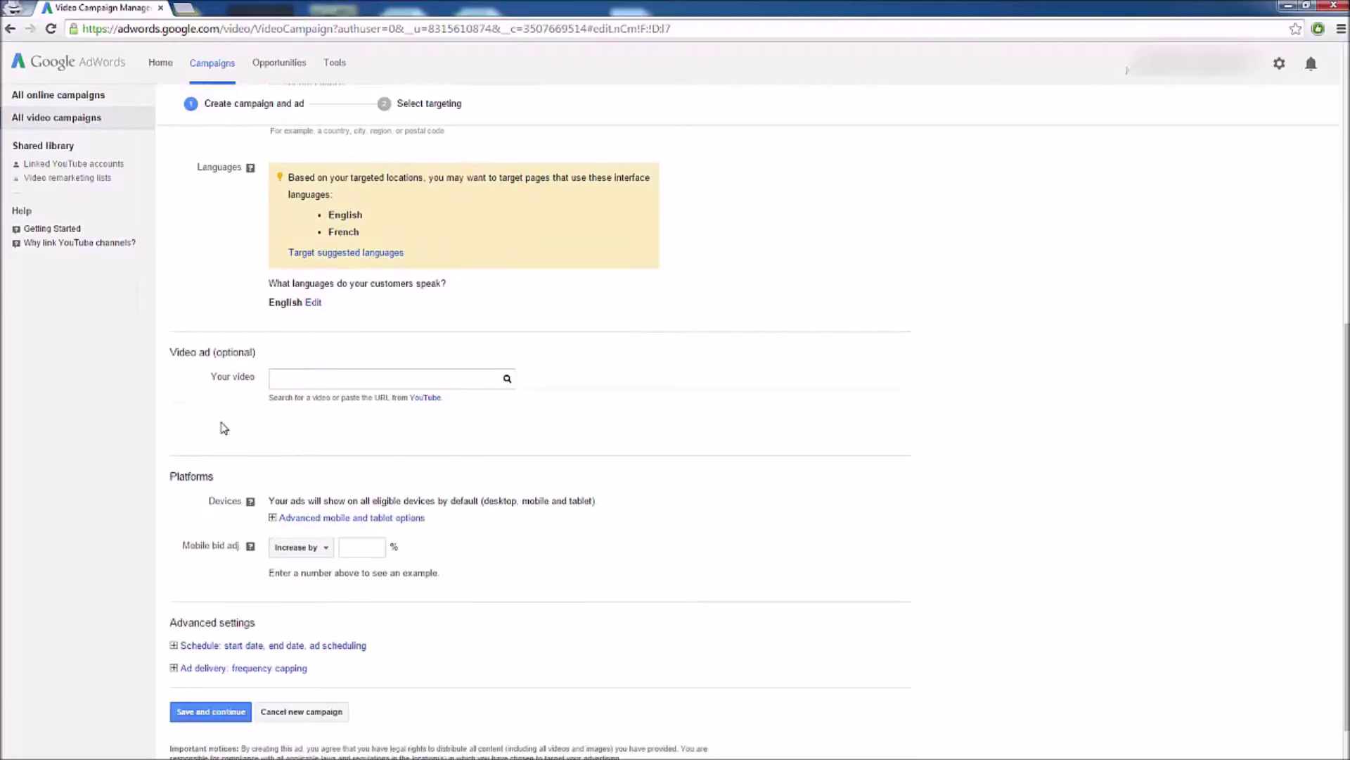
pyautogui.click(313, 380)
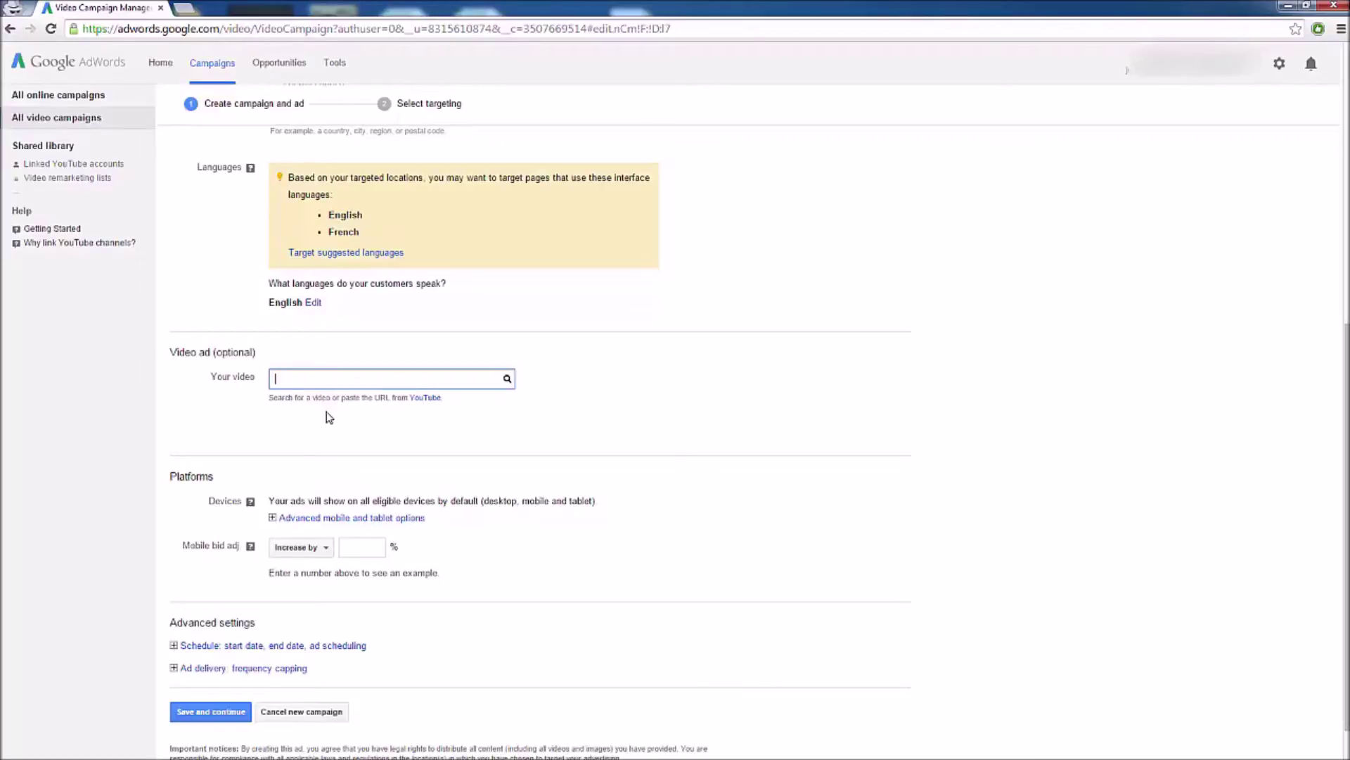
pyautogui.write('how to change oil')
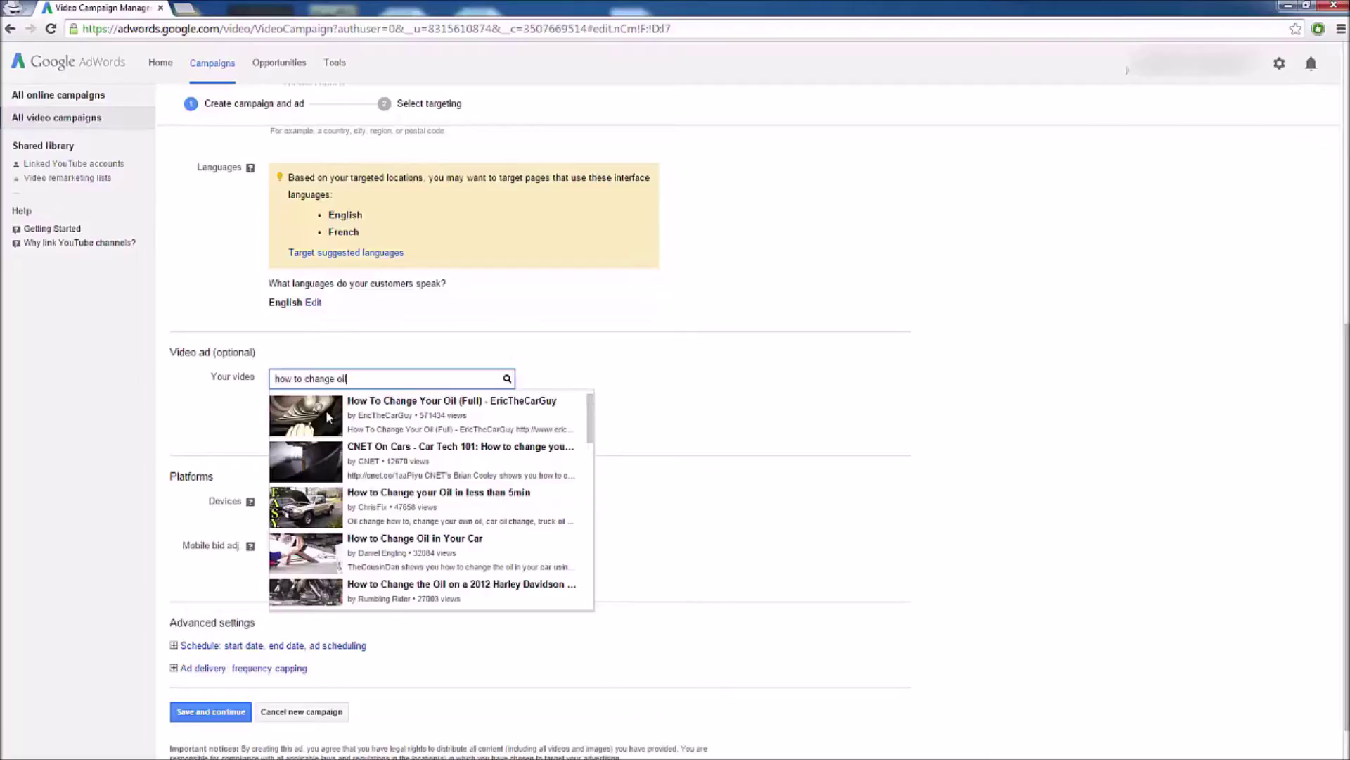
pyautogui.scroll(-2, 444, 472)
pyautogui.scroll(2, 459, 554)
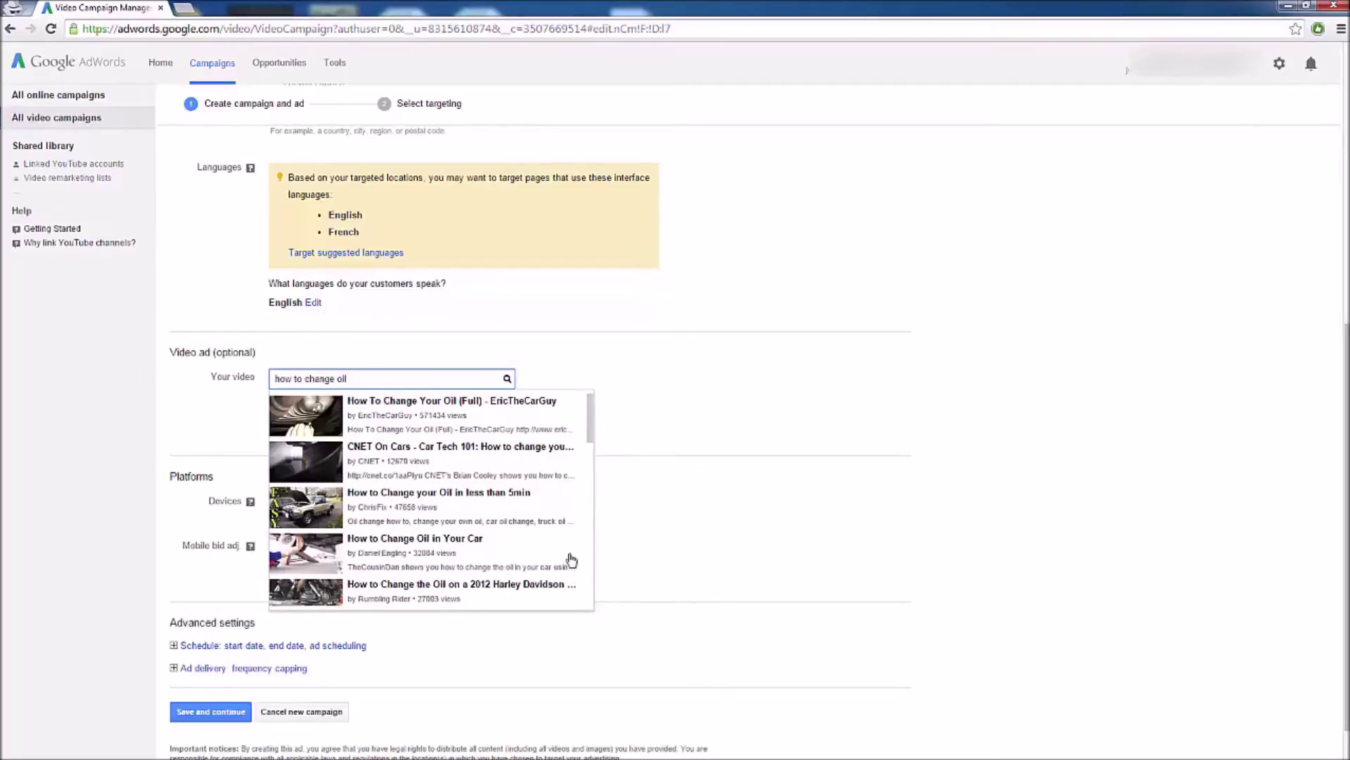
pyautogui.click(388, 420)
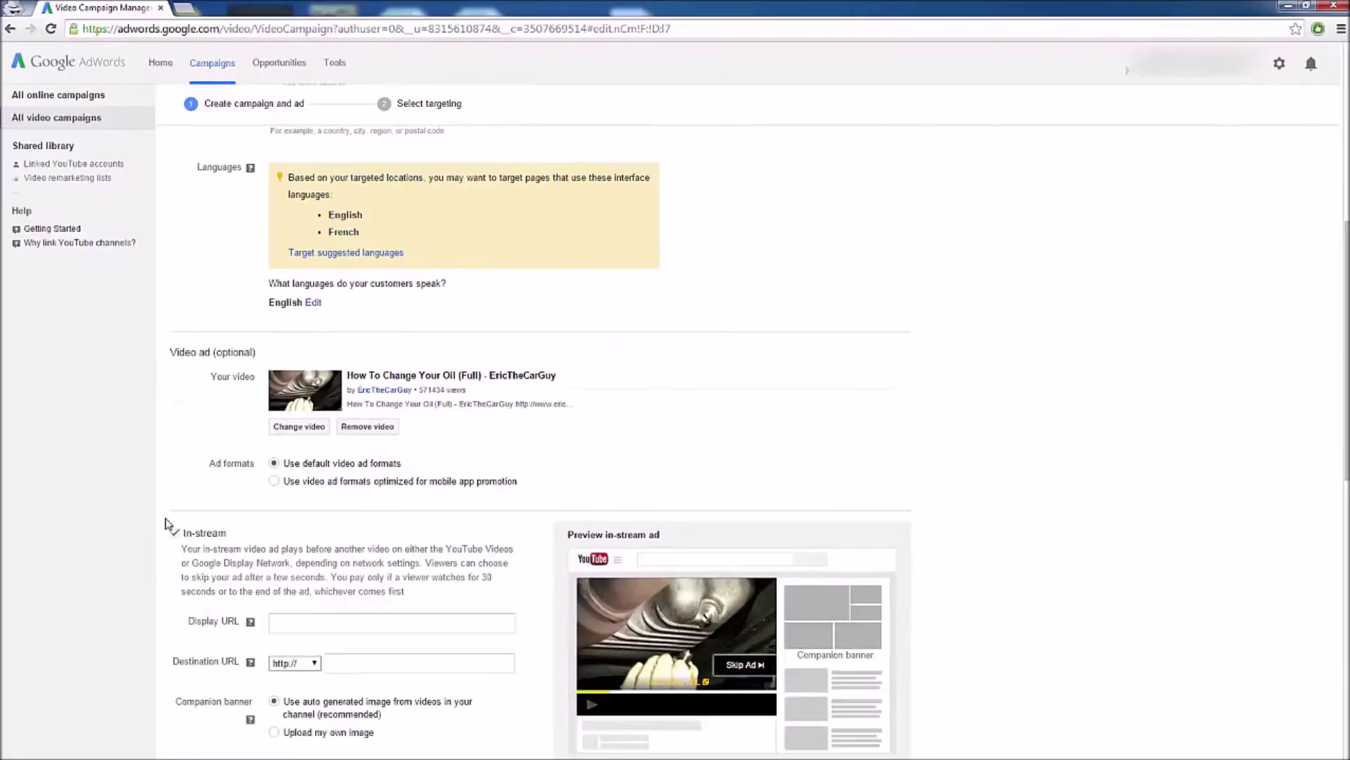
pyautogui.scroll(-3, 169, 524)
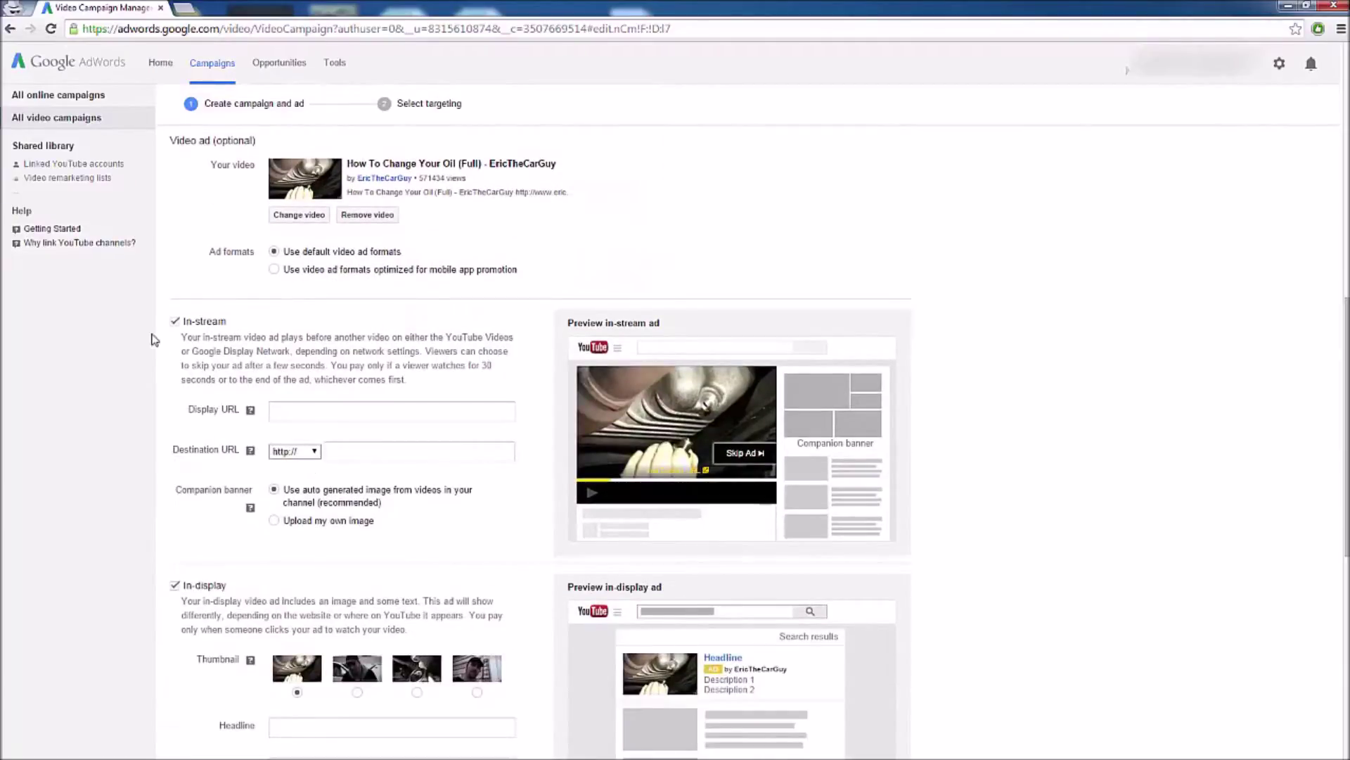
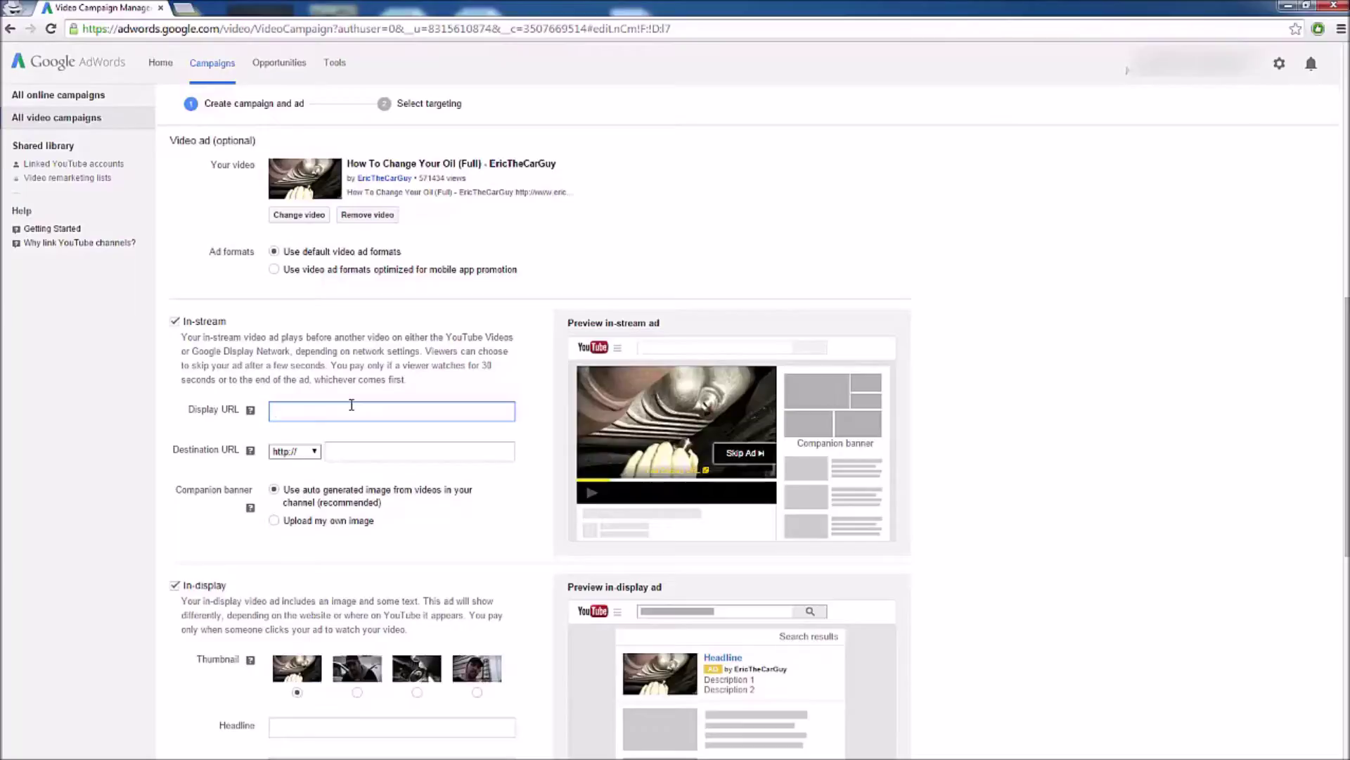
pyautogui.write('www.mywebsite.com')
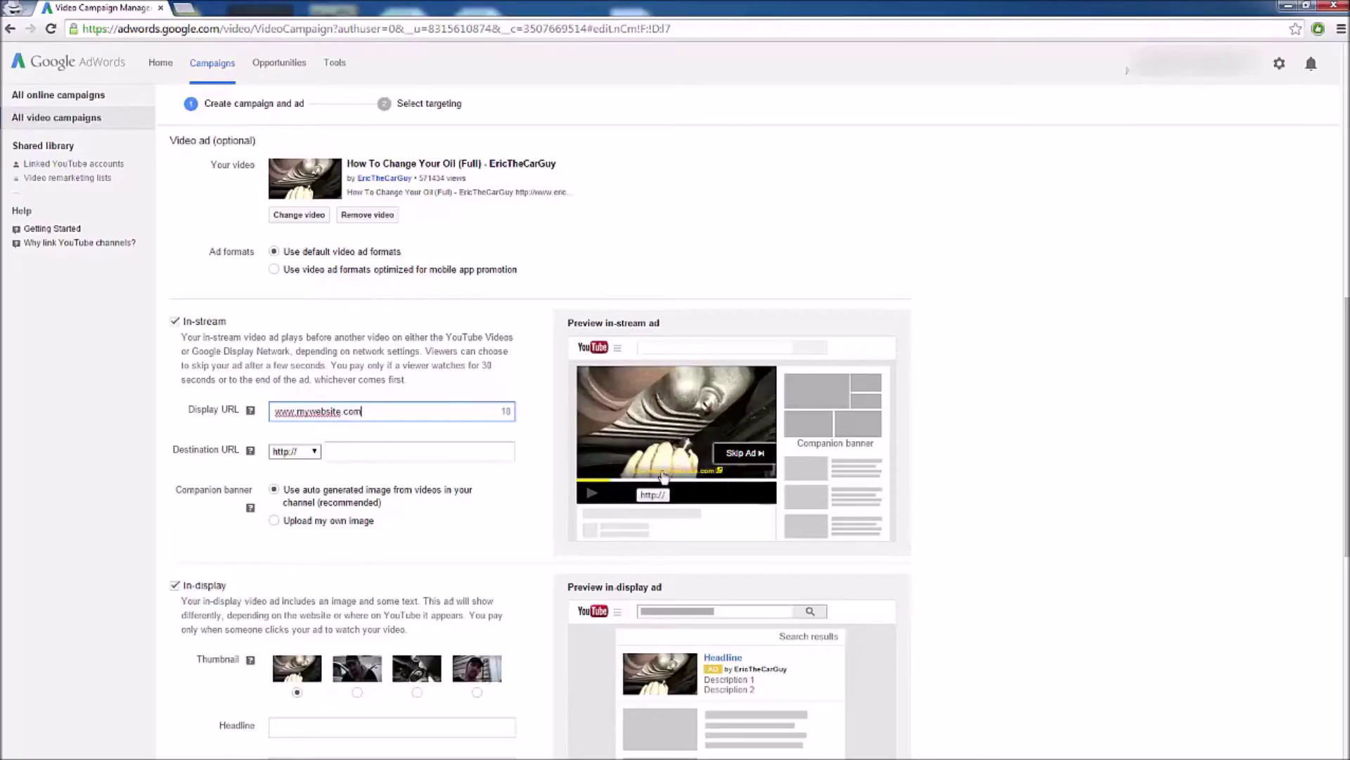
pyautogui.click(365, 450)
pyautogui.write('www.mywebsite.com')
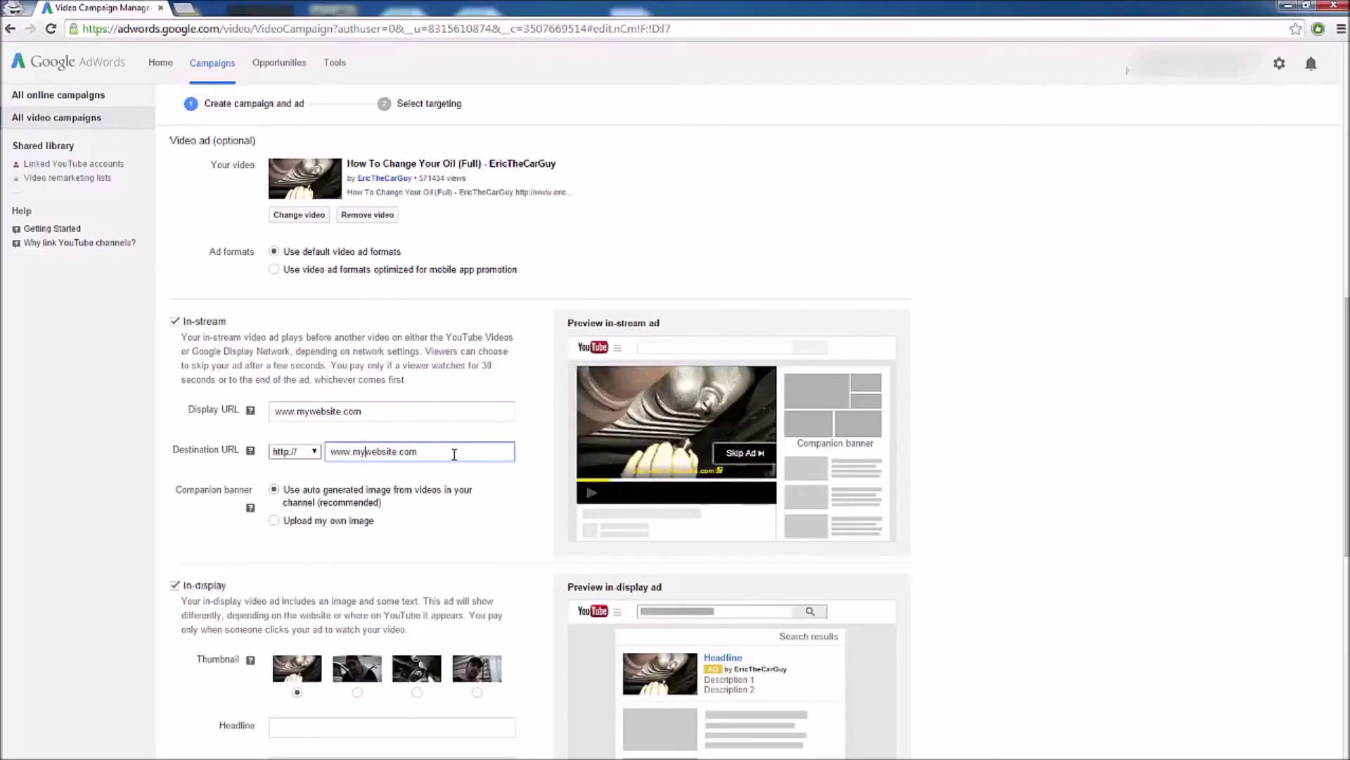
pyautogui.hotkey('ctrl', 'v')
pyautogui.moveTo(495, 456)
pyautogui.mouseDown()
pyautogui.moveTo(520, 456)
pyautogui.moveTo(508, 447)
pyautogui.mouseUp()
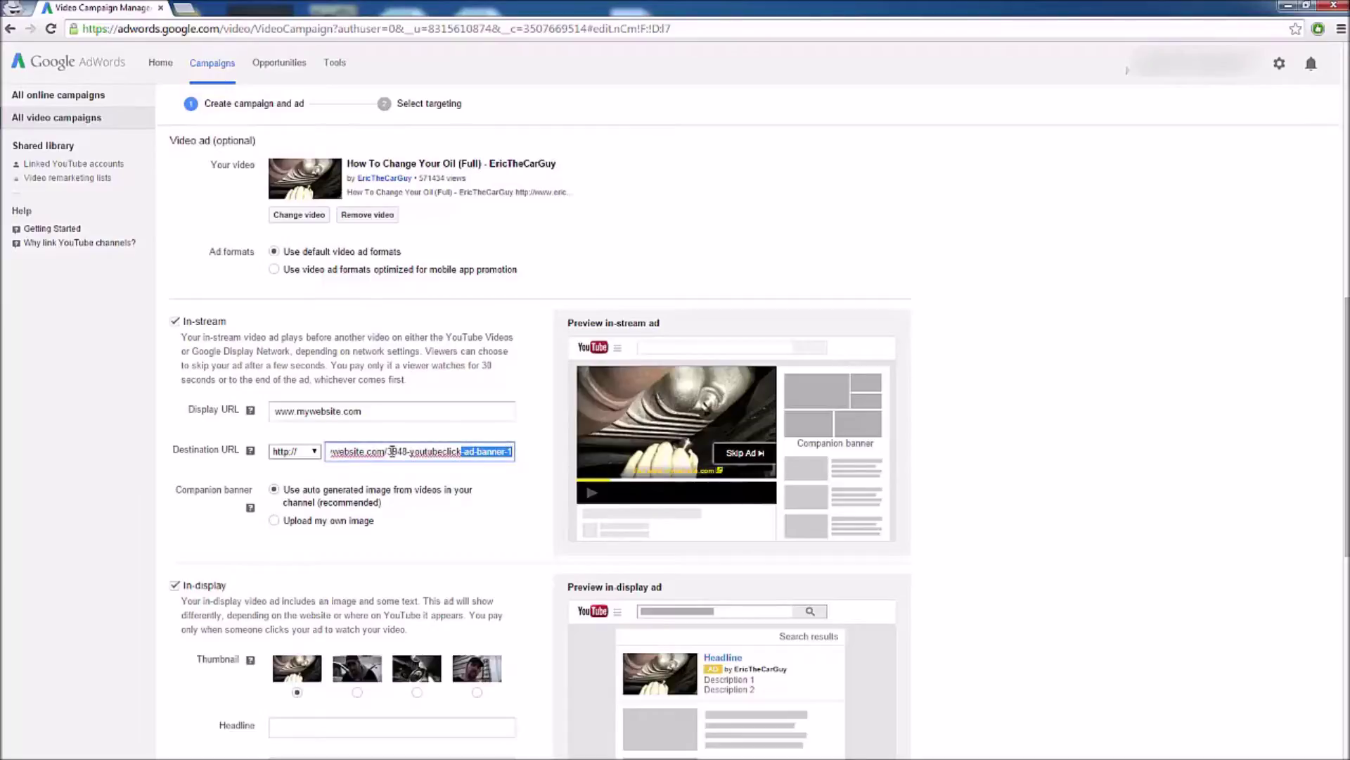
pyautogui.moveTo(347, 454); pyautogui.dragTo(349, 453)
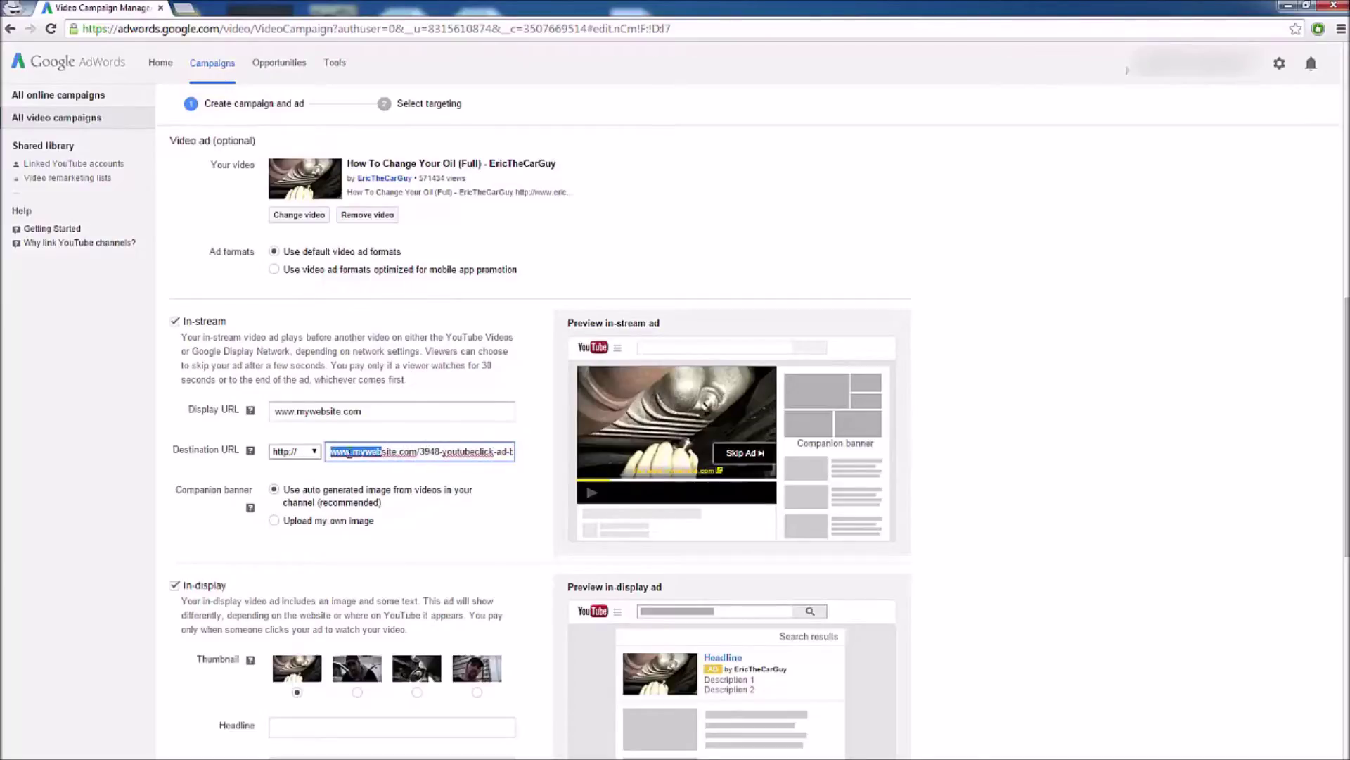
pyautogui.click(405, 439)
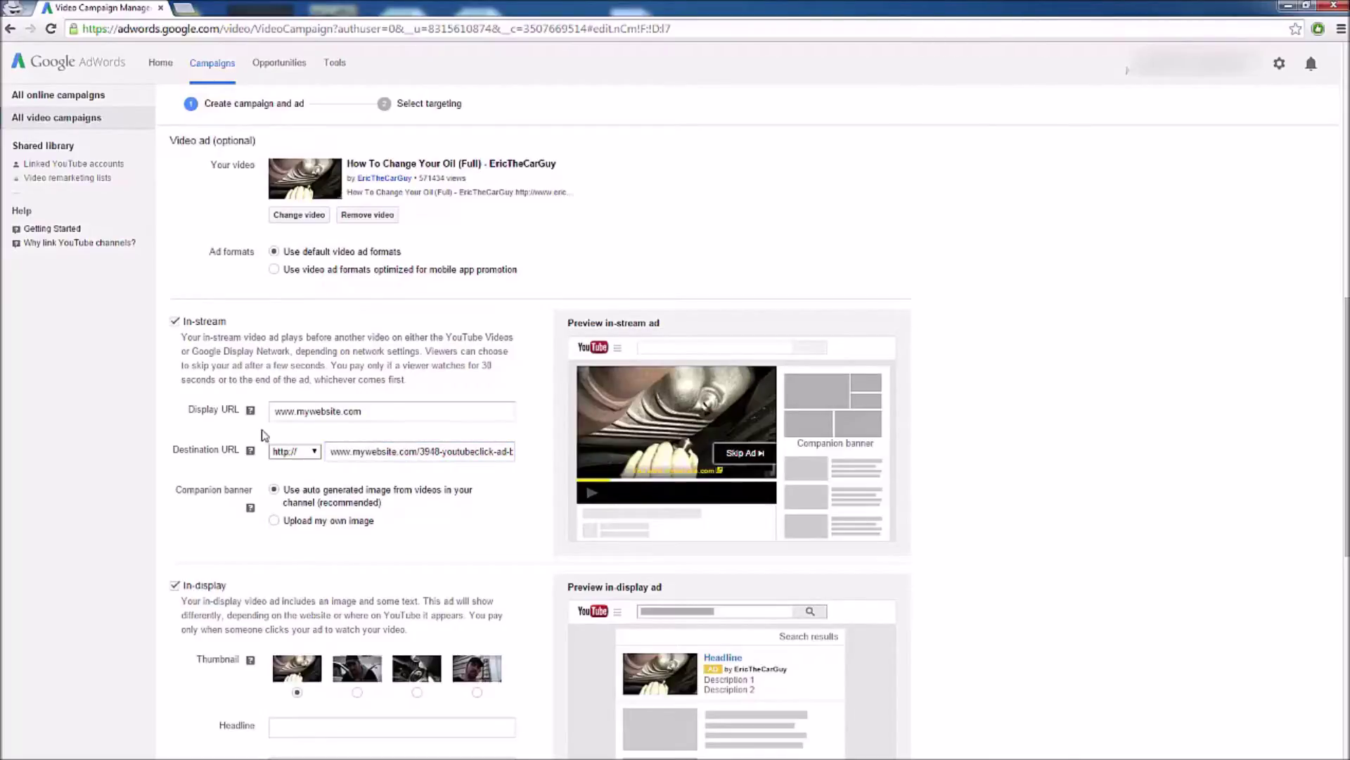
pyautogui.click(251, 410)
pyautogui.click(760, 480)
# - Examine the in-display ad's previews for search results, related videos, YouTube overlay and partner websites, along with its headline and description fields
pyautogui.scroll(-1, 168, 535)
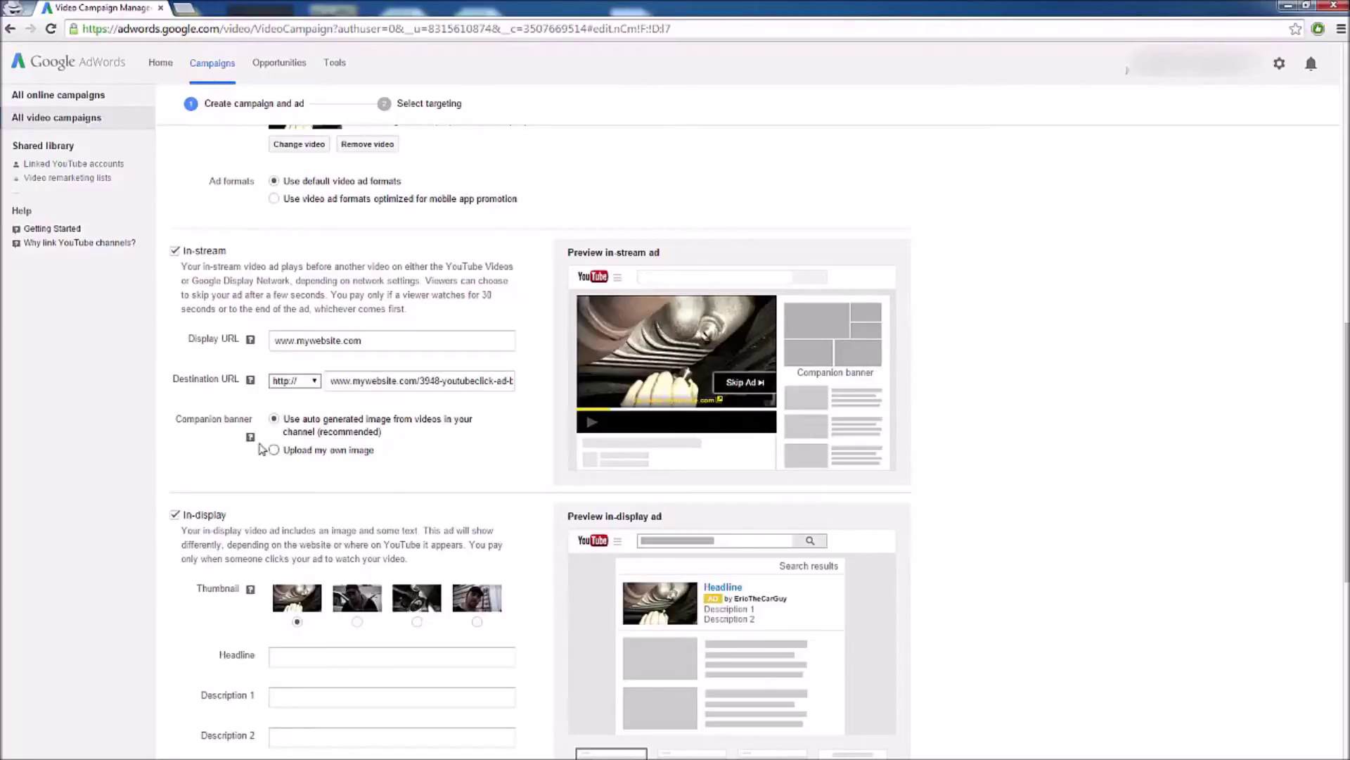
pyautogui.scroll(-2, 137, 428)
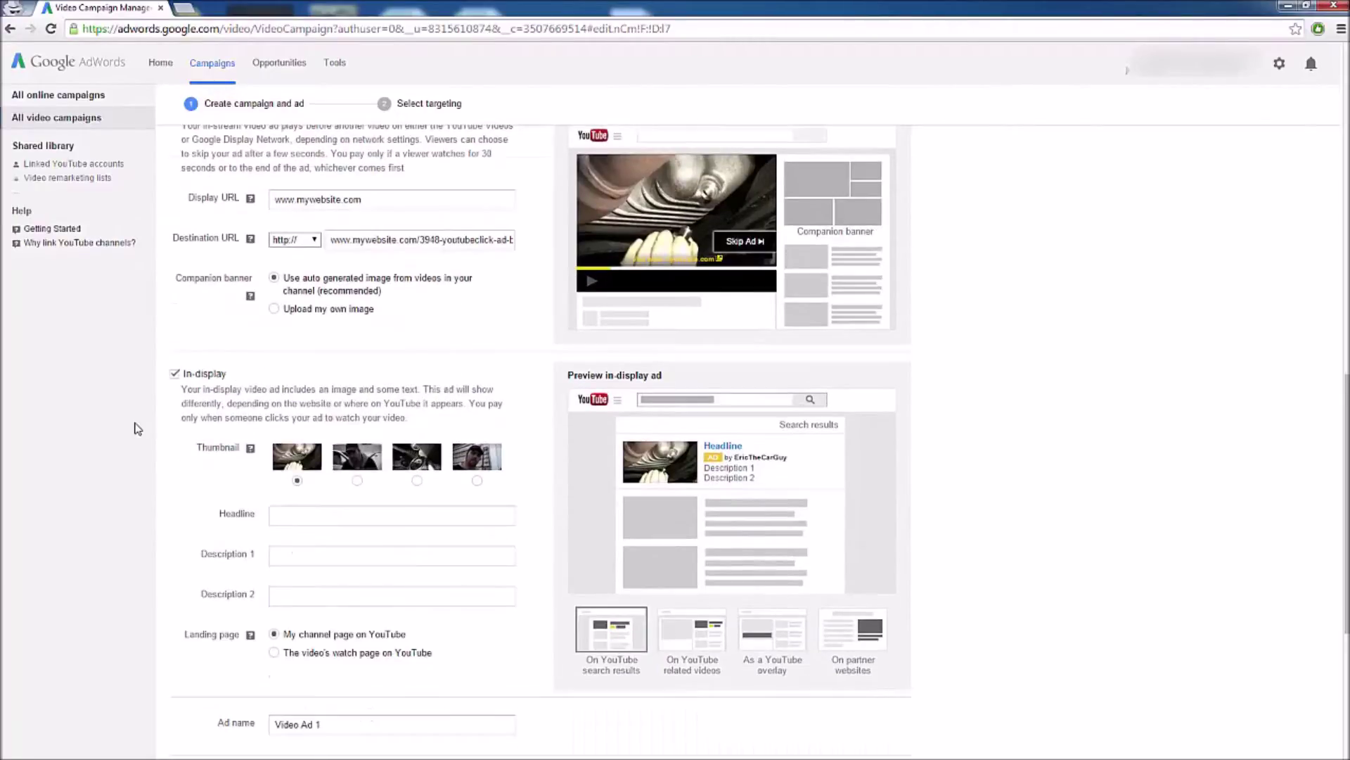
pyautogui.scroll(-2, 137, 428)
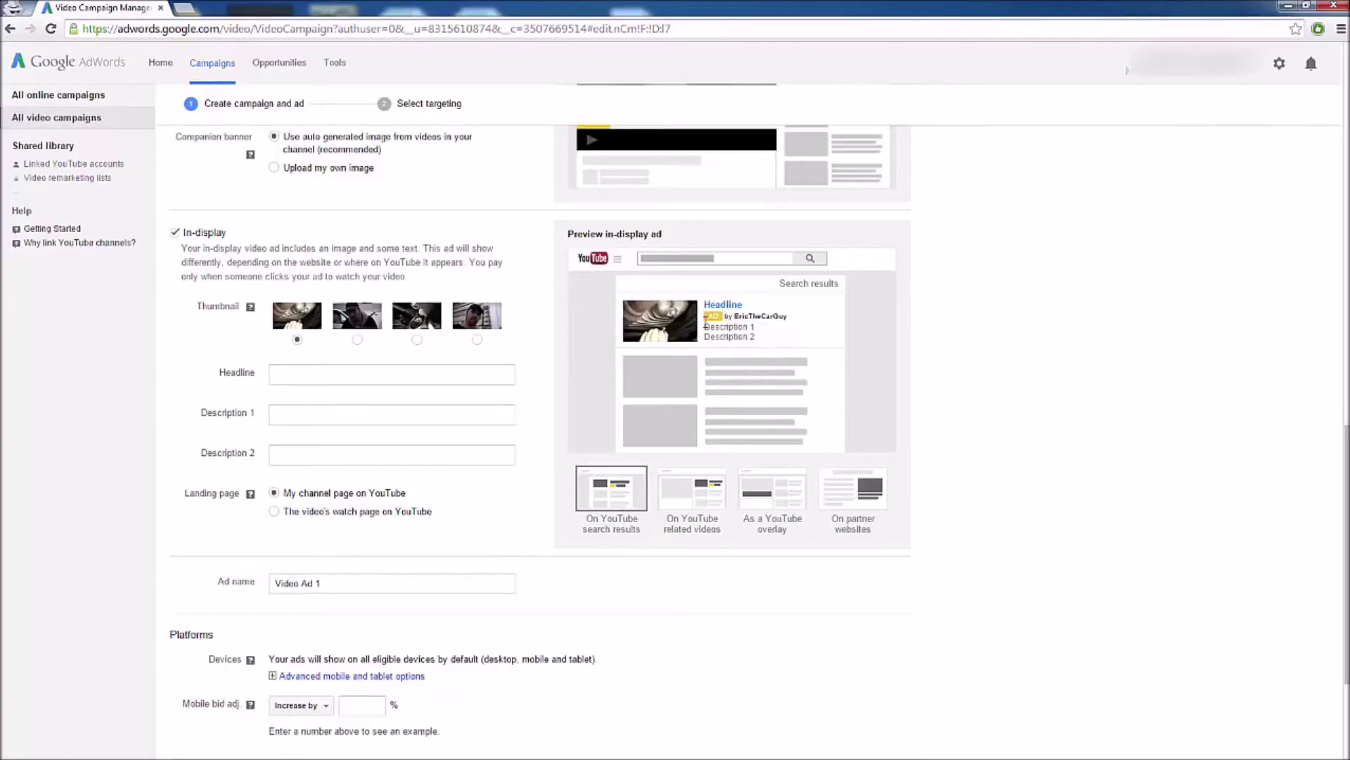
pyautogui.click(703, 496)
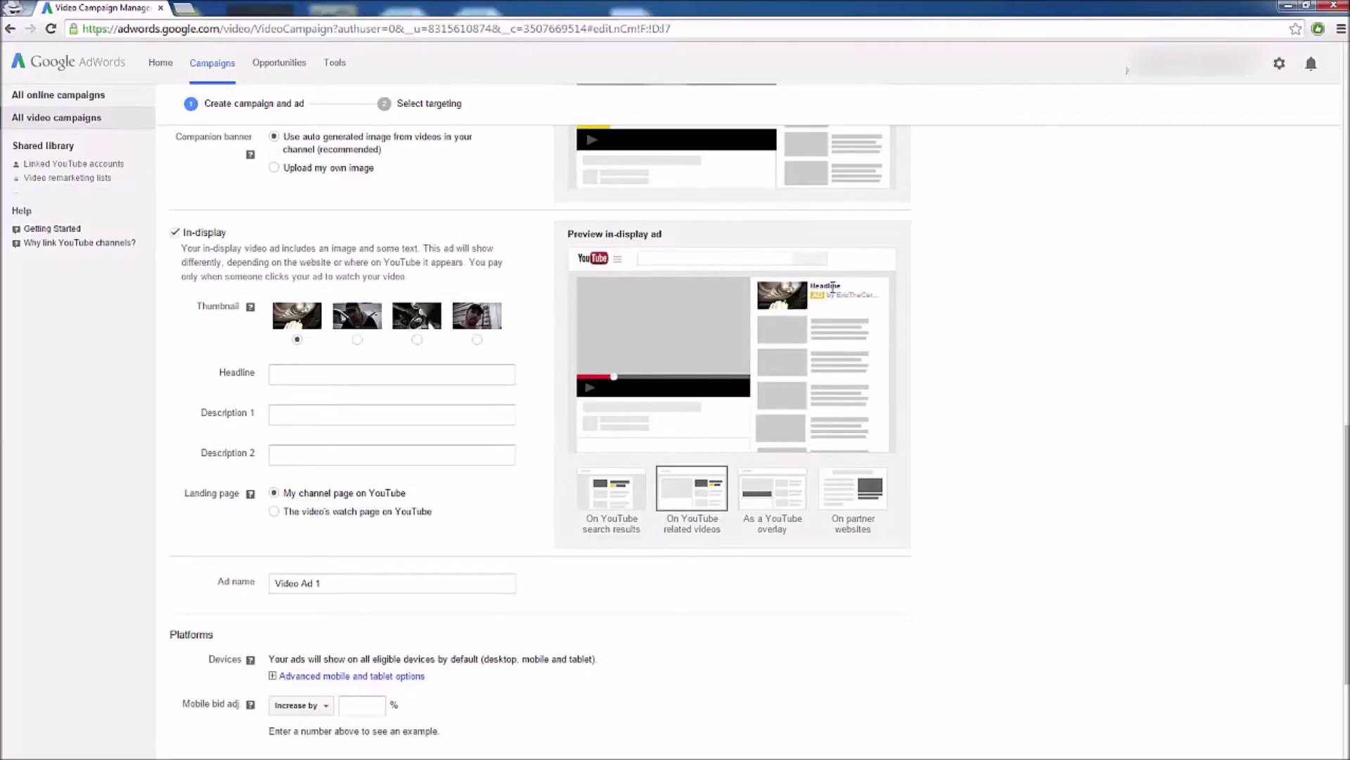
pyautogui.click(782, 483)
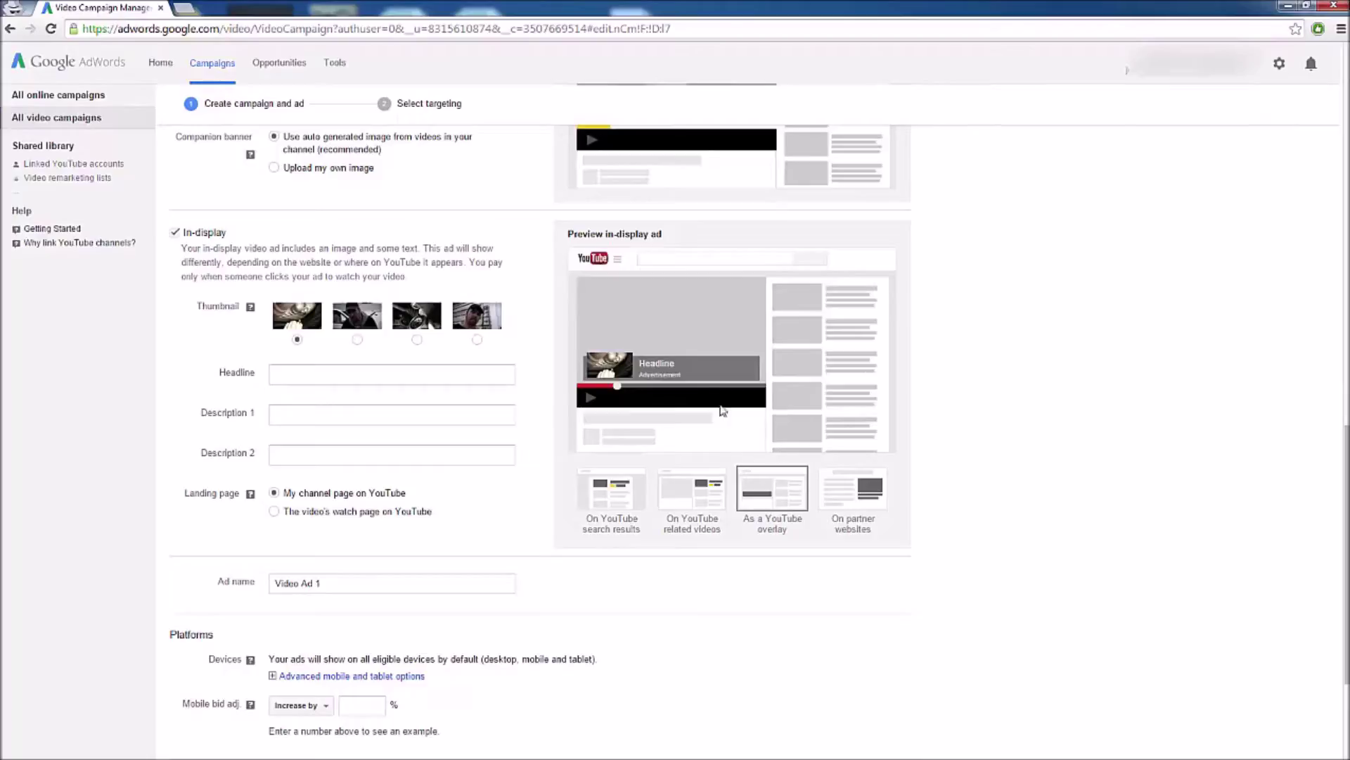
pyautogui.click(844, 489)
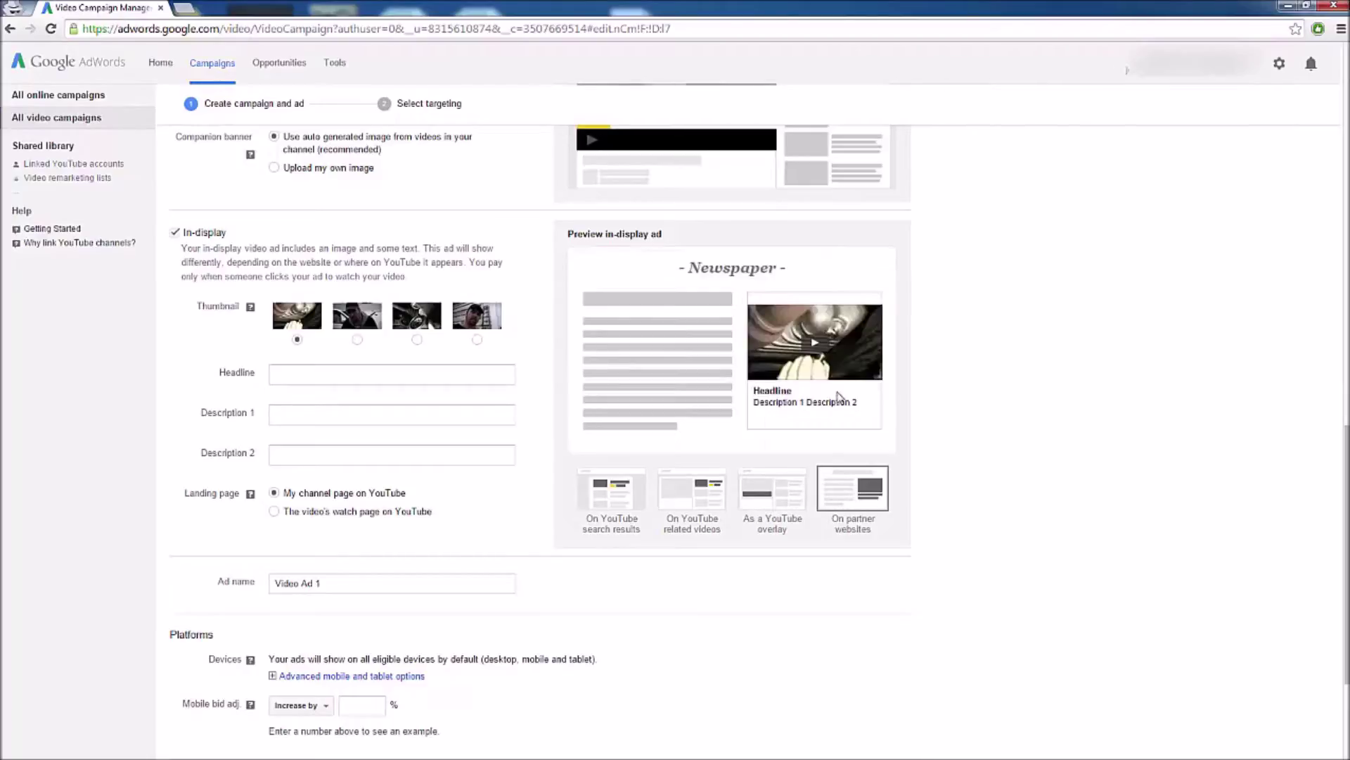
pyautogui.click(622, 501)
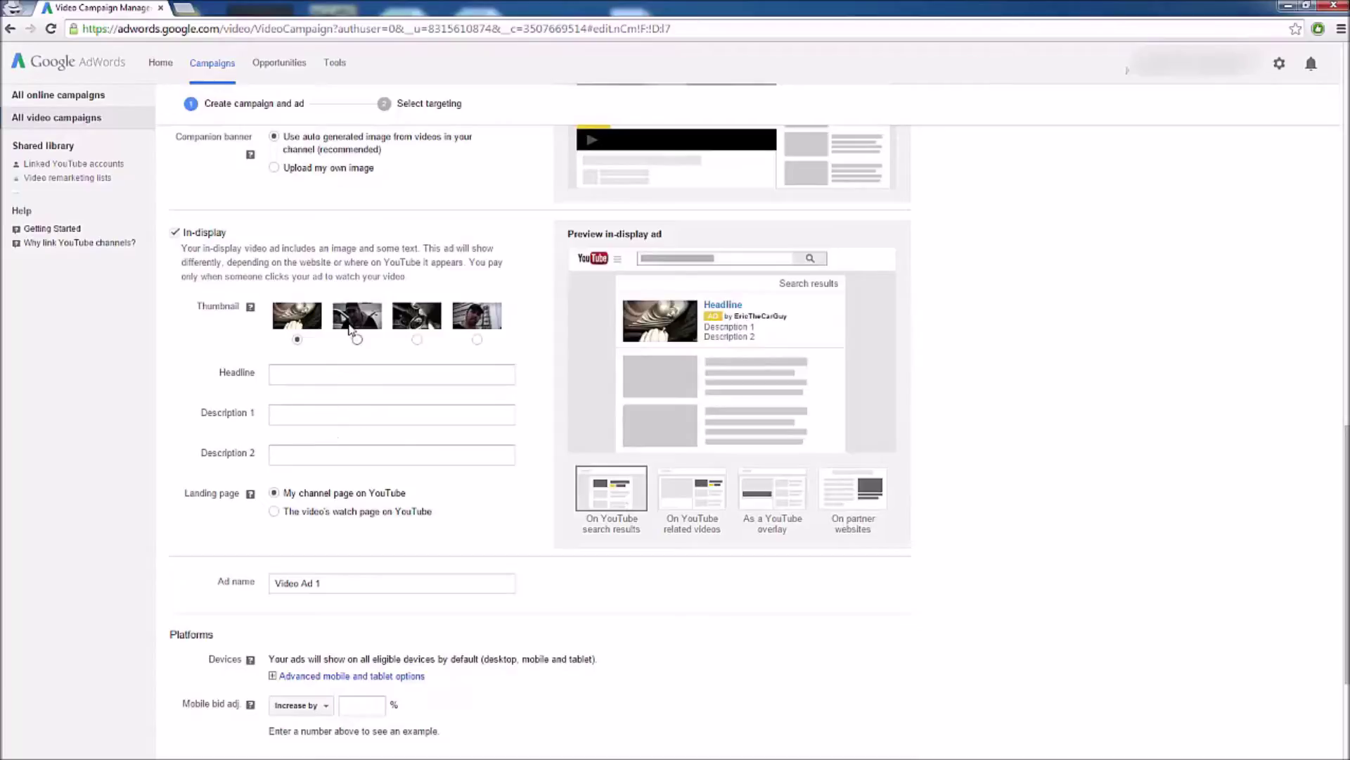
pyautogui.click(348, 377)
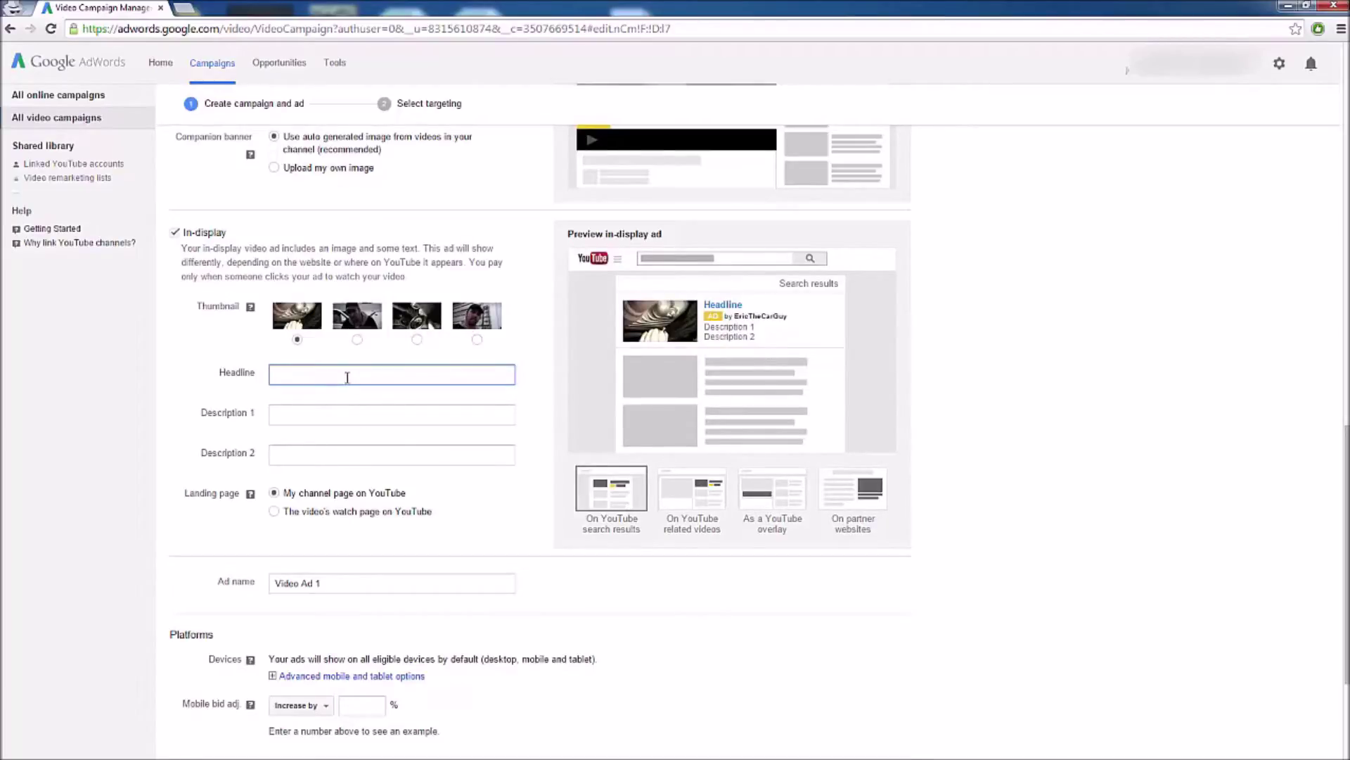
pyautogui.click(316, 415)
pyautogui.click(273, 448)
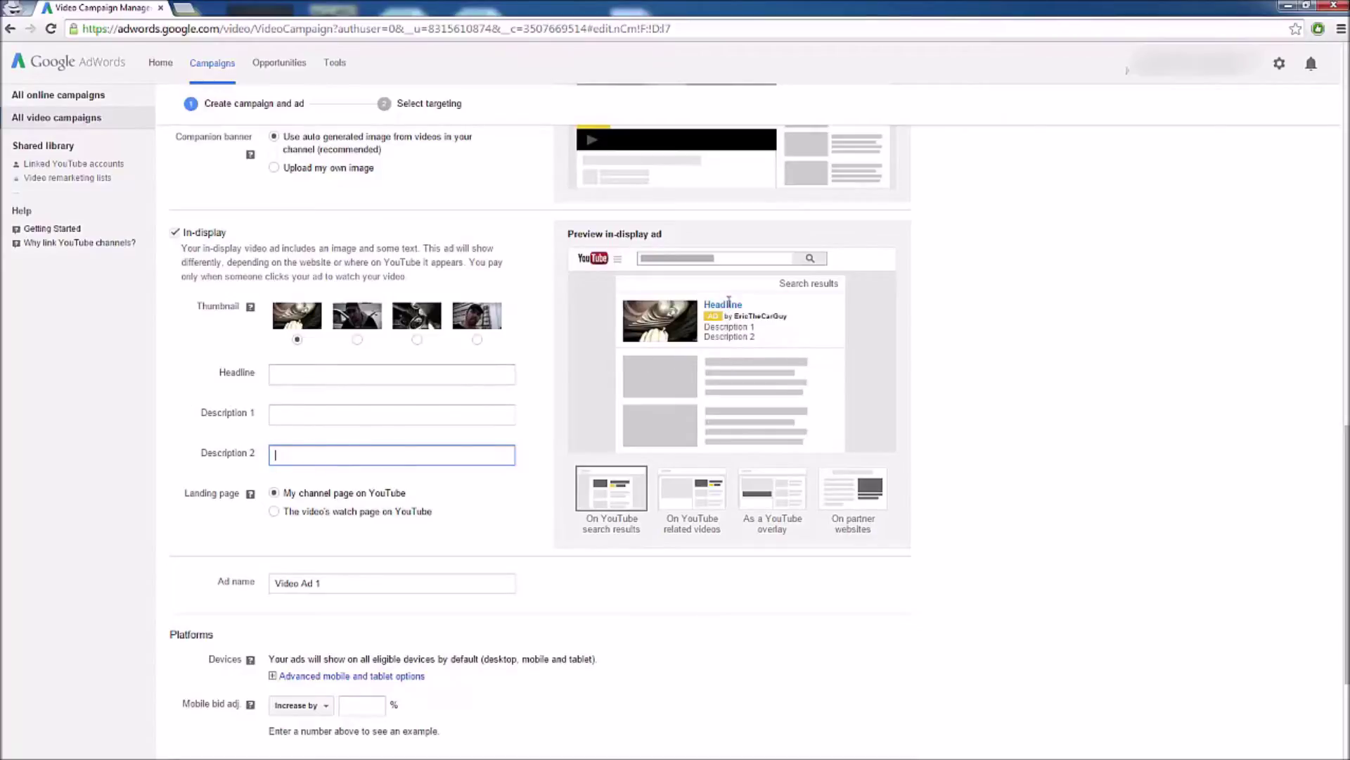
# - Set the video ad's name to Demo Ad #1
pyautogui.click(564, 465)
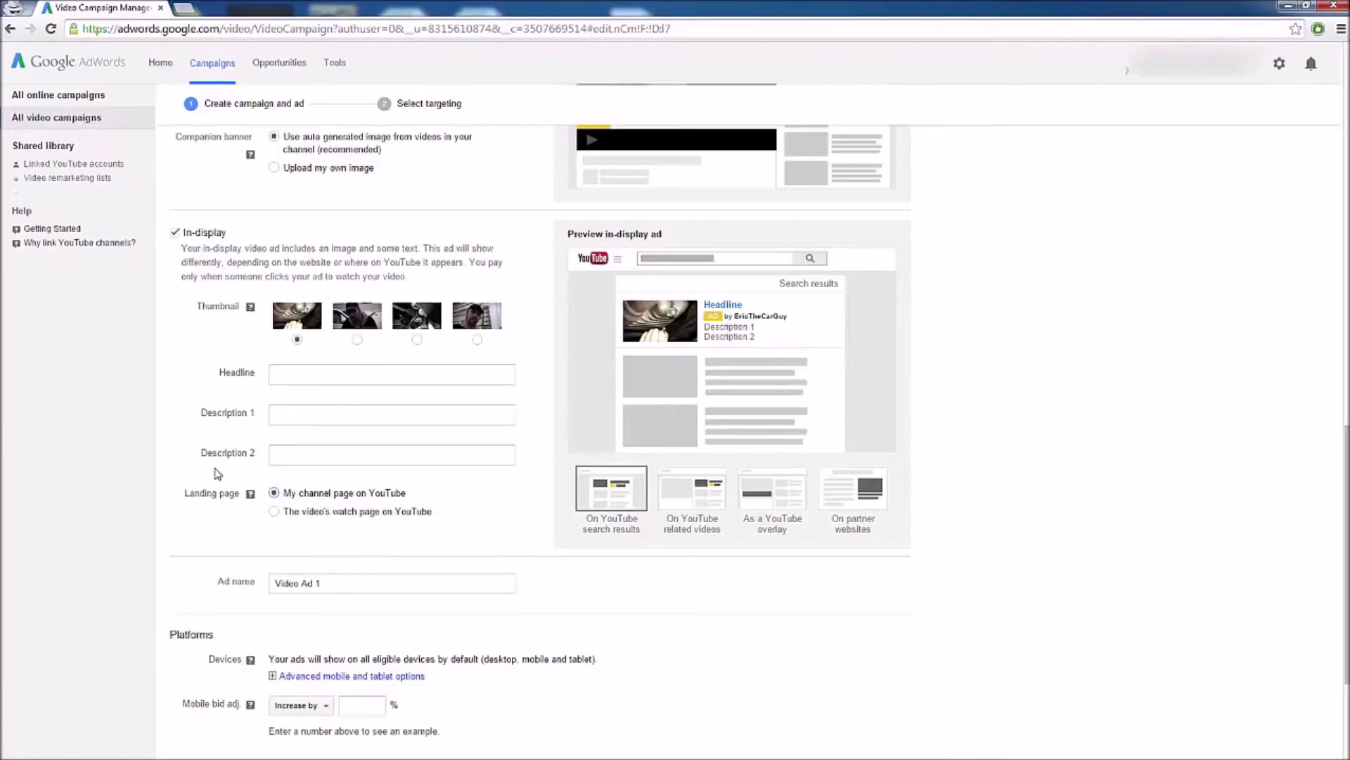
pyautogui.scroll(-2, 190, 450)
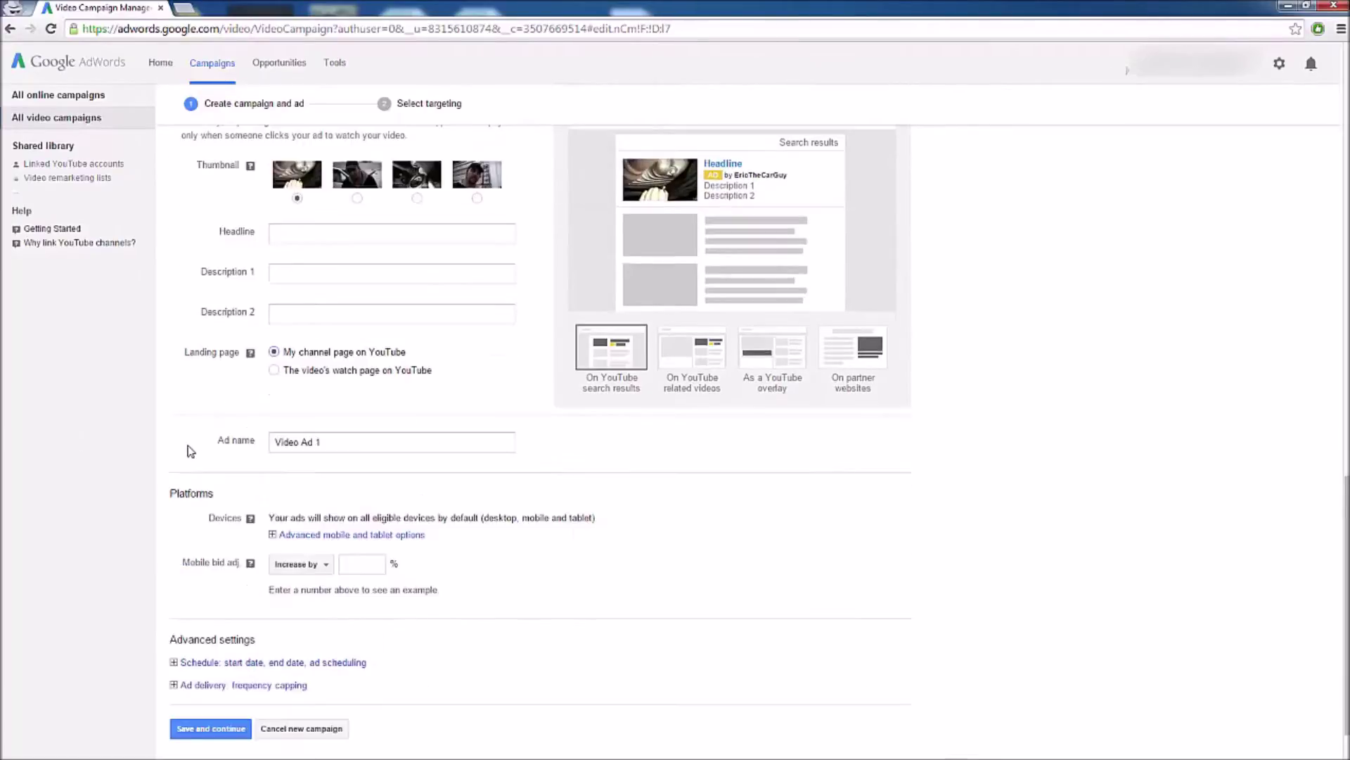
pyautogui.scroll(-1, 197, 422)
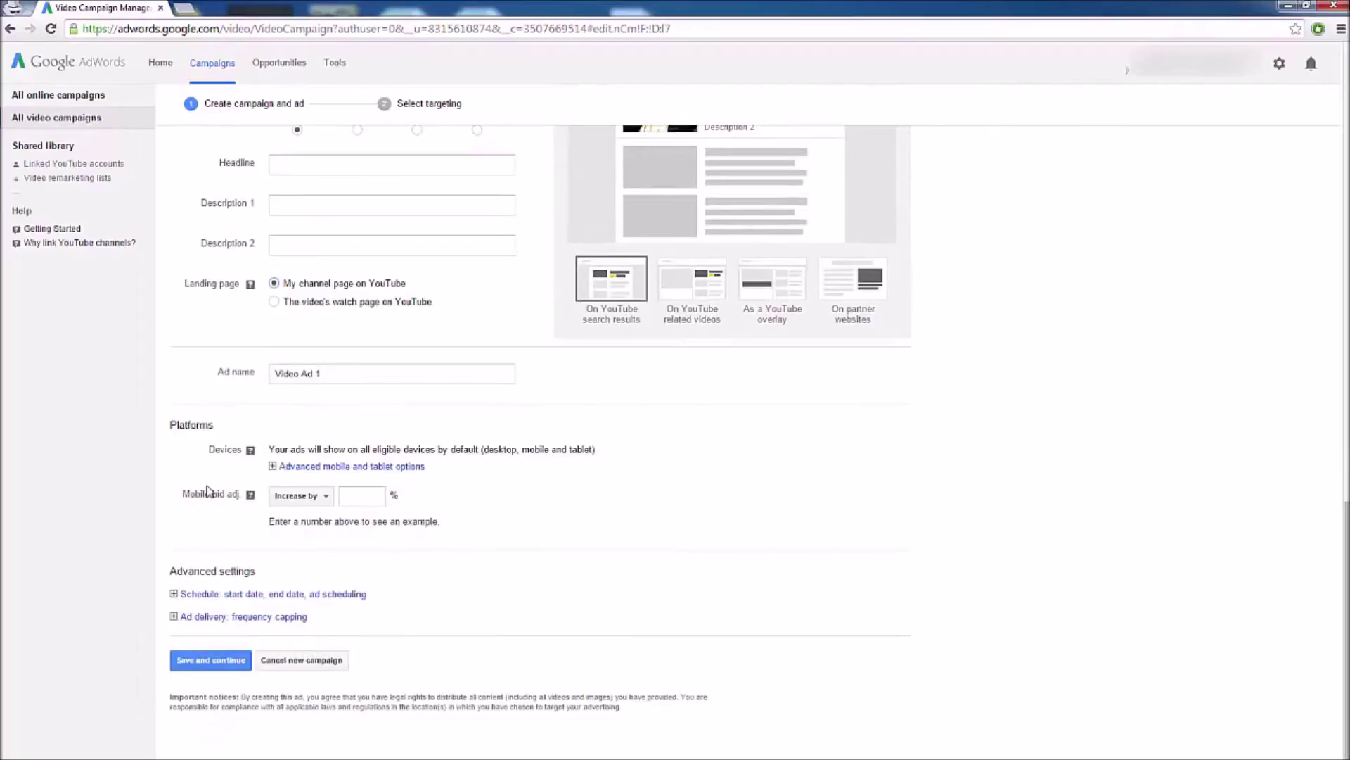
pyautogui.click(332, 376)
pyautogui.moveTo(338, 377); pyautogui.dragTo(276, 370)
pyautogui.write('Demo Ad')
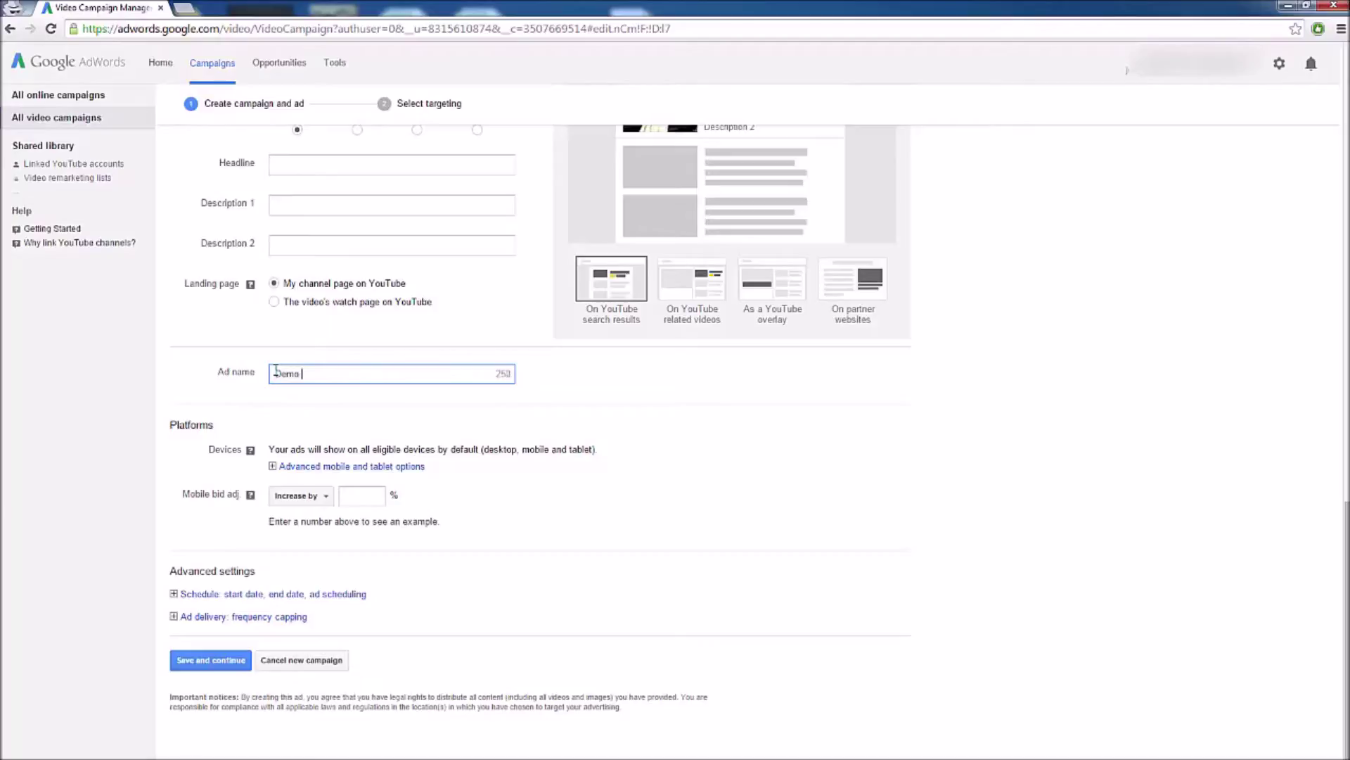
pyautogui.click(185, 356)
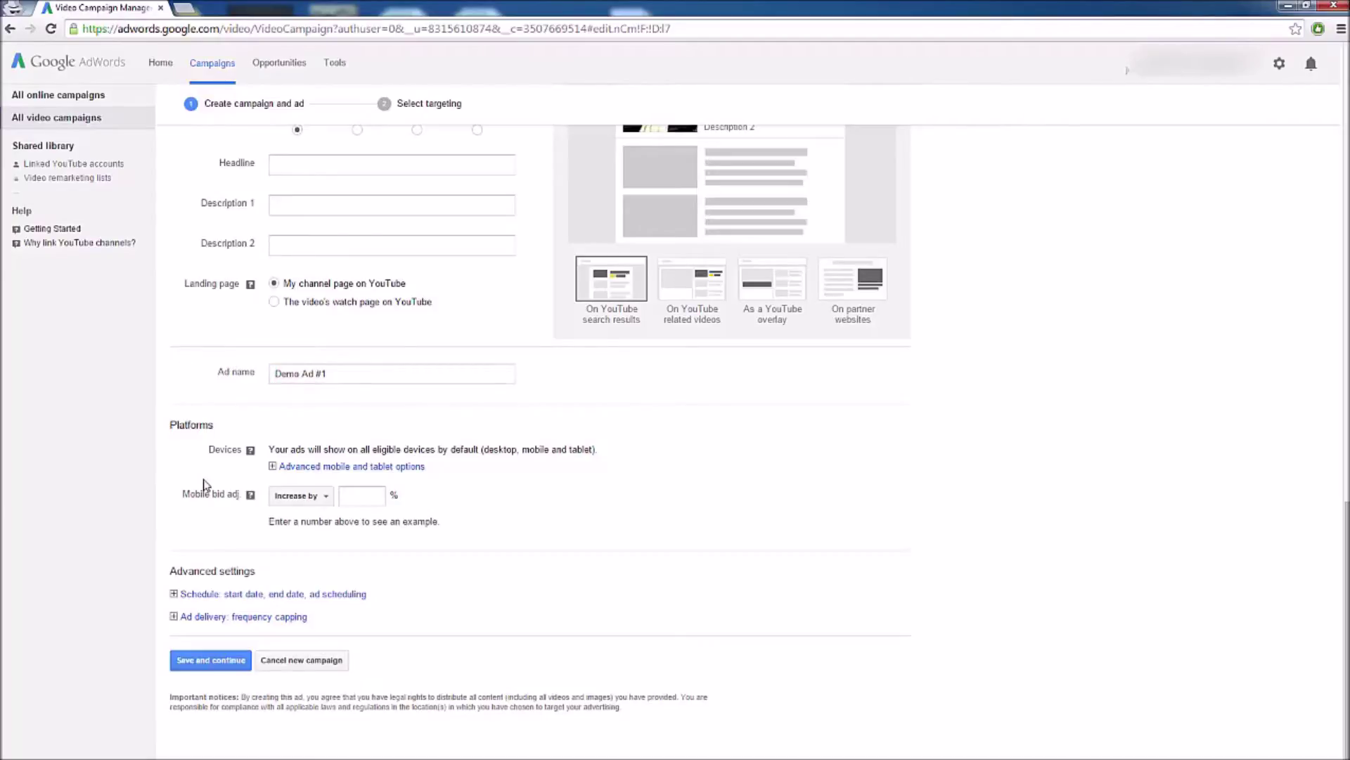
# - Restrict the mobile and tablet operating systems to iOS in the advanced device options
pyautogui.click(312, 468)
pyautogui.click(310, 468)
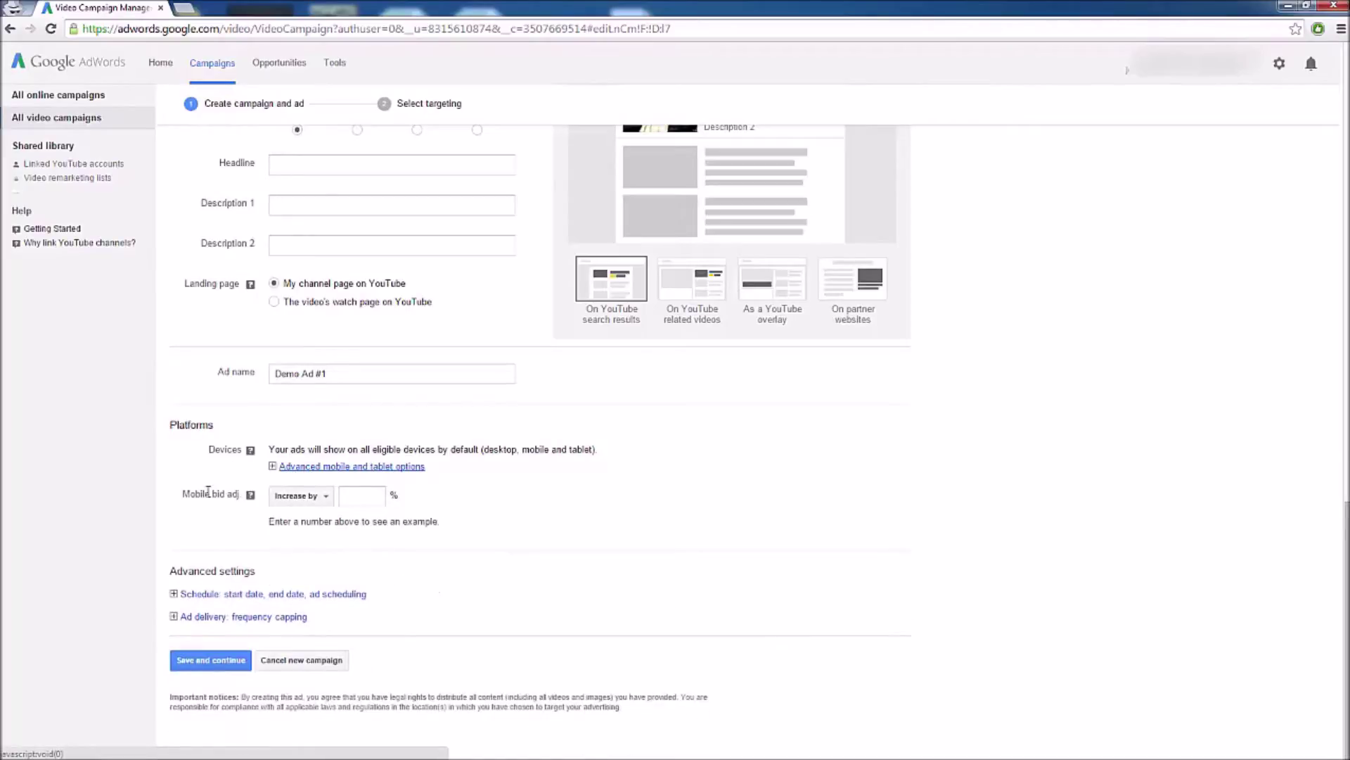
pyautogui.click(338, 467)
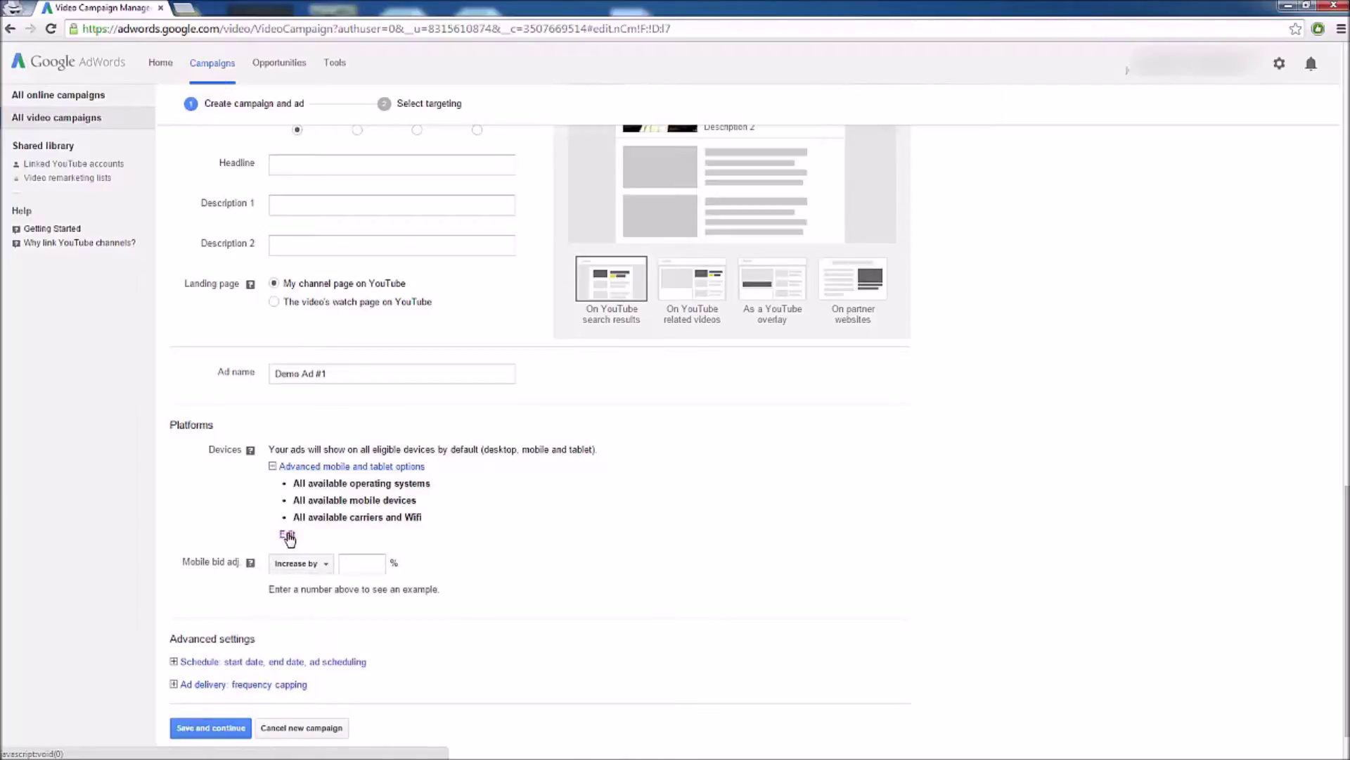
pyautogui.click(288, 536)
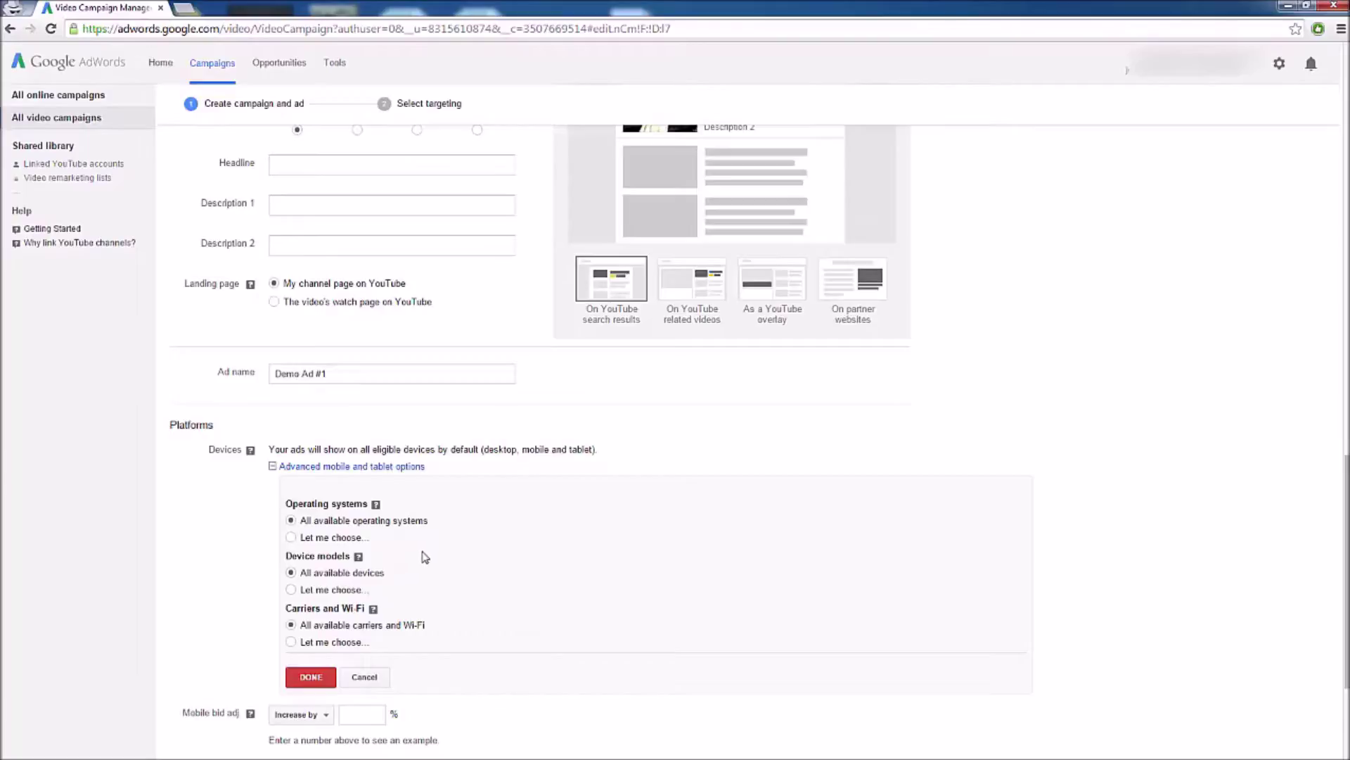
pyautogui.scroll(-1, 422, 556)
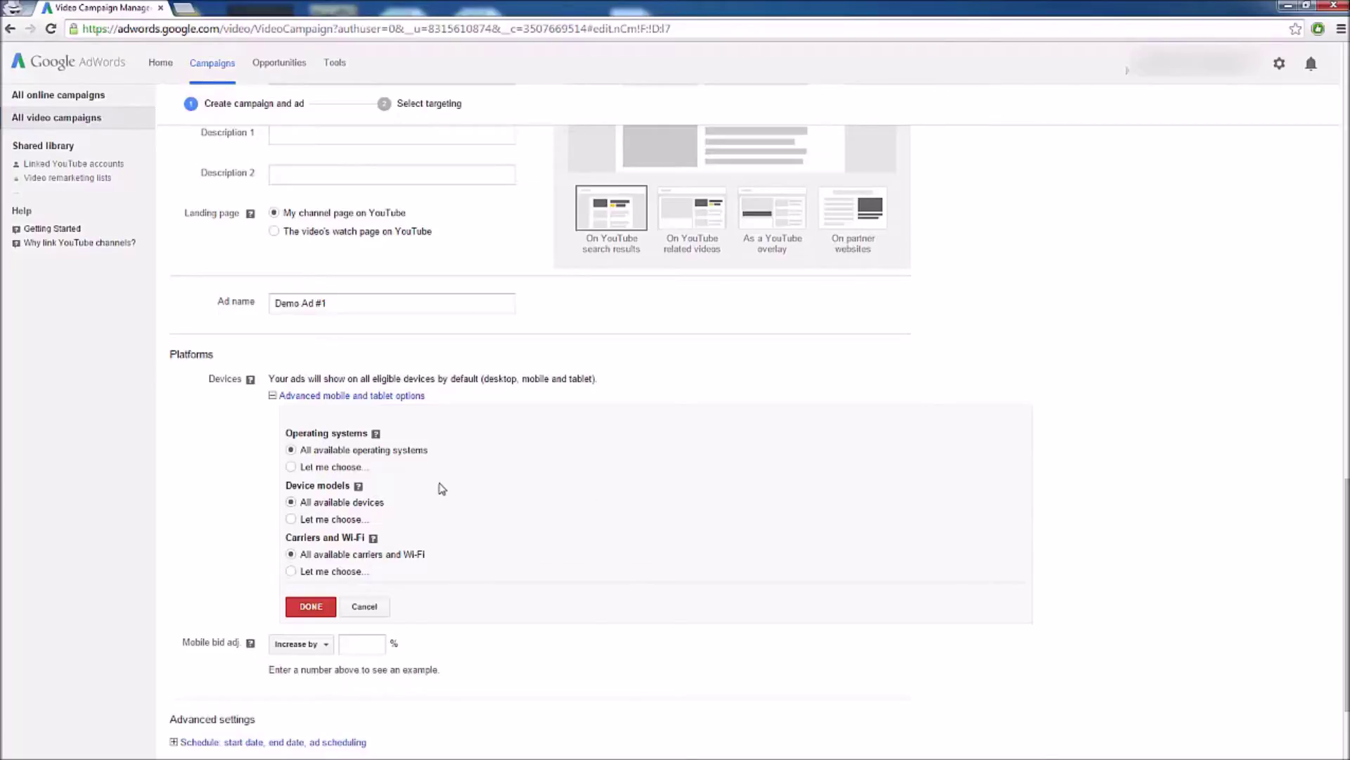
pyautogui.moveTo(361, 430)
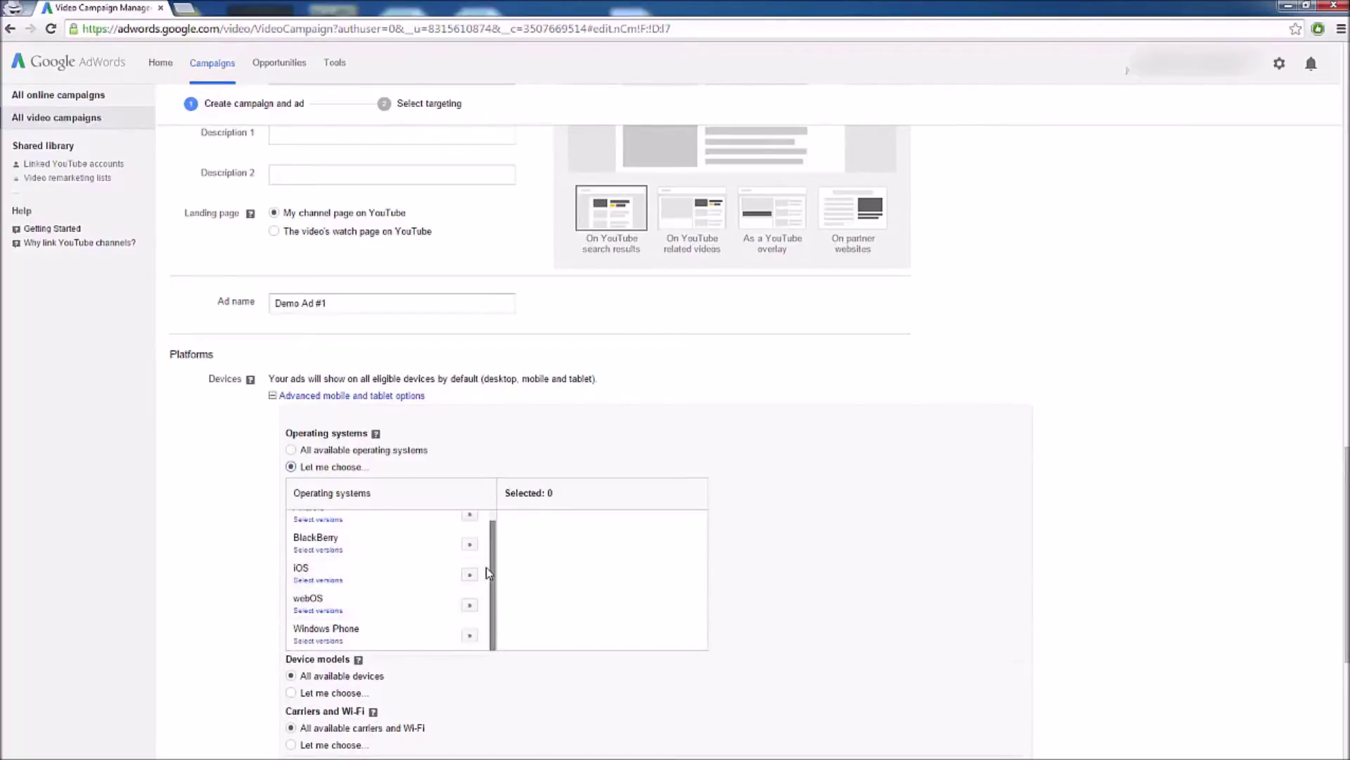
pyautogui.scroll(1, 490, 573)
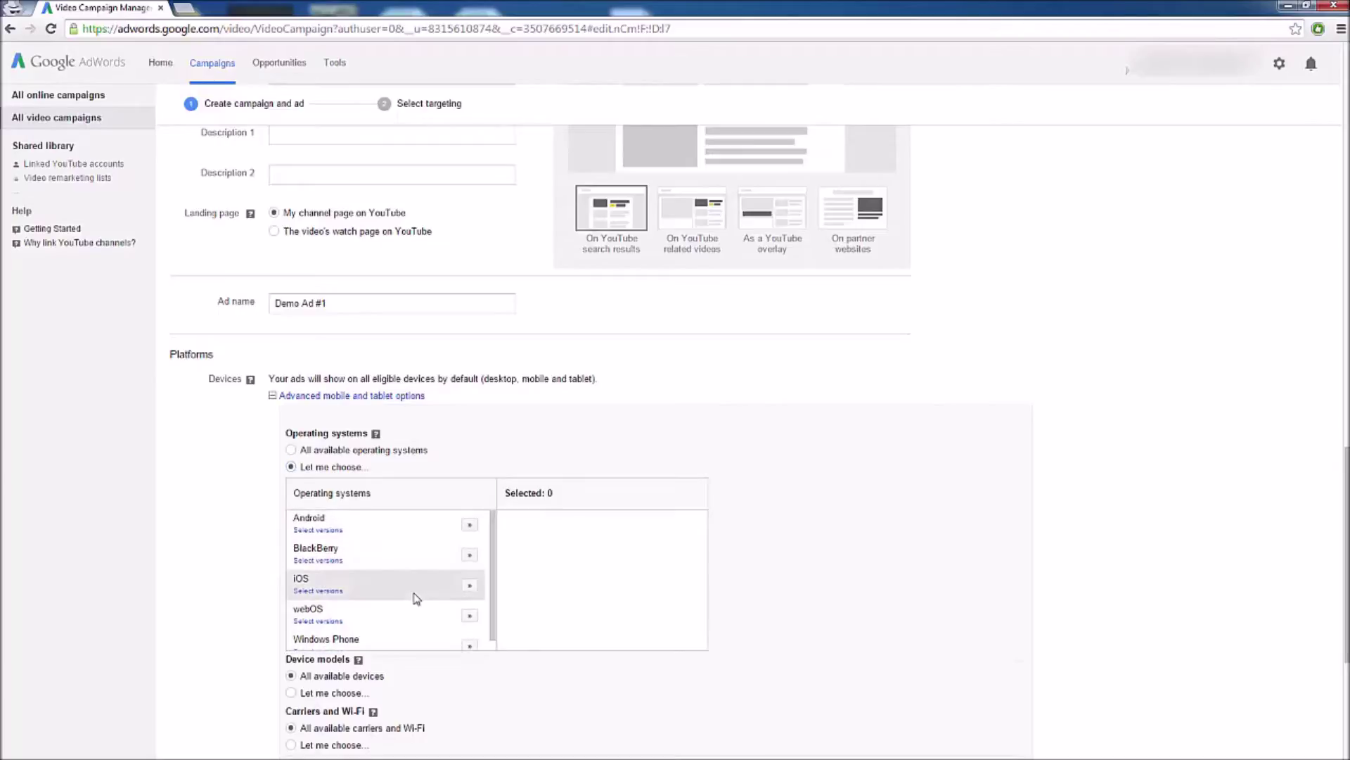
pyautogui.click(470, 586)
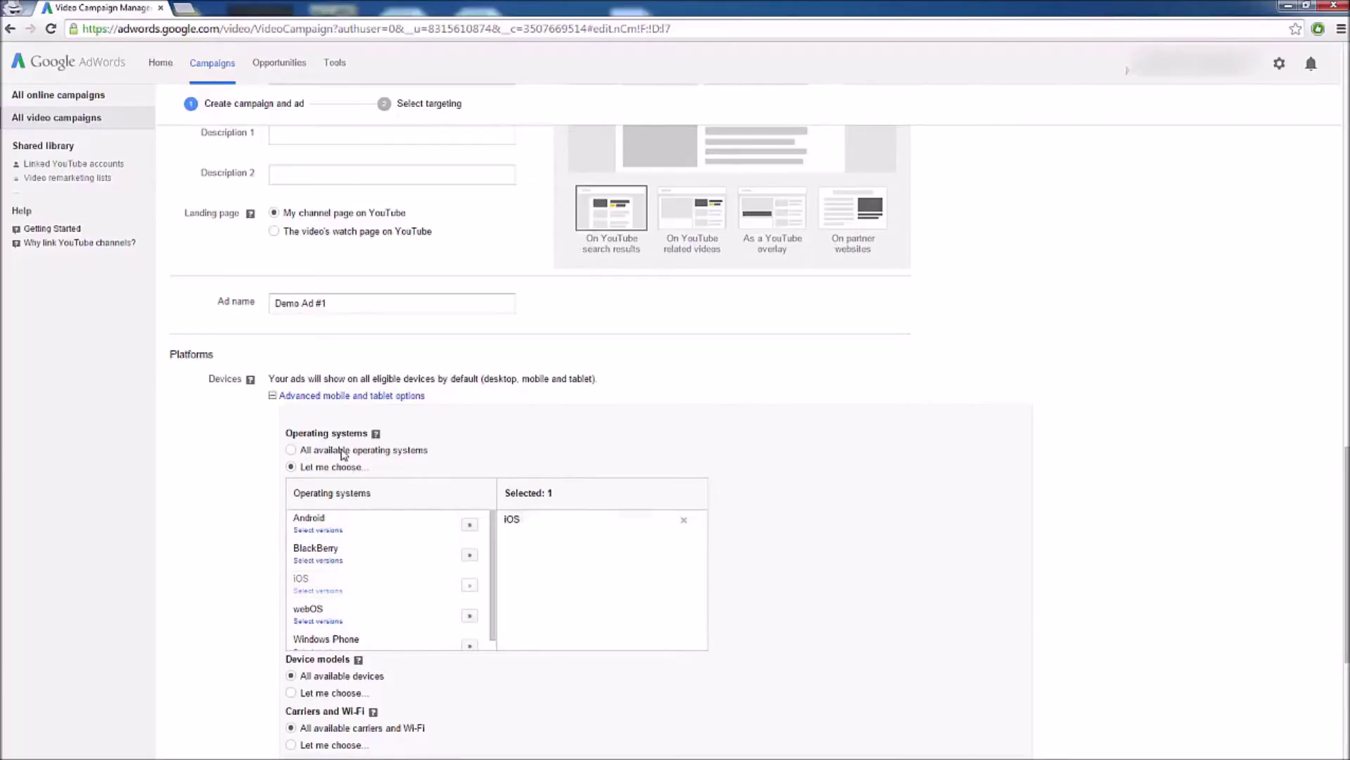
pyautogui.scroll(-1, 569, 491)
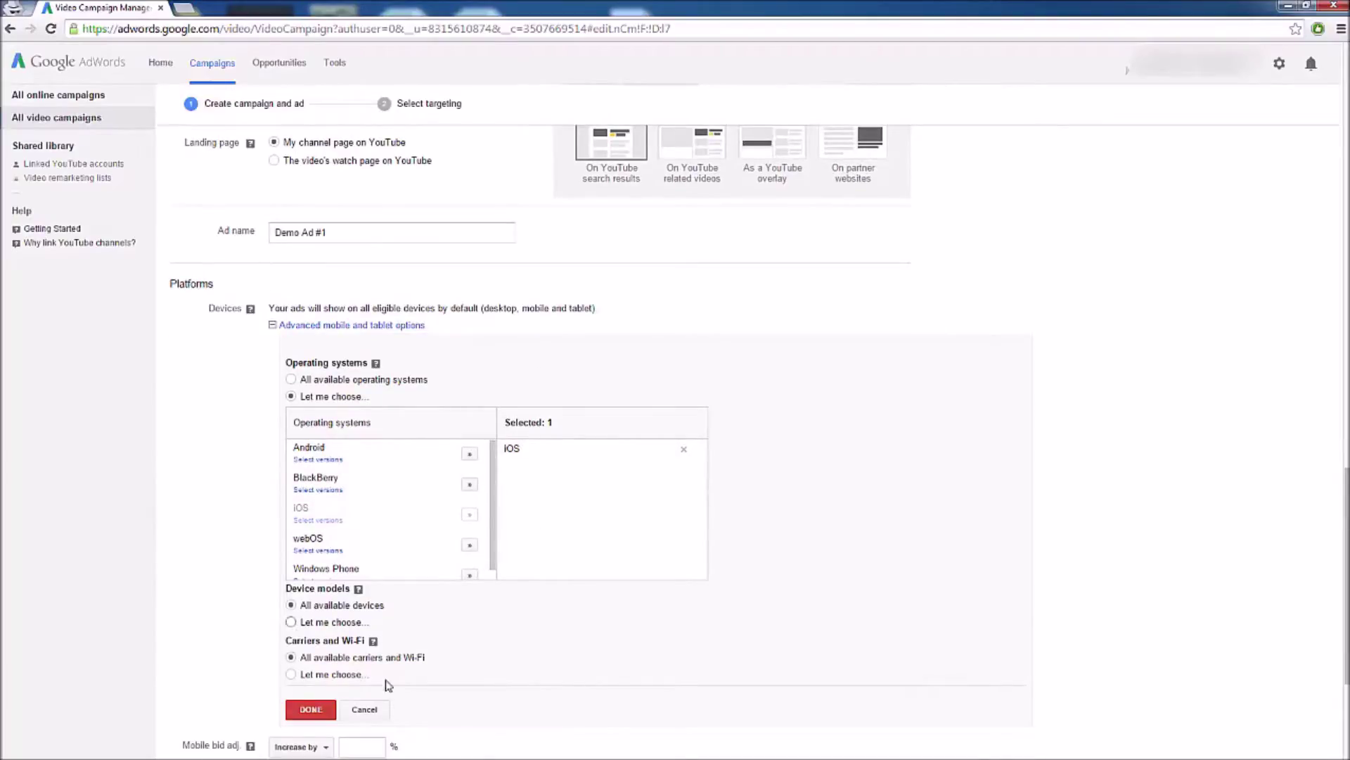
pyautogui.click(304, 712)
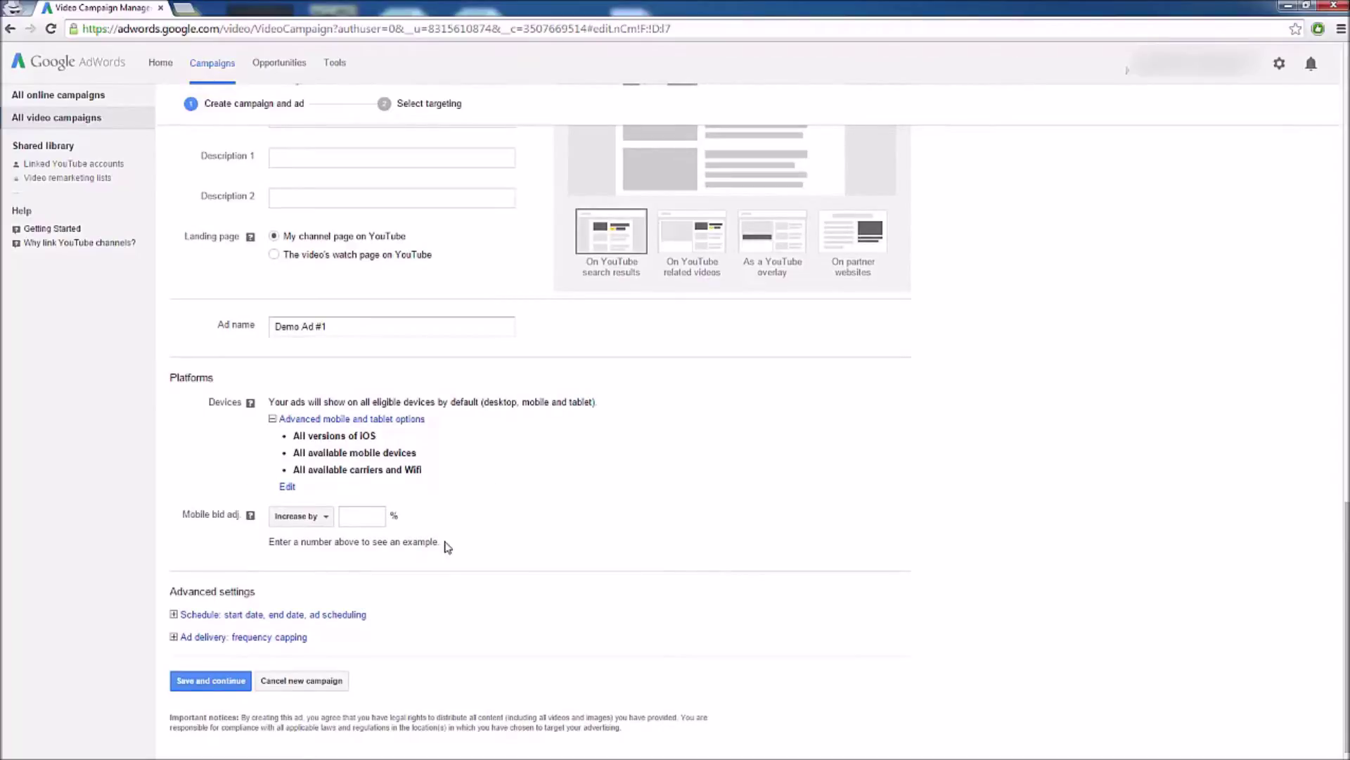
# - Create a custom ad schedule with Monday running from 6:00 PM to 9:00 PM
pyautogui.scroll(-1, 518, 542)
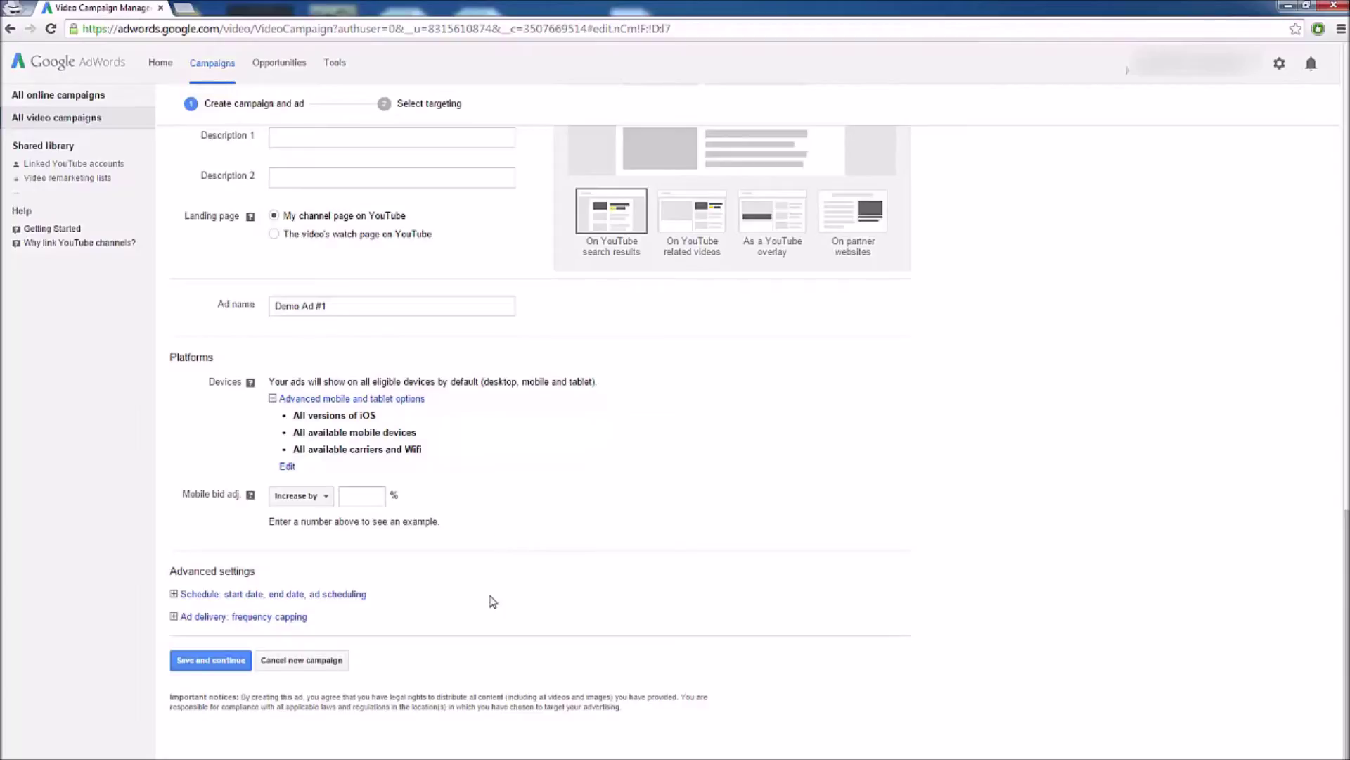
pyautogui.click(322, 595)
pyautogui.scroll(-2, 441, 561)
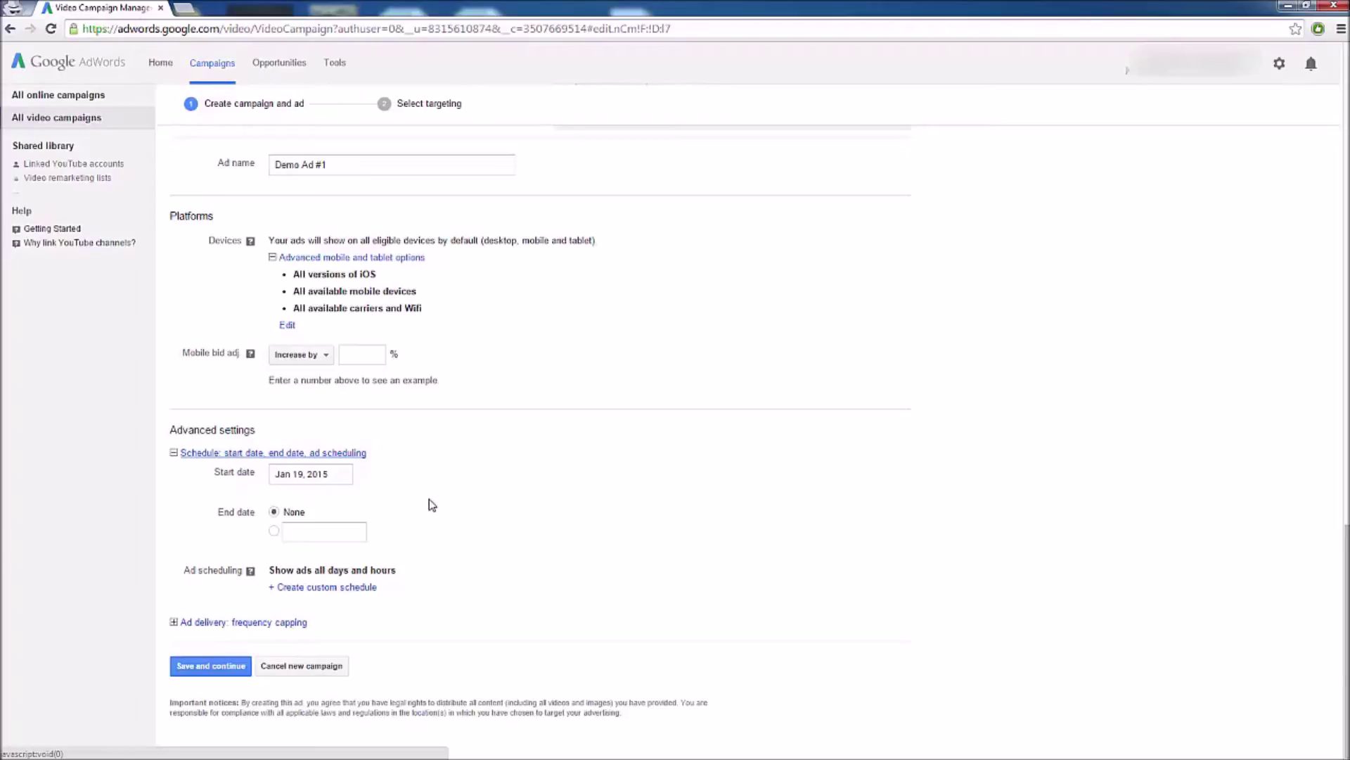
pyautogui.click(366, 586)
pyautogui.click(358, 586)
pyautogui.scroll(-1, 422, 584)
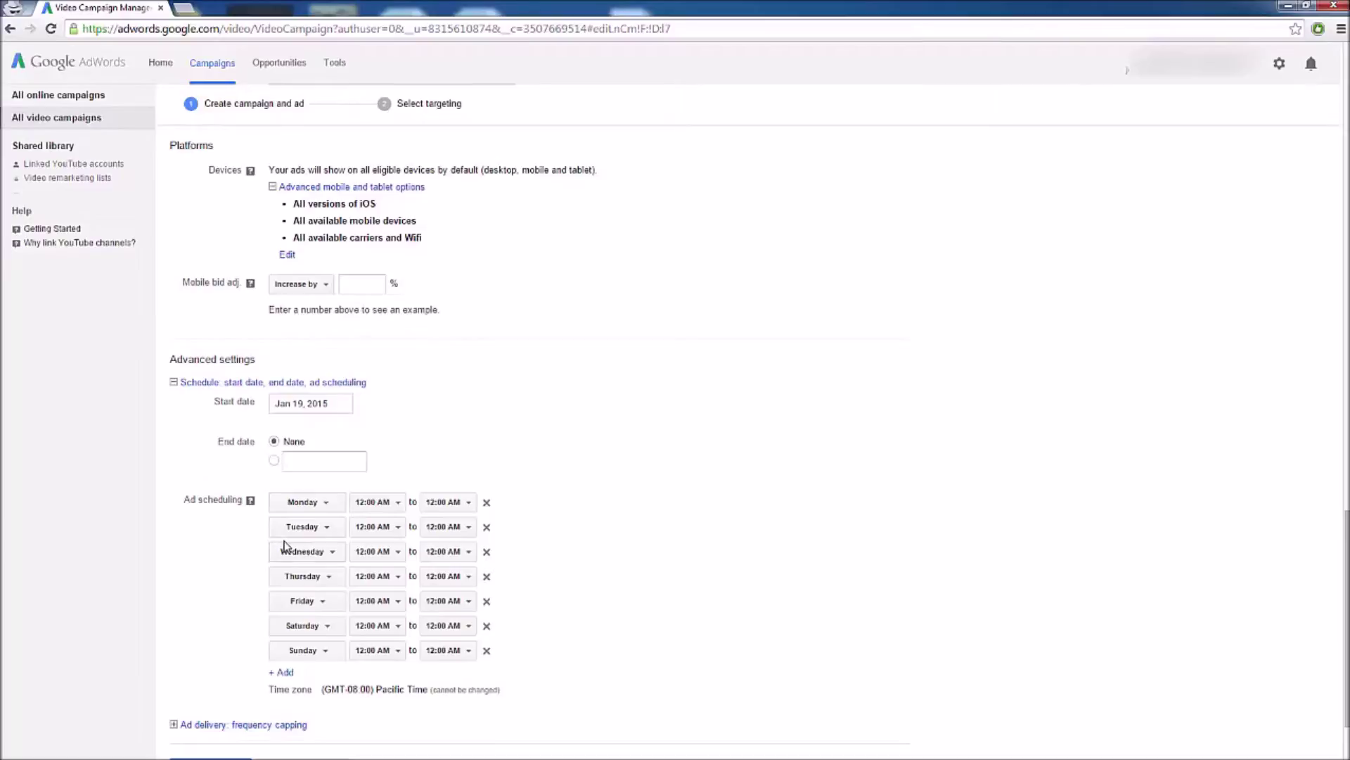
pyautogui.click(385, 502)
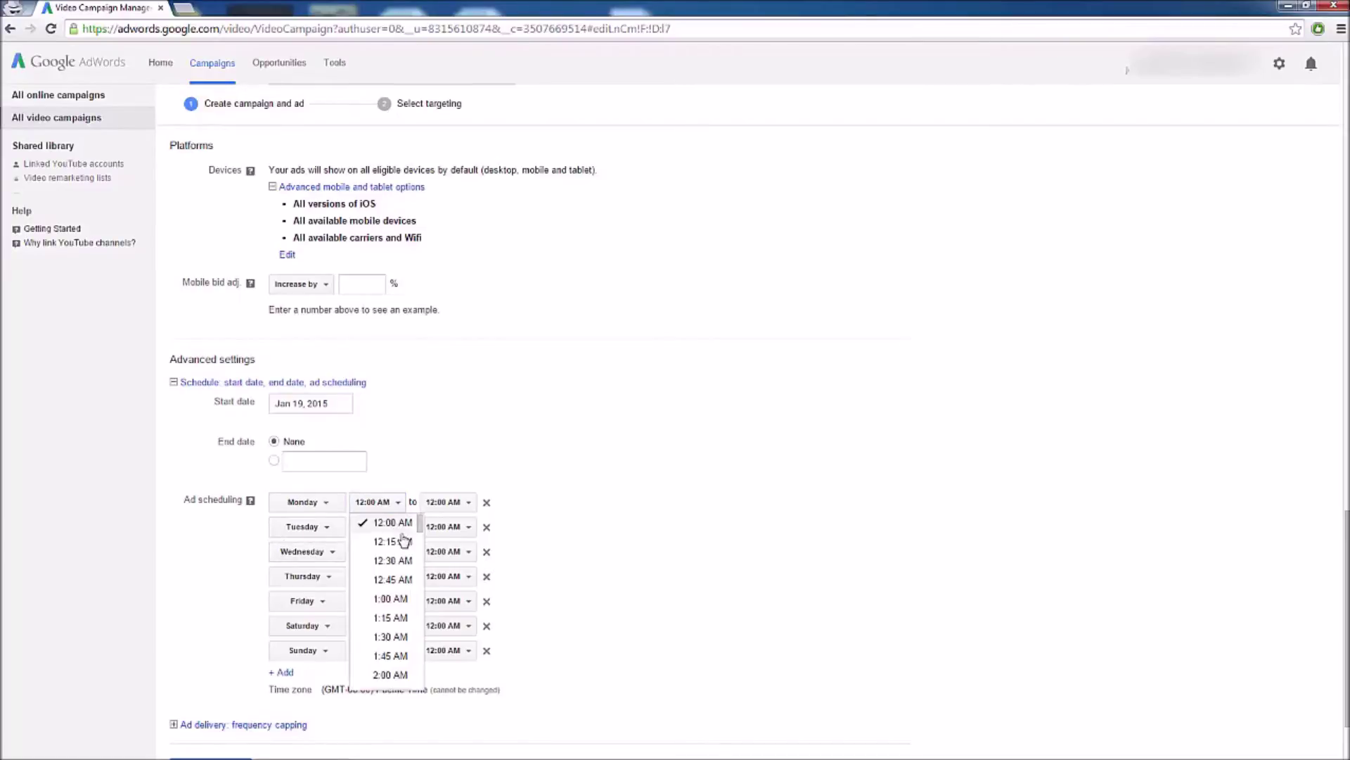
pyautogui.click(389, 596)
pyautogui.click(459, 504)
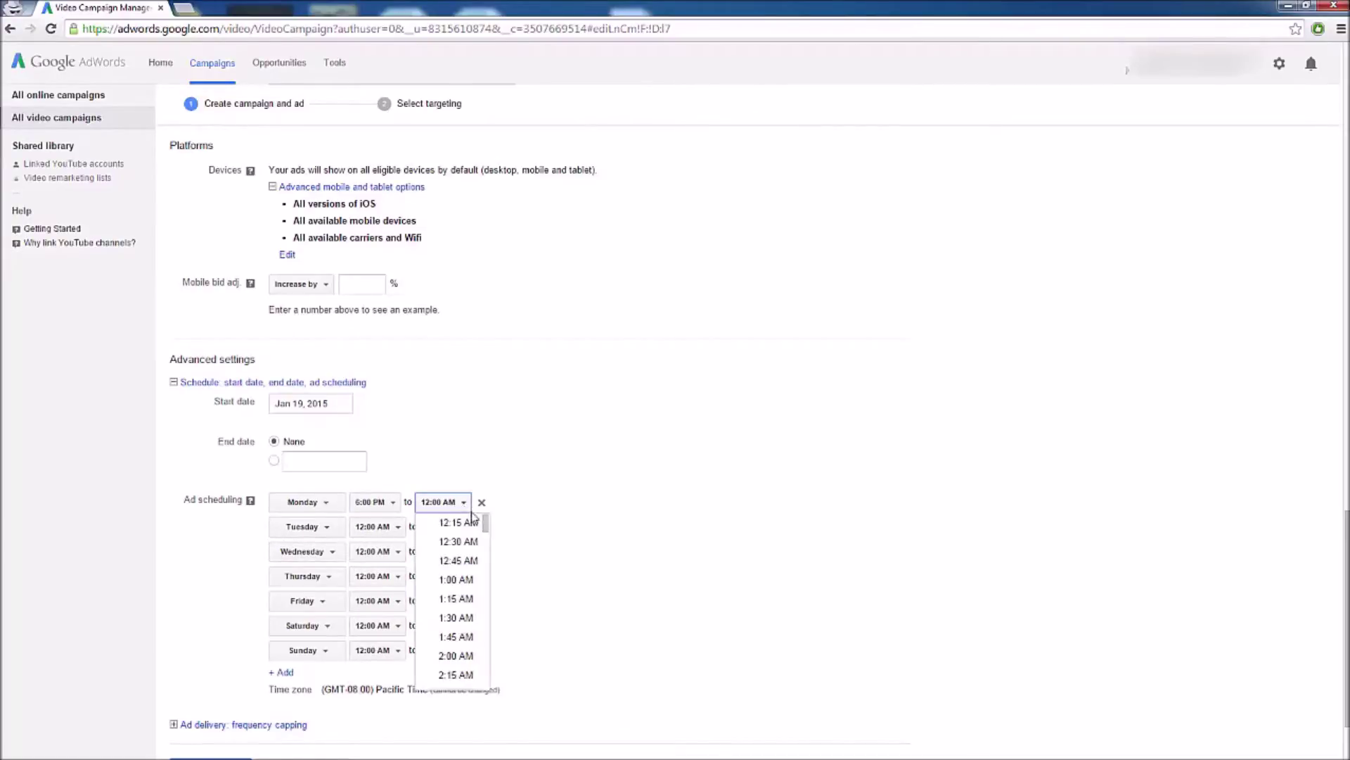
pyautogui.moveTo(486, 529); pyautogui.dragTo(495, 667)
pyautogui.click(450, 644)
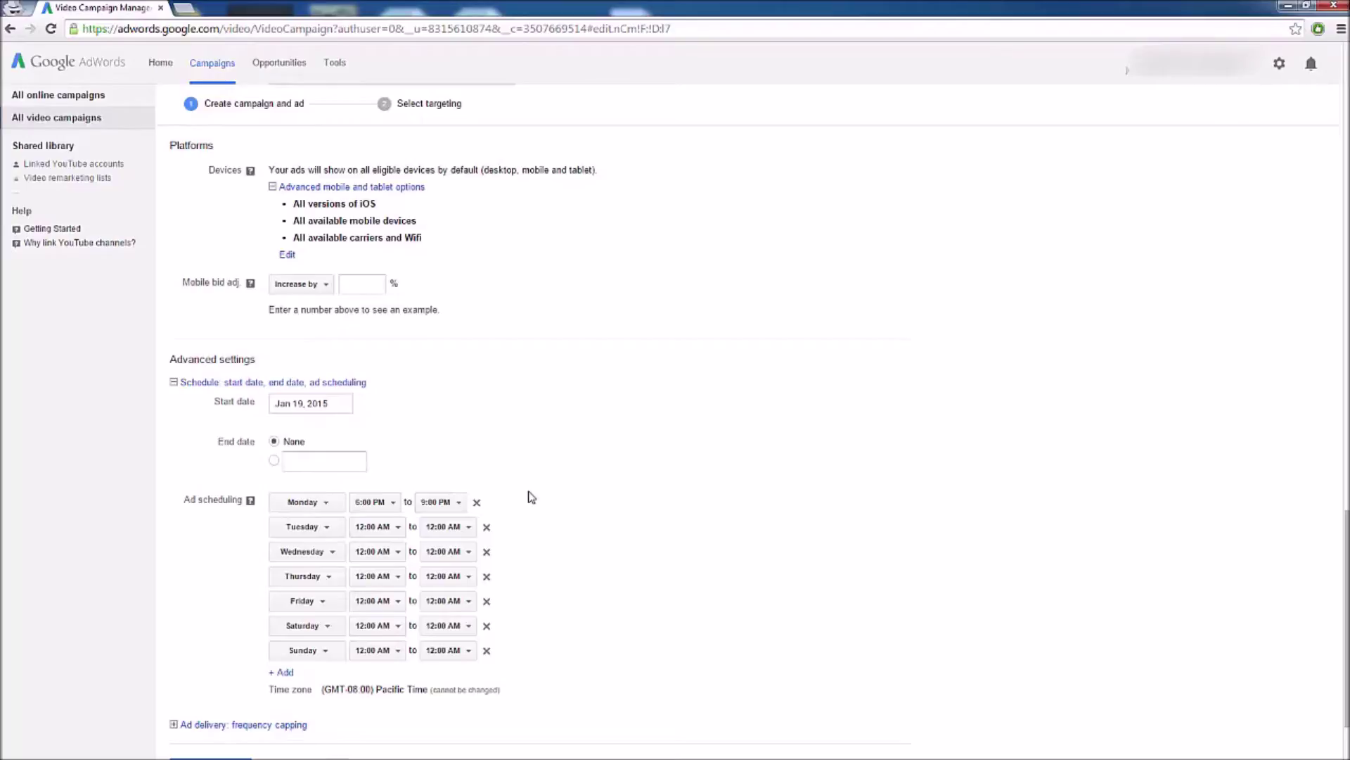
# - Expand the ad delivery settings and set the ad rotation to Optimize for views
pyautogui.scroll(-1, 317, 531)
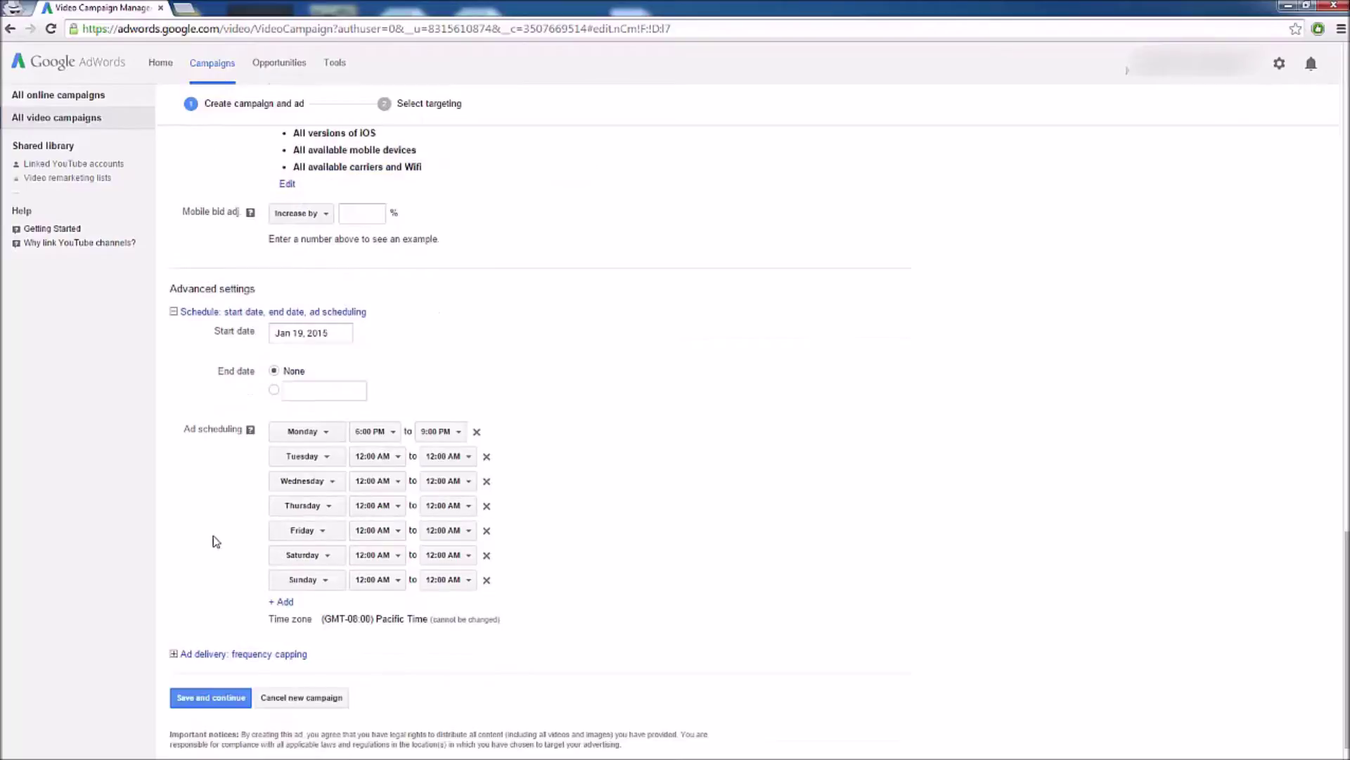
pyautogui.scroll(-1, 288, 637)
pyautogui.click(283, 617)
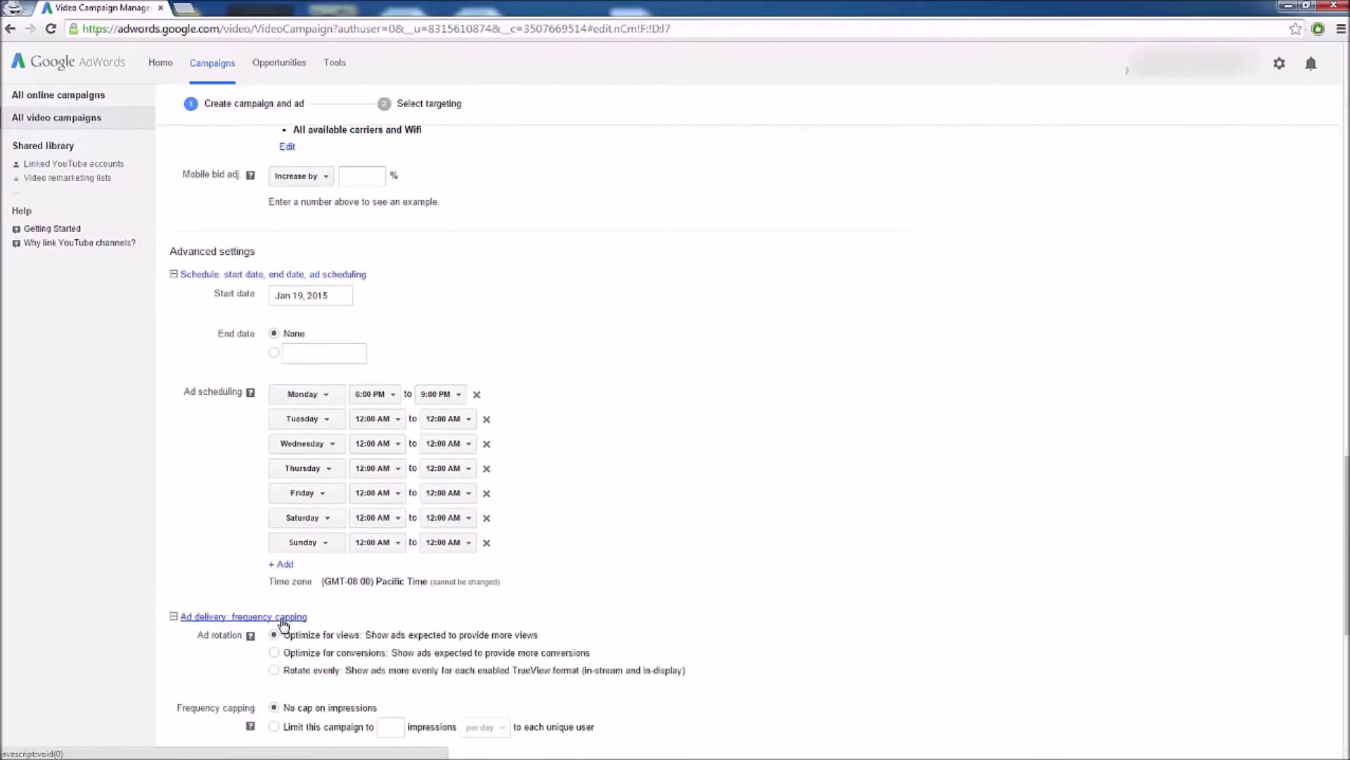
pyautogui.scroll(-2, 237, 672)
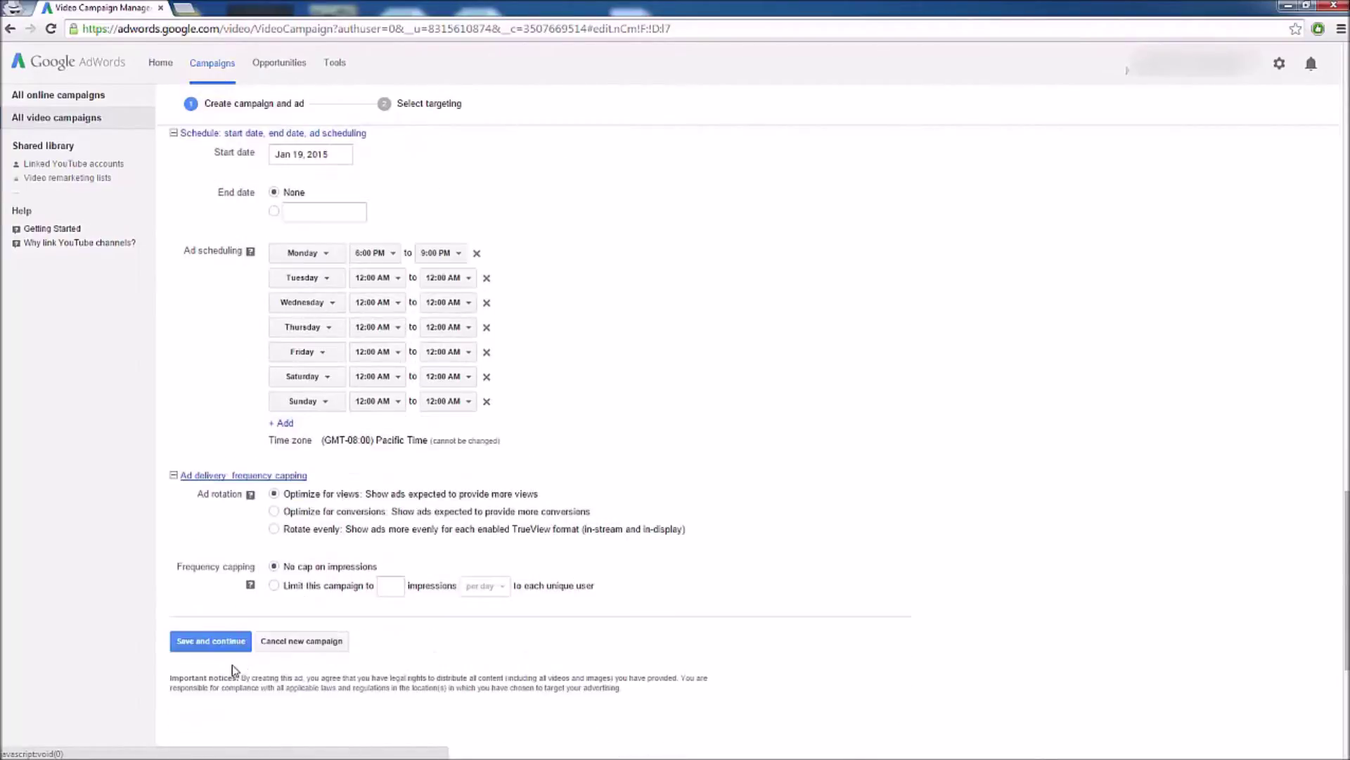
pyautogui.click(274, 511)
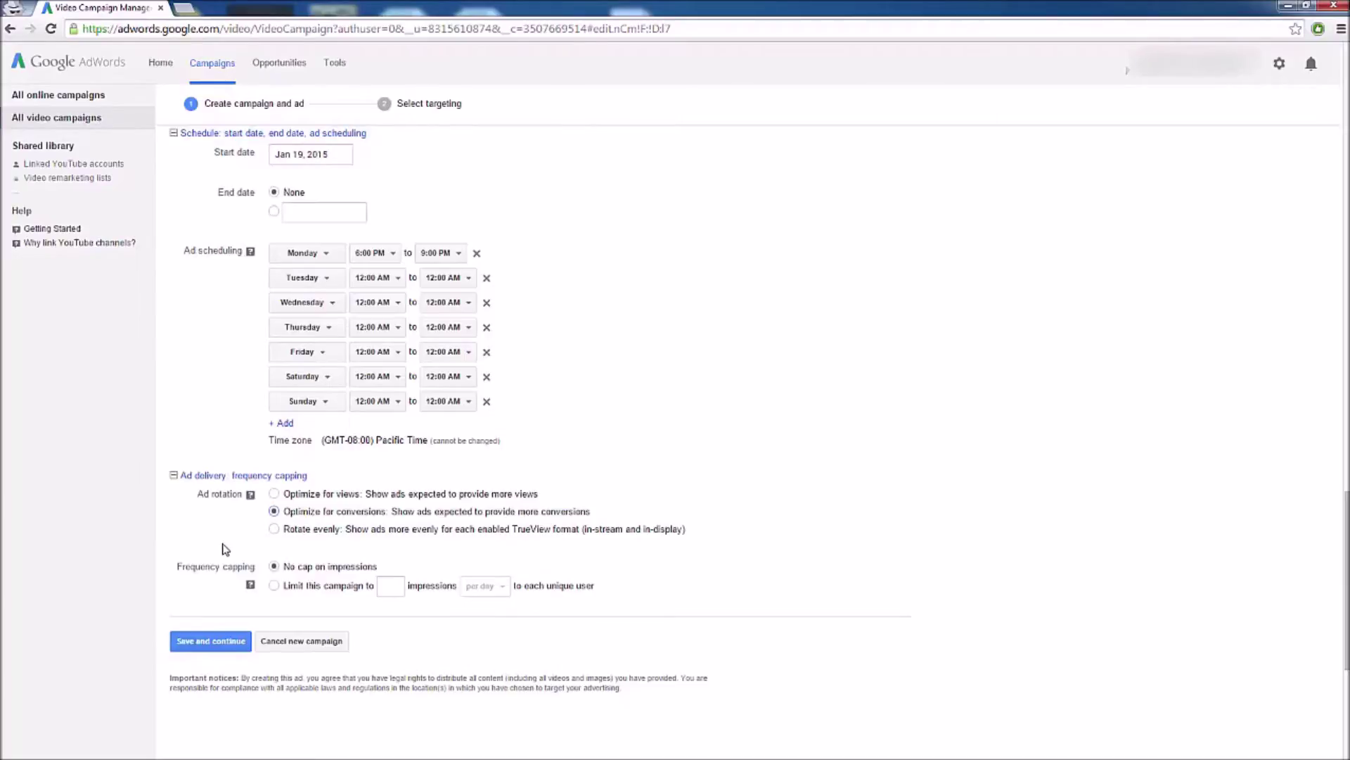
pyautogui.click(296, 532)
pyautogui.click(274, 494)
# - Limit the campaign to 5 impressions per day for each unique user, and save the campaign to continue to targeting
pyautogui.click(274, 585)
pyautogui.click(390, 586)
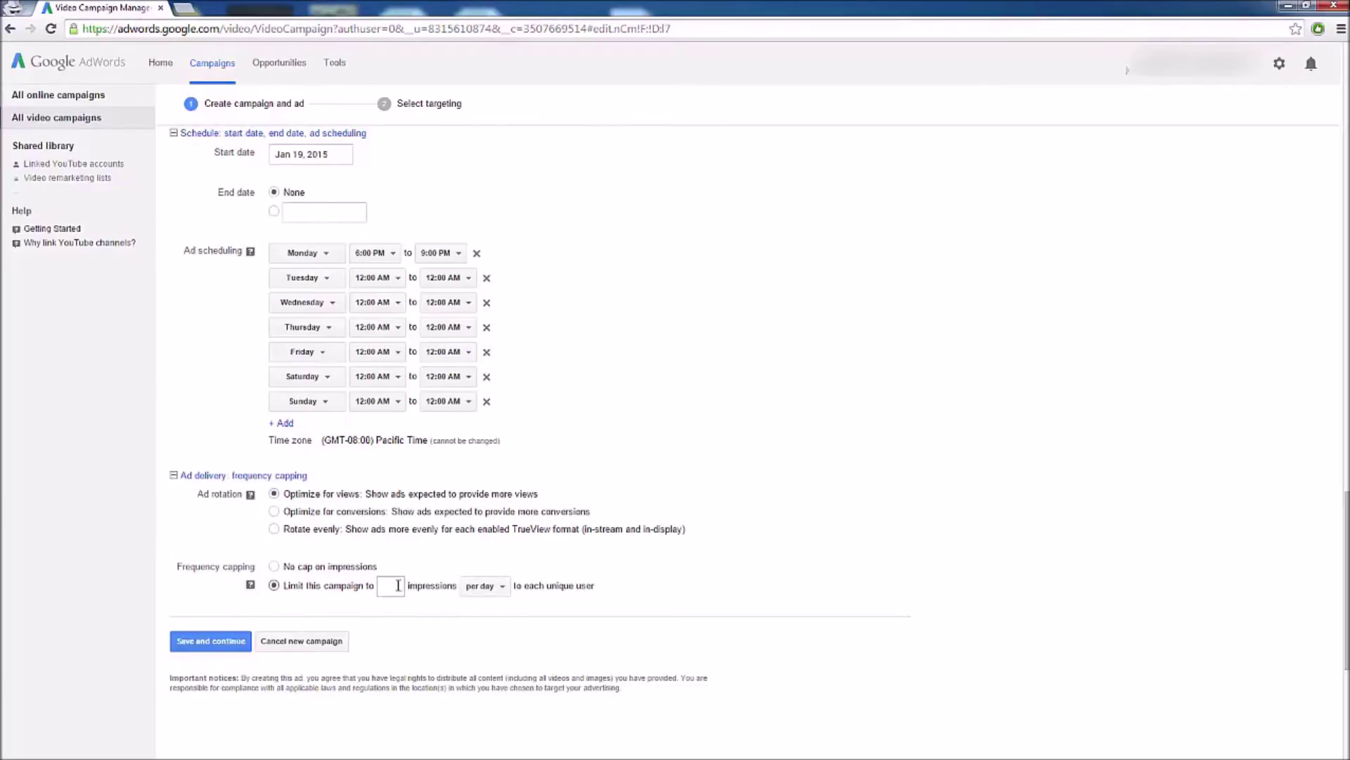
pyautogui.write('5')
pyautogui.click(607, 585)
pyautogui.scroll(-2, 501, 522)
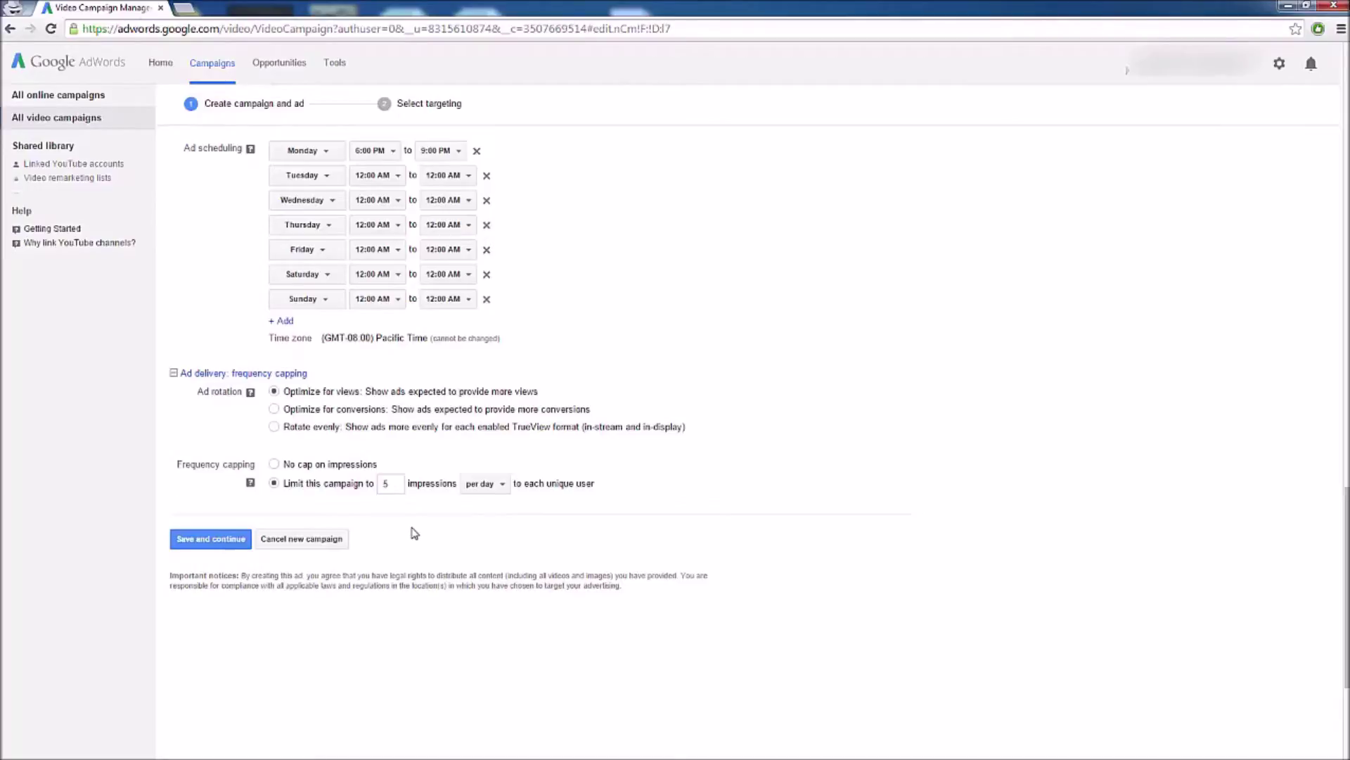
pyautogui.click(220, 546)
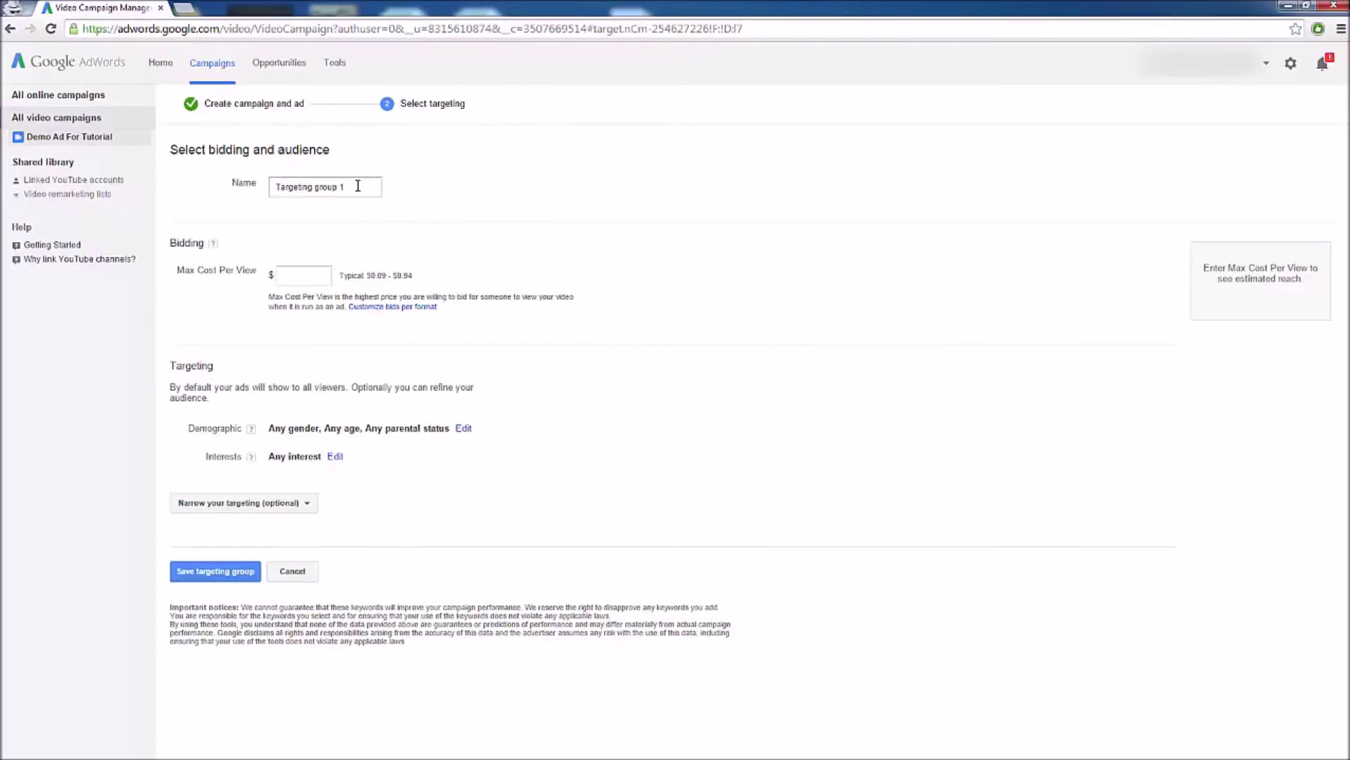
# - Name the targeting group Demo Group #1 and set a maximum cost per view of $0.05 for all formats
pyautogui.moveTo(358, 186); pyautogui.dragTo(262, 204)
pyautogui.write('Demo Group #1')
pyautogui.click(308, 274)
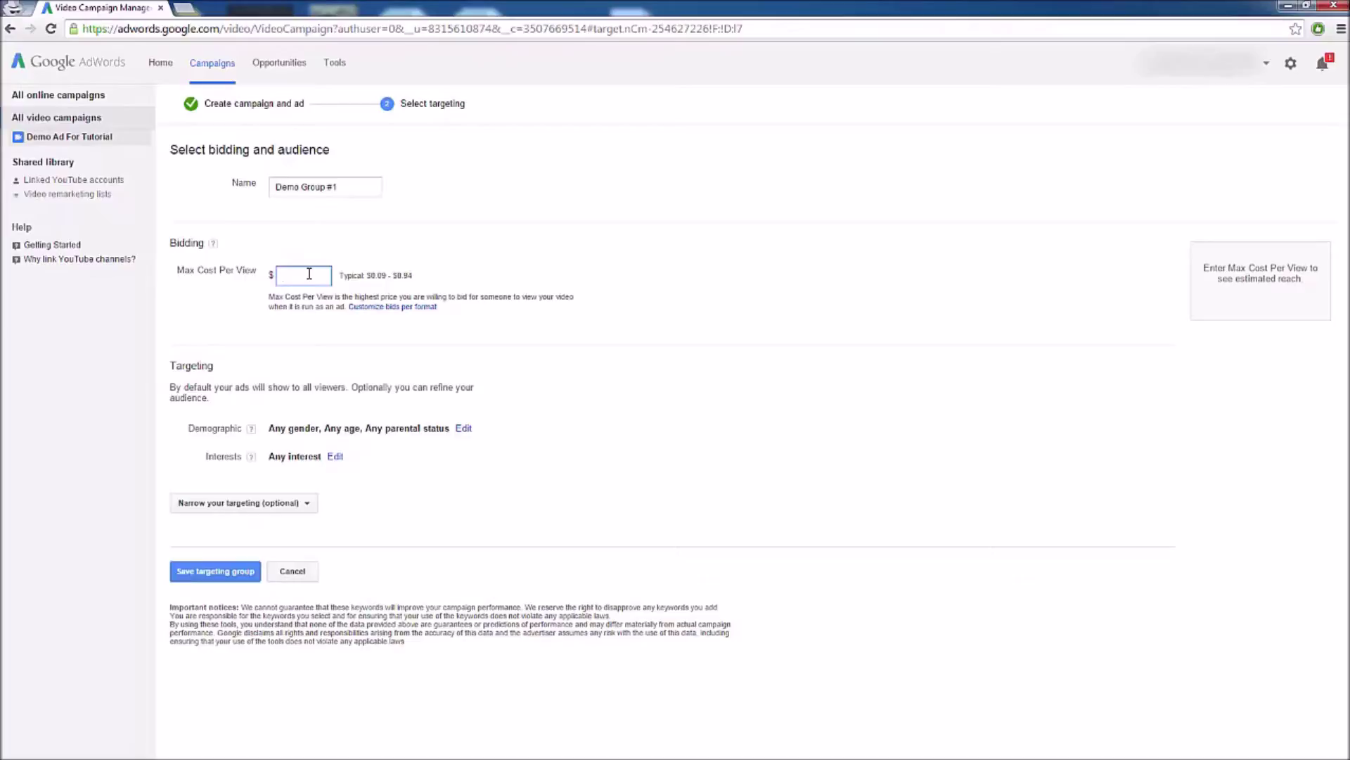
pyautogui.write('.05')
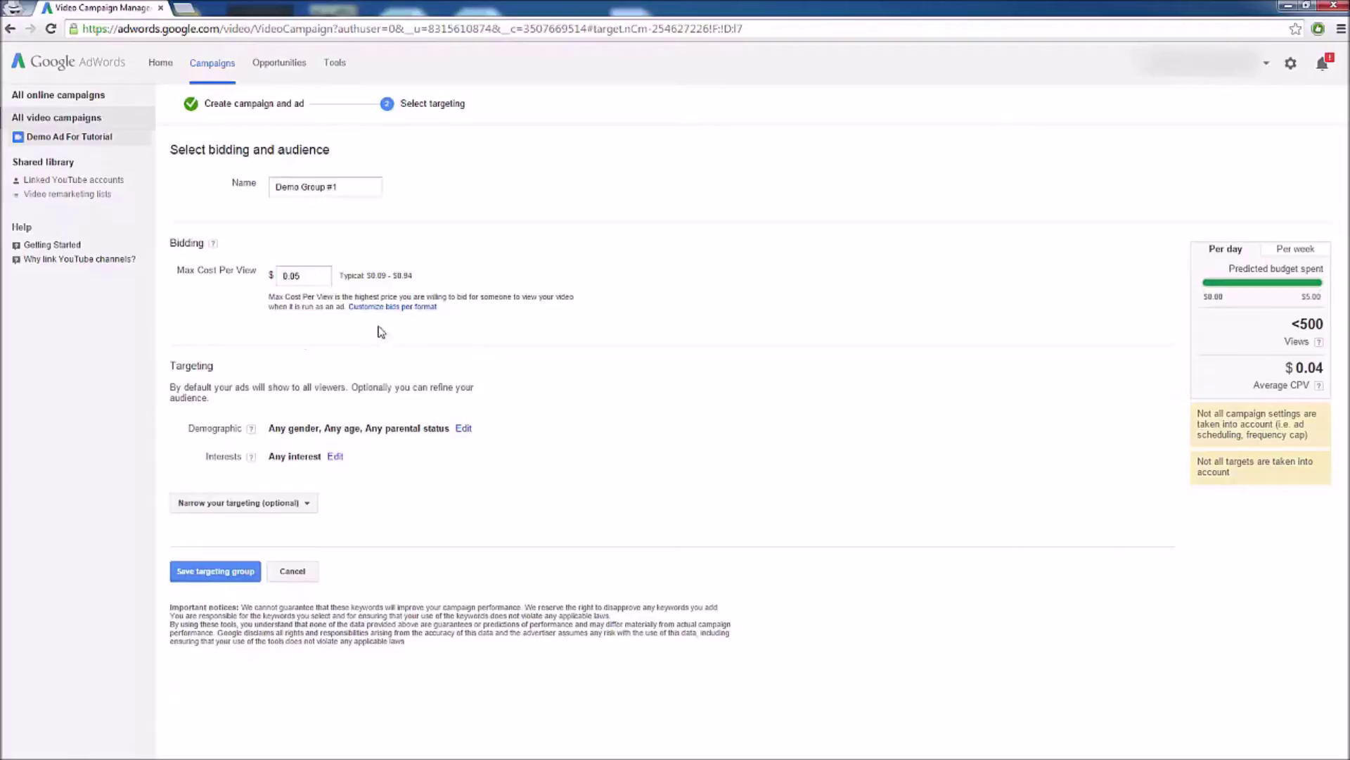
pyautogui.click(394, 307)
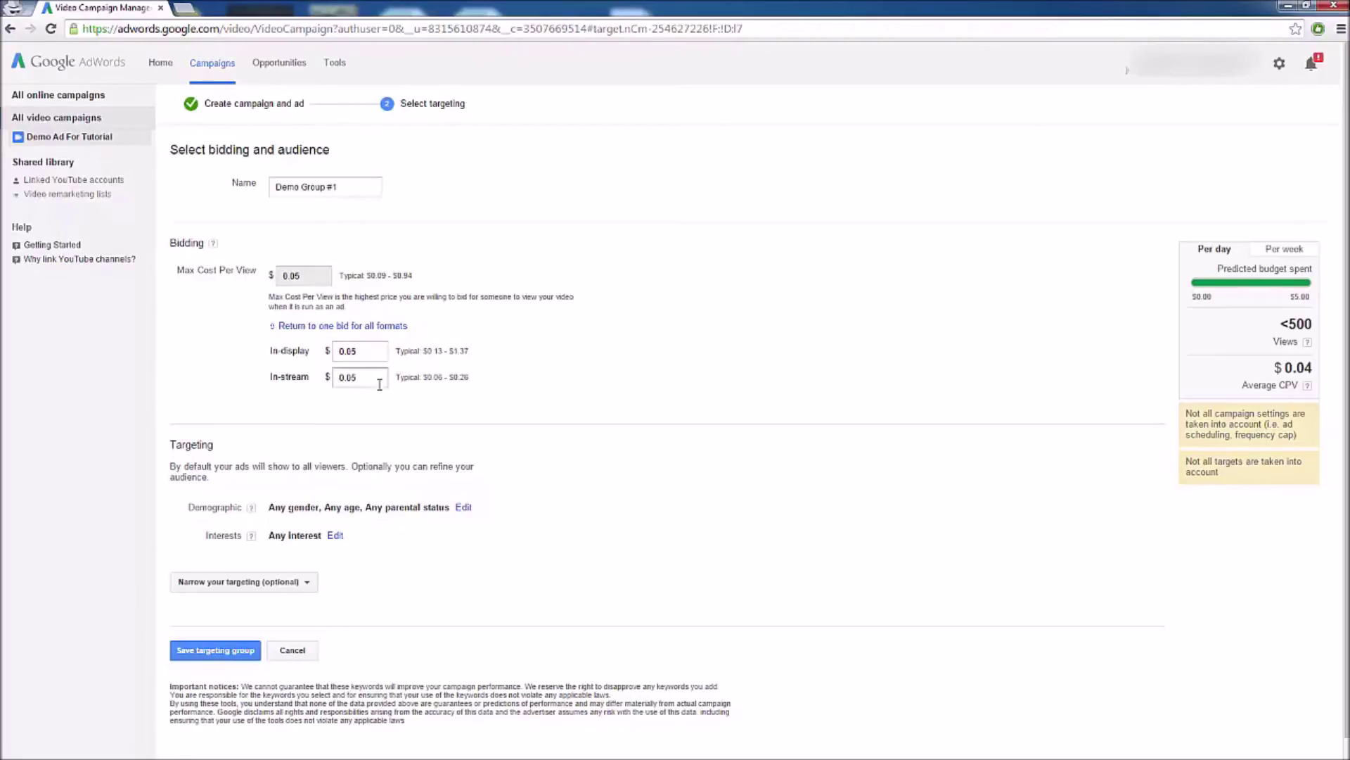
pyautogui.click(386, 327)
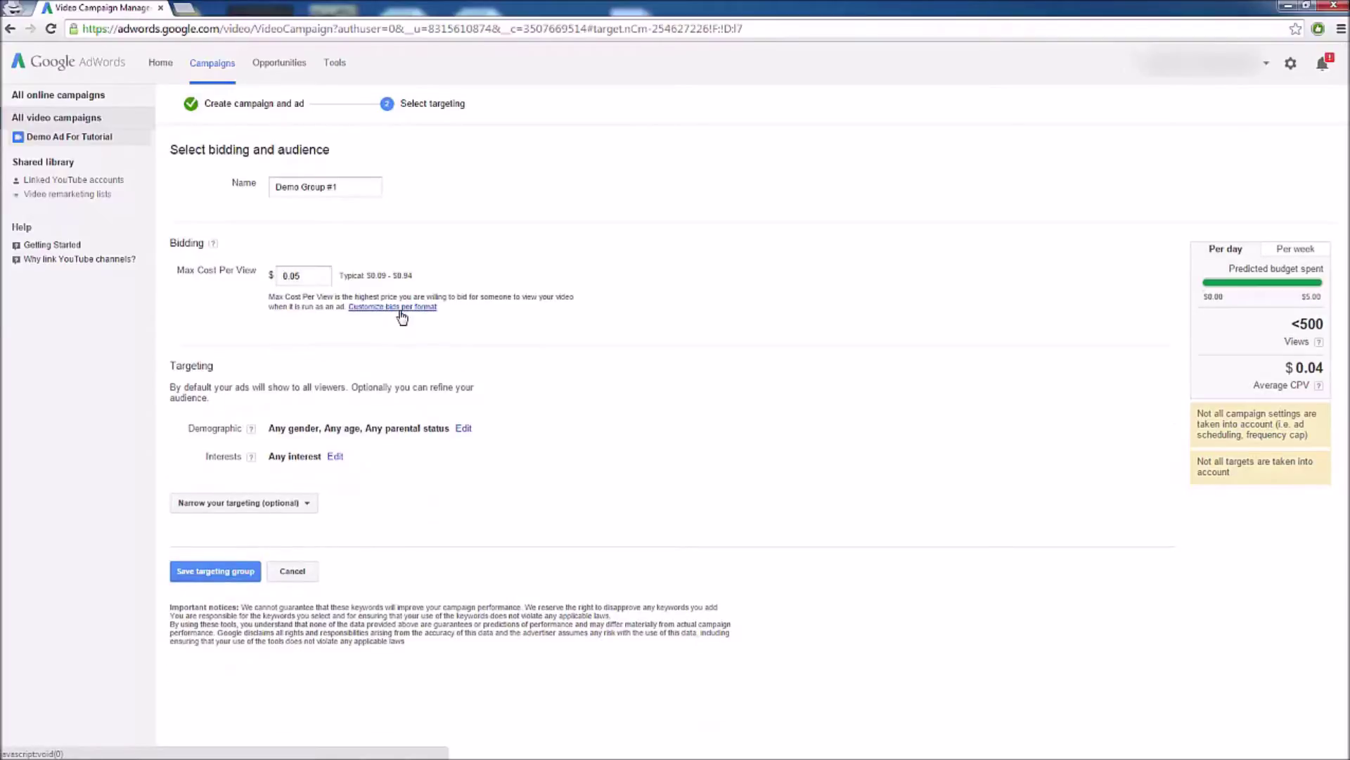
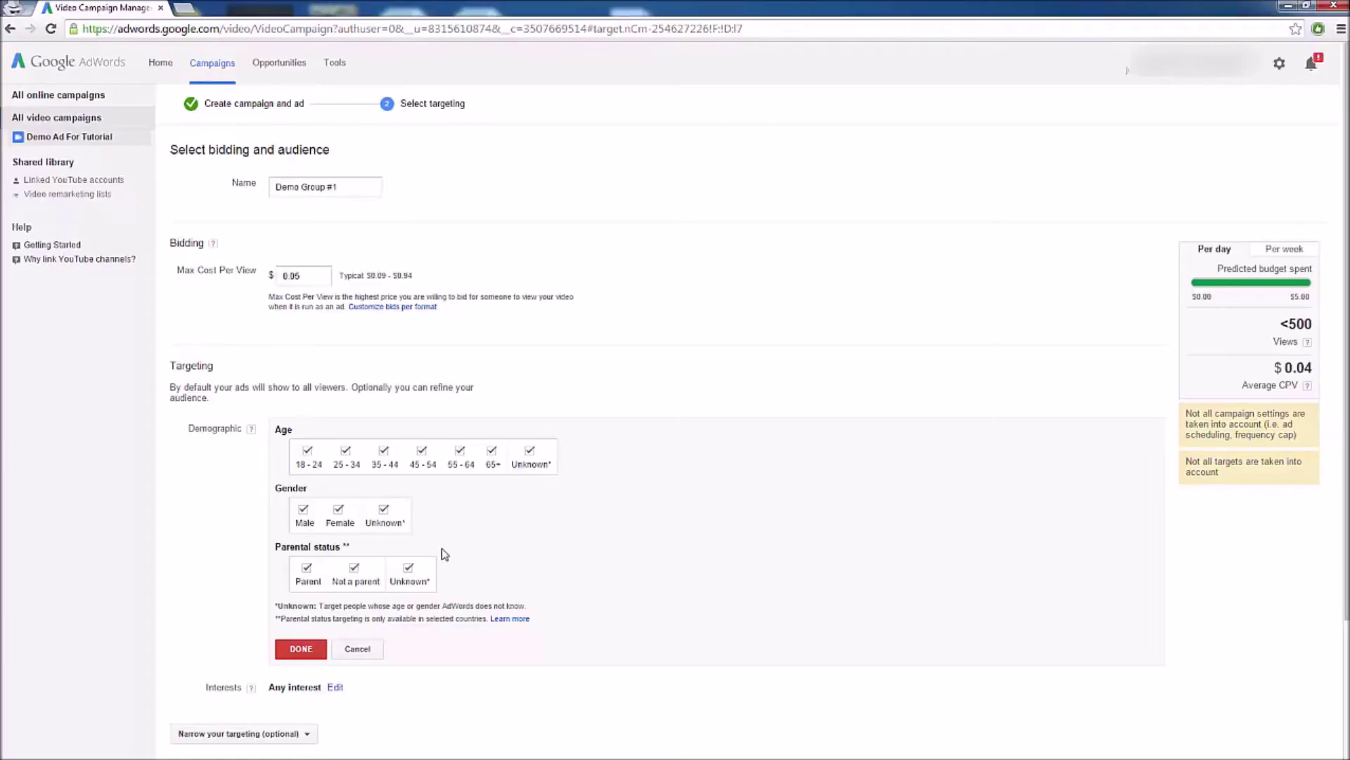
# - Exclude ages 35-44, 45-54, 55-64 and 65+ and the Parent status from the demographic targeting
pyautogui.click(384, 450)
pyautogui.click(423, 452)
pyautogui.click(460, 452)
pyautogui.click(491, 452)
pyautogui.click(306, 570)
pyautogui.click(301, 648)
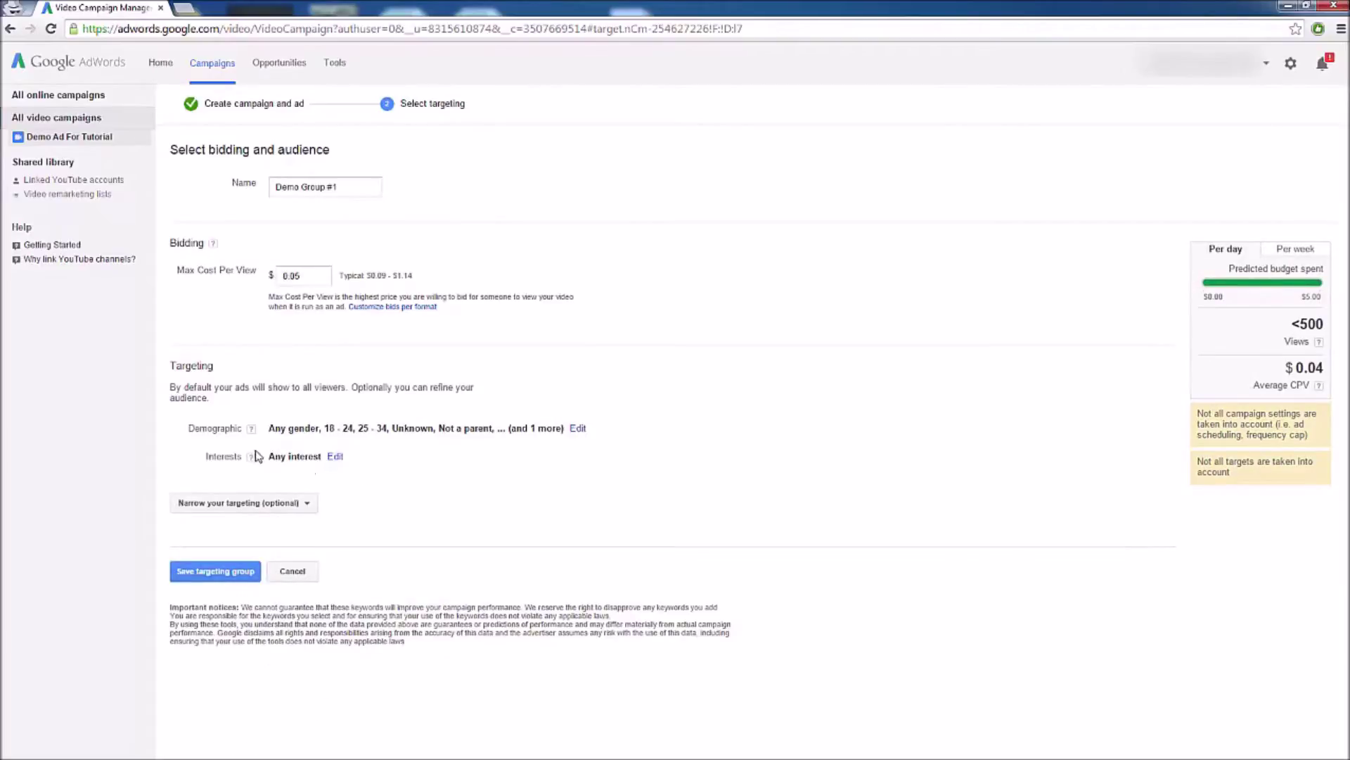
# - Filter the interests by "auto" and add the in-market audience Auto Parts & Accessories
pyautogui.click(335, 456)
pyautogui.click(401, 460)
pyautogui.write('auto')
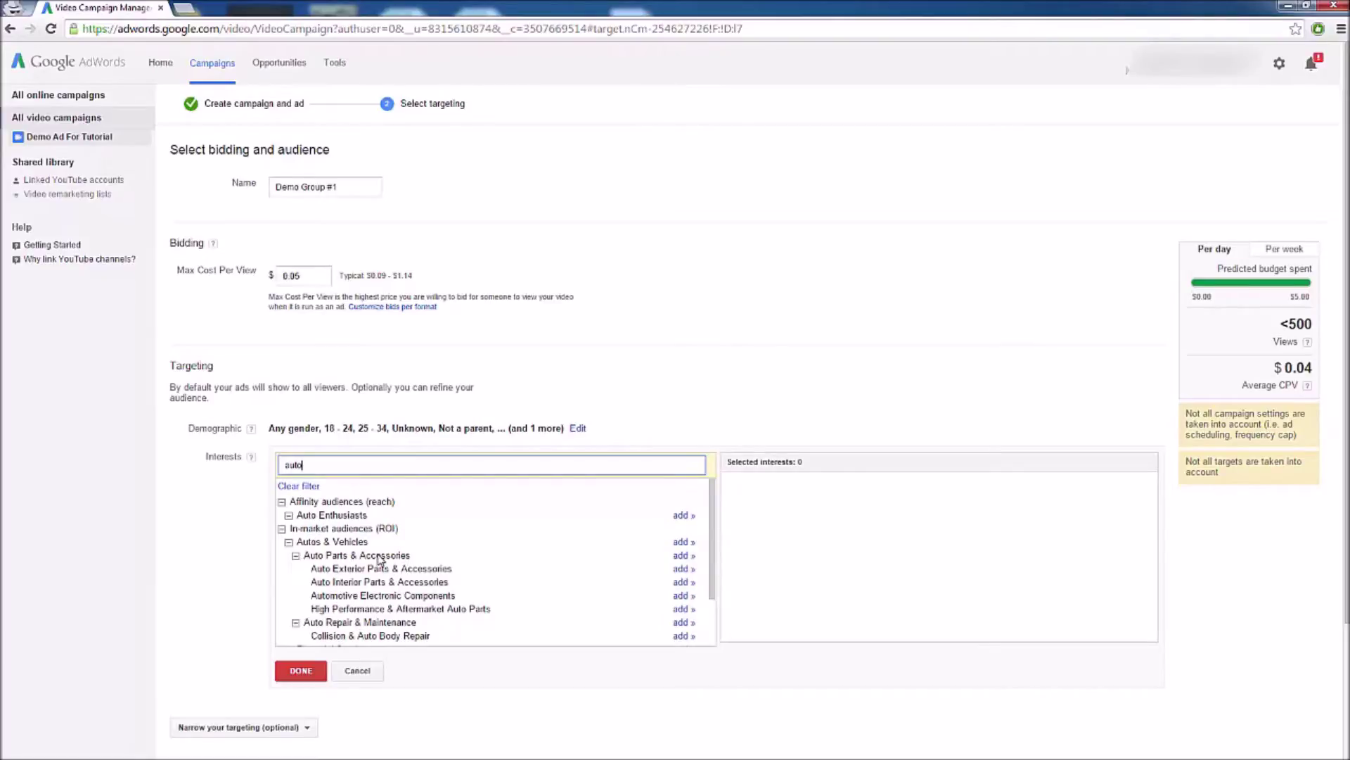
pyautogui.click(686, 557)
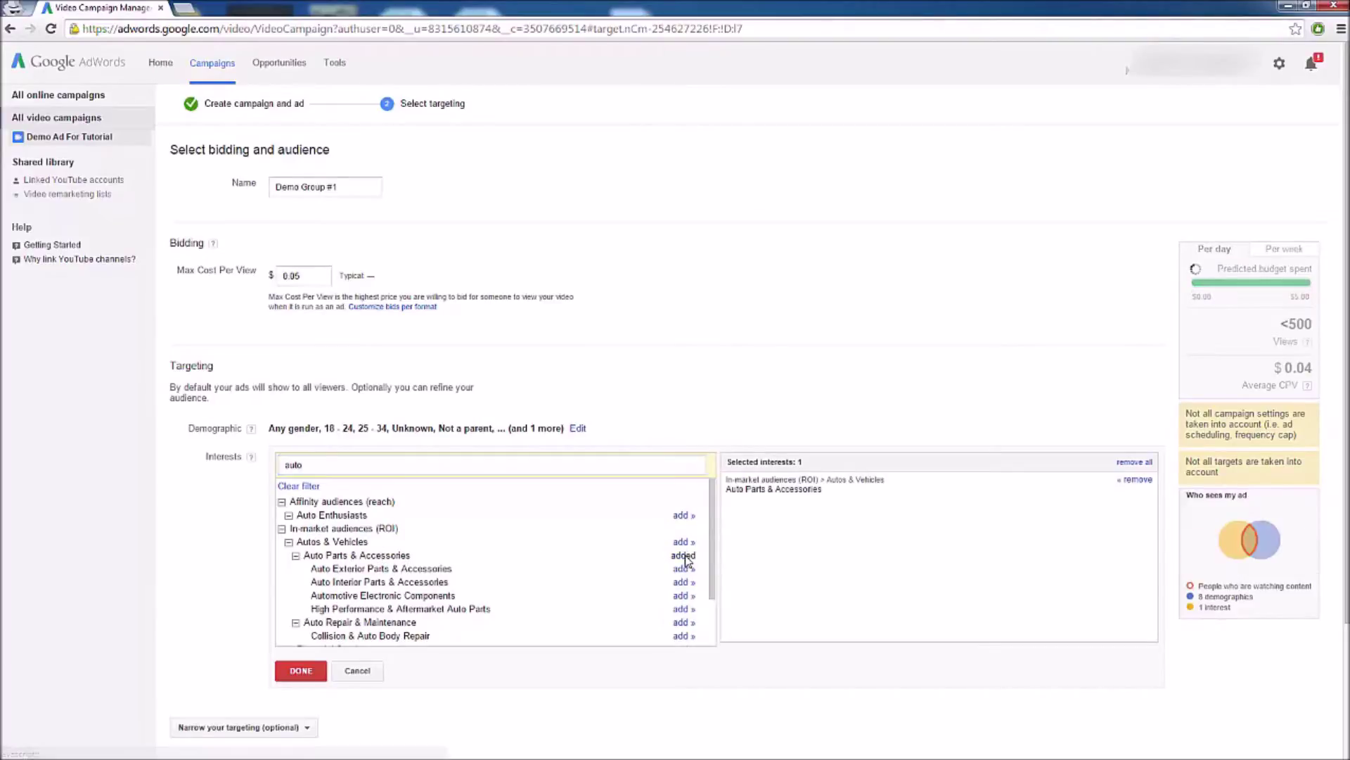
# - Add the in-market audience Auto Repair & Maintenance, confirm the interests, and save the targeting group
pyautogui.click(683, 622)
pyautogui.scroll(-1, 490, 583)
pyautogui.scroll(3, 491, 583)
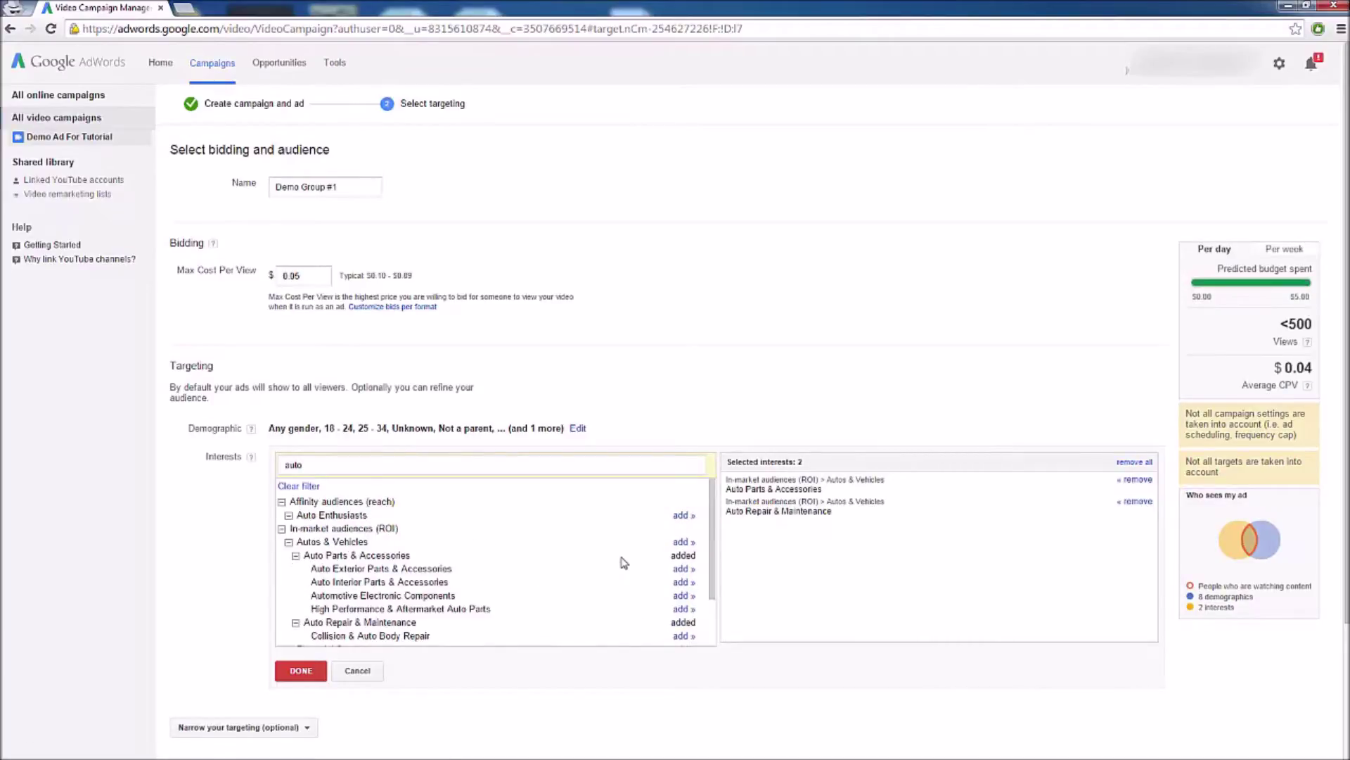
pyautogui.click(301, 670)
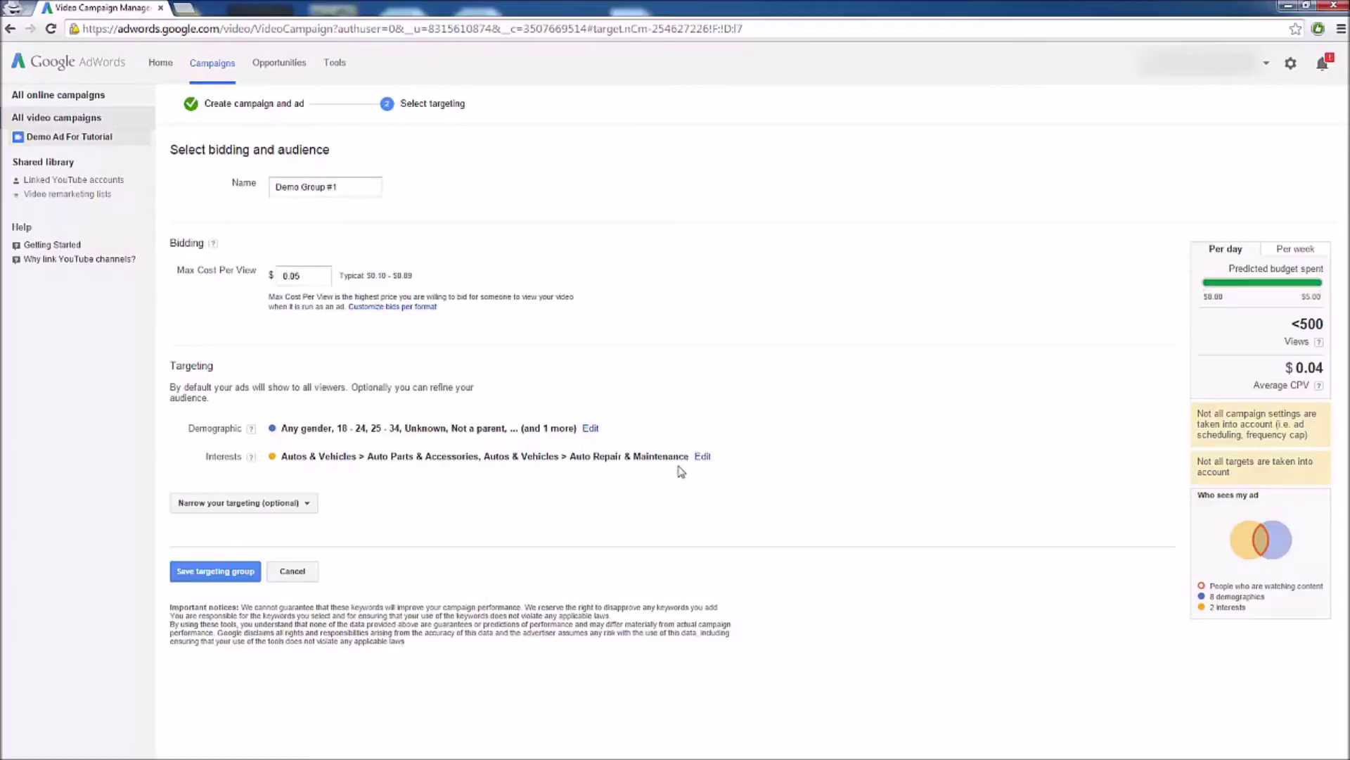
pyautogui.click(249, 572)
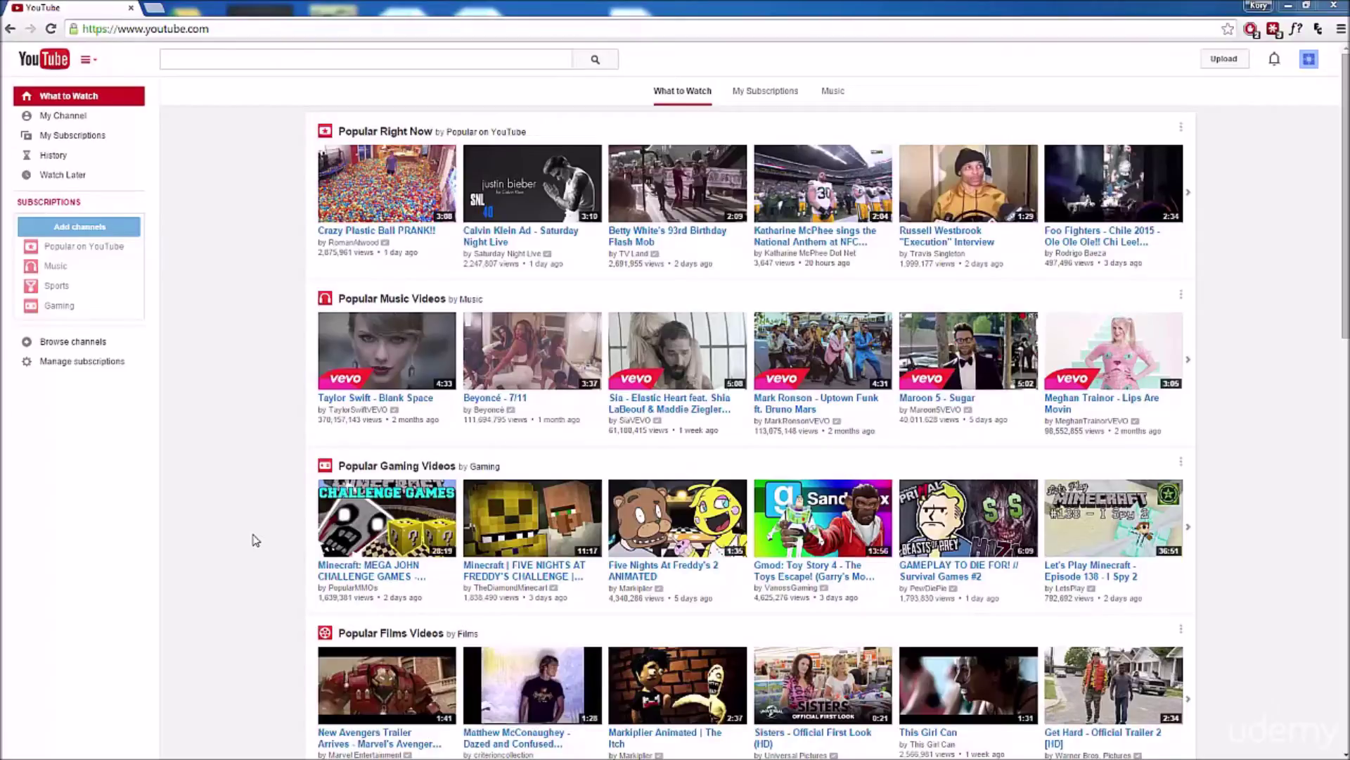
# - Switch to YouTube, go to youtube.com/dashboard, and open the channel's advanced settings
pyautogui.click(240, 31)
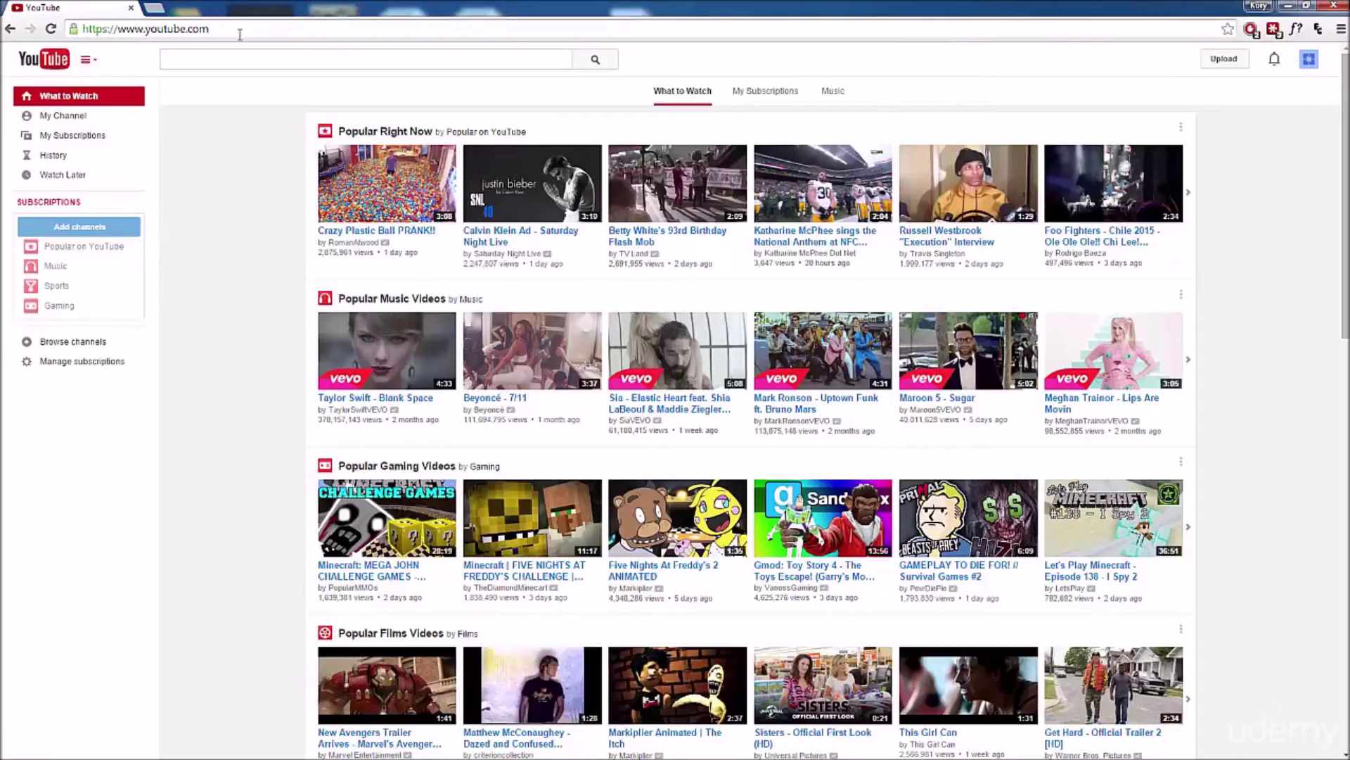
pyautogui.write('/dashboard')
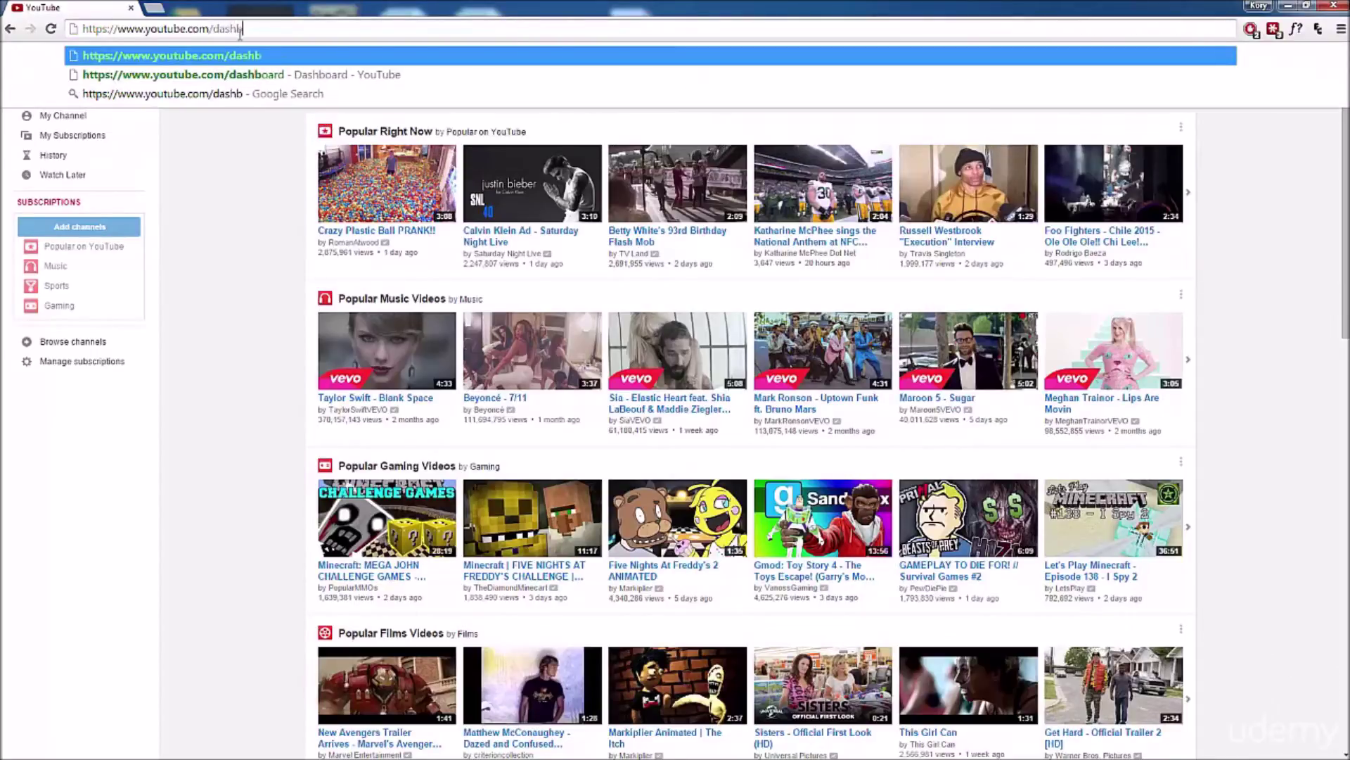
pyautogui.press('Return')
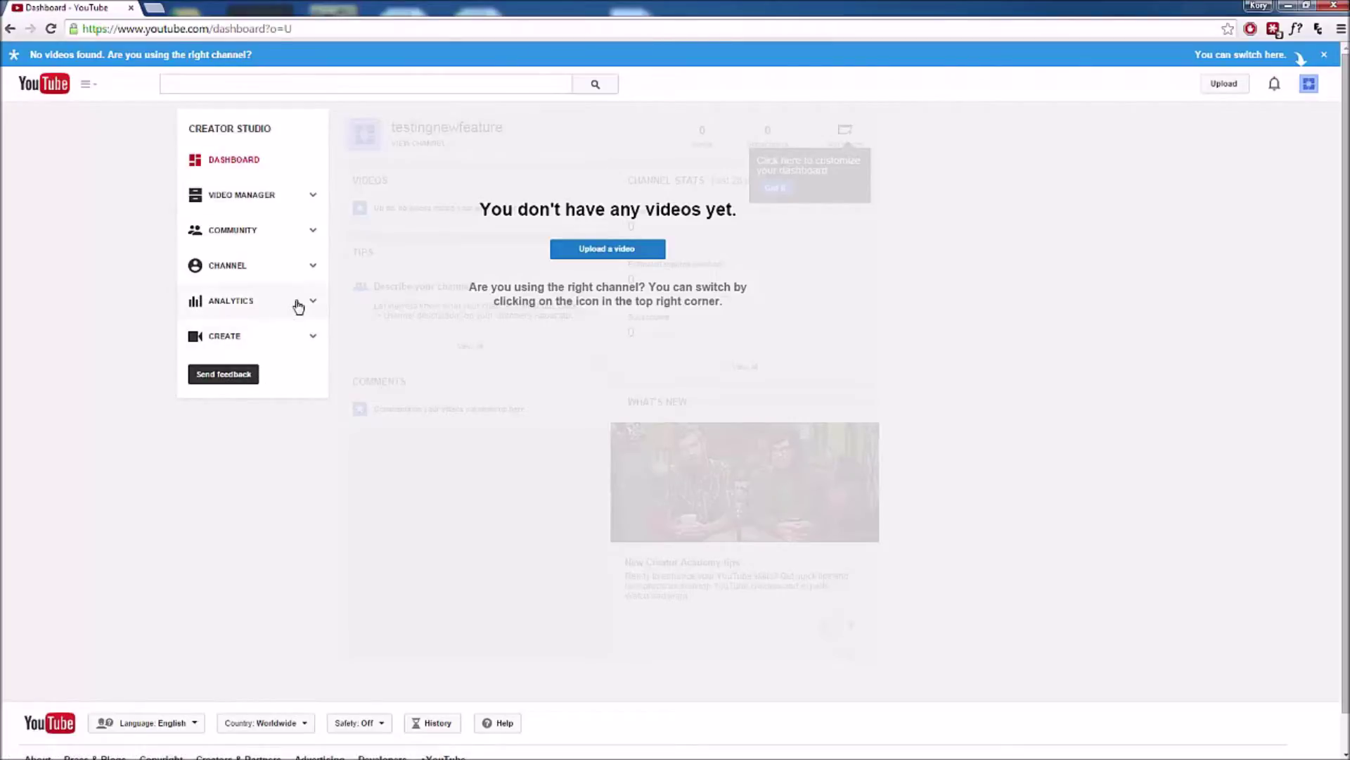
pyautogui.click(315, 276)
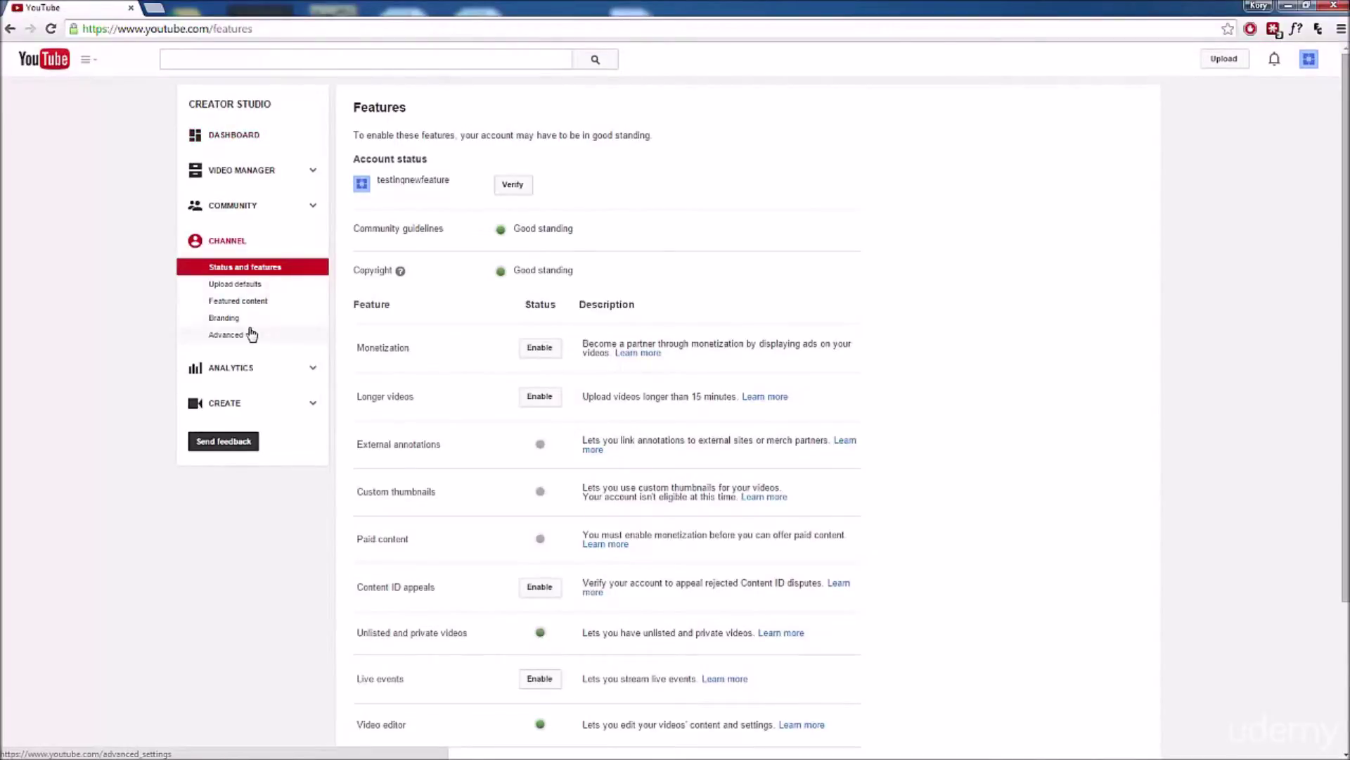
pyautogui.click(229, 336)
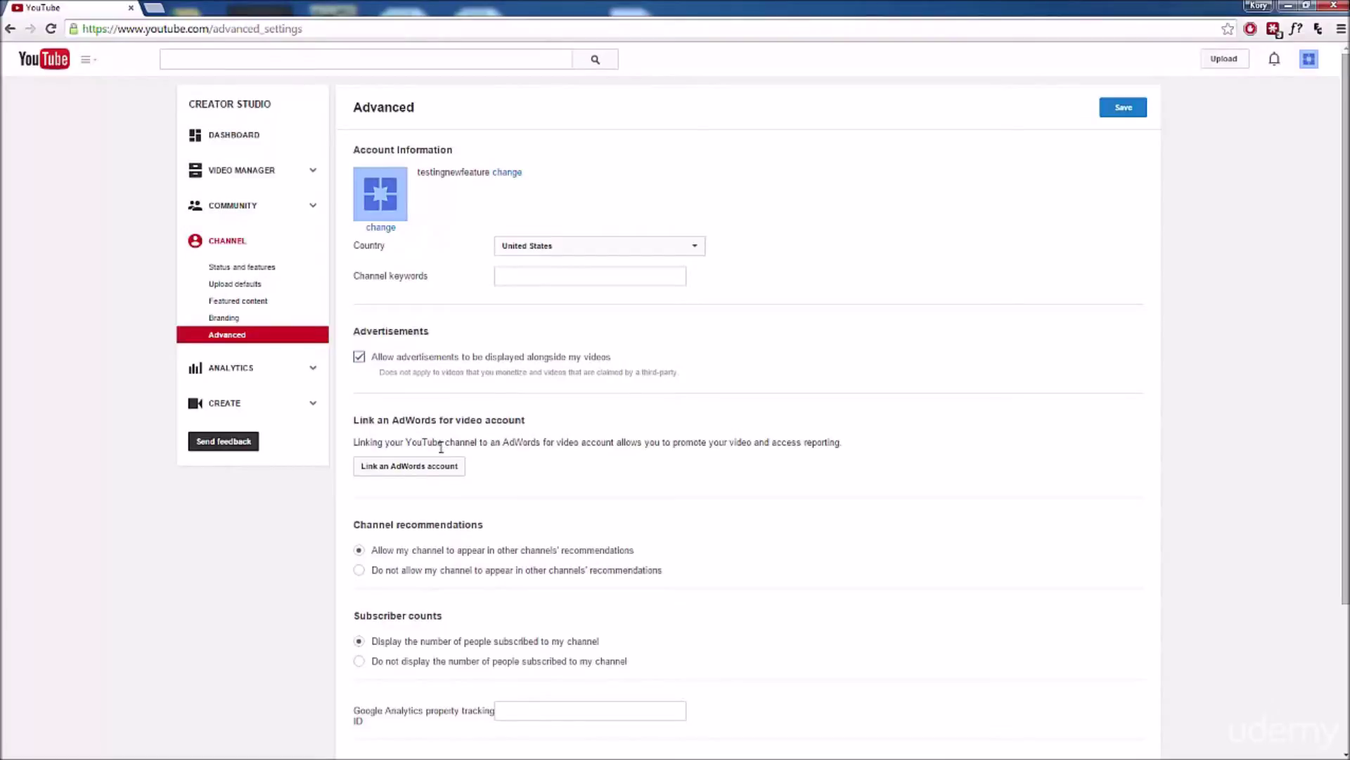
# - Start linking an AdWords for video account, look up its customer ID in AdWords, and submit the ID in the linking dialog
pyautogui.click(429, 470)
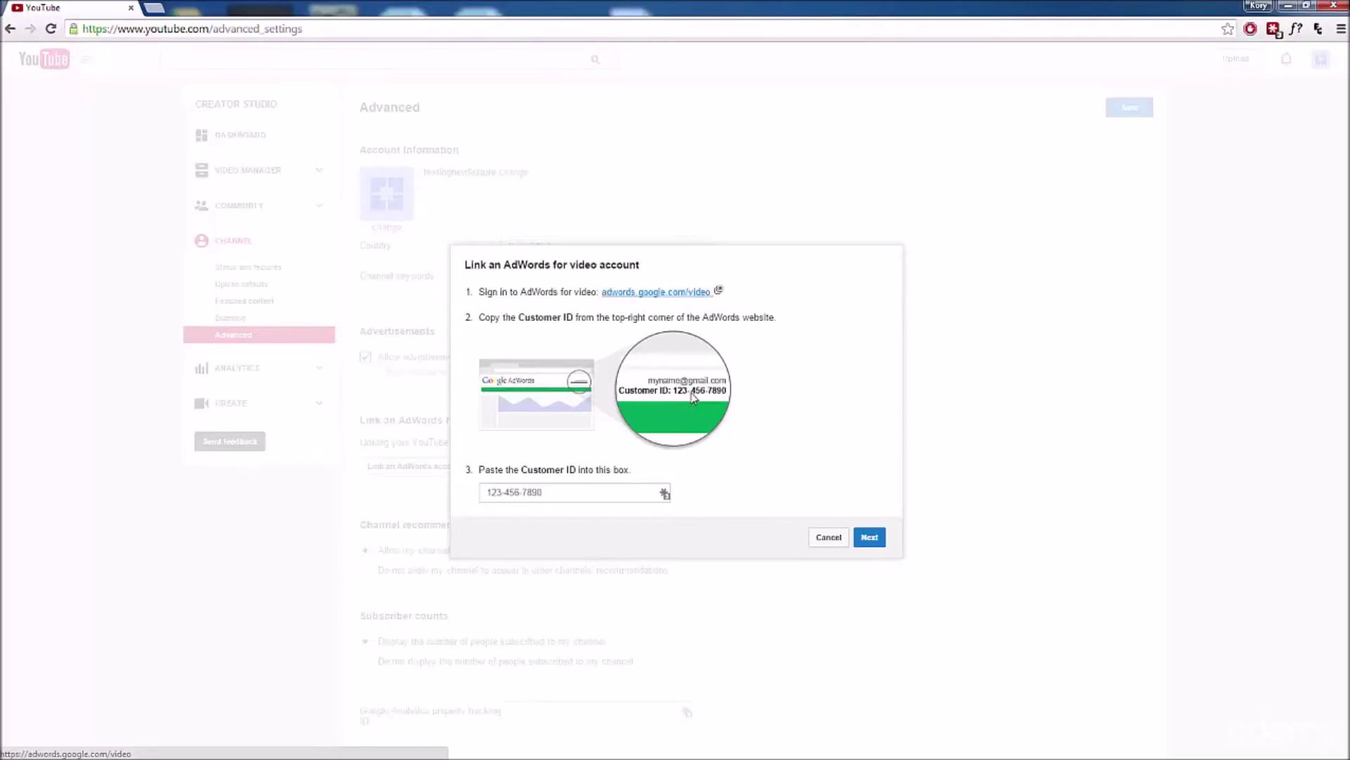
pyautogui.click(556, 494)
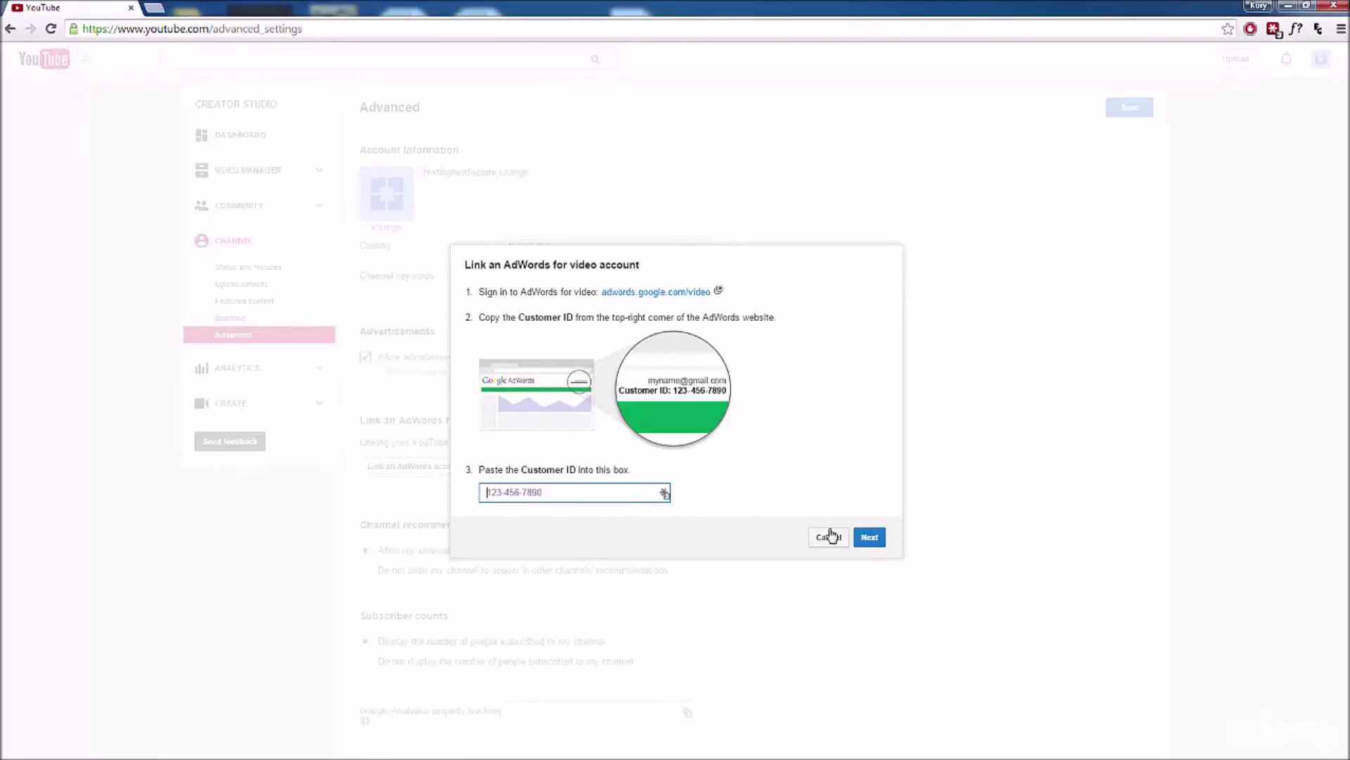
pyautogui.click(655, 292)
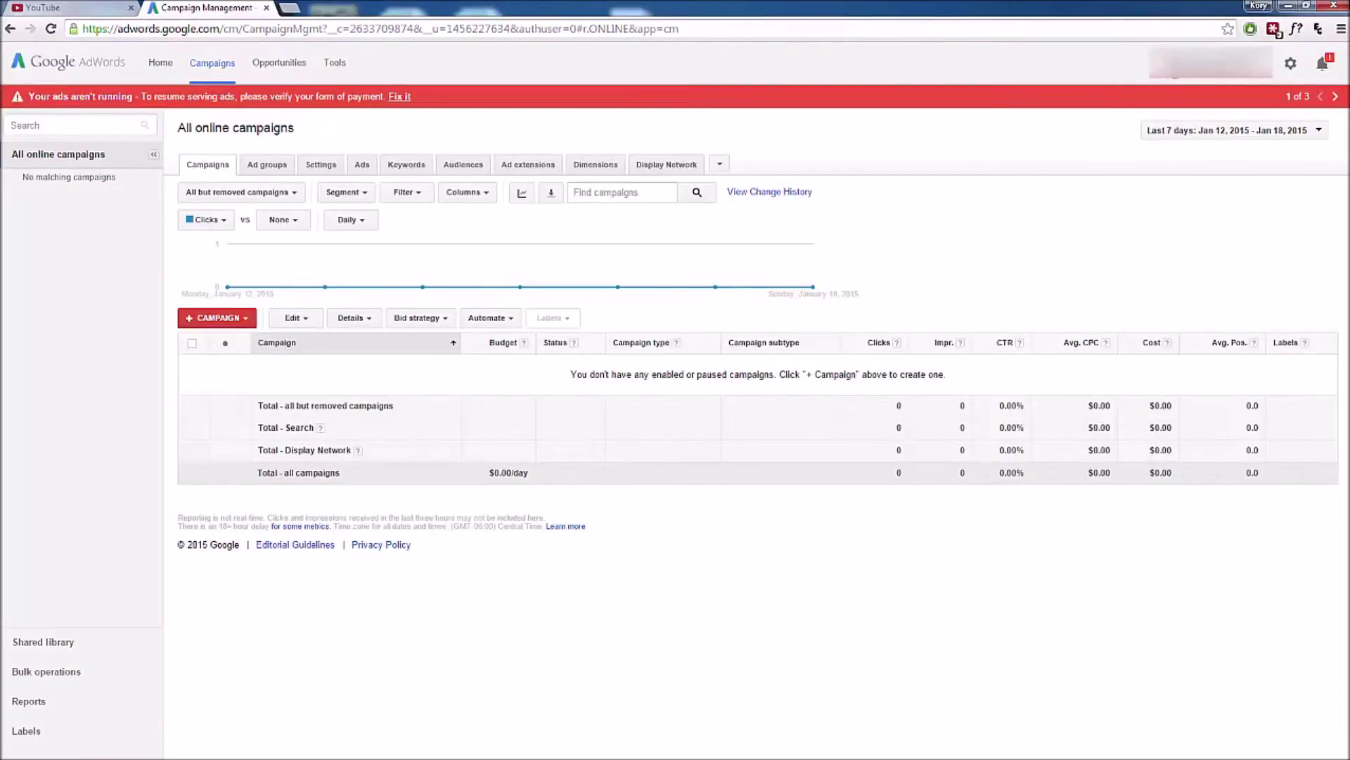
pyautogui.click(90, 8)
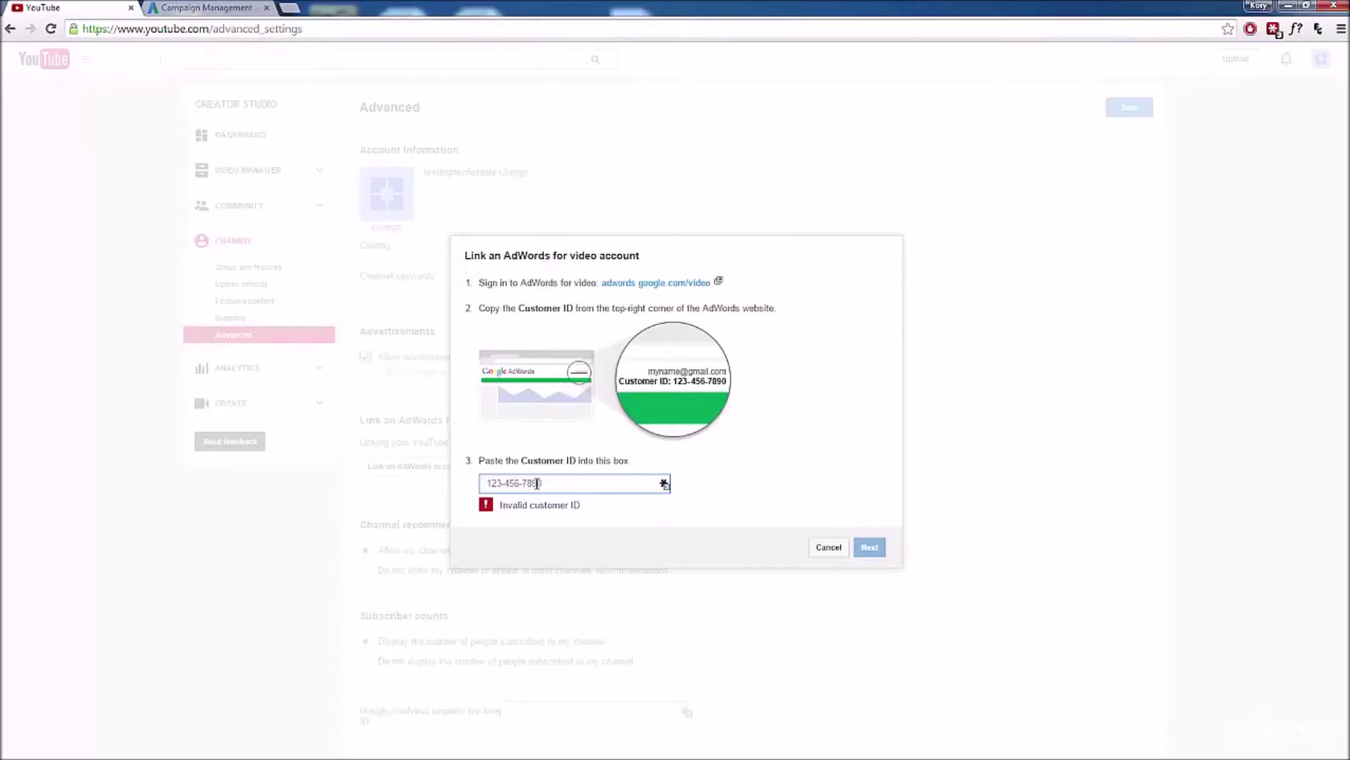
pyautogui.click(868, 546)
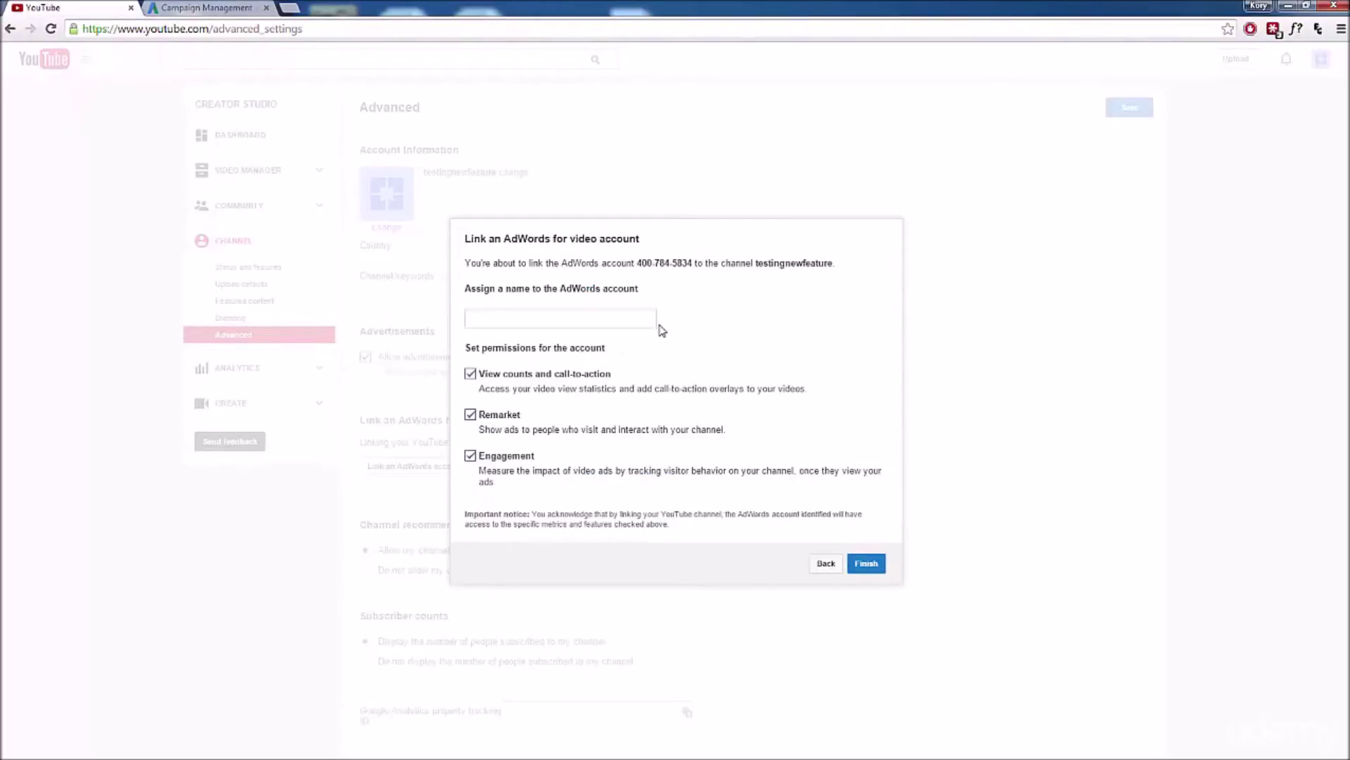
# - Name the linked account Main Adwords Account, keep all three permissions enabled, and finish linking it to the channel
pyautogui.click(639, 315)
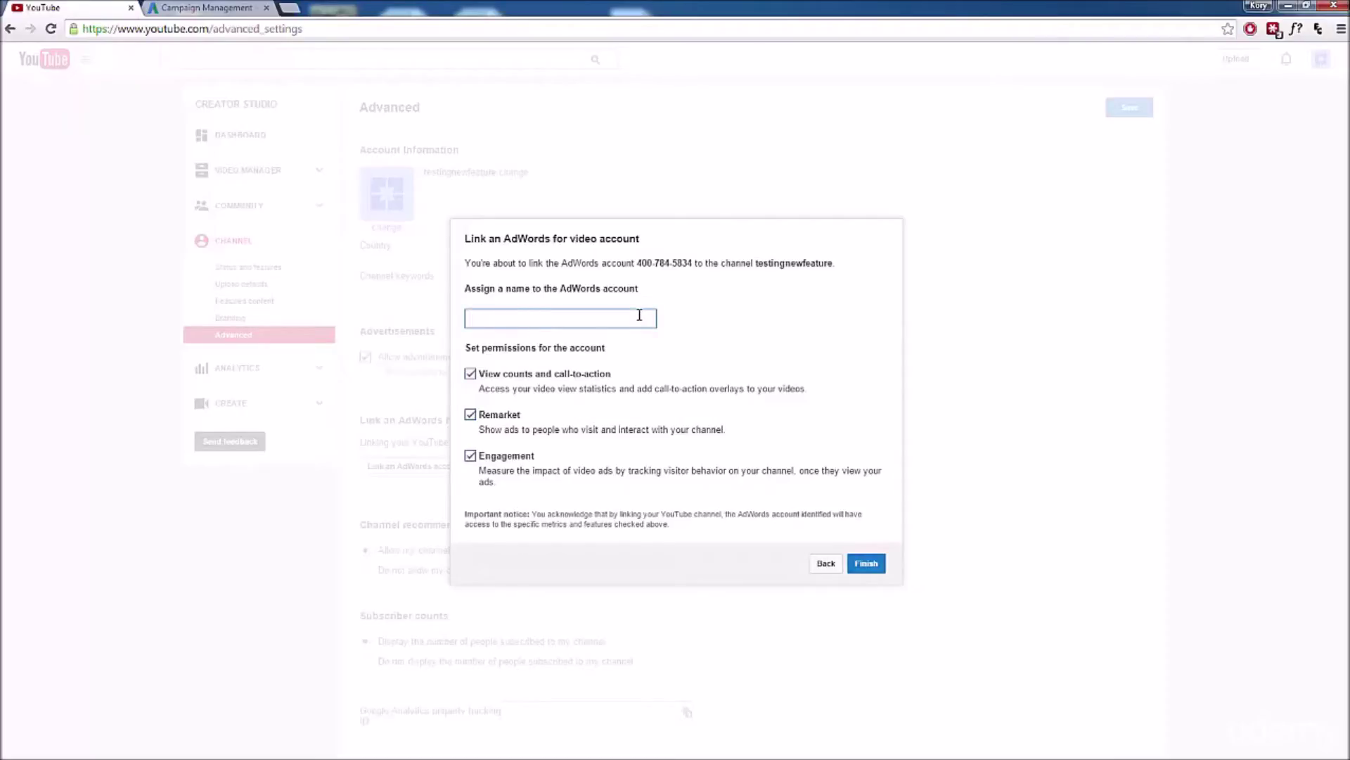
pyautogui.write('Main Adwords Account')
pyautogui.click(703, 350)
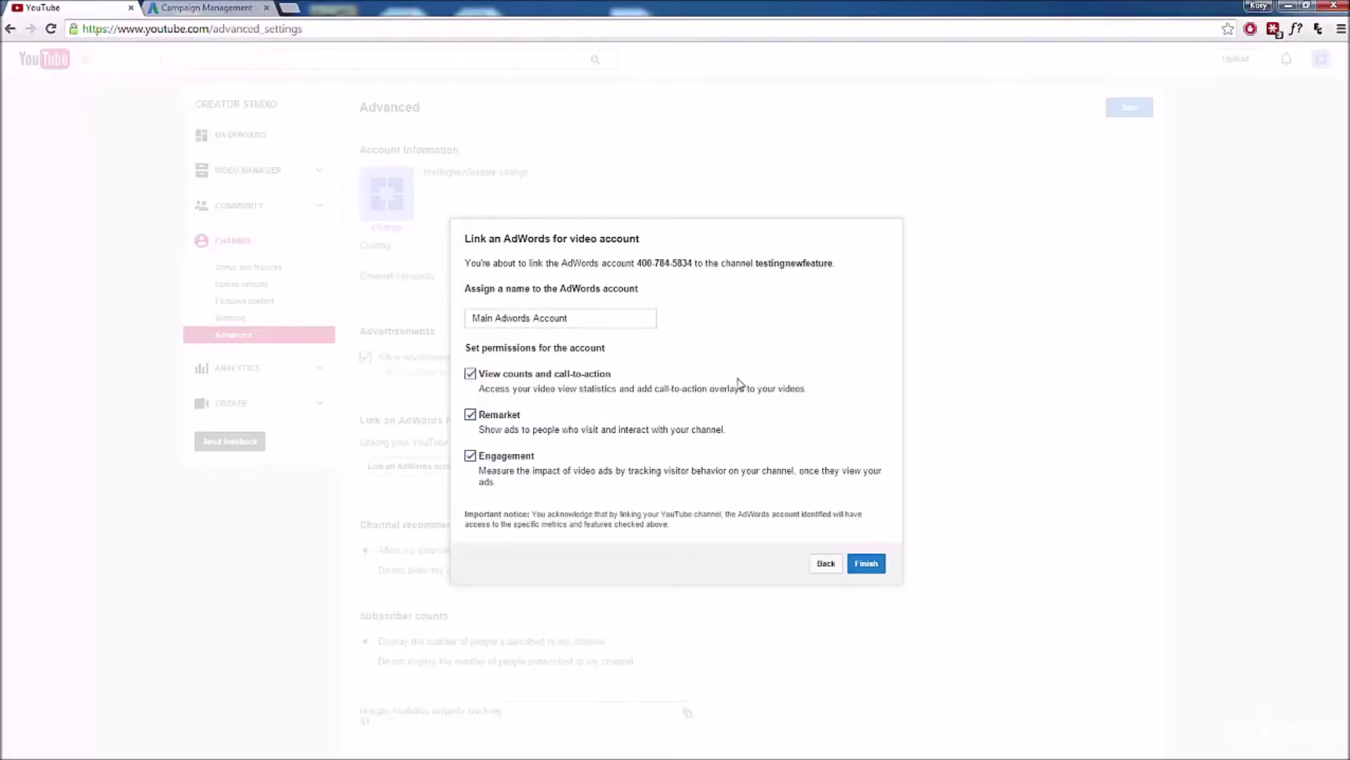
pyautogui.click(866, 563)
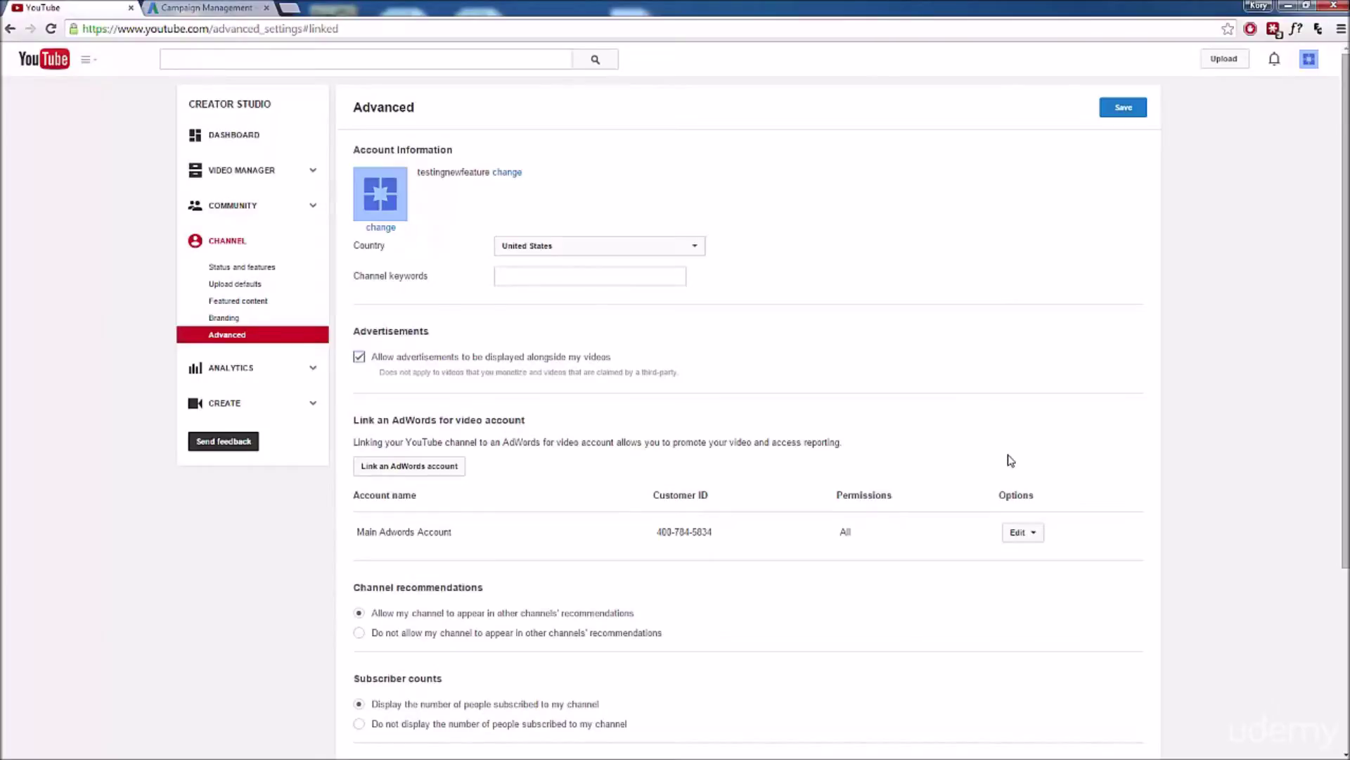
# - Open the options of the linked Main Adwords Account and choose to unlink it
pyautogui.click(1037, 537)
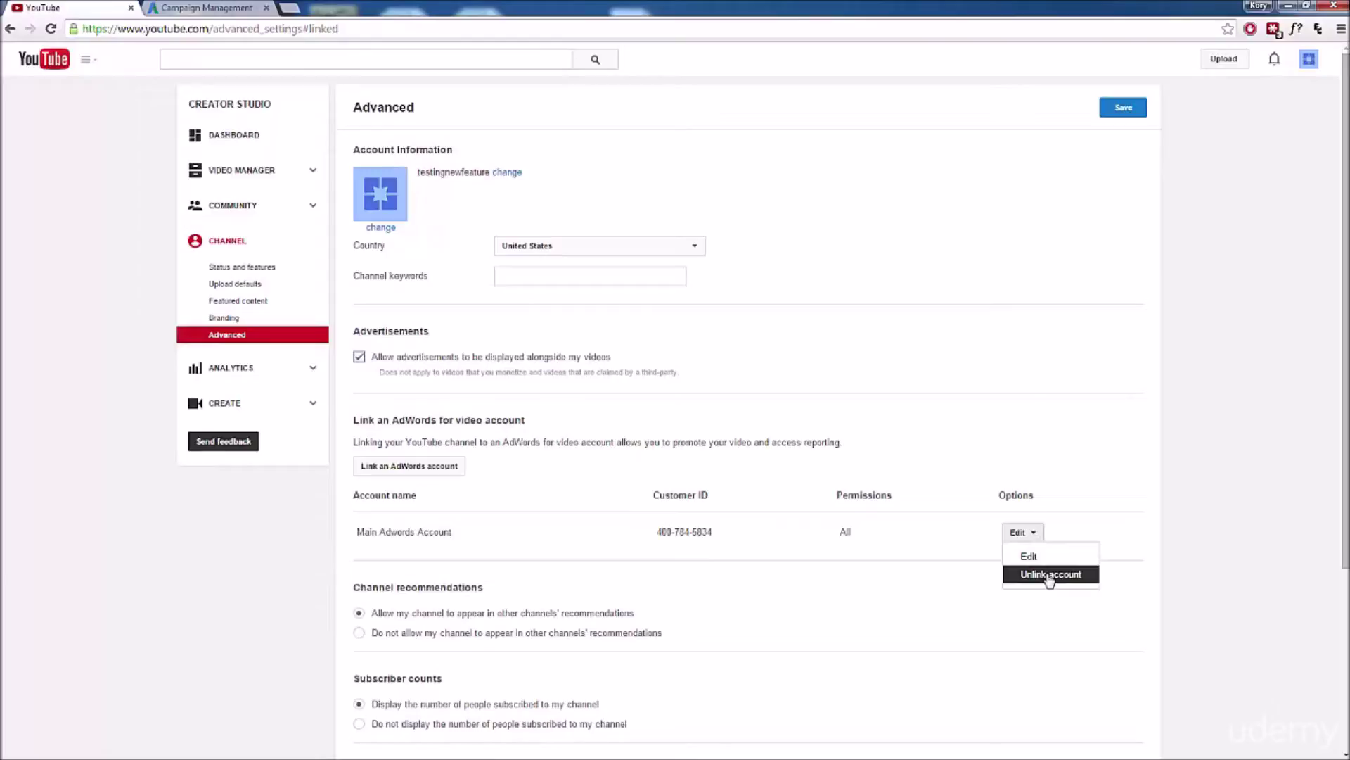
pyautogui.click(1042, 574)
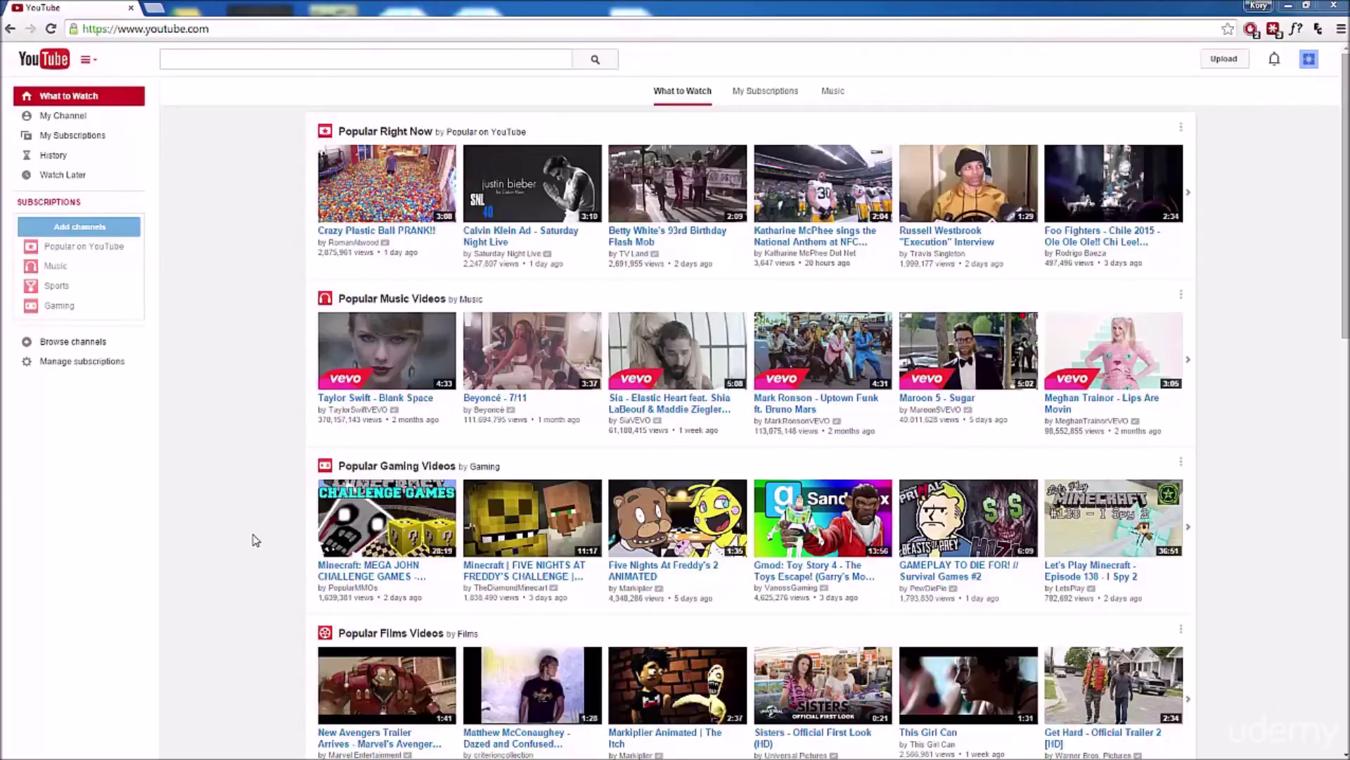
# - Go to youtube.com/dashboard and open the advanced channel settings again
pyautogui.click(240, 32)
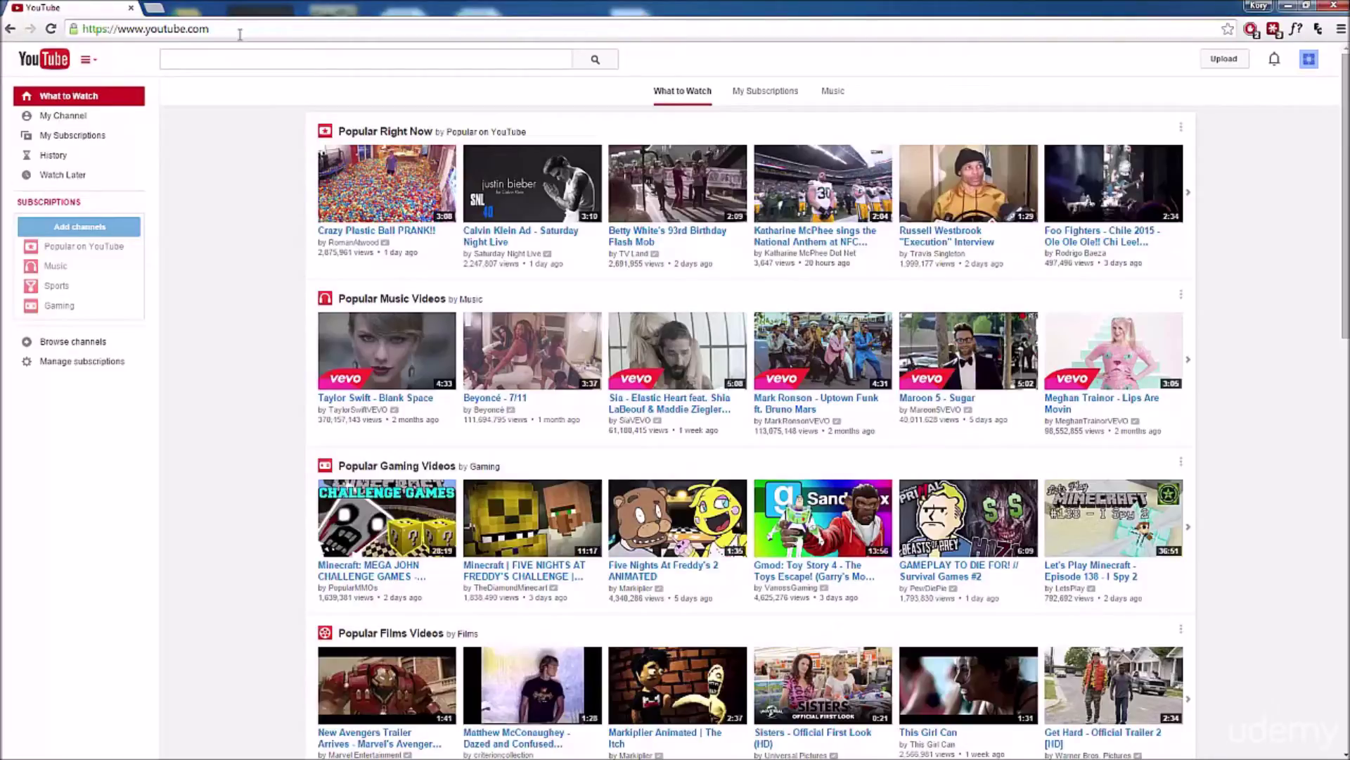
pyautogui.write('/dashboard')
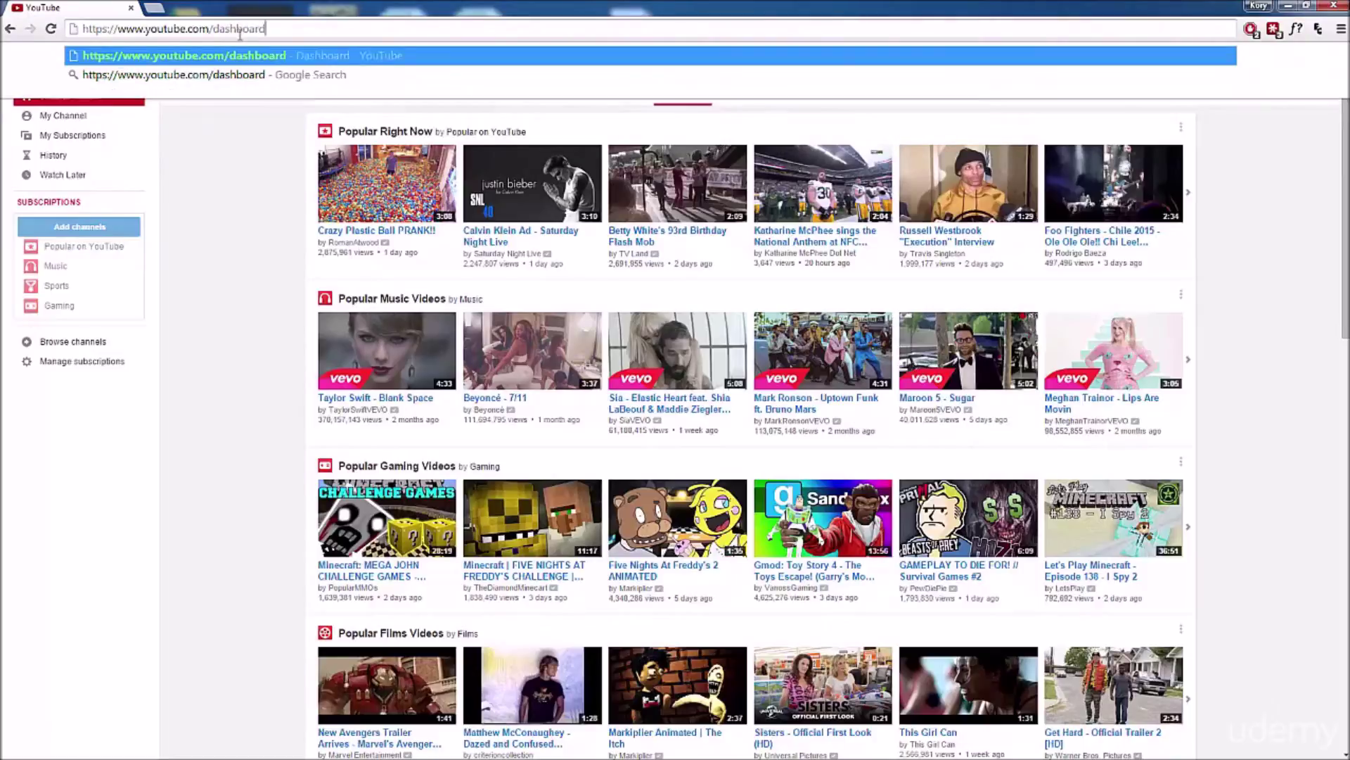
pyautogui.press('Return')
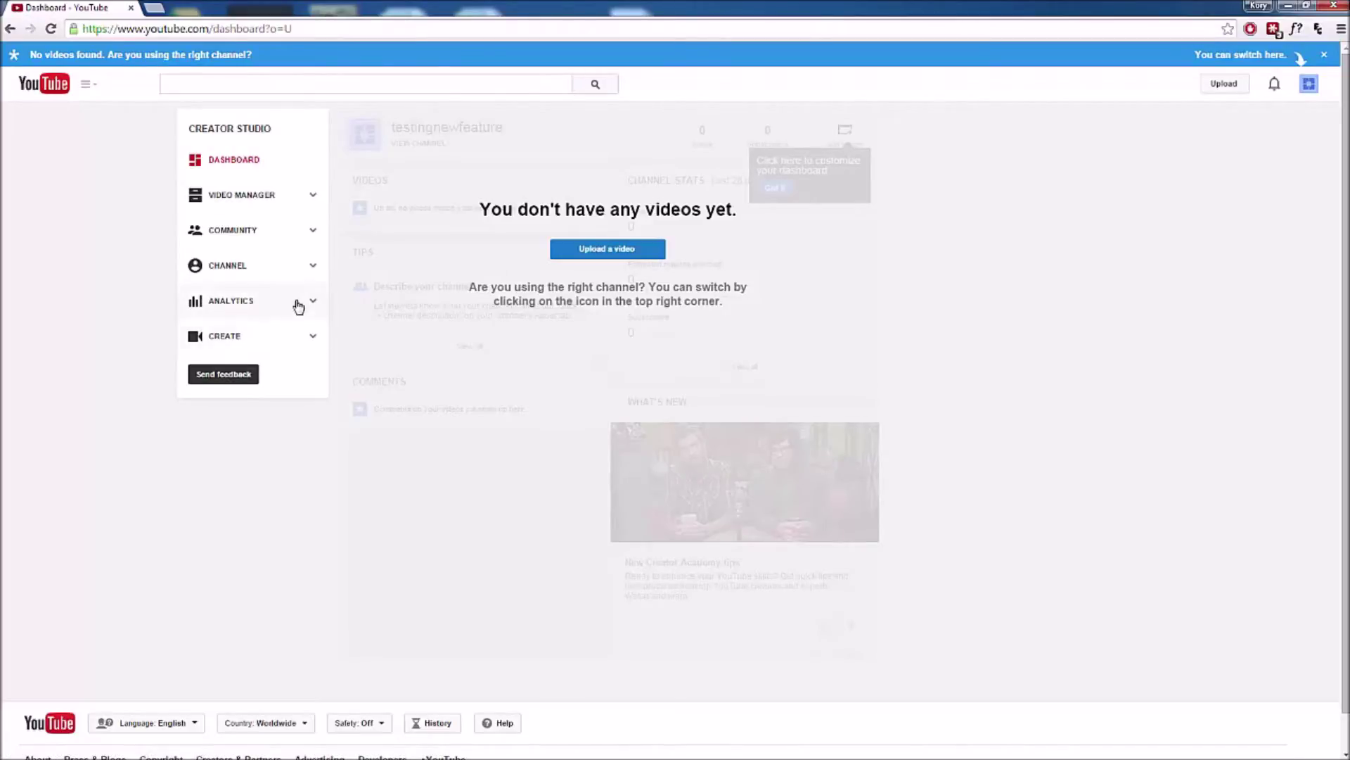
pyautogui.click(313, 274)
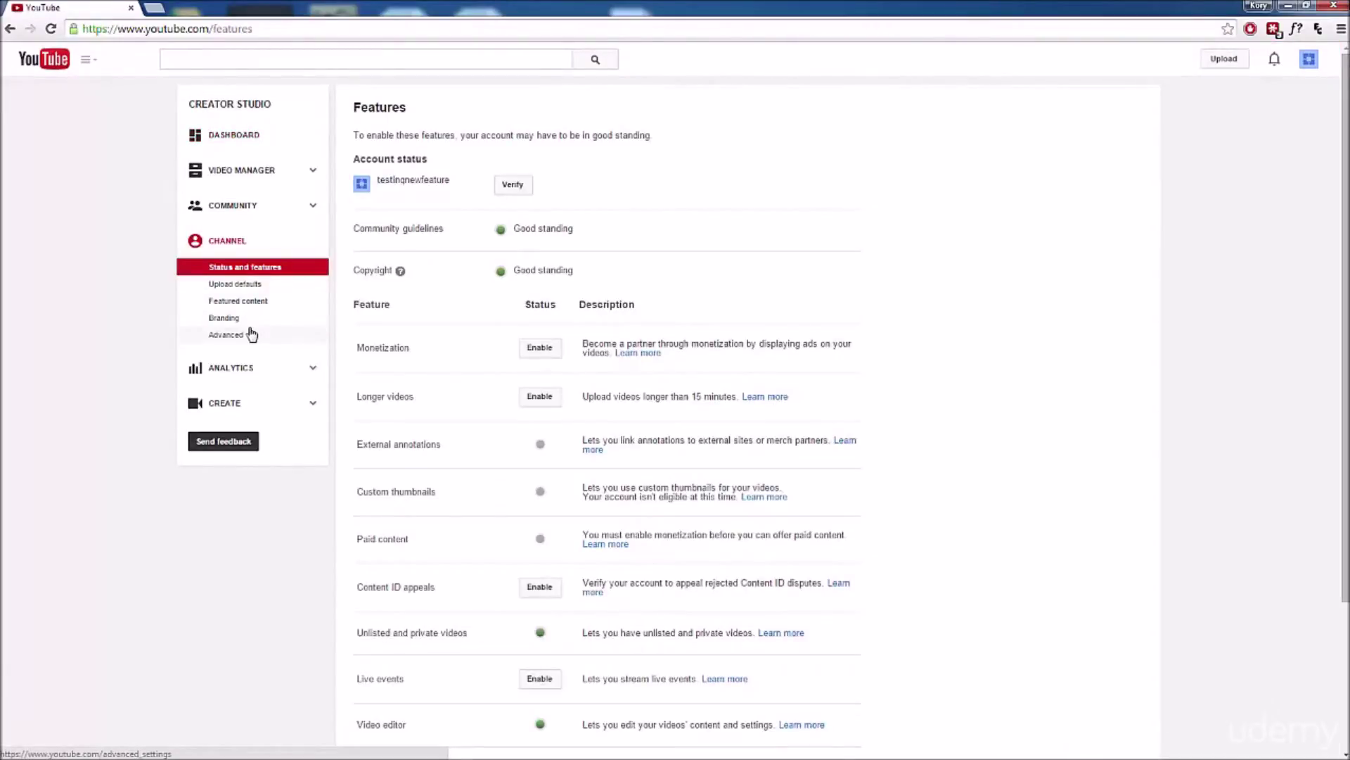
pyautogui.click(230, 339)
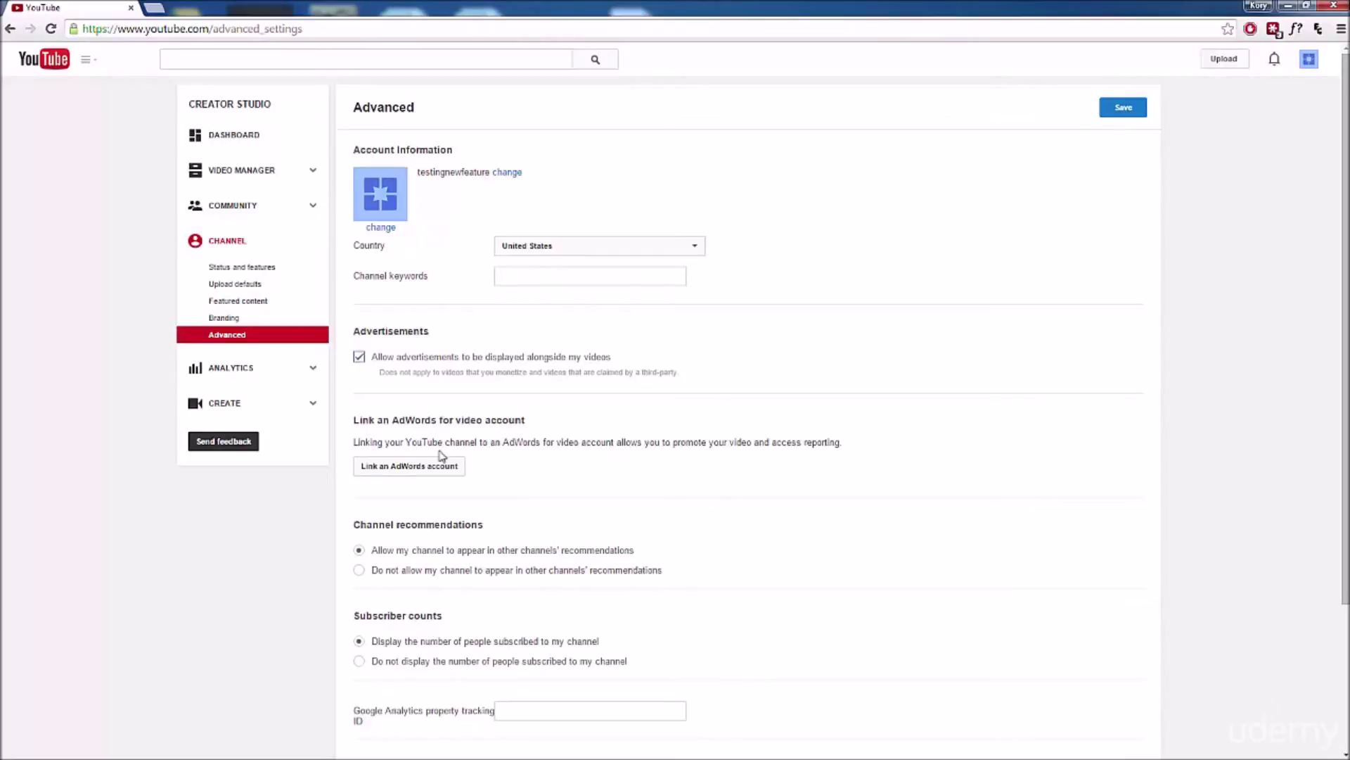
# - Link an AdWords for video account again by opening AdWords for its customer ID and entering the ID in the linking dialog
pyautogui.click(429, 470)
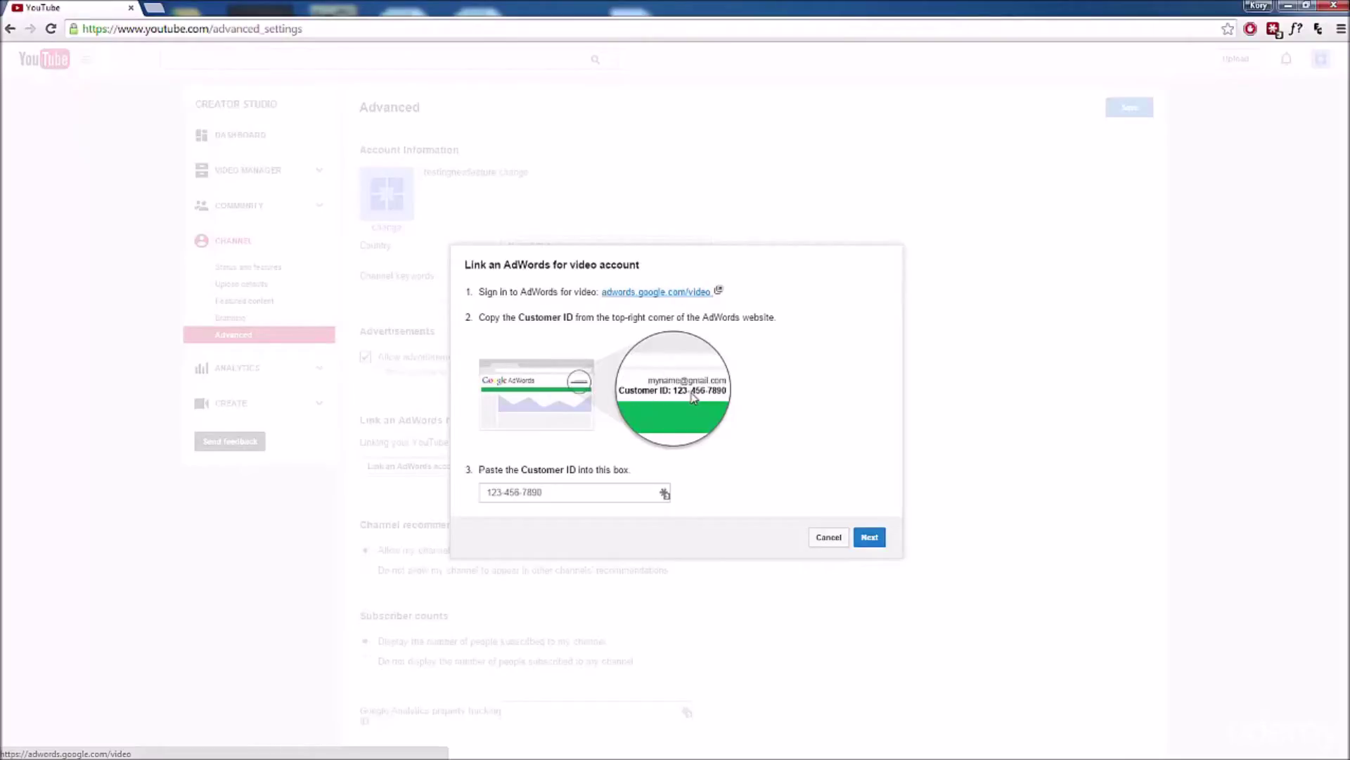
pyautogui.click(556, 494)
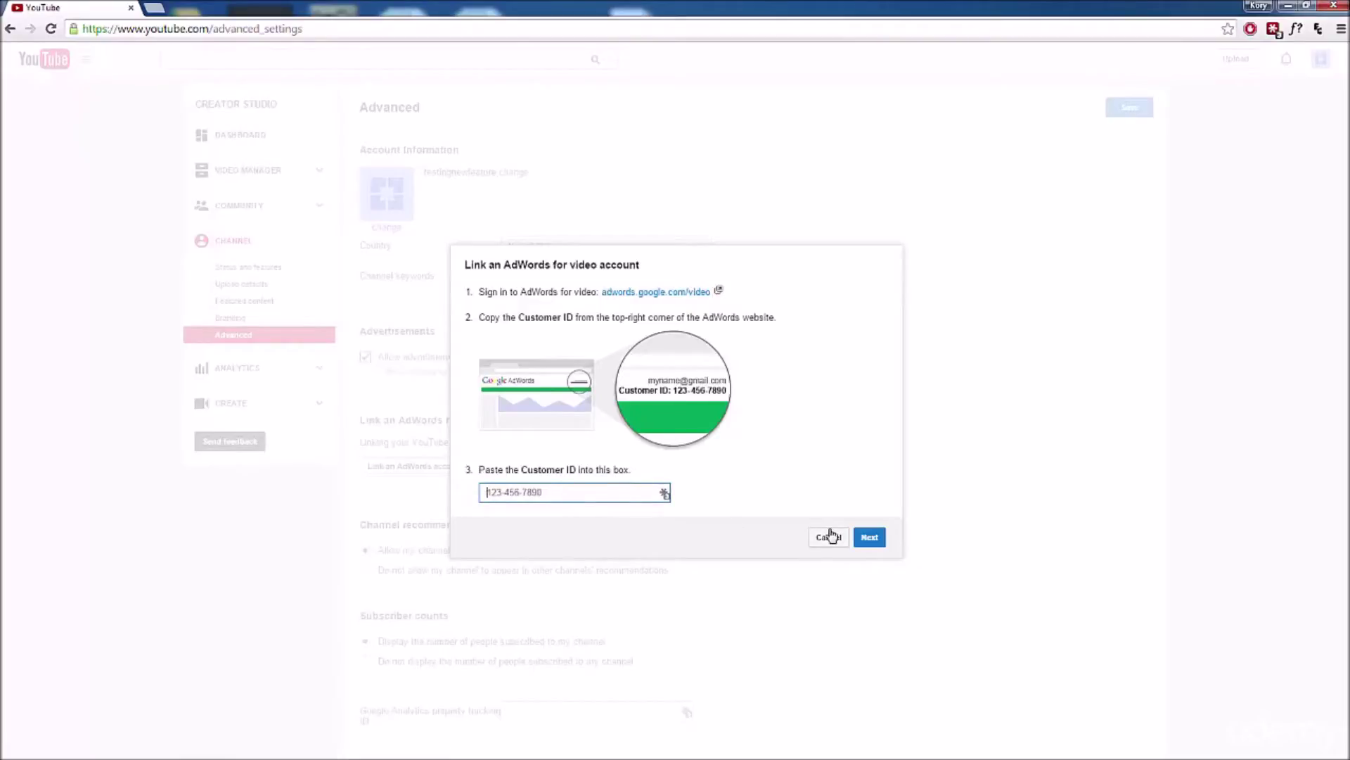
pyautogui.click(655, 293)
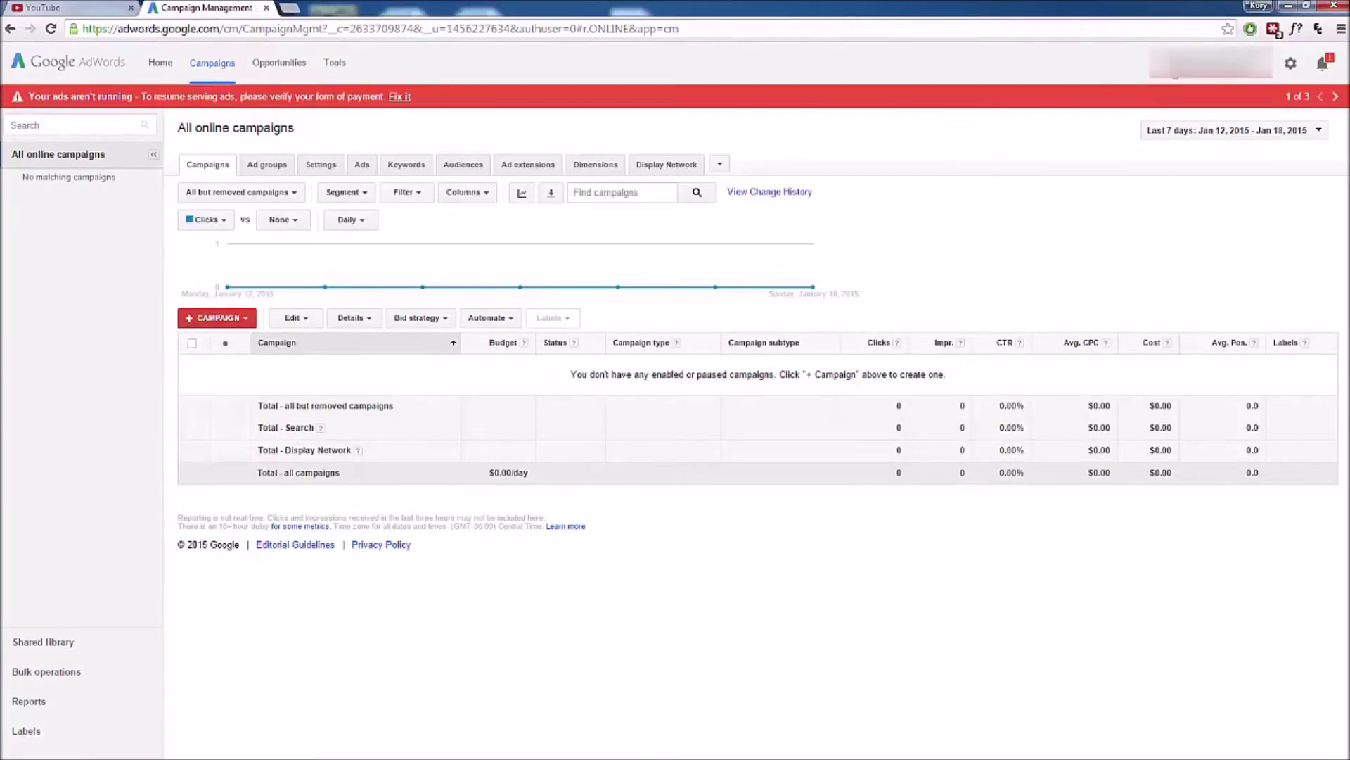
pyautogui.click(88, 9)
pyautogui.click(537, 484)
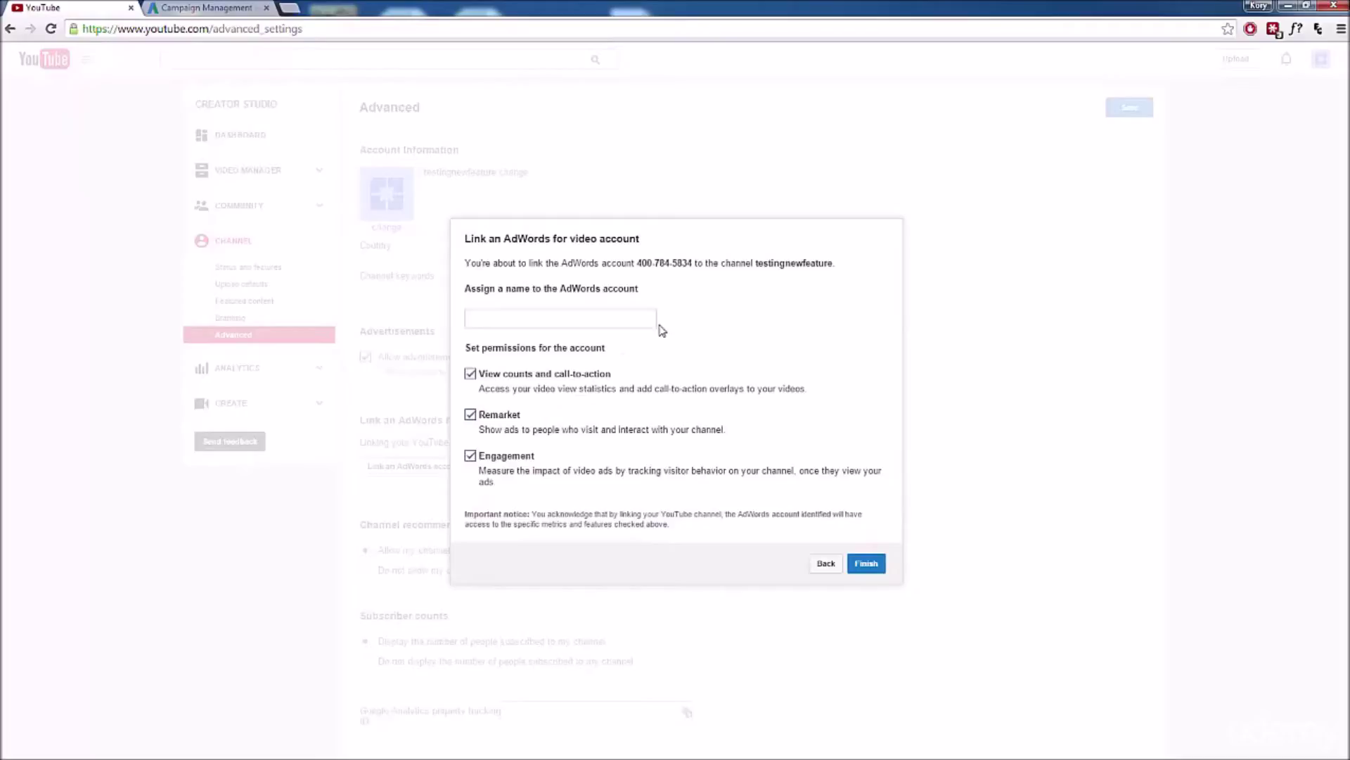
# - Assign the name Main Adwords Account, leave the view counts, remarket and engagement permissions on, and complete the link
pyautogui.click(639, 315)
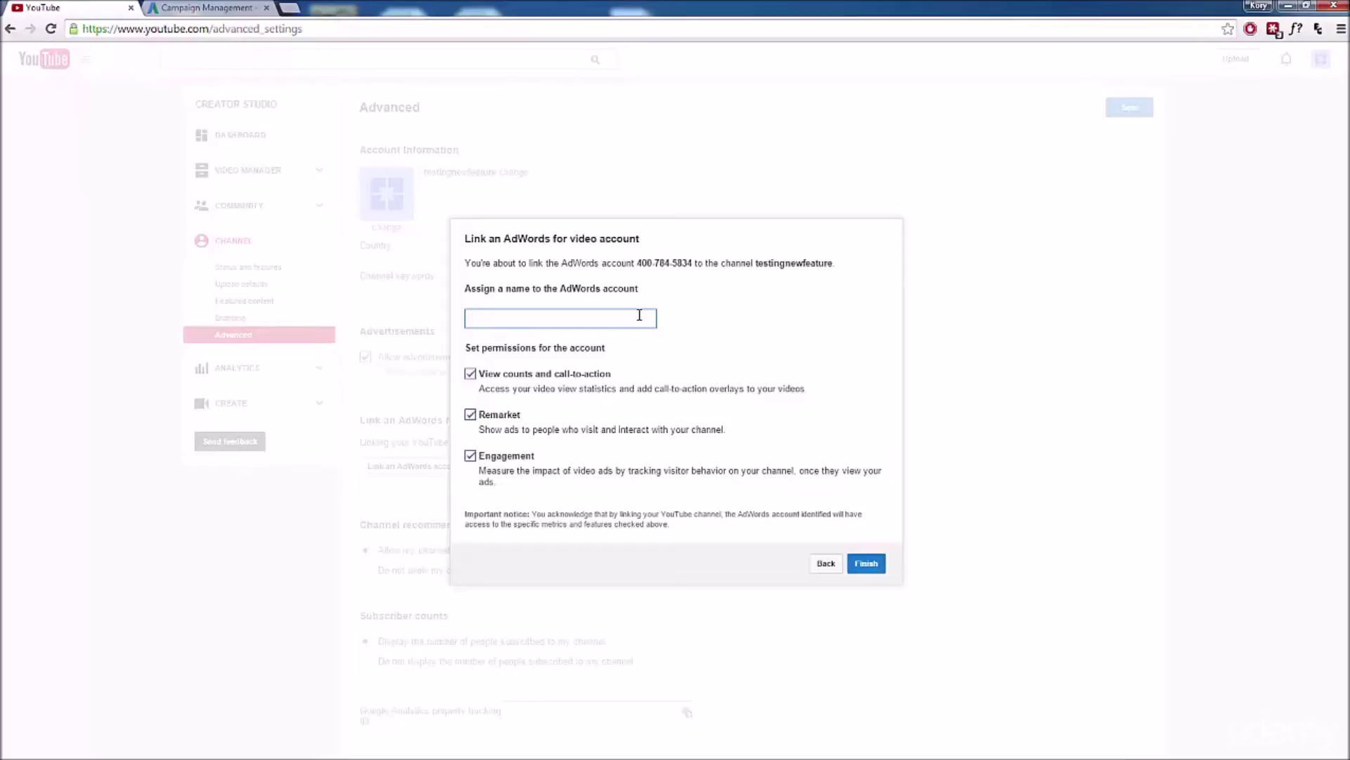
pyautogui.write('Main Adwords Account')
pyautogui.click(704, 349)
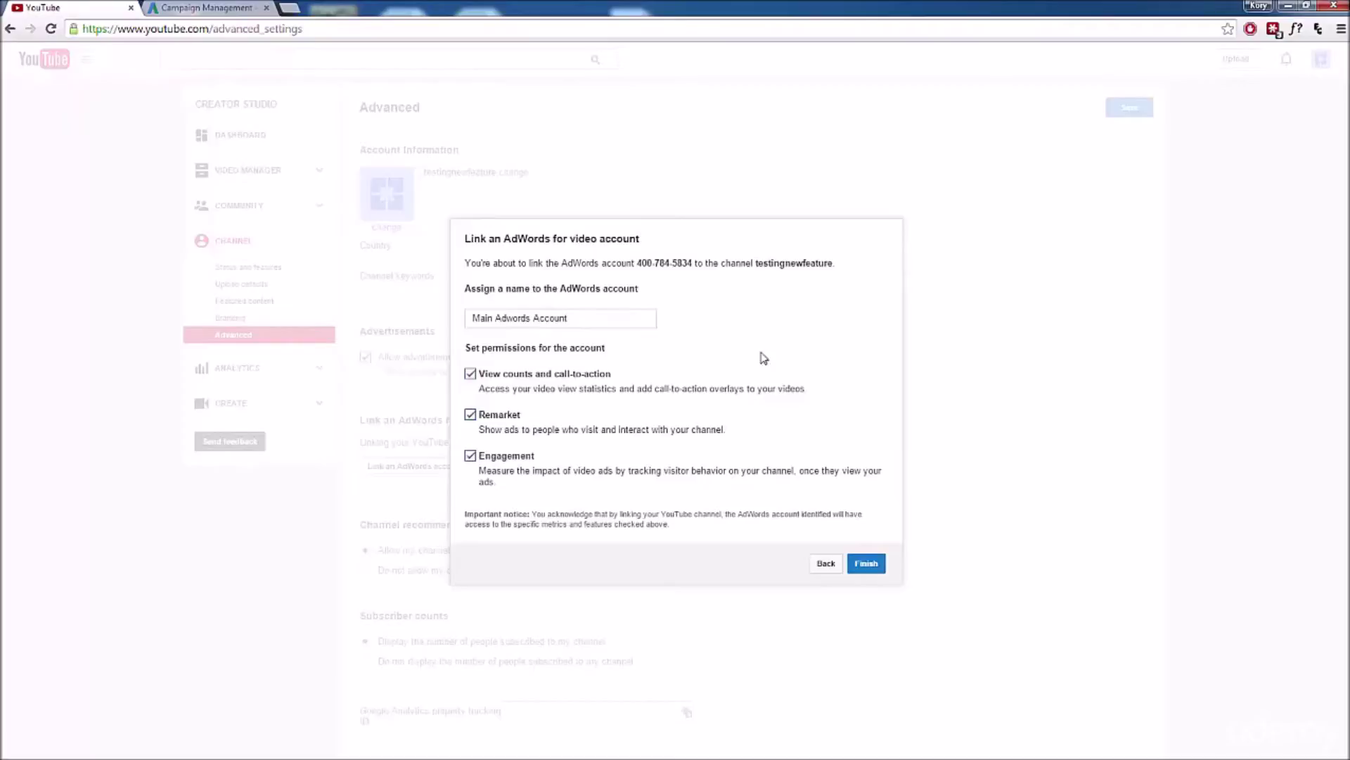
pyautogui.click(866, 564)
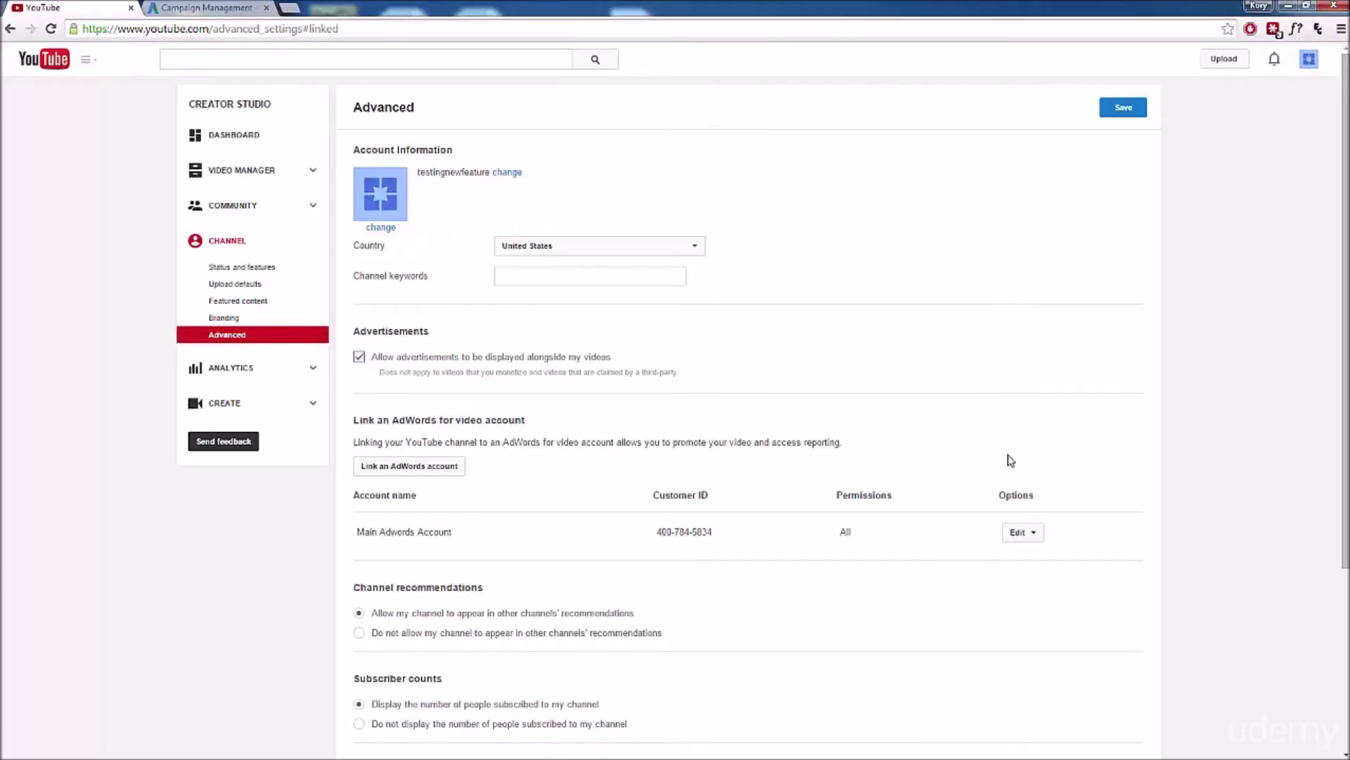
# - Open the options of Main Adwords Account in the linked accounts and choose to unlink it
pyautogui.click(1037, 537)
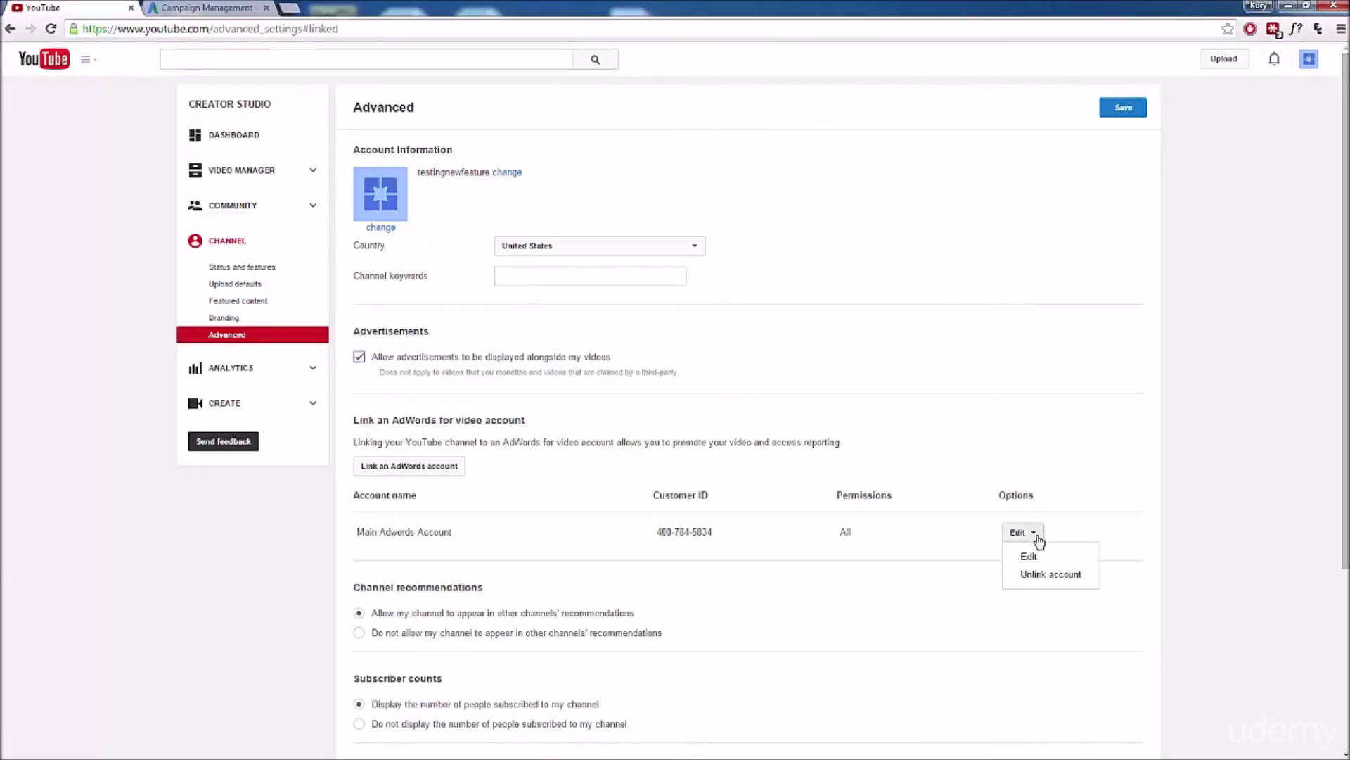
pyautogui.click(1049, 576)
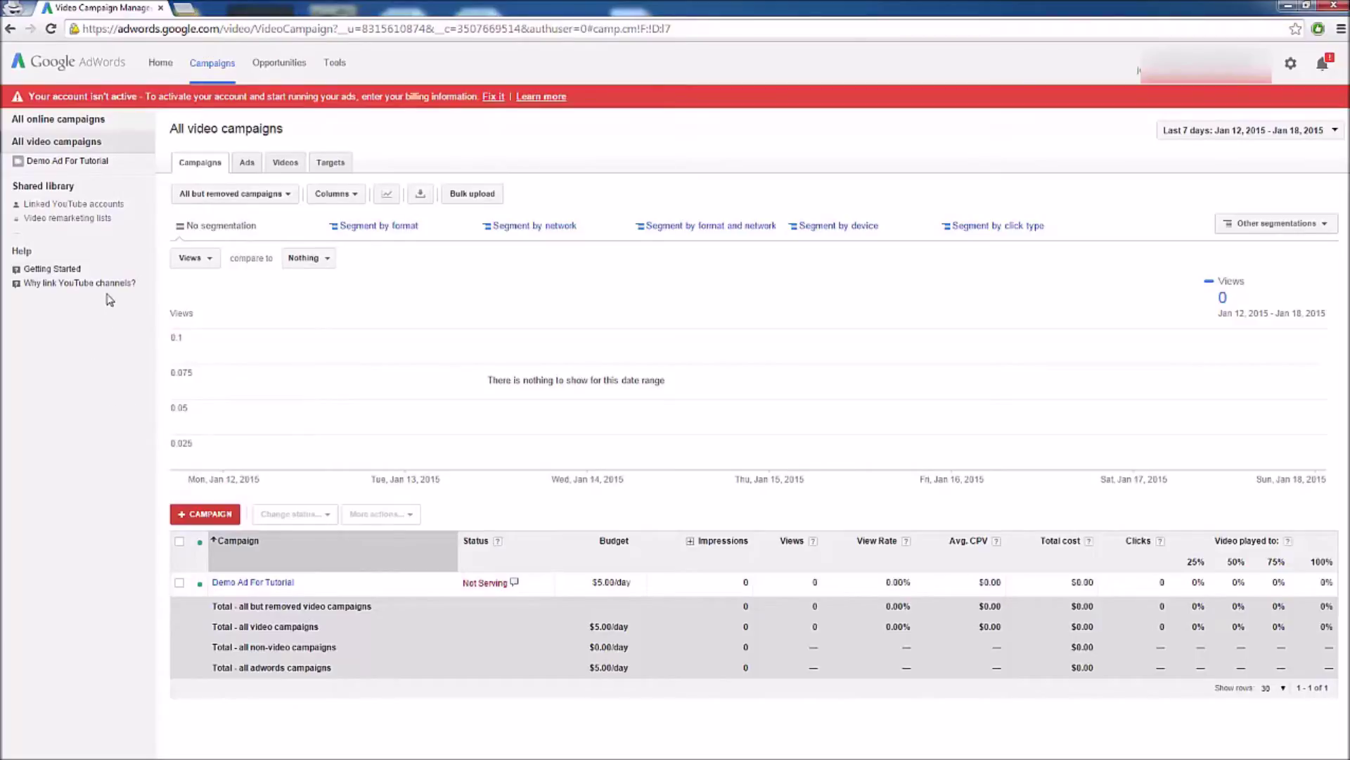
# - Switch to AdWords, open the campaign Demo Ad For Tutorial, and view its targeting groups
pyautogui.click(68, 162)
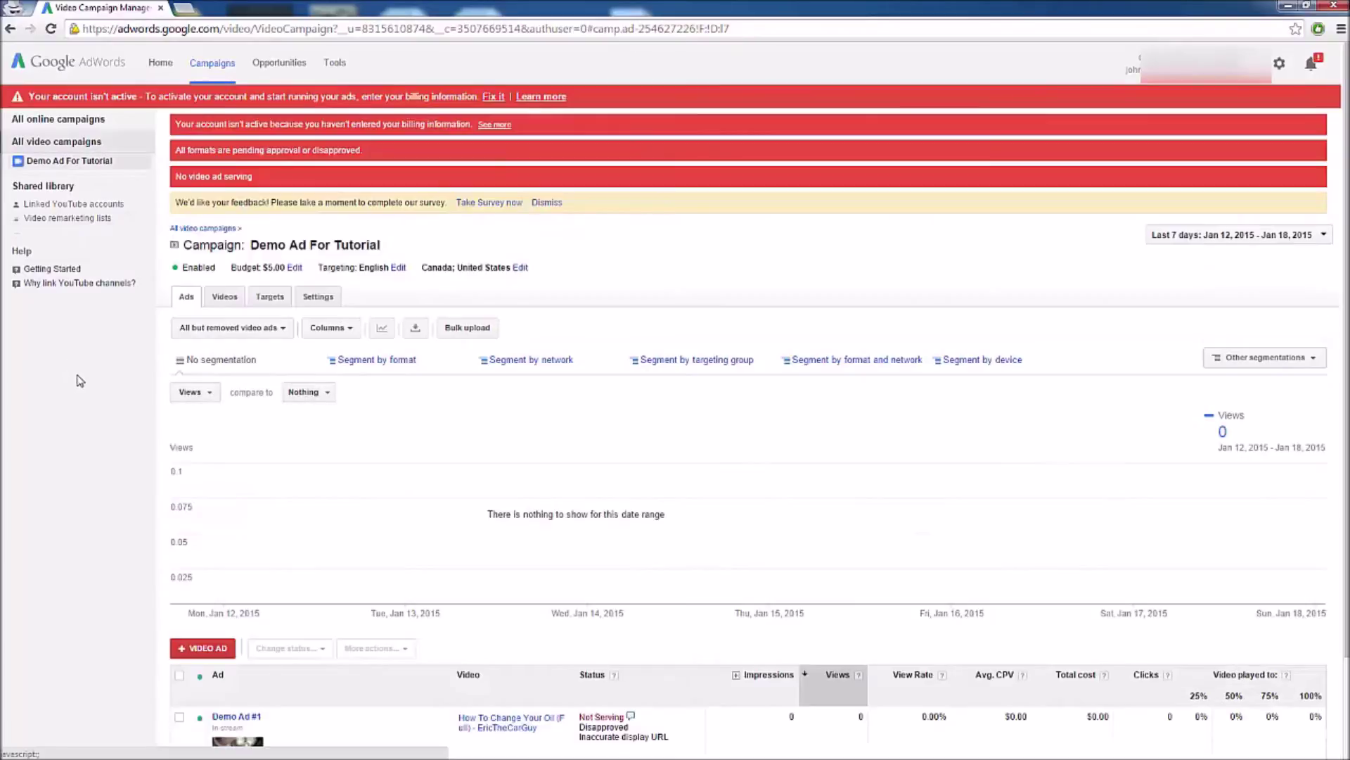
pyautogui.scroll(-1, 80, 380)
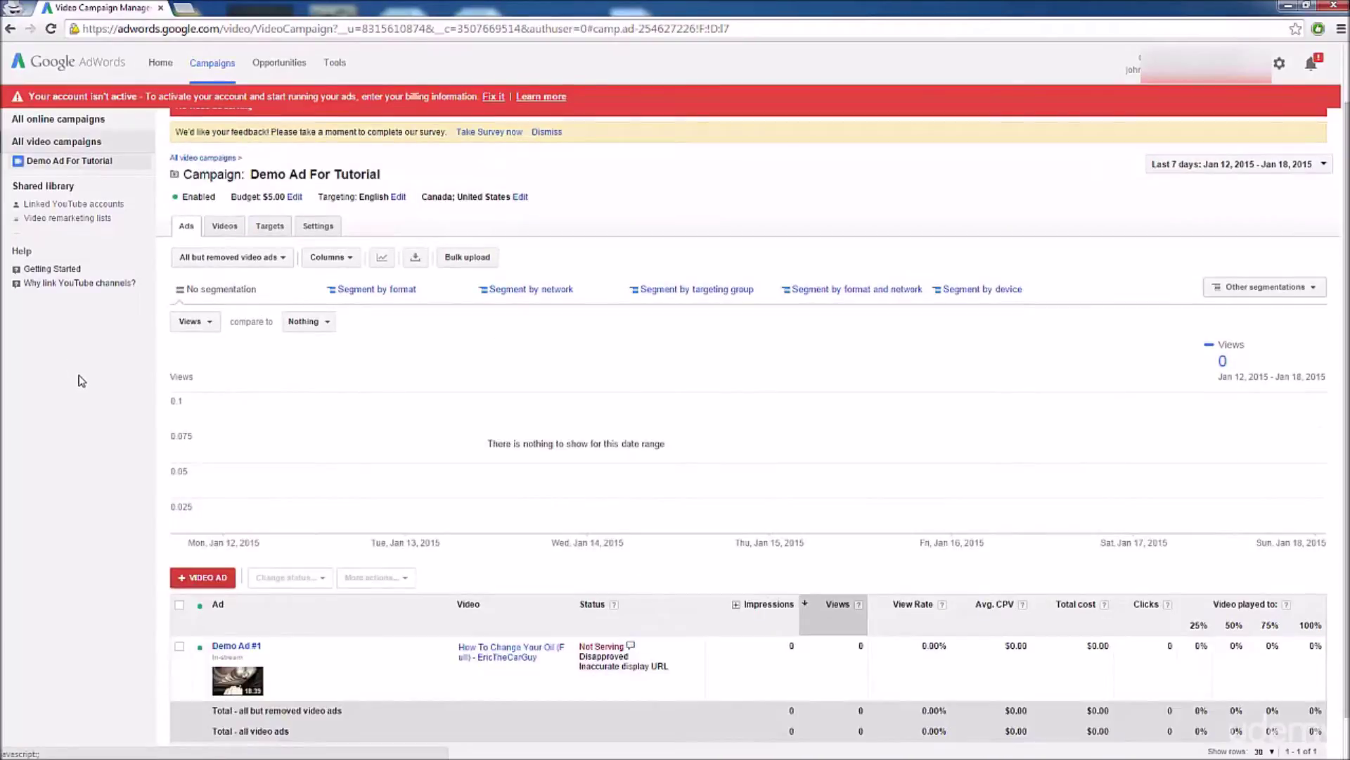
pyautogui.click(266, 227)
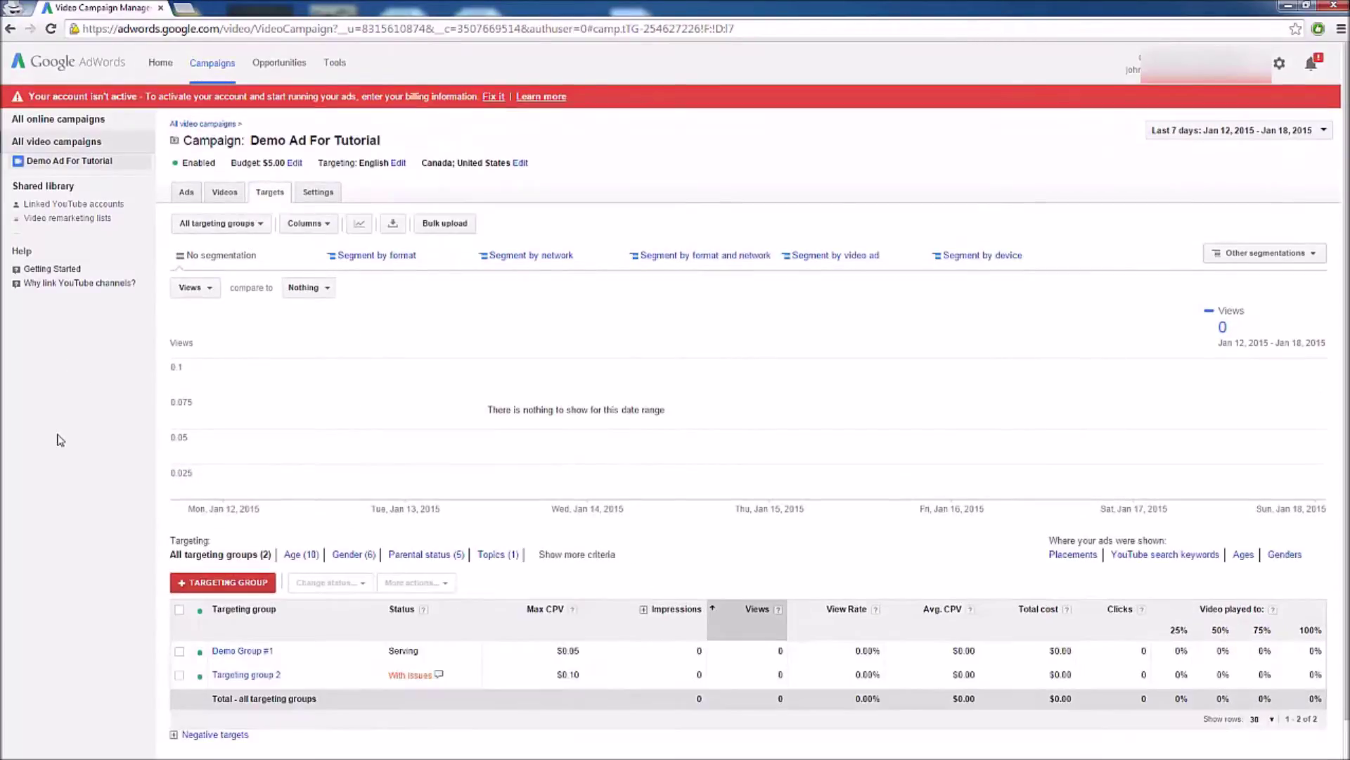
# - Expand the campaign's negative targets and exclude the topic Pets & Animals at campaign level
pyautogui.scroll(-1, 57, 437)
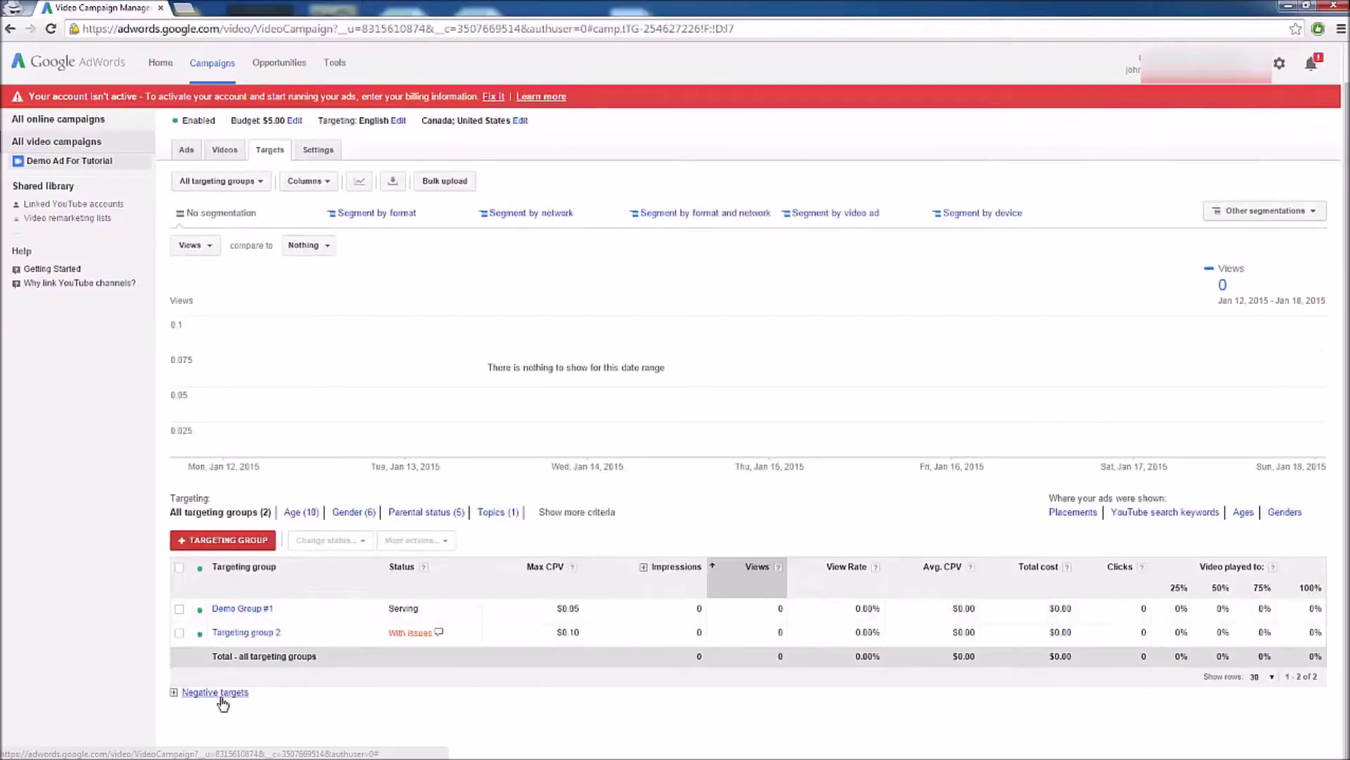
pyautogui.click(184, 692)
pyautogui.scroll(-2, 120, 646)
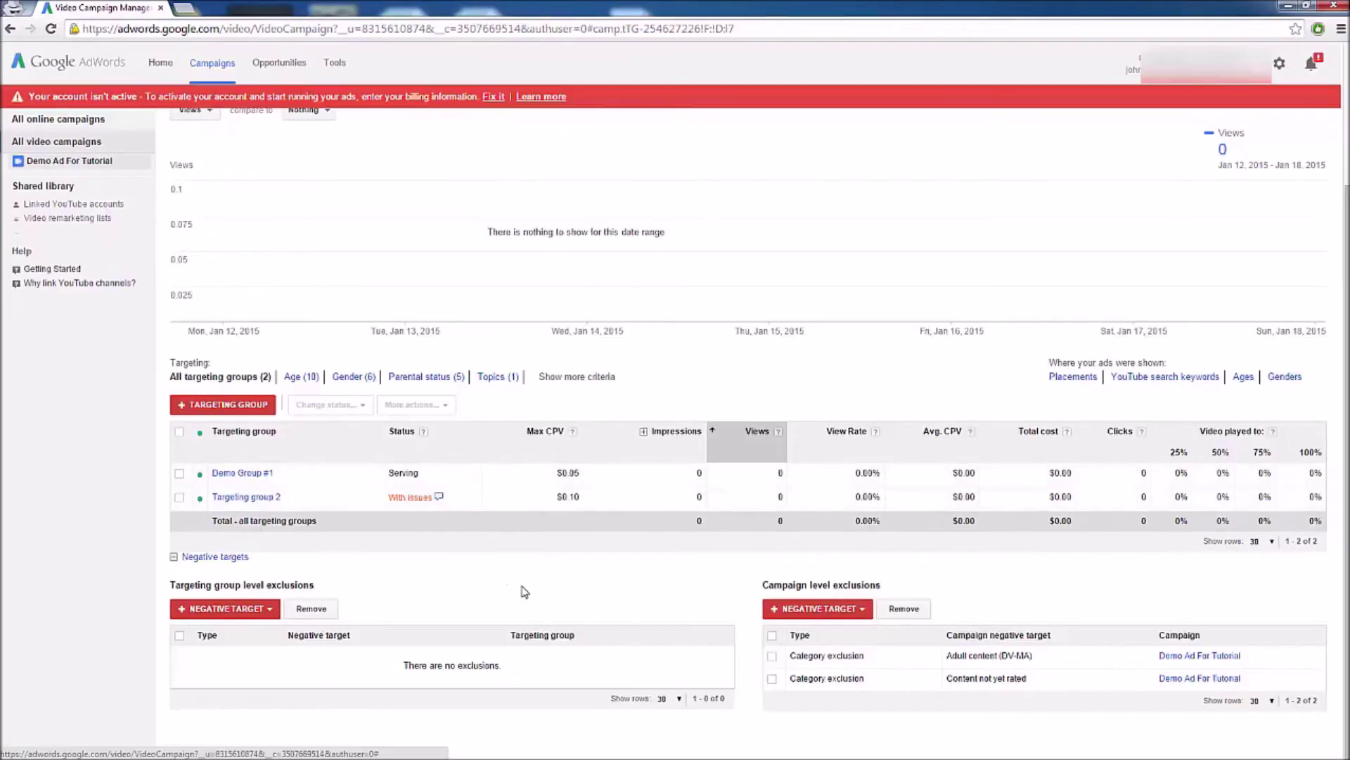
pyautogui.click(862, 615)
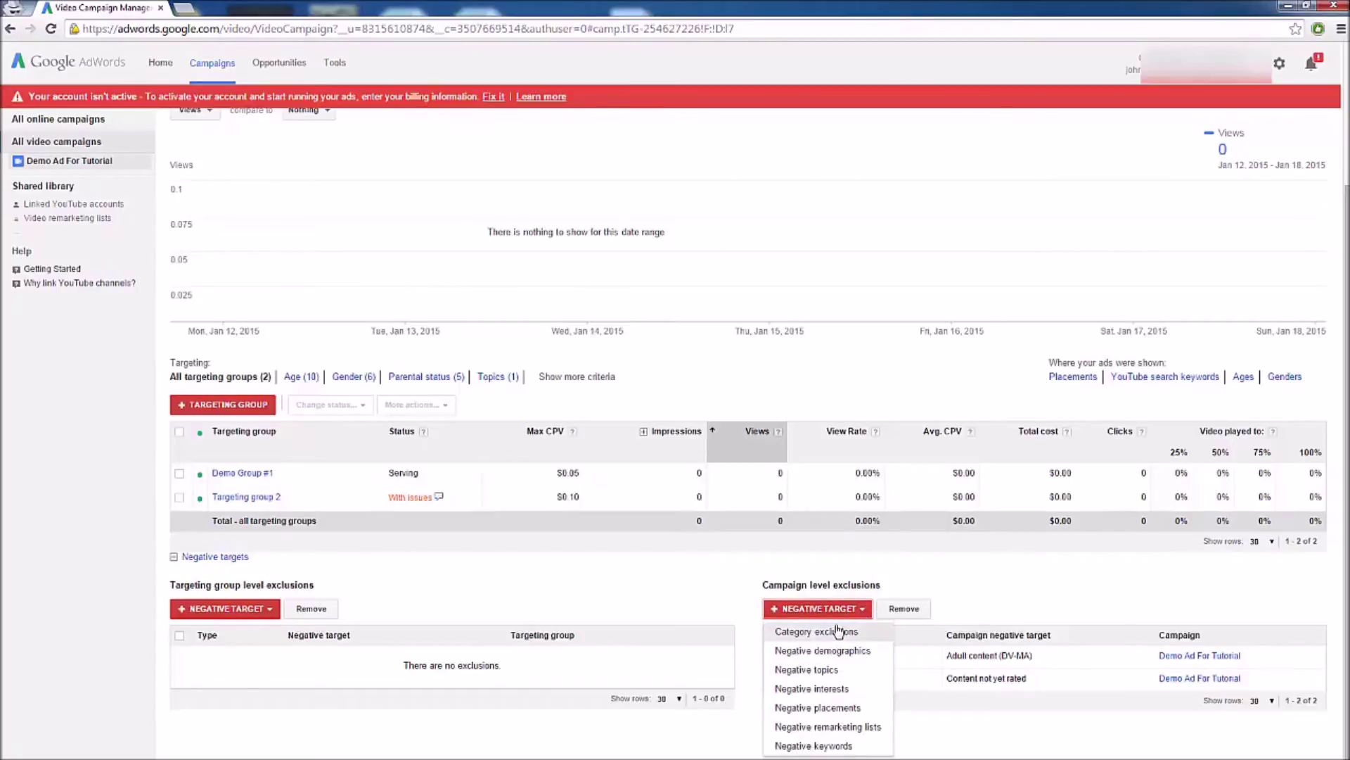
pyautogui.click(823, 672)
pyautogui.scroll(-1, 737, 687)
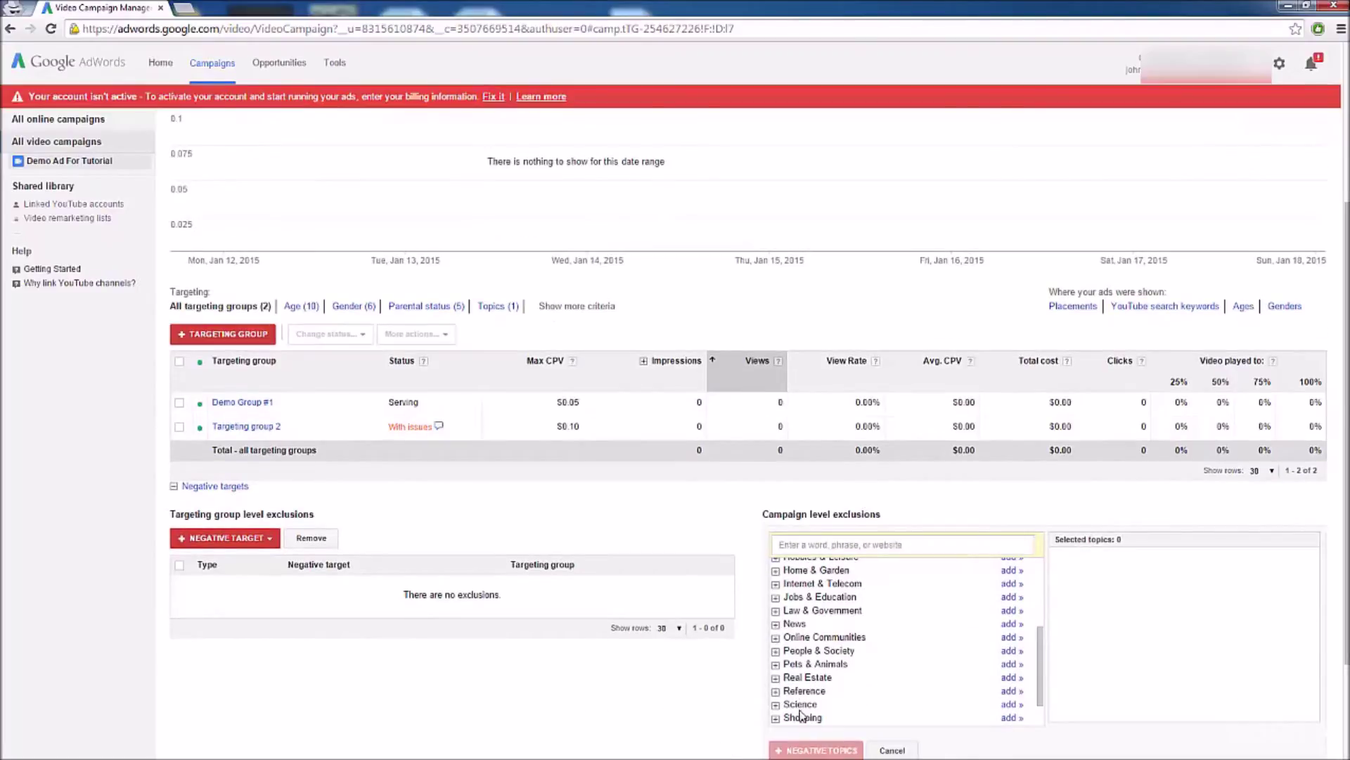
pyautogui.click(1013, 665)
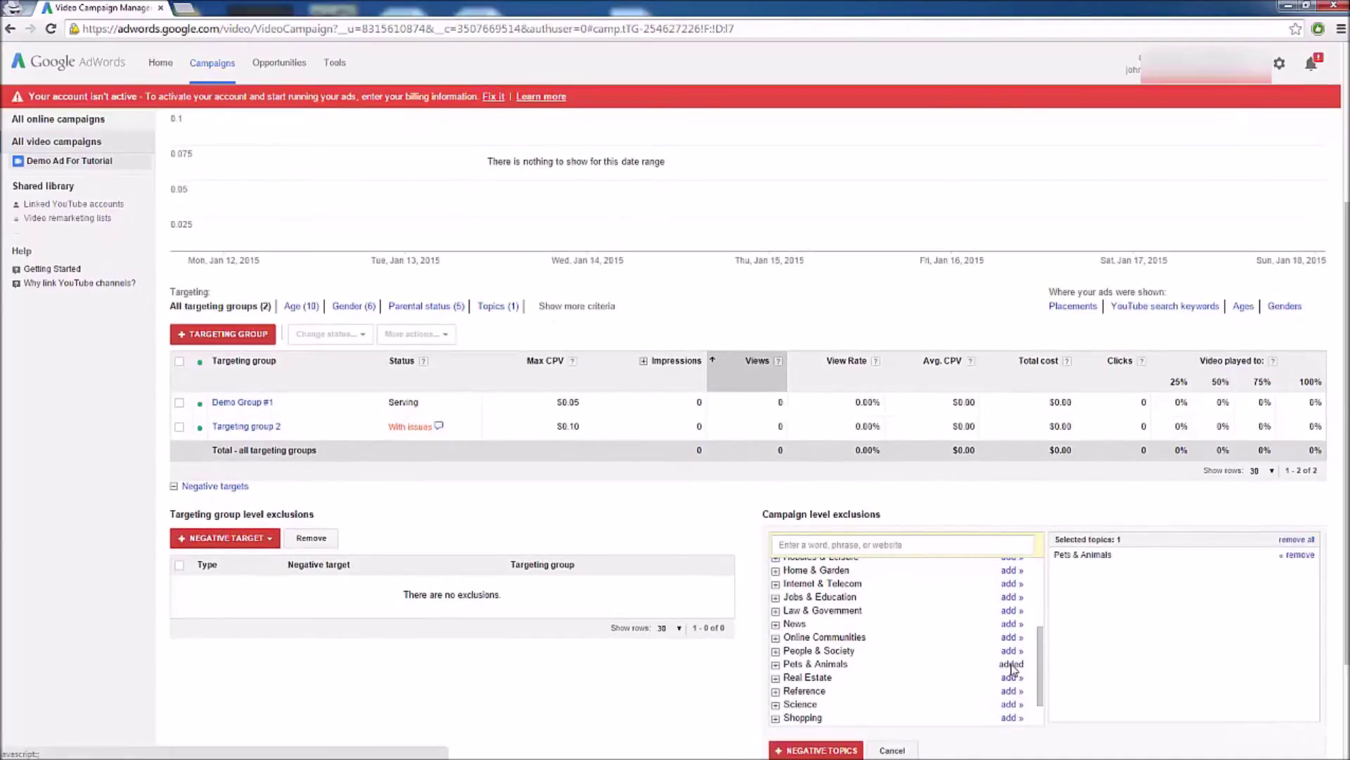
pyautogui.scroll(-1, 1097, 562)
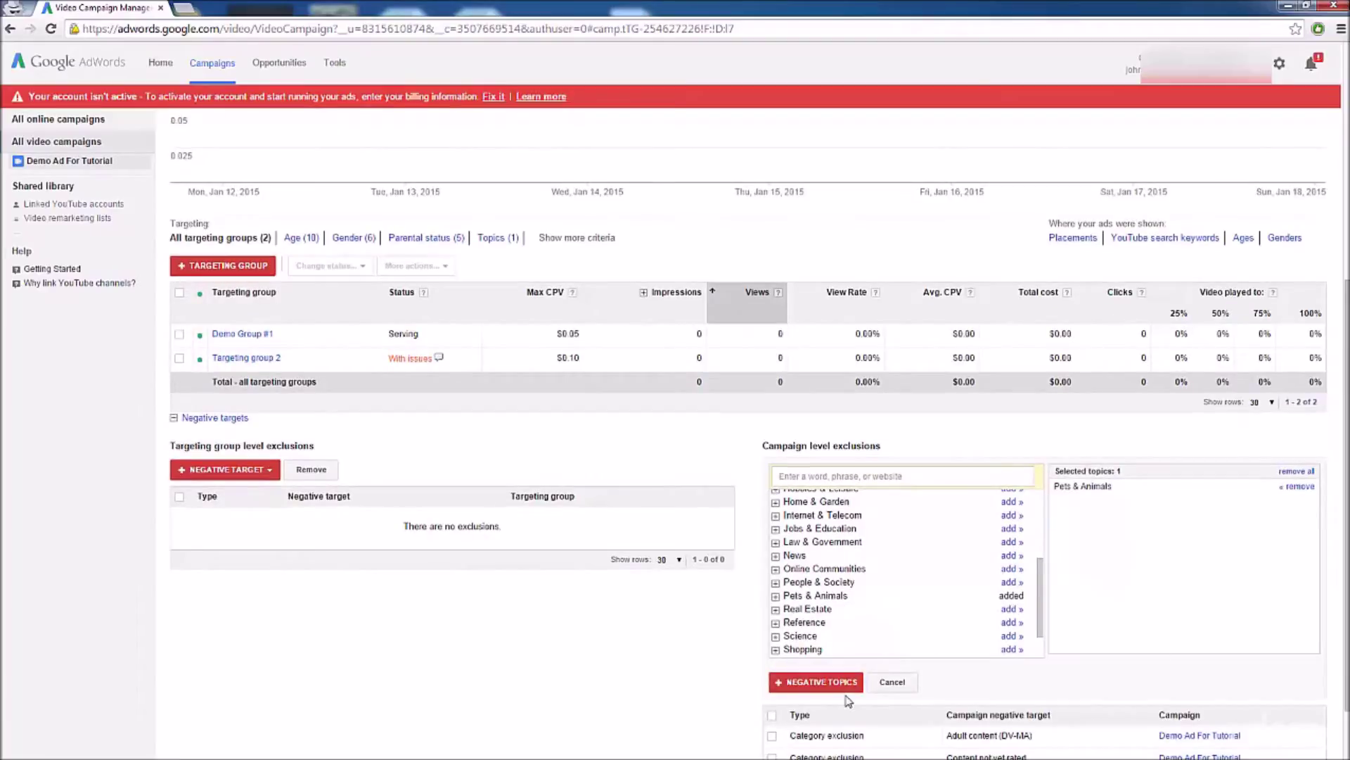
pyautogui.click(816, 681)
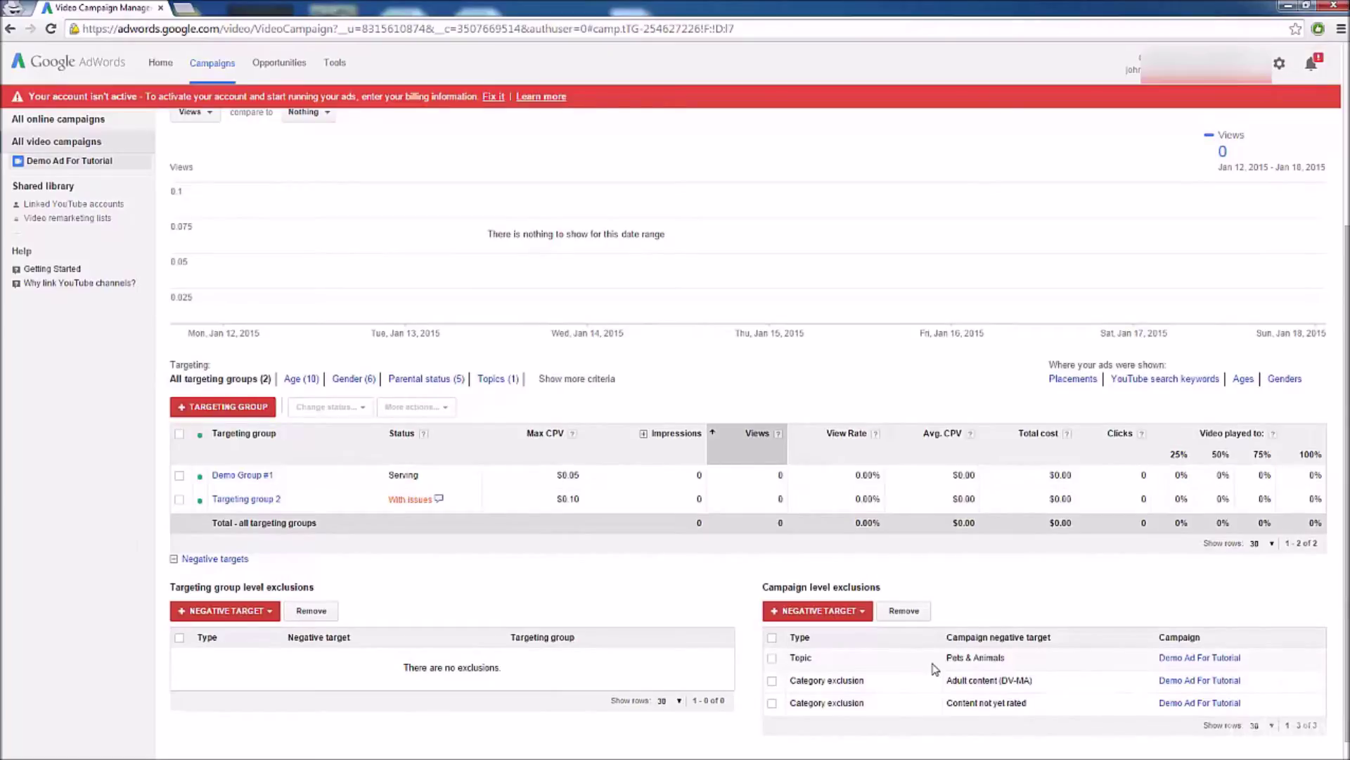
pyautogui.click(854, 613)
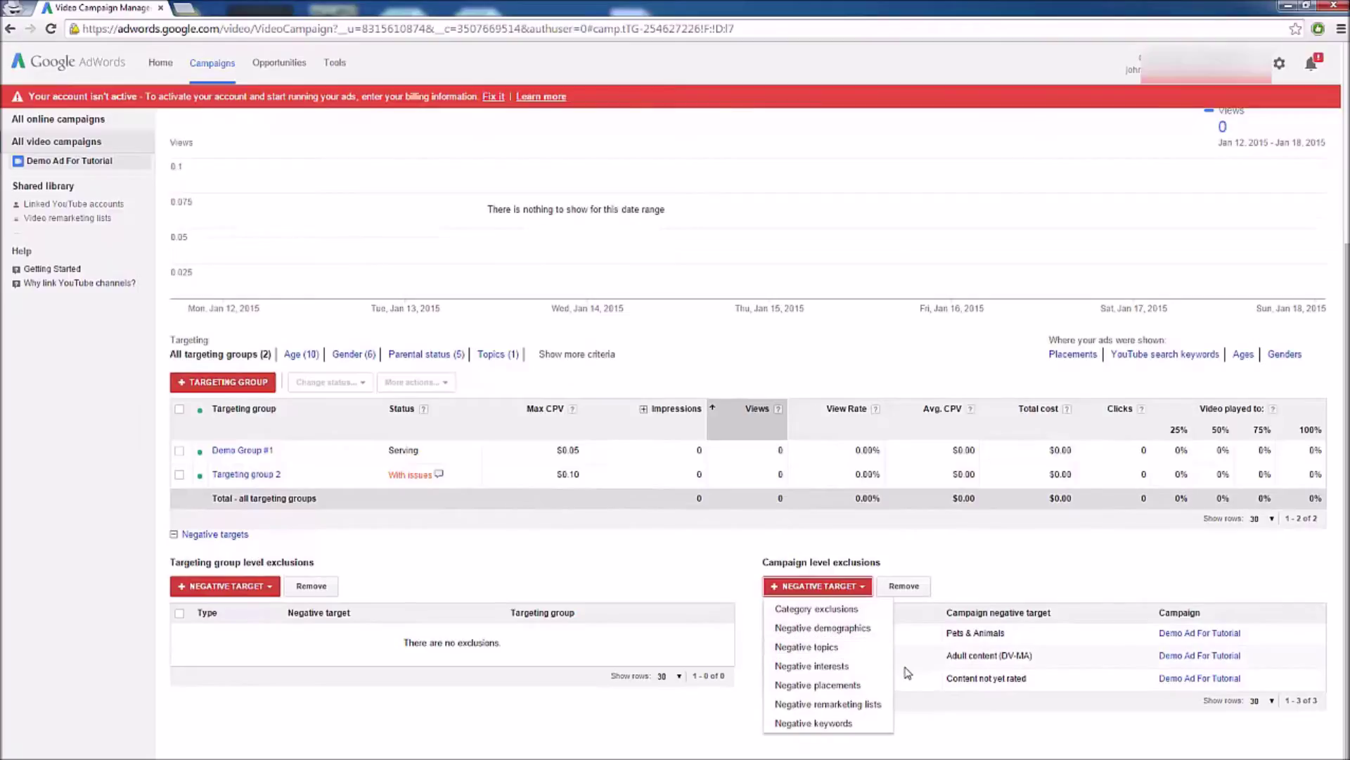
pyautogui.click(847, 685)
pyautogui.click(813, 687)
pyautogui.scroll(-1, 814, 692)
pyautogui.write('www.carshop.com')
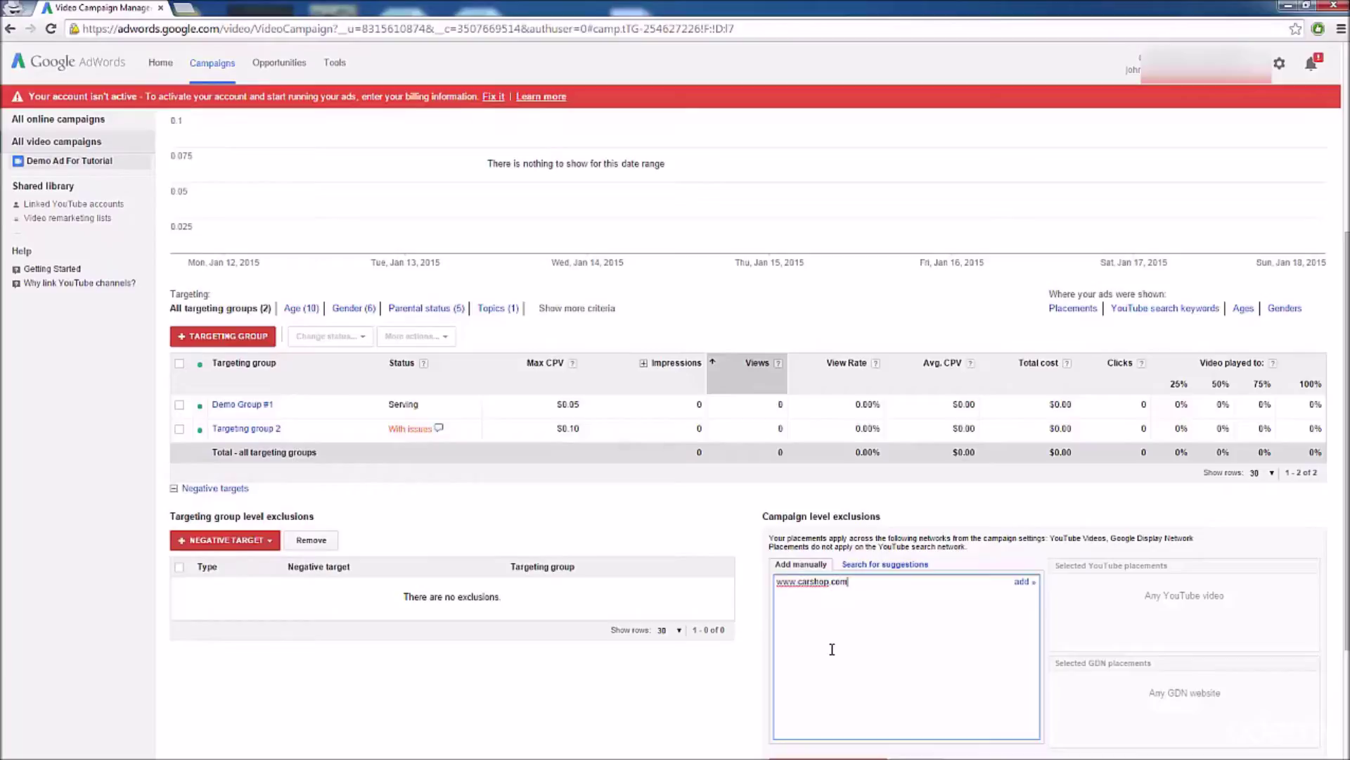
pyautogui.click(1024, 582)
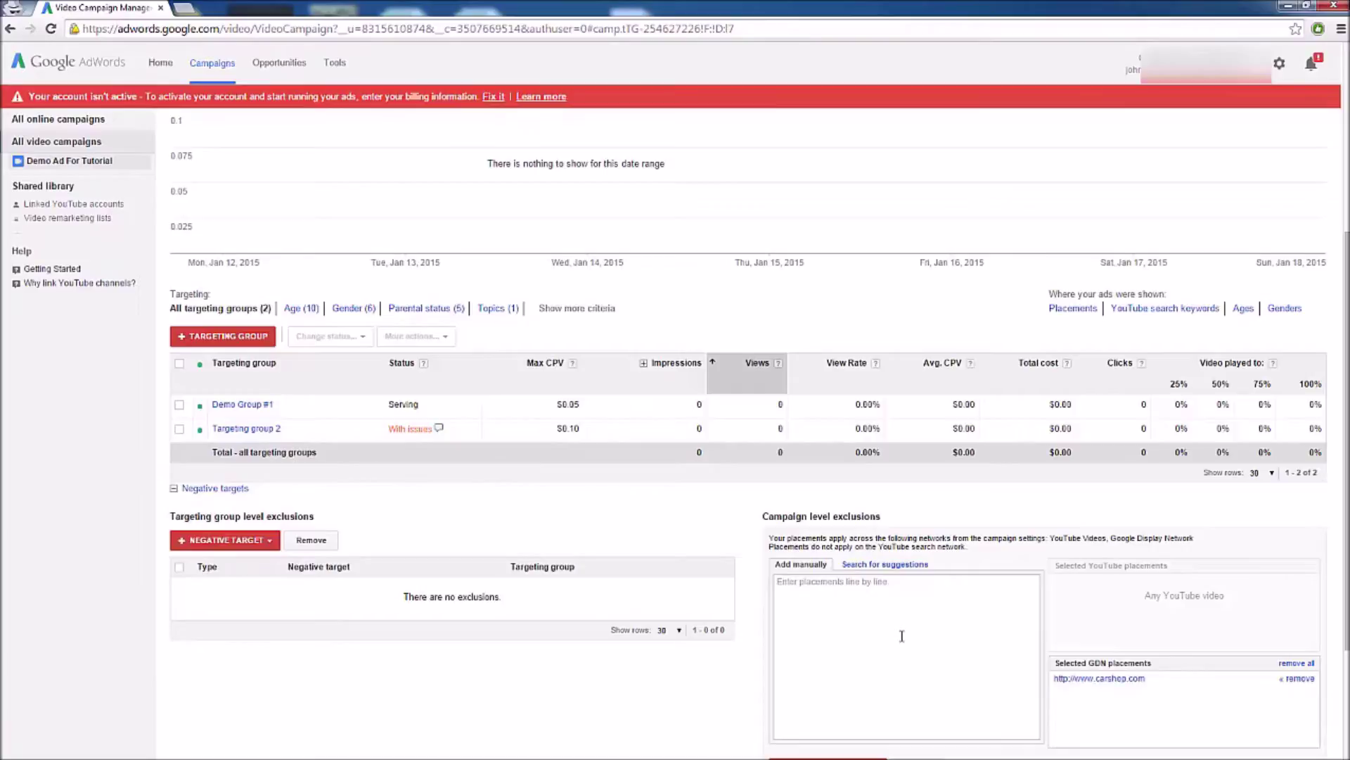
pyautogui.scroll(-2, 902, 636)
pyautogui.click(827, 701)
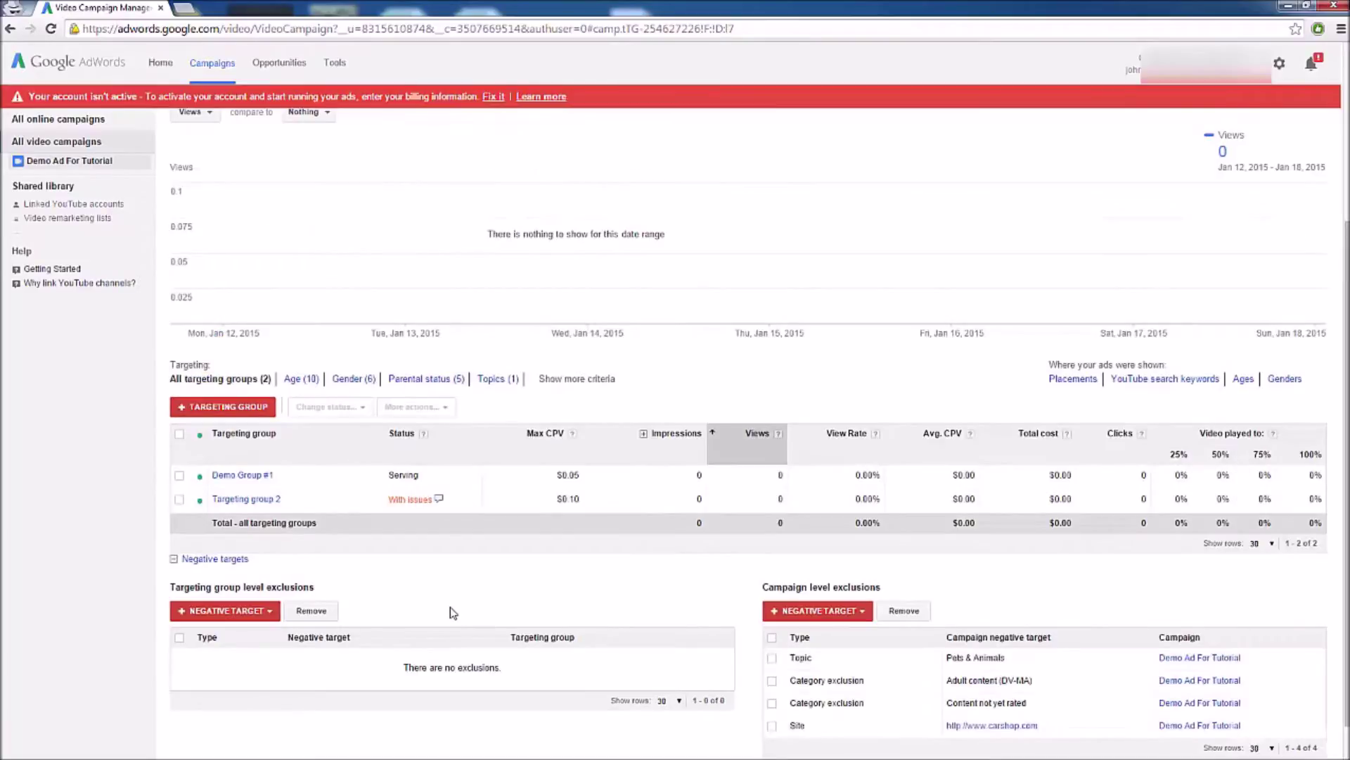
# - Add the negative keyword "how to change your tires" to the campaign level exclusions
pyautogui.scroll(-1, 759, 744)
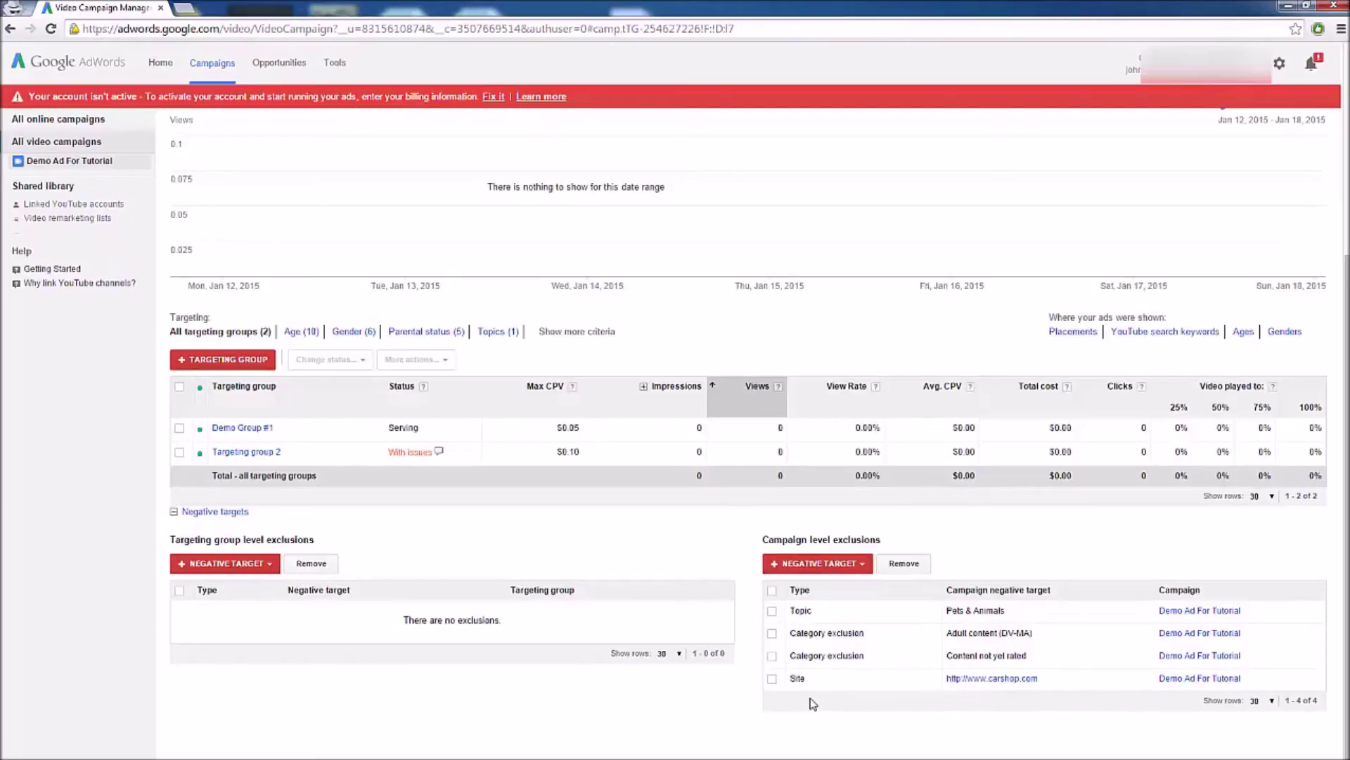
pyautogui.click(835, 565)
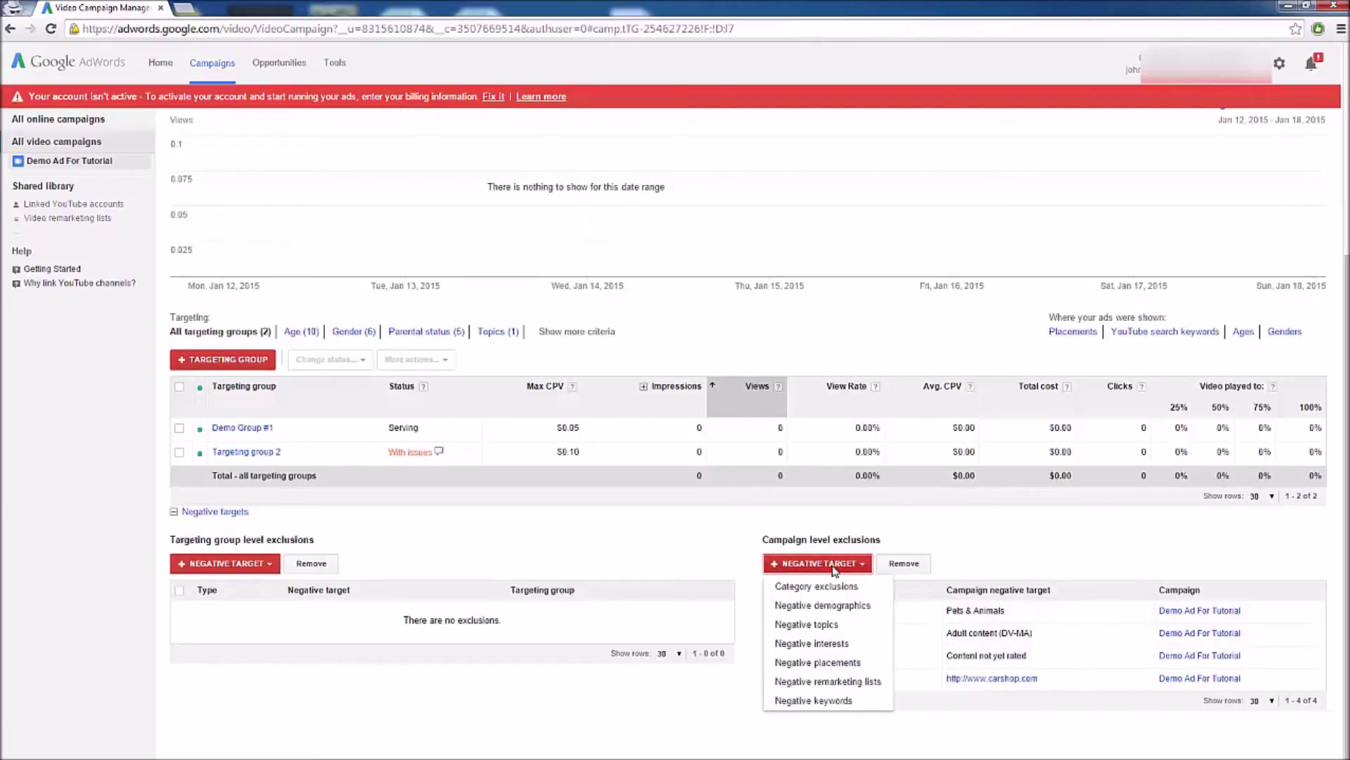
pyautogui.click(852, 700)
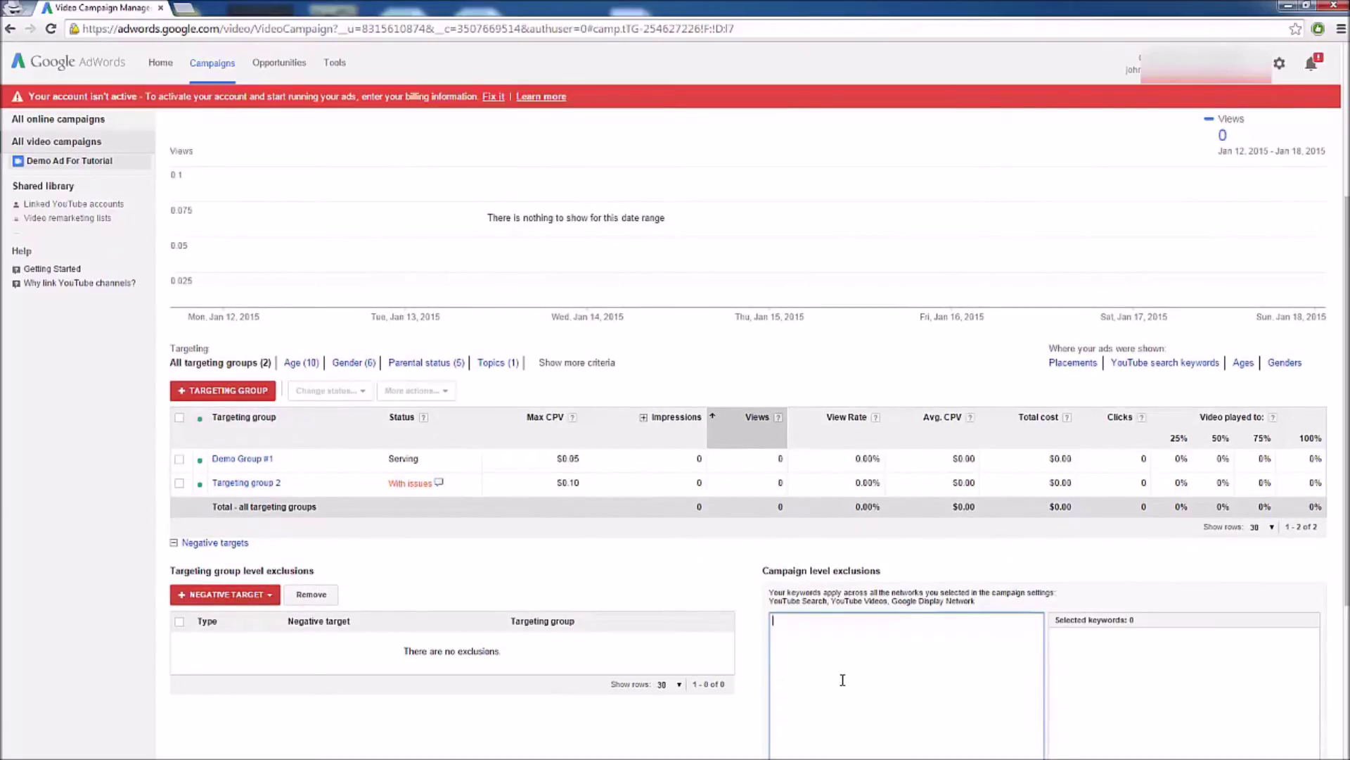
pyautogui.write('how to change your tires')
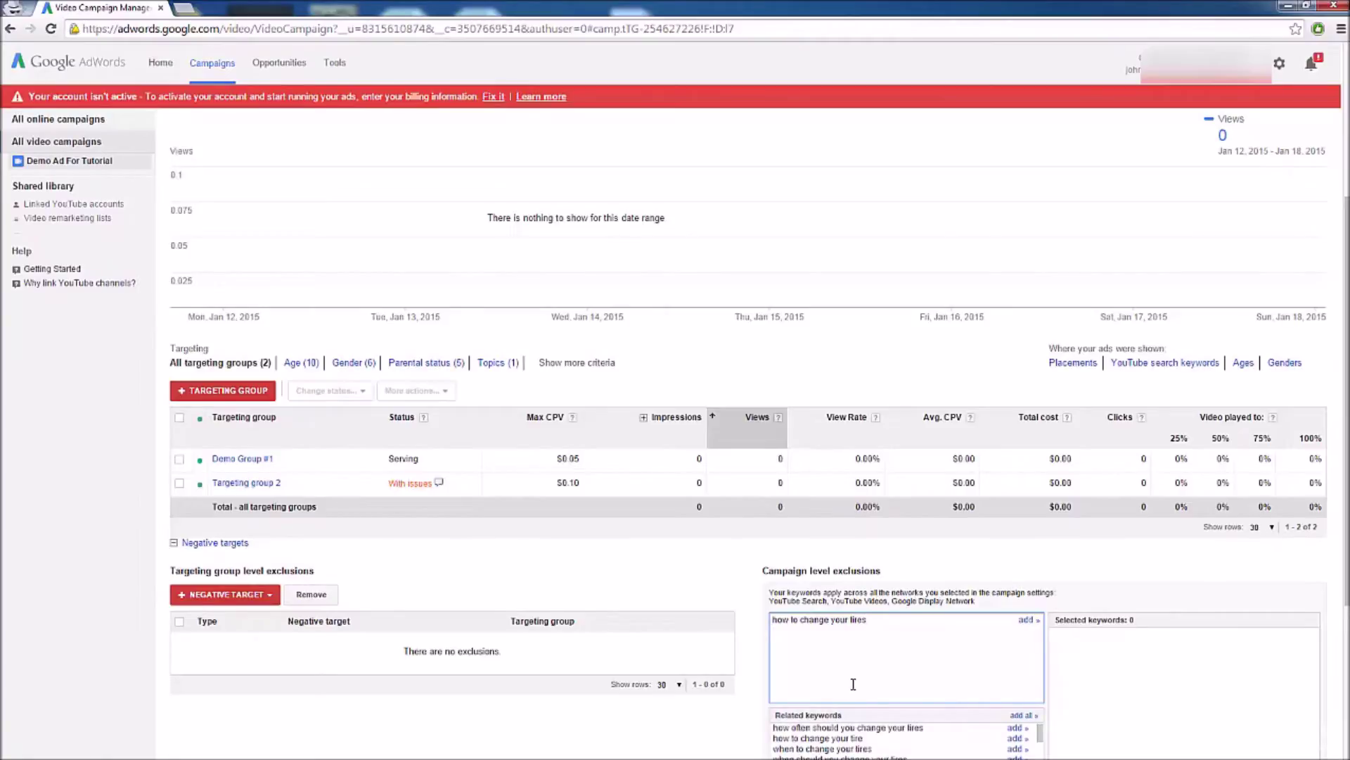
pyautogui.scroll(-1, 844, 636)
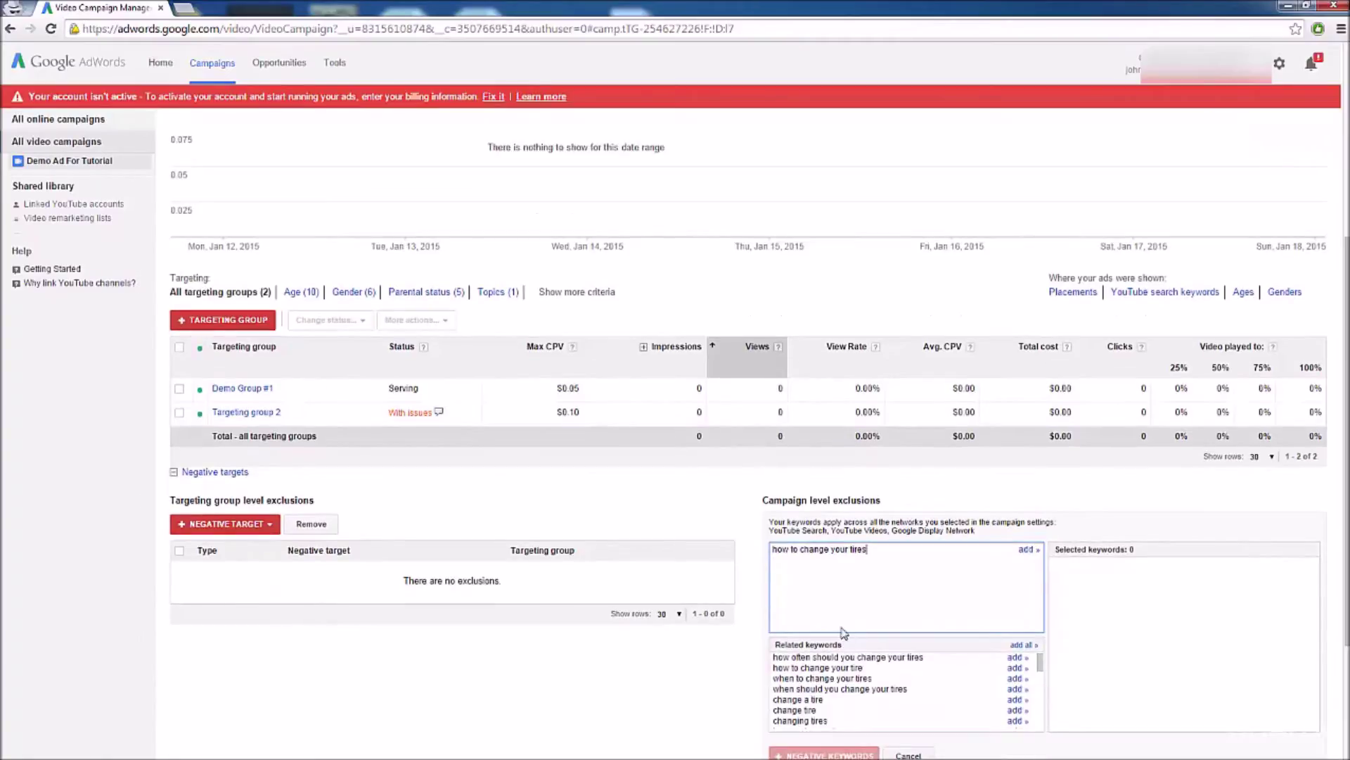
pyautogui.click(1025, 549)
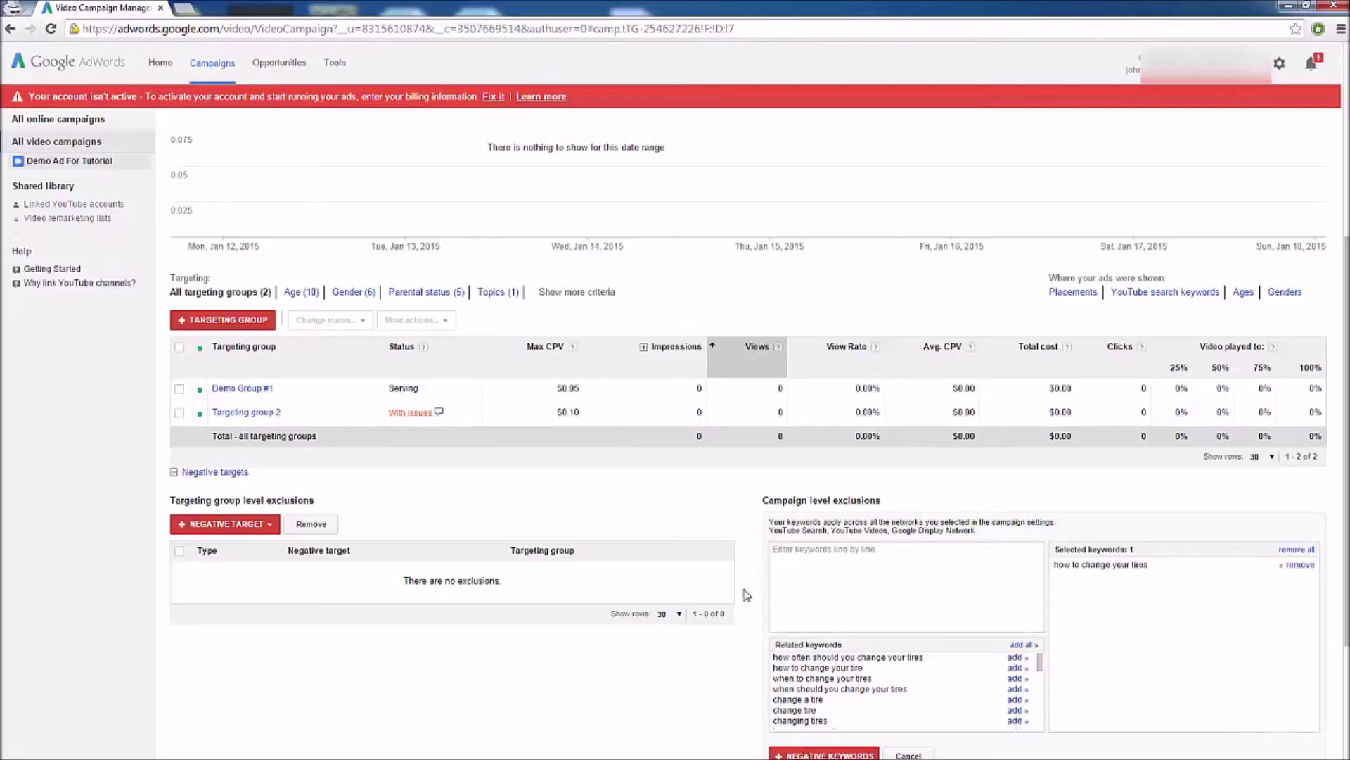
pyautogui.click(829, 755)
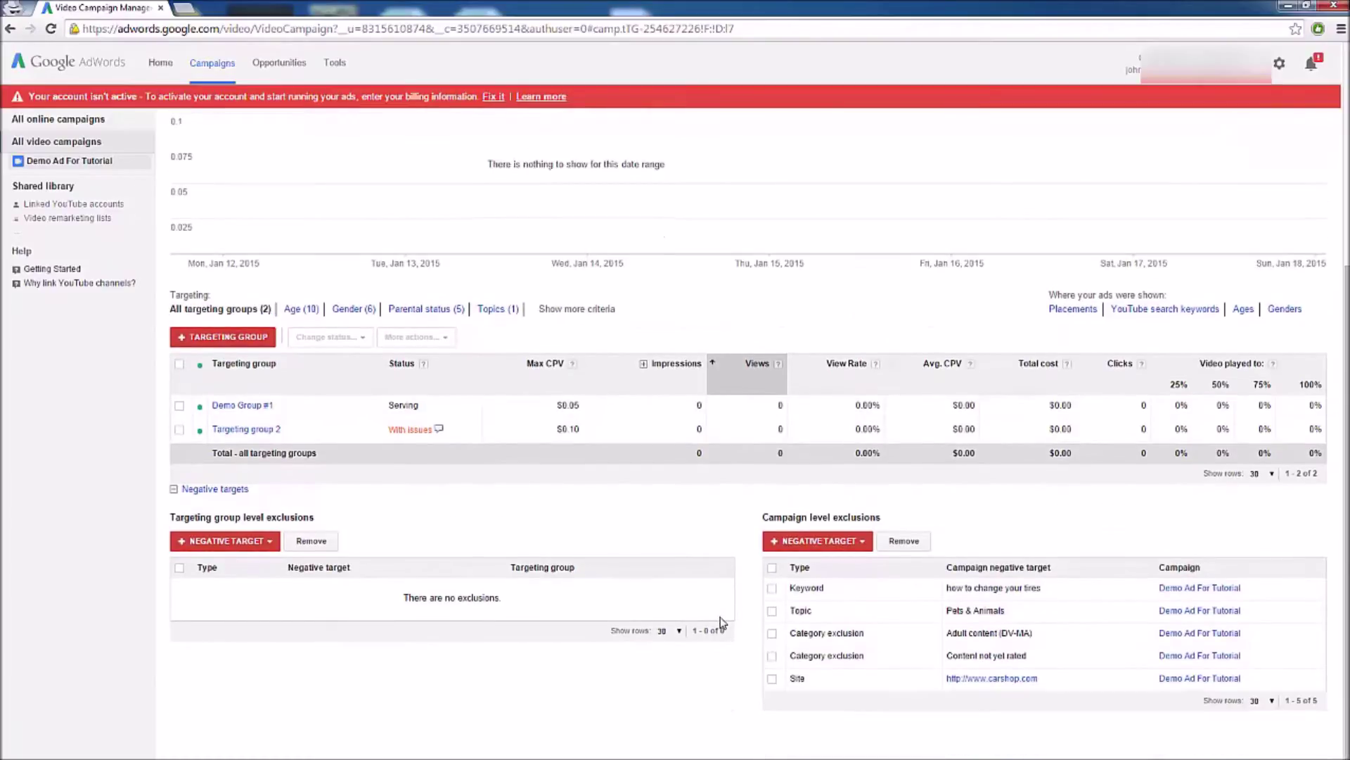
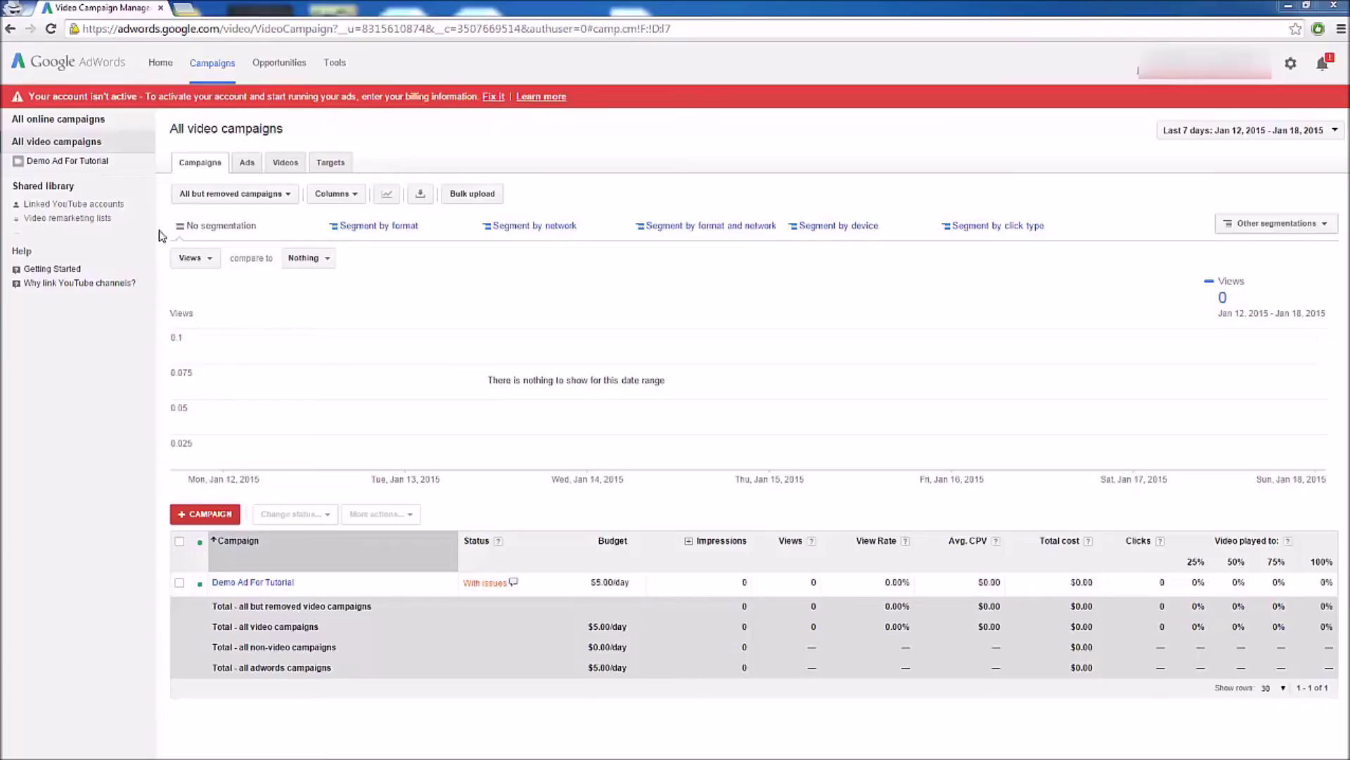
pyautogui.click(284, 169)
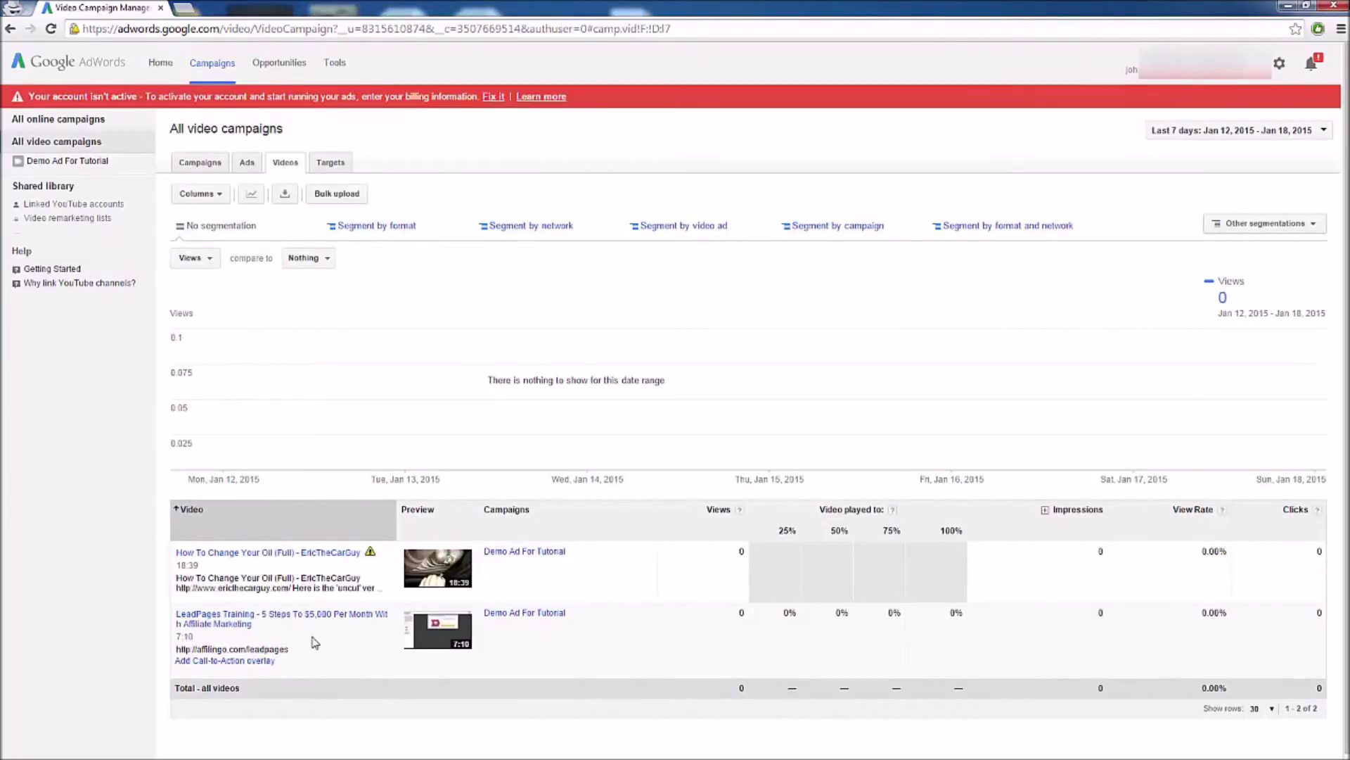
pyautogui.click(249, 661)
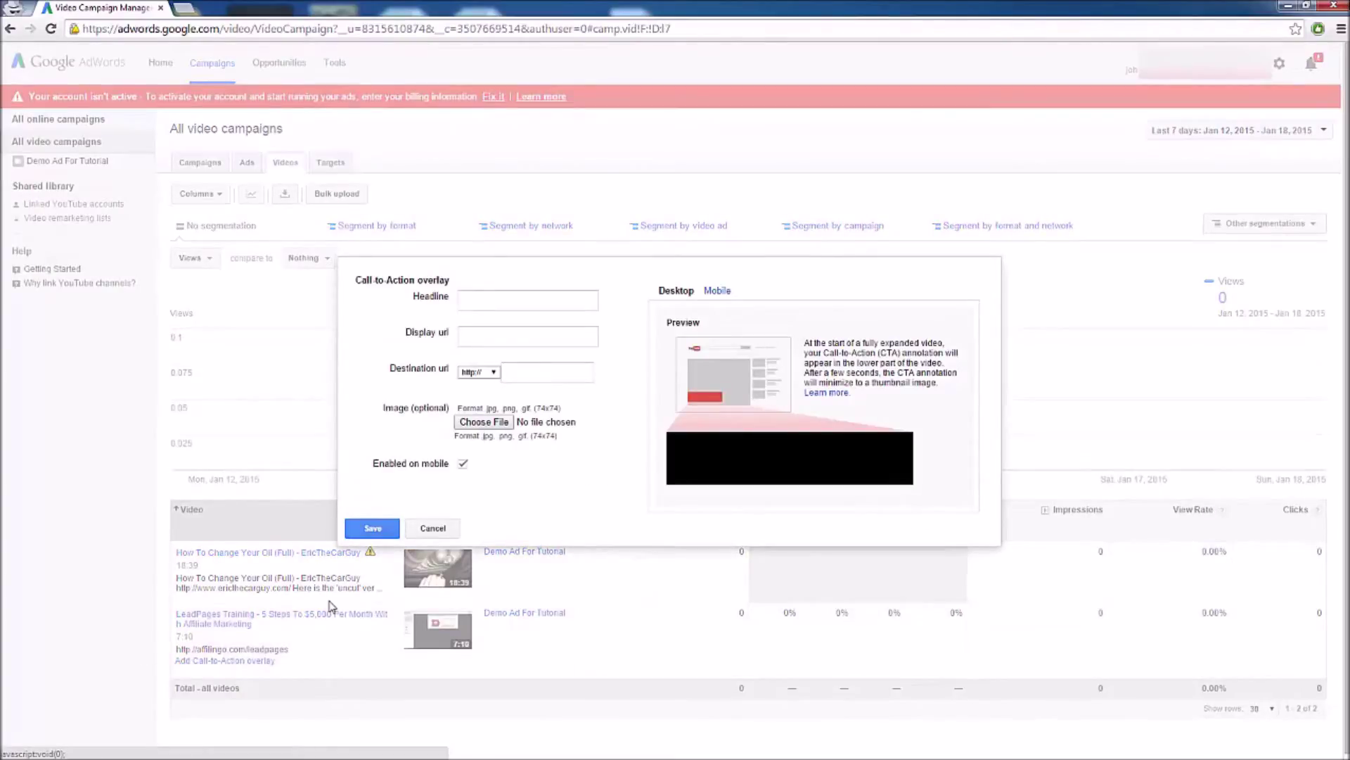
pyautogui.click(483, 301)
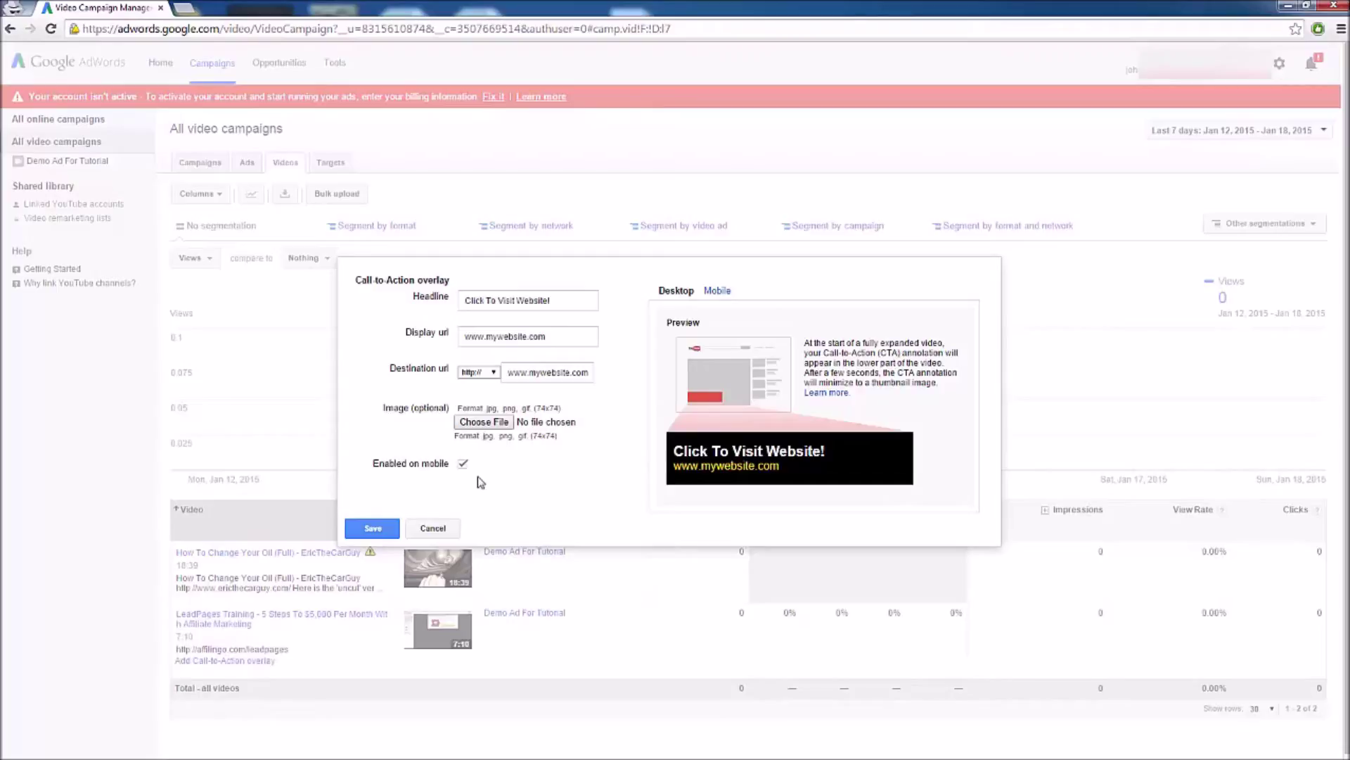
pyautogui.click(373, 529)
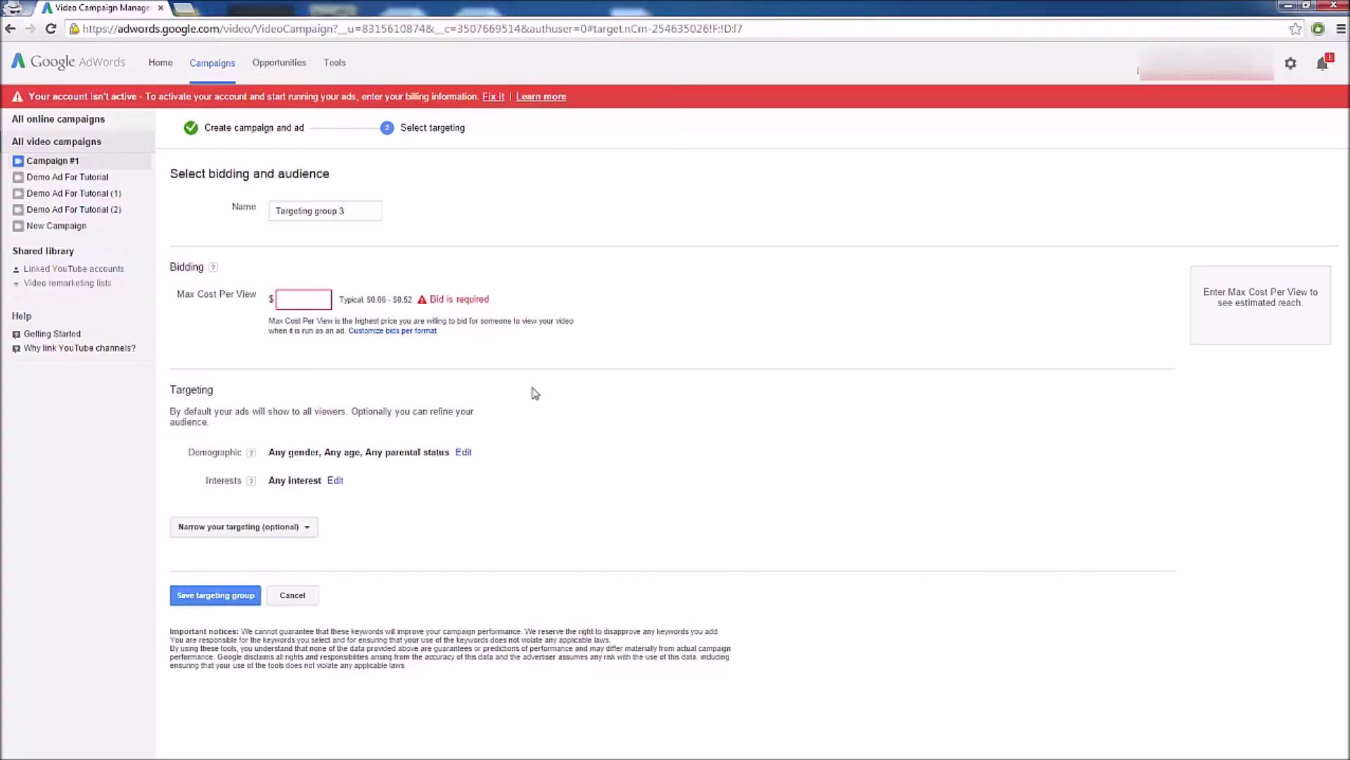
# - Set the max cost per view of Targeting group 3 to $0.10 and compare the estimated reach per week and per day
pyautogui.click(289, 299)
pyautogui.write('.10')
pyautogui.click(539, 301)
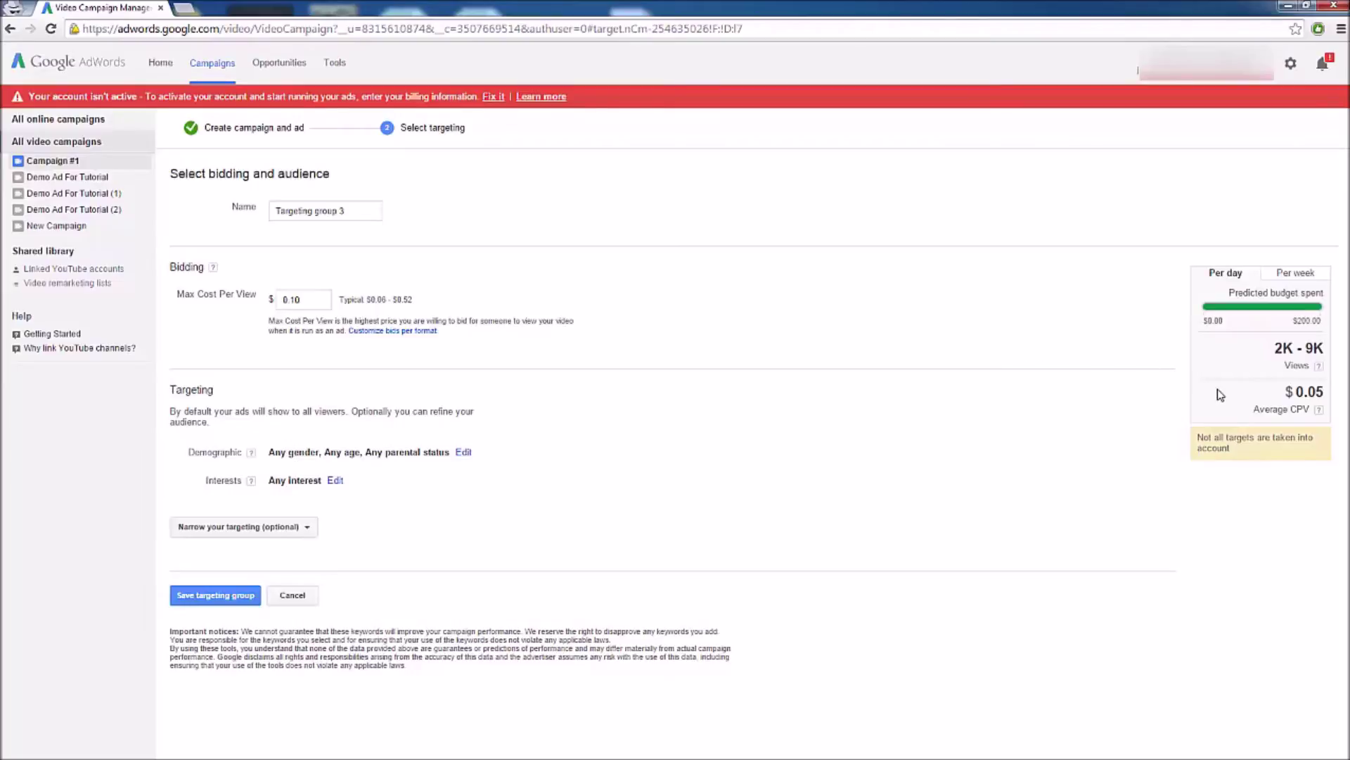
pyautogui.click(1288, 279)
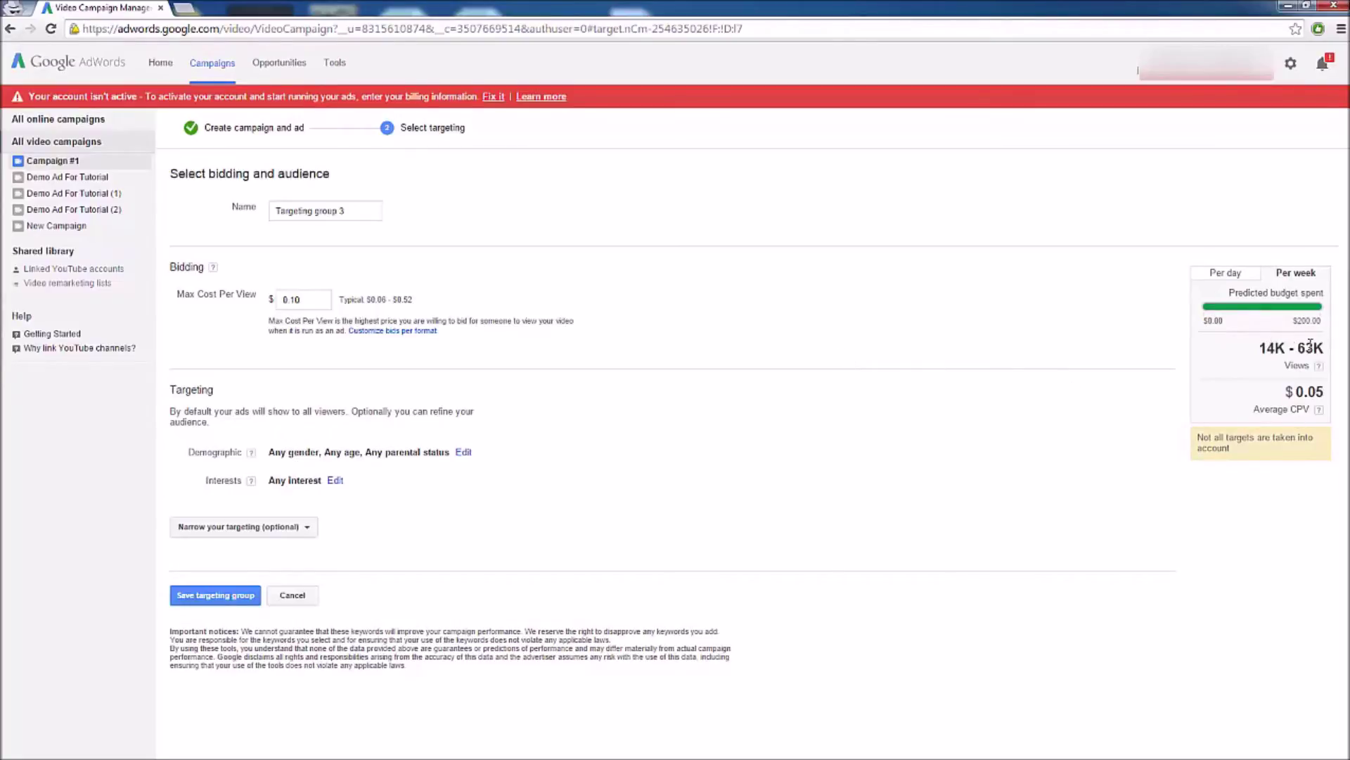
pyautogui.click(1230, 276)
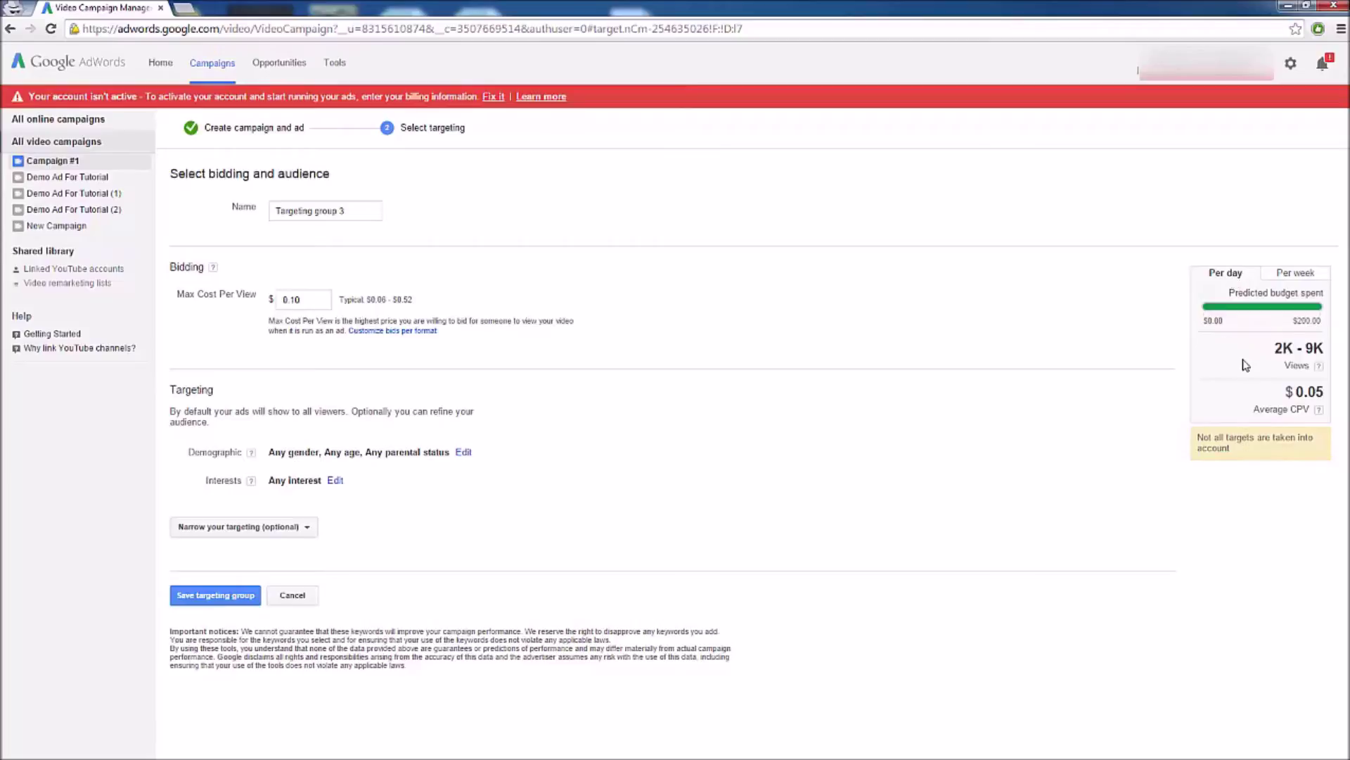
# - Set the max cost per view of Targeting group 3 to $0.25
pyautogui.click(330, 296)
pyautogui.press('BackSpace')
pyautogui.press('BackSpace')
pyautogui.press('BackSpace')
pyautogui.click(627, 370)
# - Restrict the targeting group's demographics to females aged 18 - 24 and 25 - 34, keeping any parental status
pyautogui.click(463, 452)
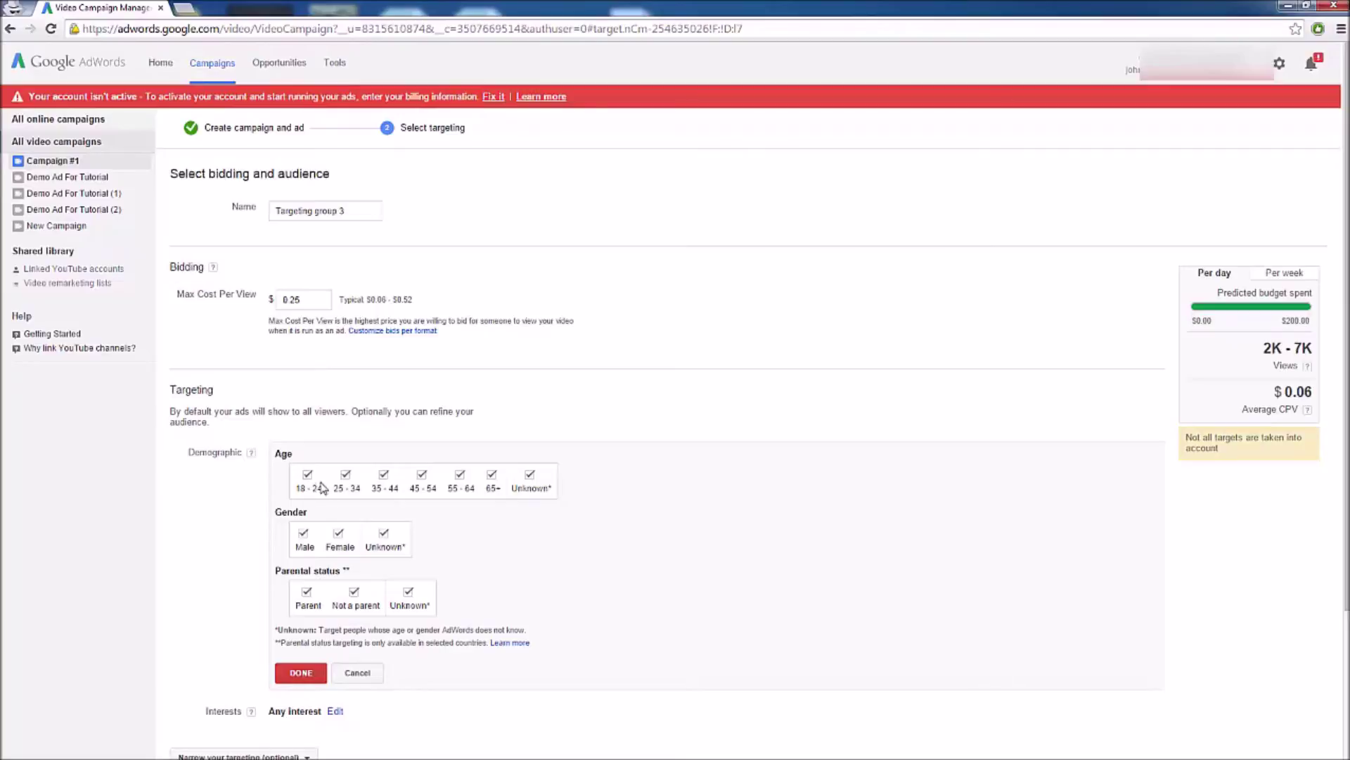
pyautogui.click(383, 476)
pyautogui.click(422, 477)
pyautogui.click(463, 480)
pyautogui.click(491, 475)
pyautogui.click(530, 475)
pyautogui.click(303, 533)
pyautogui.click(384, 534)
pyautogui.click(301, 672)
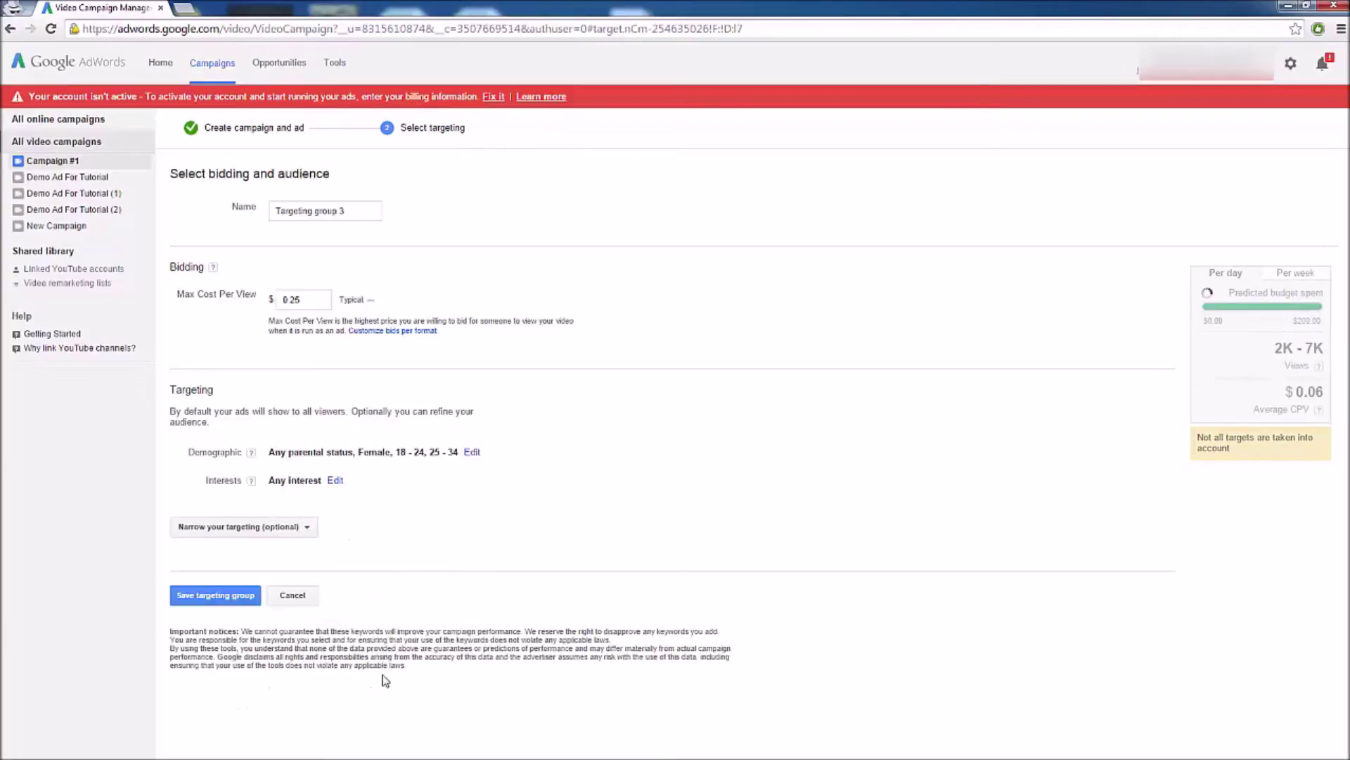
# - Narrow the targeting group by adding the topic Beauty & Fitness
pyautogui.click(309, 529)
pyautogui.click(306, 553)
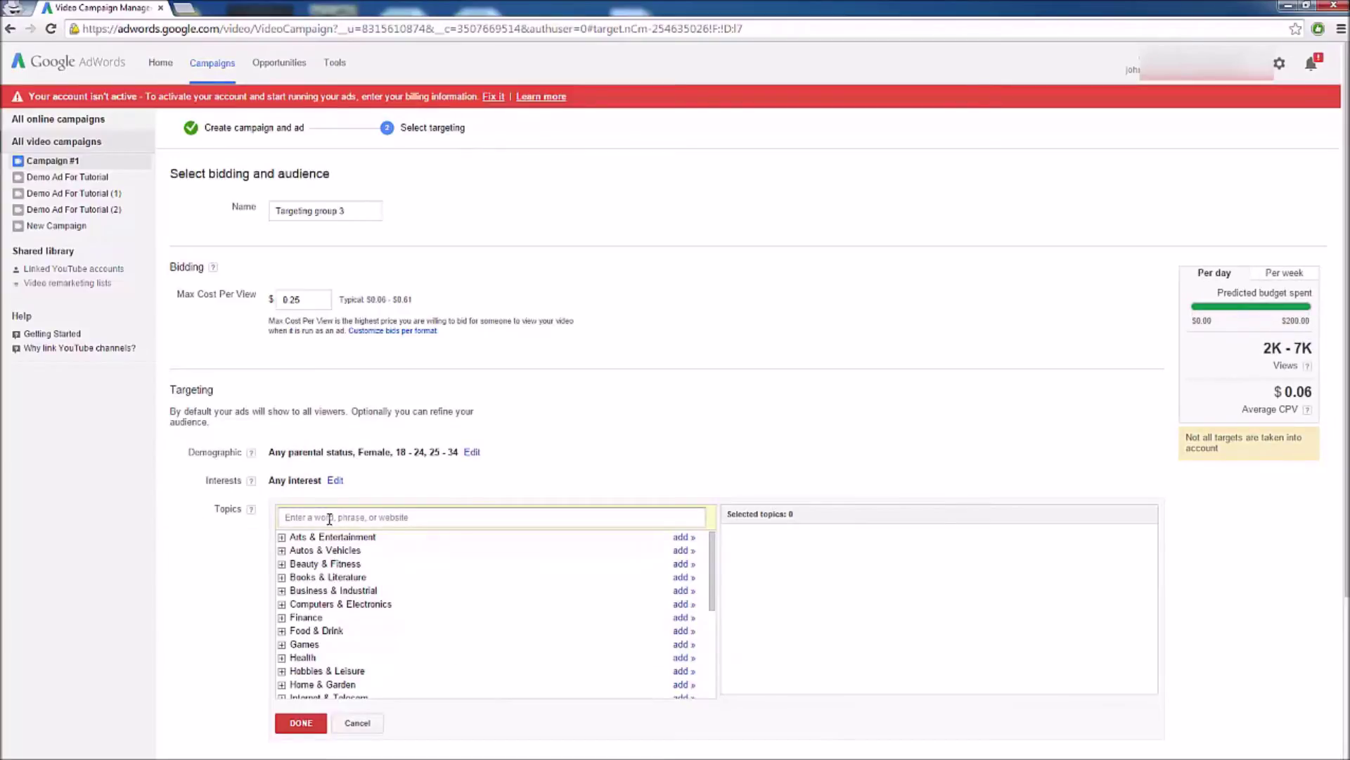
pyautogui.click(681, 563)
pyautogui.click(330, 725)
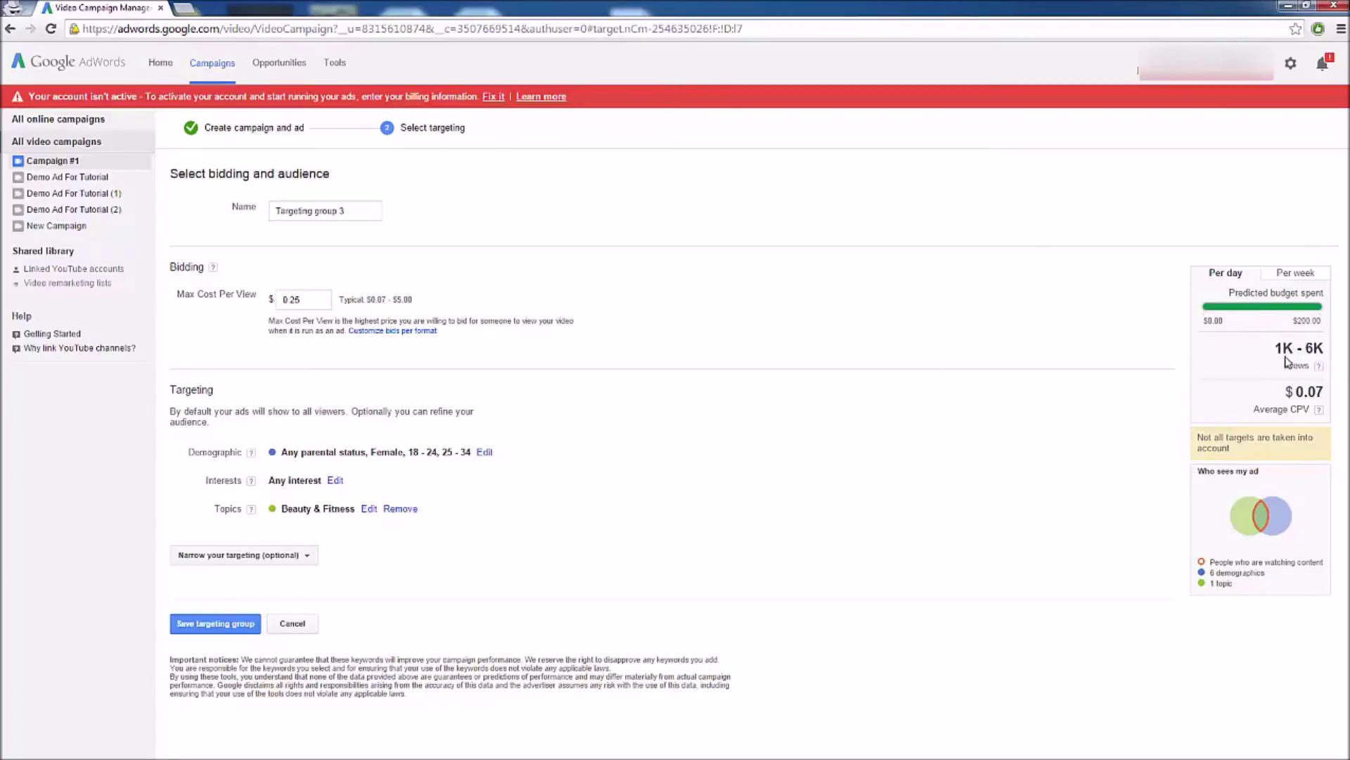
pyautogui.click(313, 299)
pyautogui.click(605, 315)
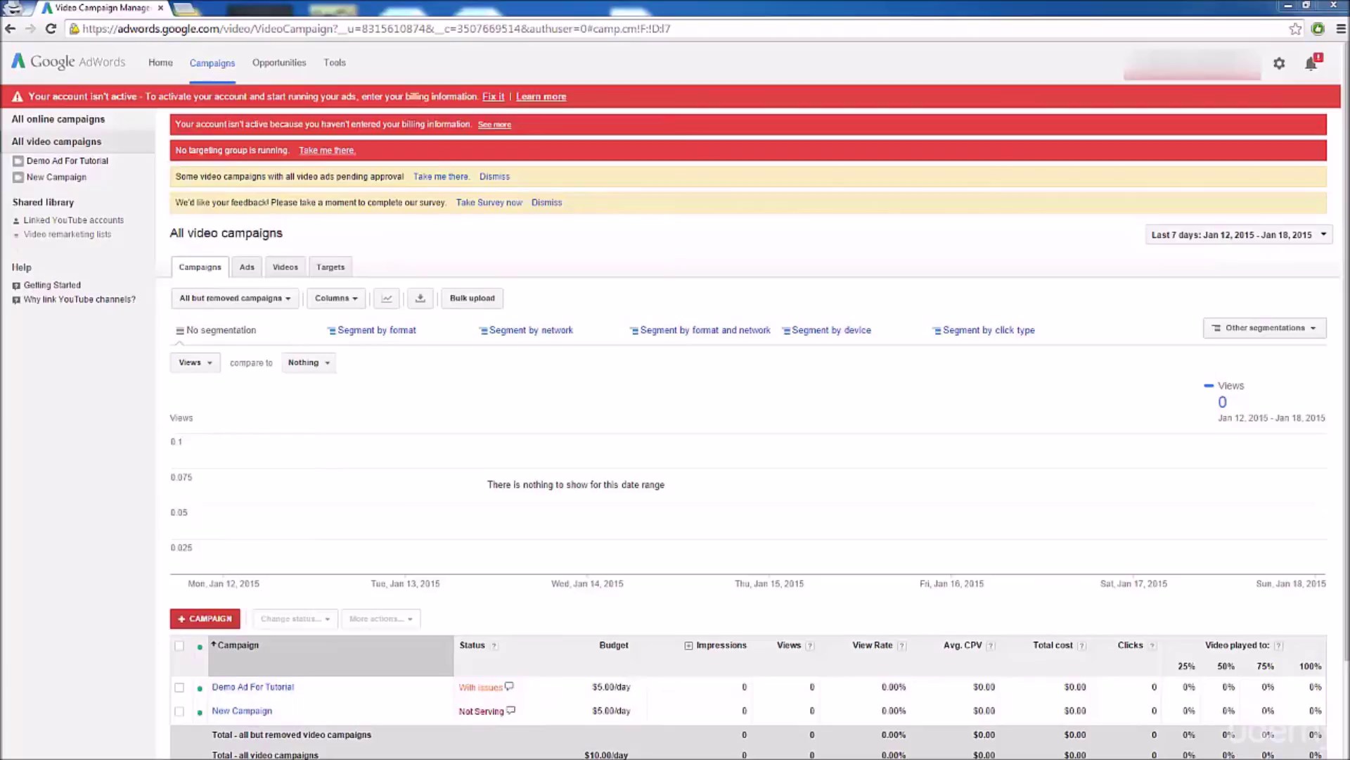
# - Copy all targeting groups, Demo Group #1 and Targeting group 2, from Demo Ad For Tutorial into New Campaign
pyautogui.click(327, 268)
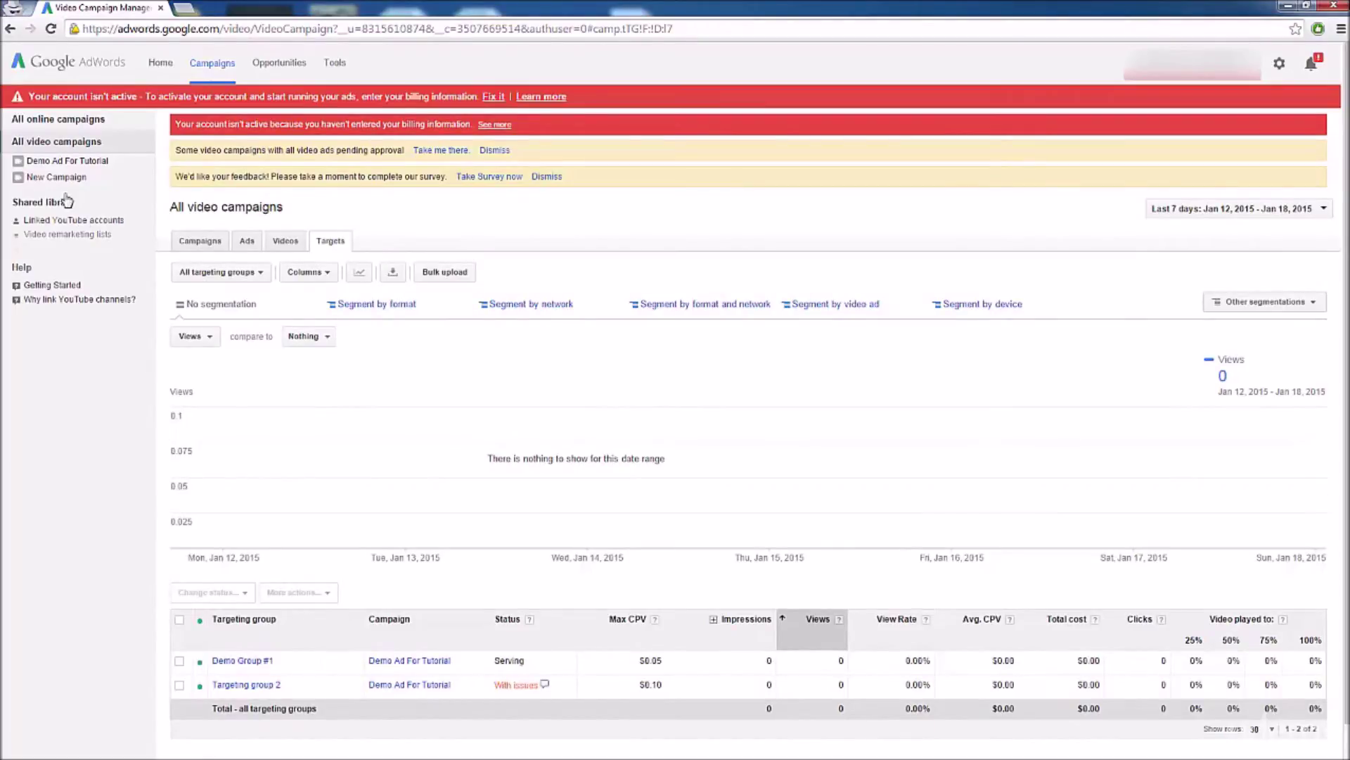
pyautogui.click(180, 620)
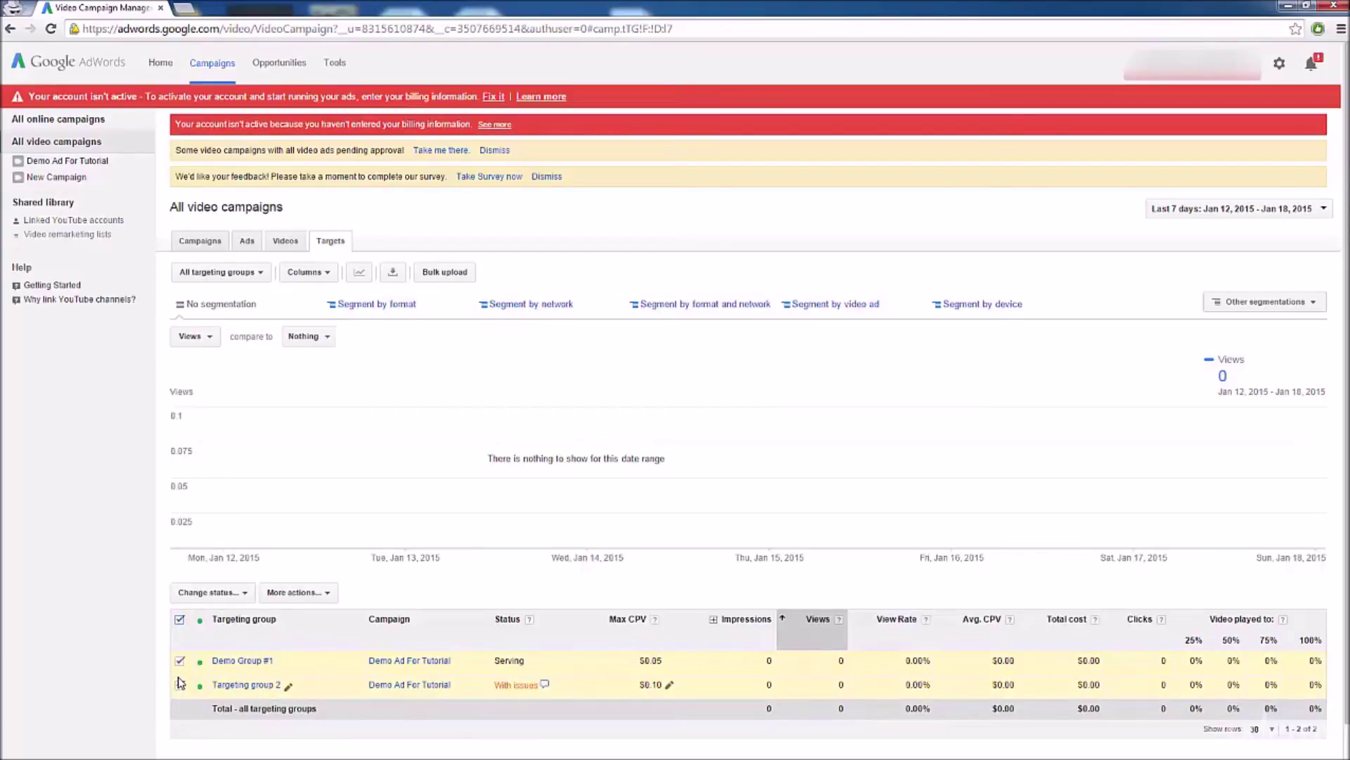
pyautogui.scroll(-1, 122, 659)
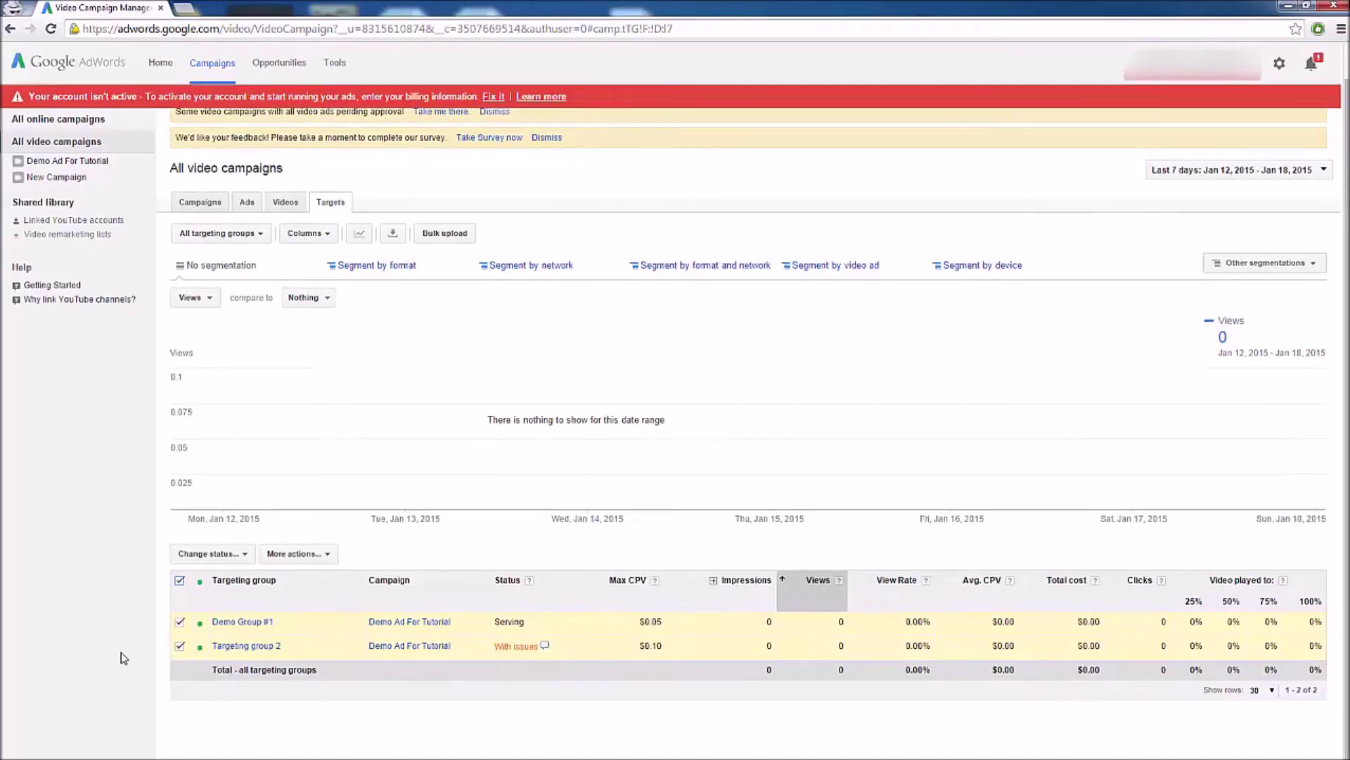
pyautogui.click(330, 557)
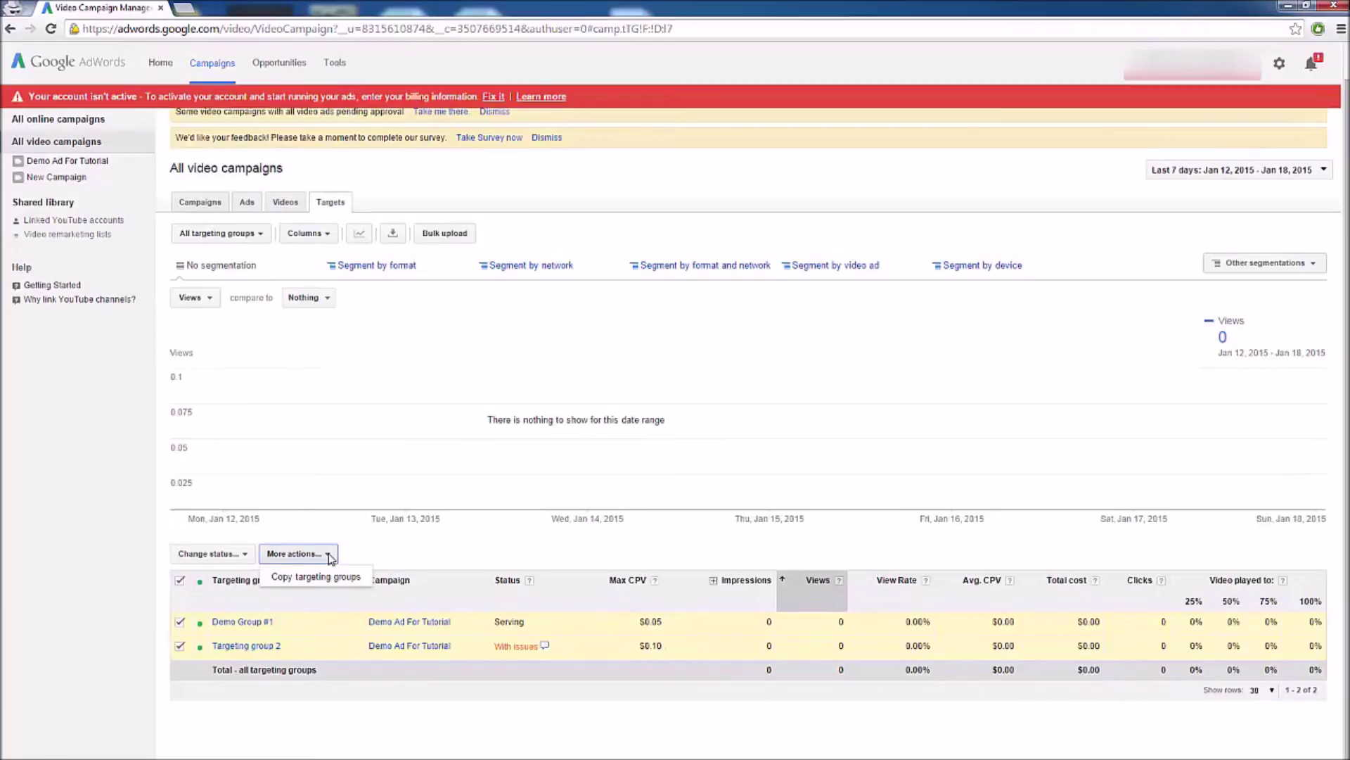
pyautogui.click(329, 578)
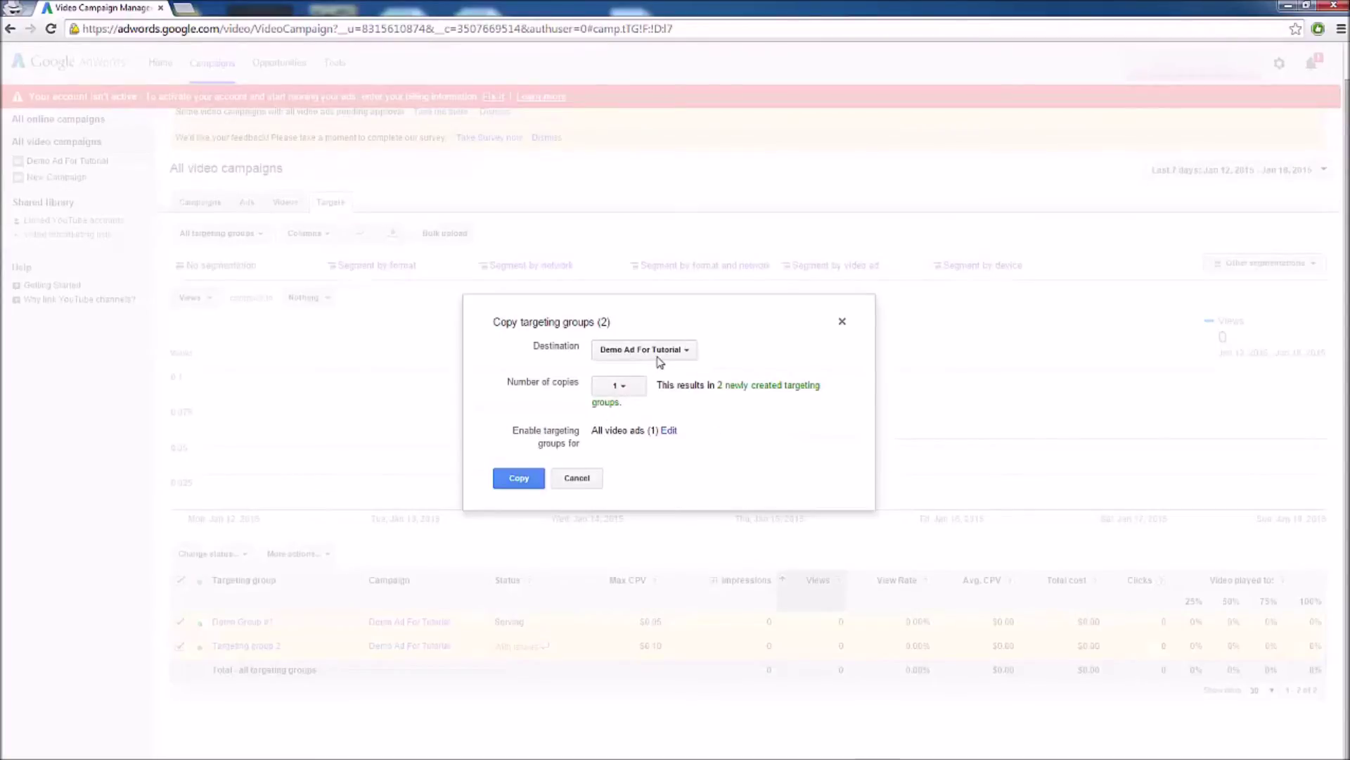
pyautogui.click(673, 353)
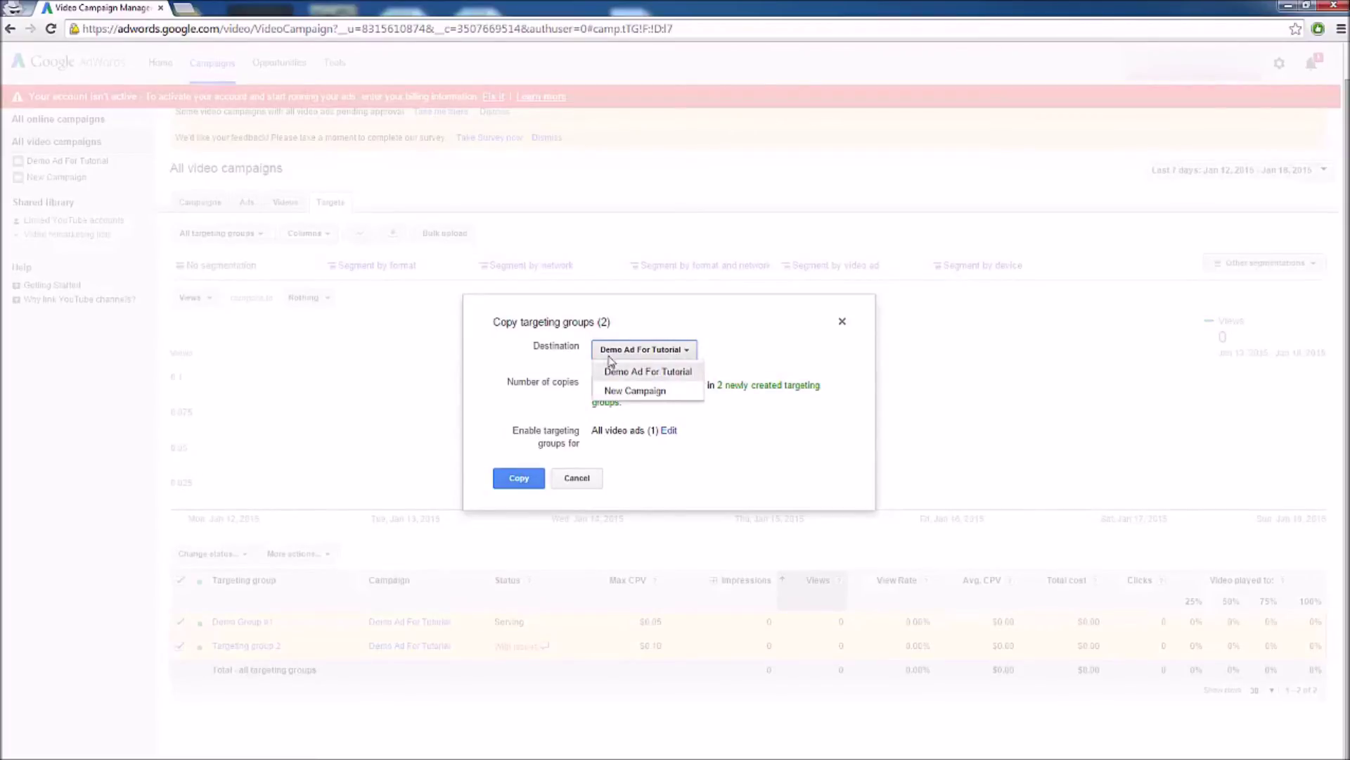
pyautogui.click(636, 391)
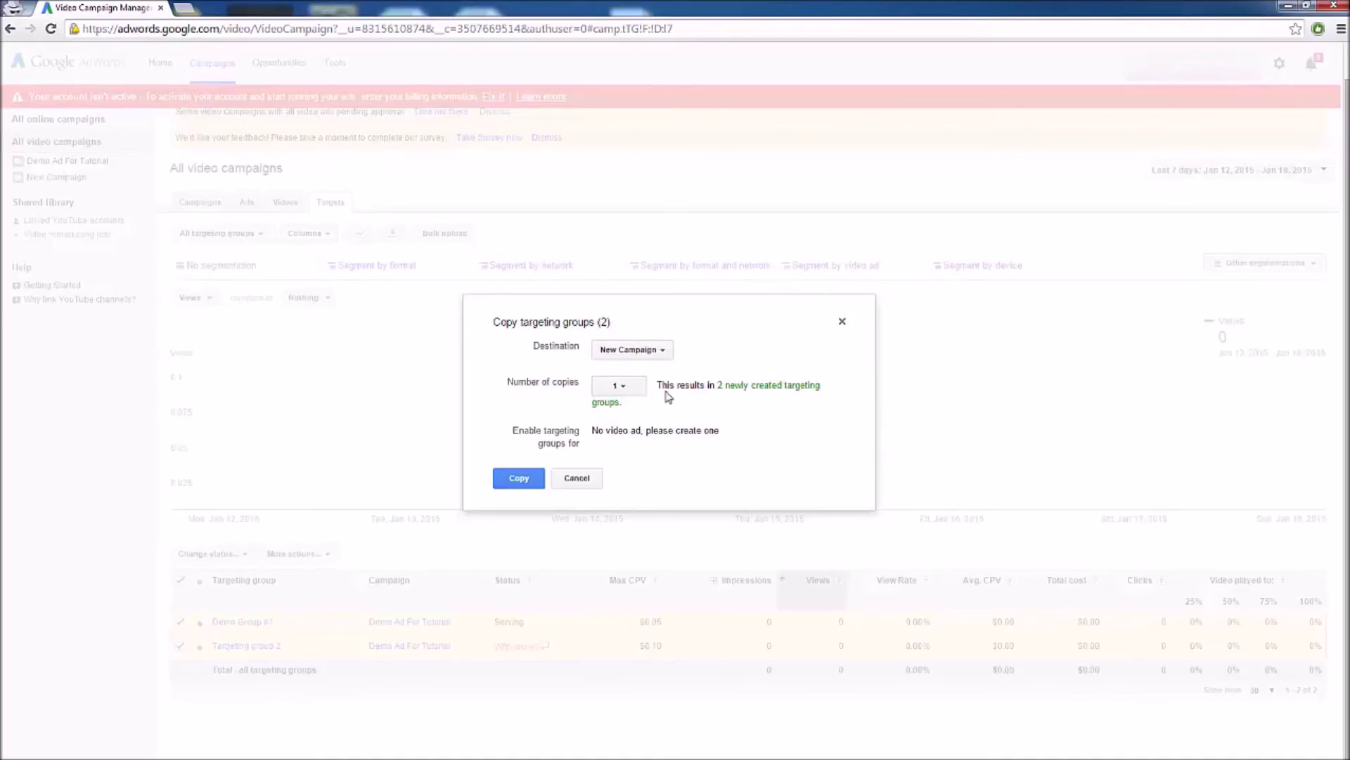
pyautogui.click(505, 484)
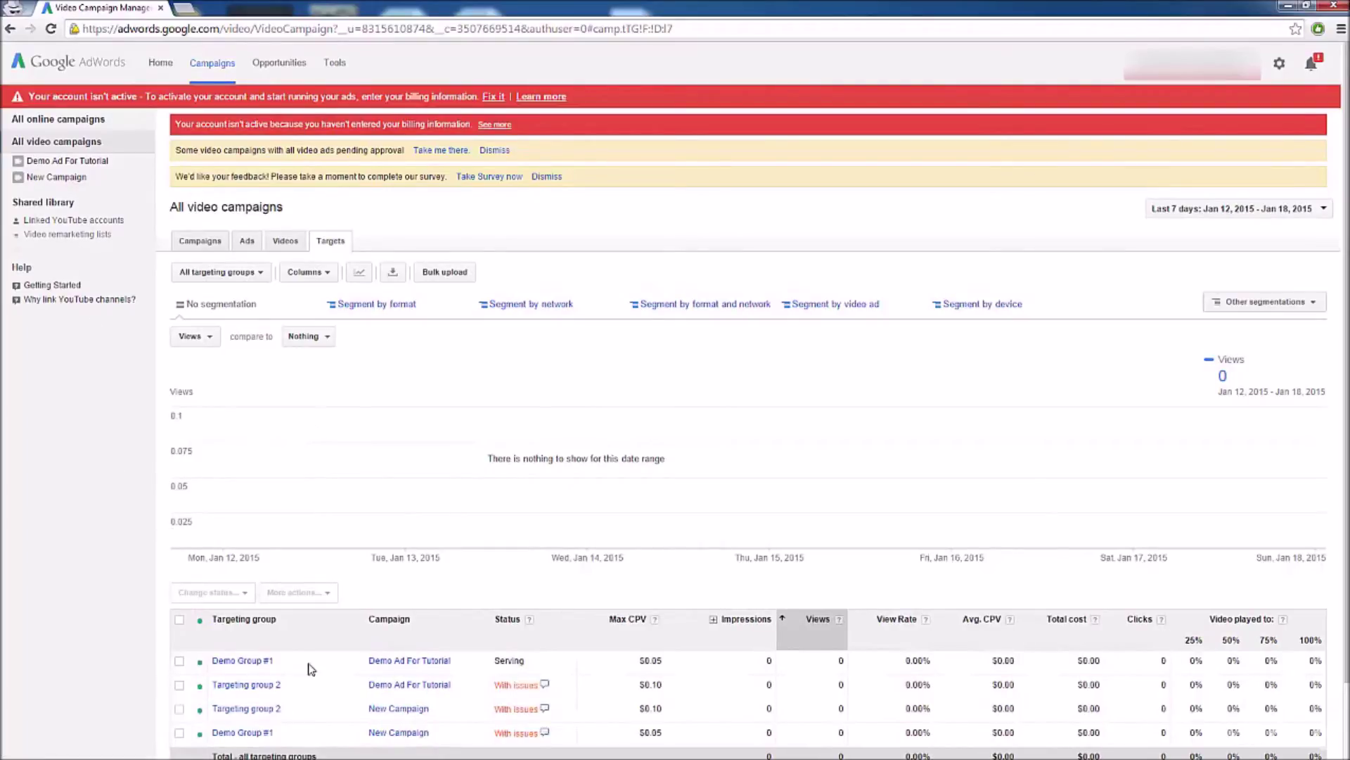
pyautogui.scroll(-1, 323, 664)
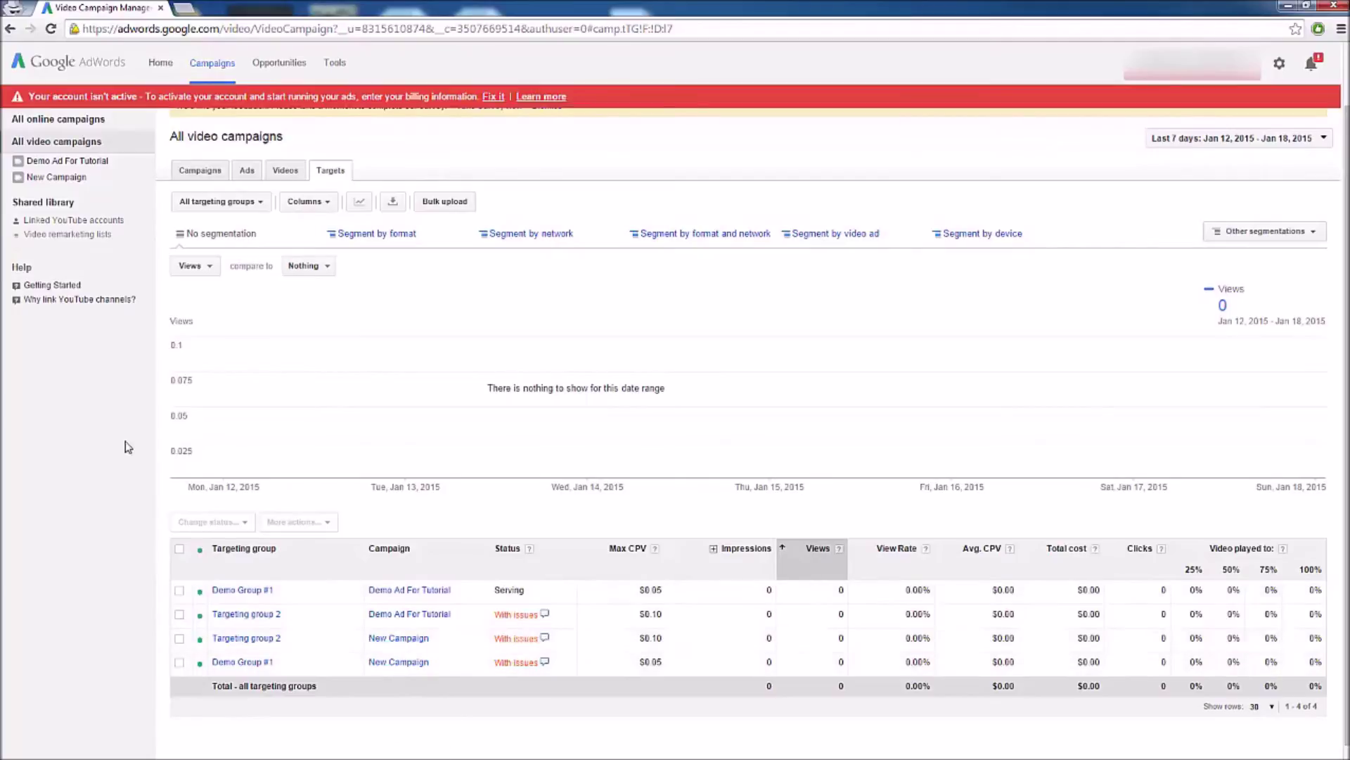
# - Copy the video ad Demo Ad #1 once into New Campaign, enabling it for Targeting group 2 and Demo Group #1
pyautogui.click(243, 172)
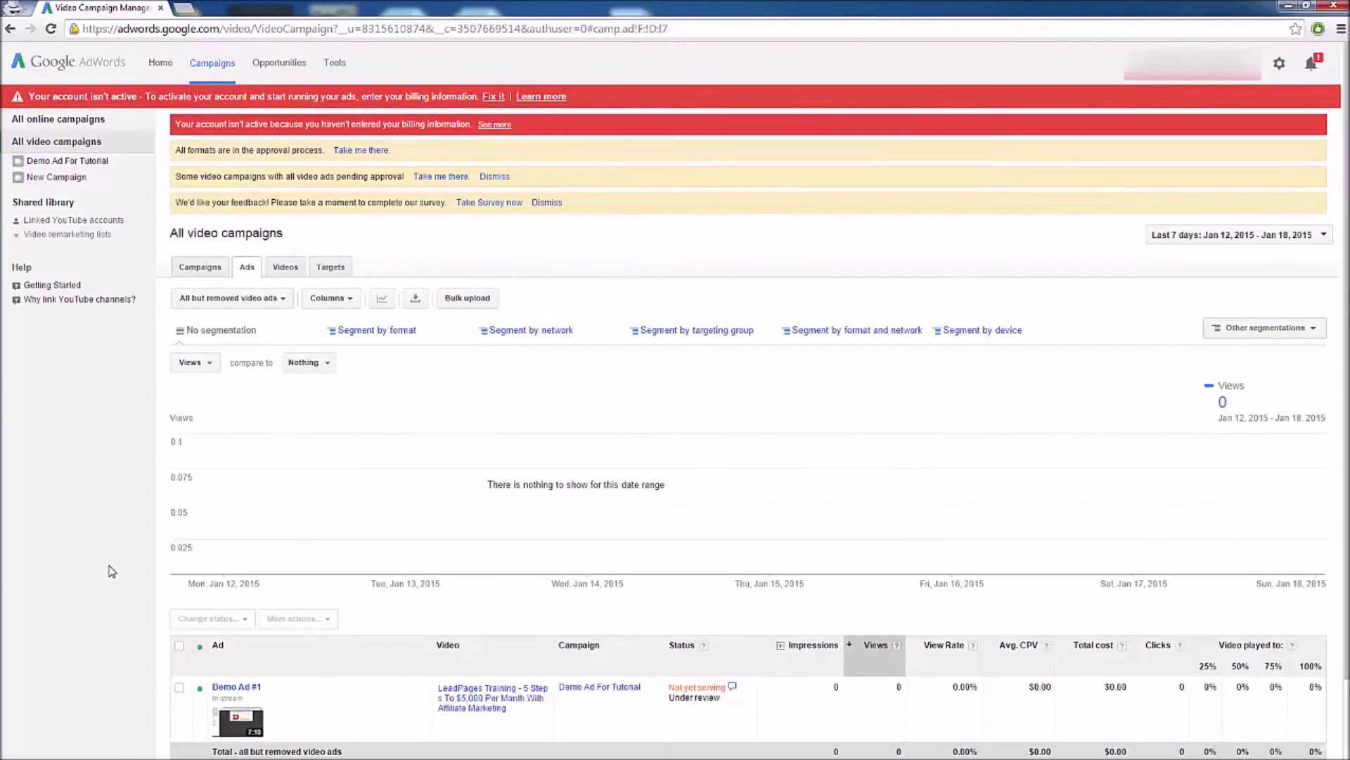
pyautogui.scroll(-1, 116, 577)
pyautogui.click(179, 616)
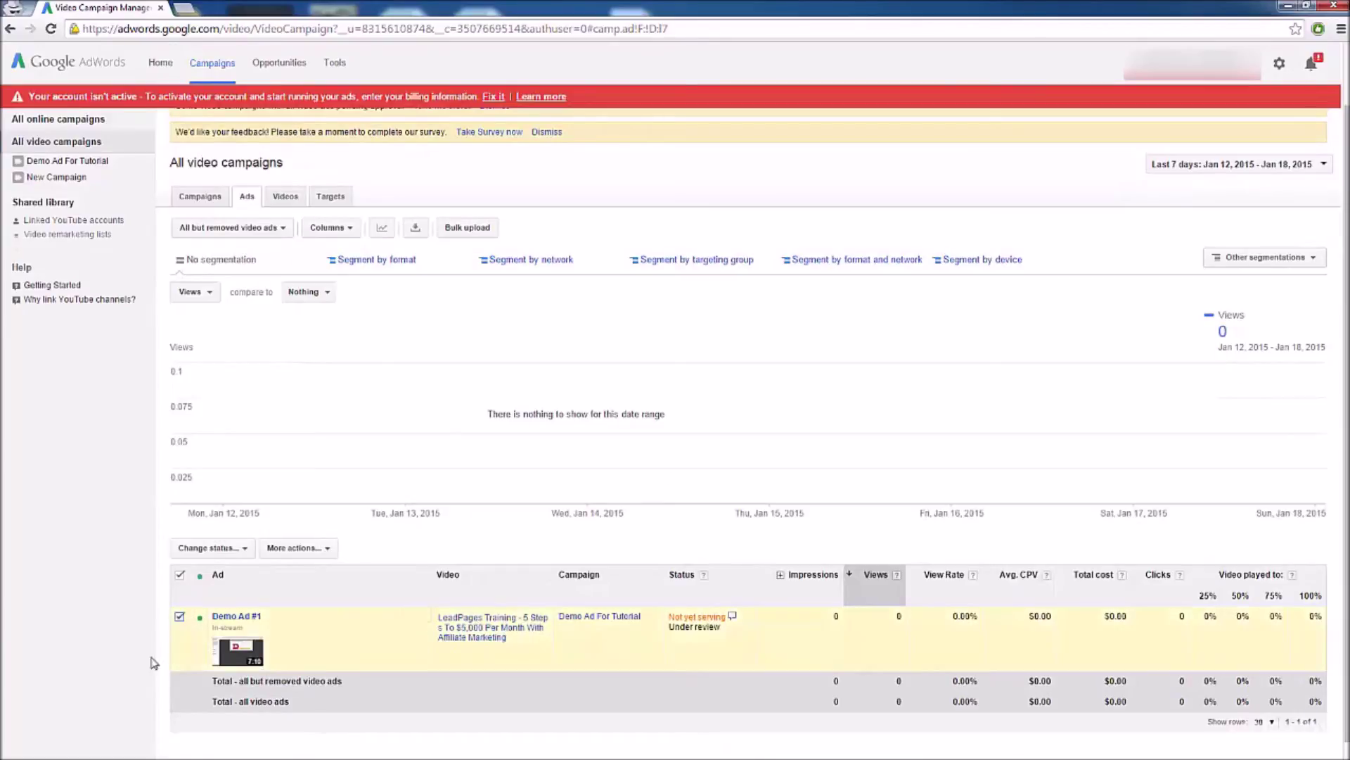
pyautogui.click(326, 551)
pyautogui.click(321, 577)
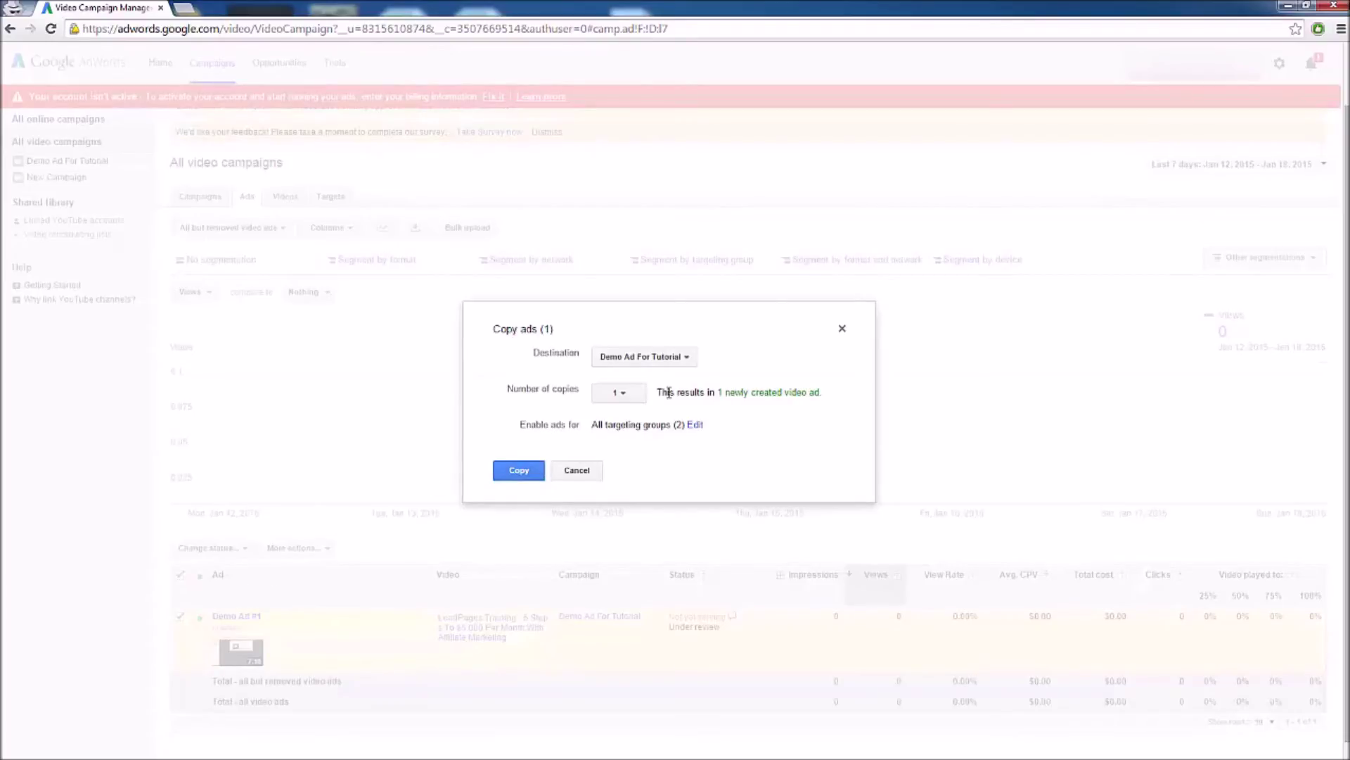
pyautogui.click(689, 359)
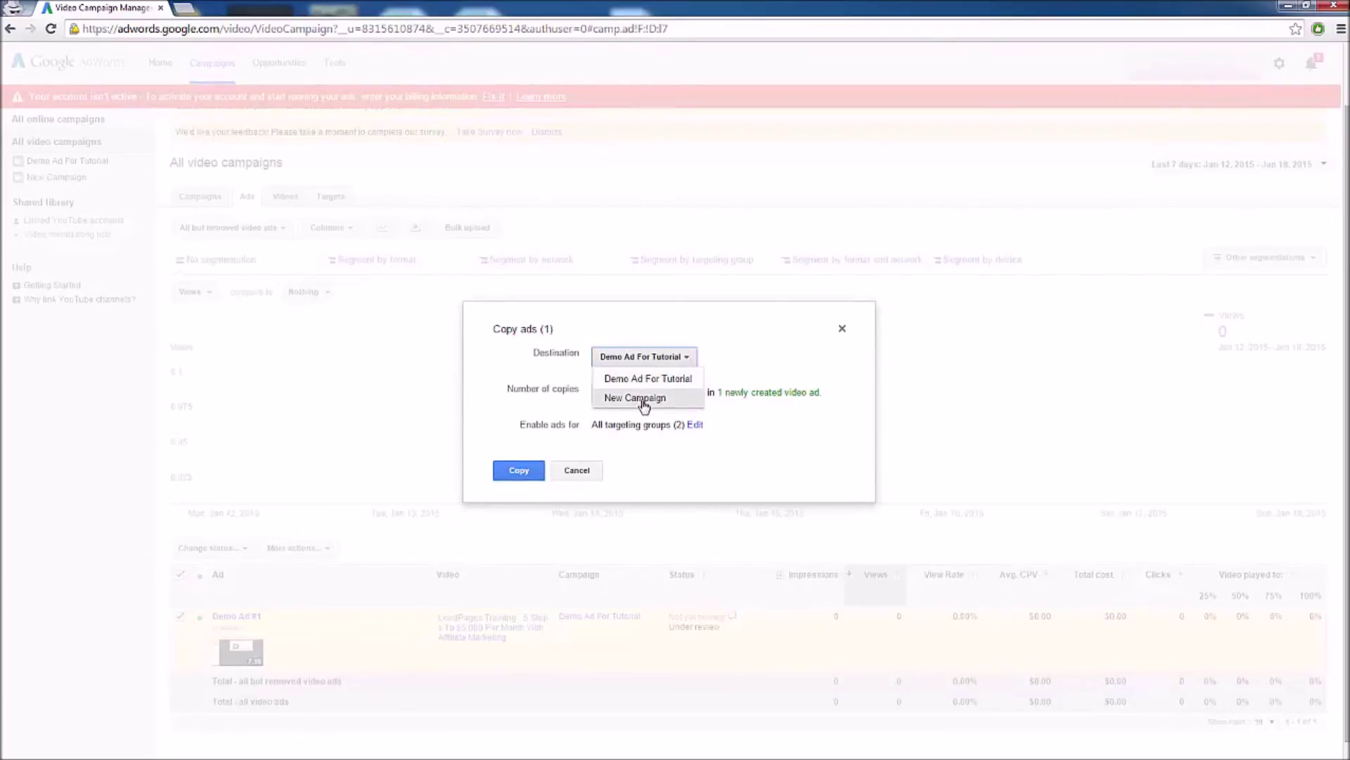
pyautogui.click(640, 398)
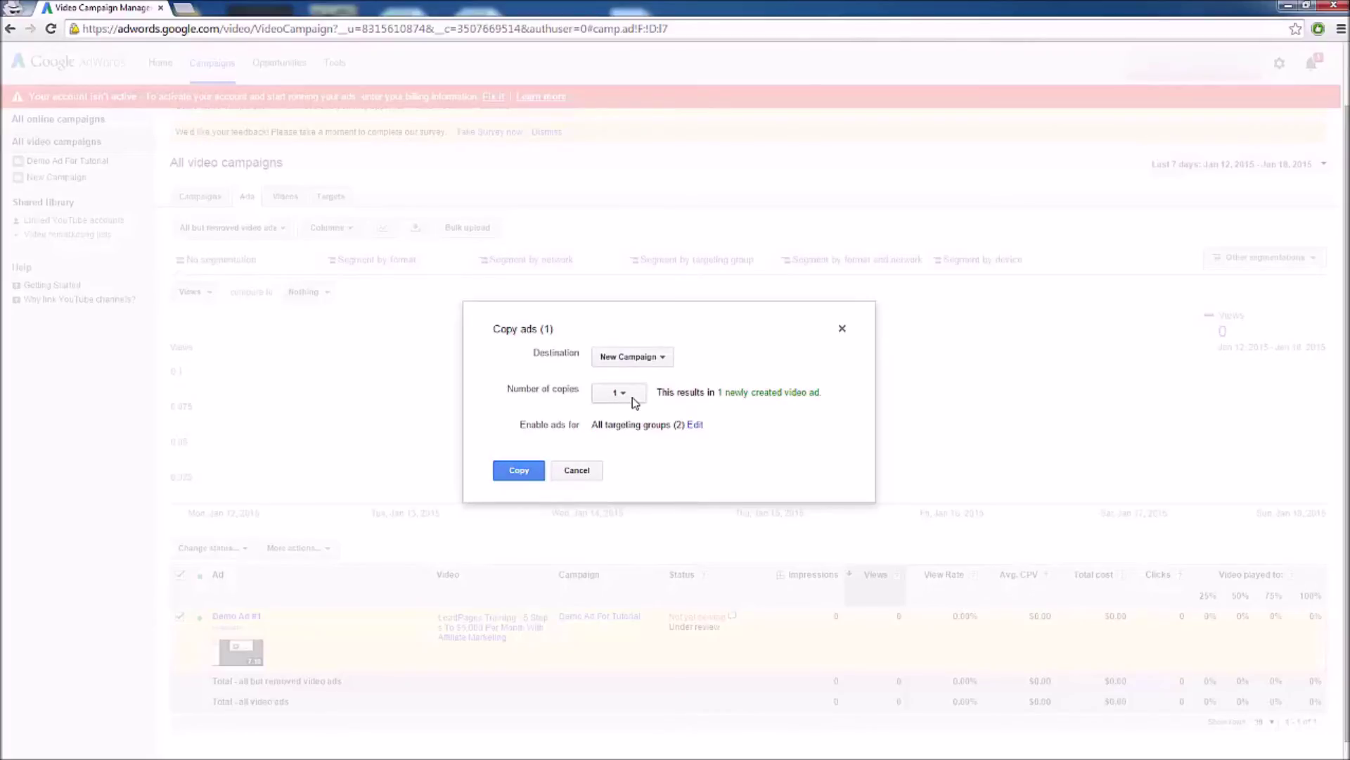
pyautogui.click(624, 425)
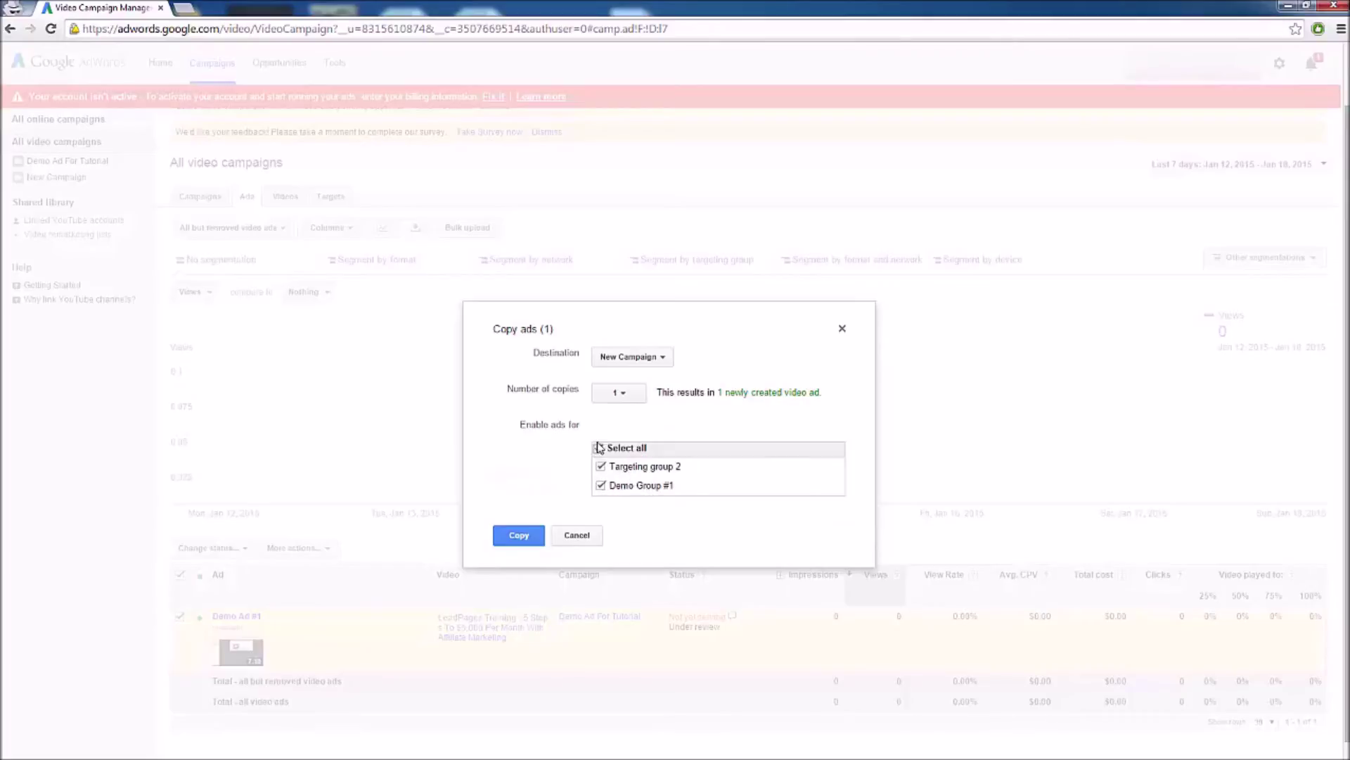
pyautogui.click(599, 450)
pyautogui.click(599, 450)
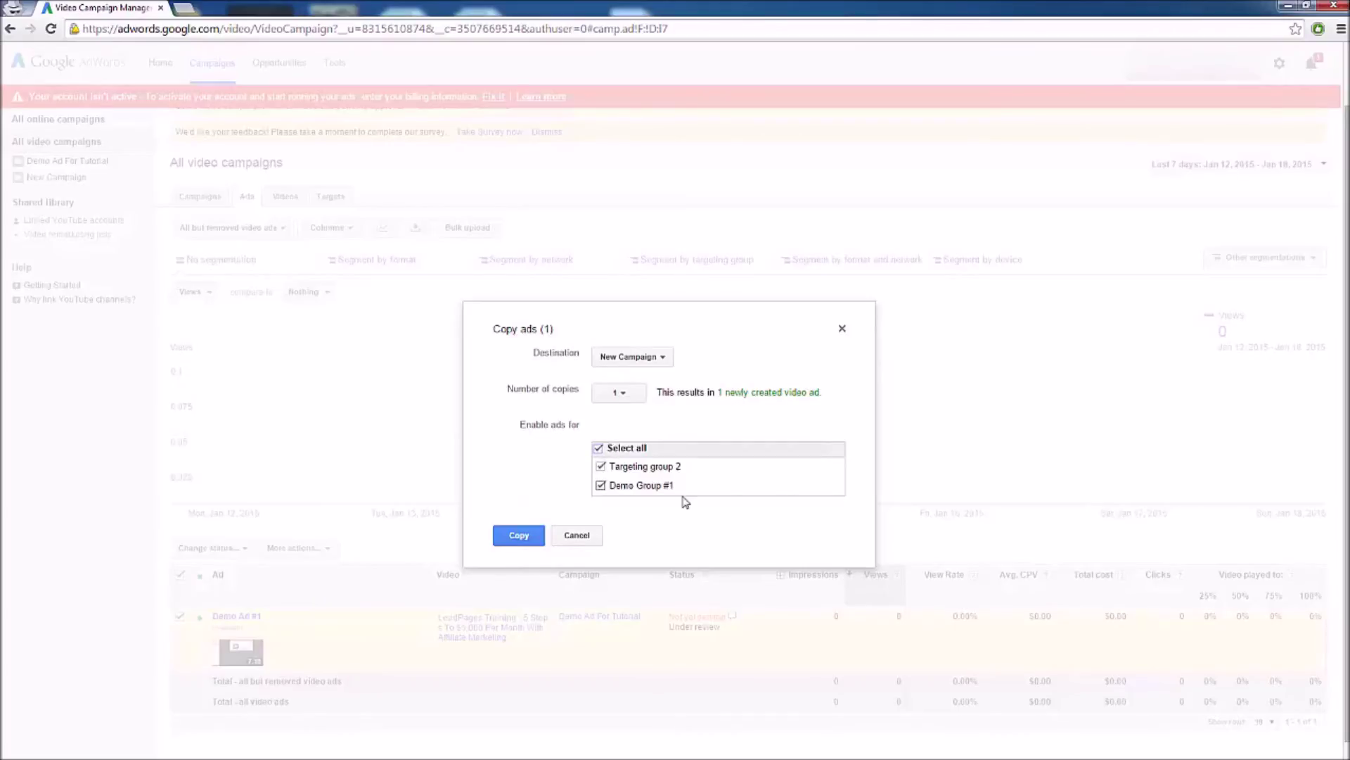
pyautogui.click(519, 535)
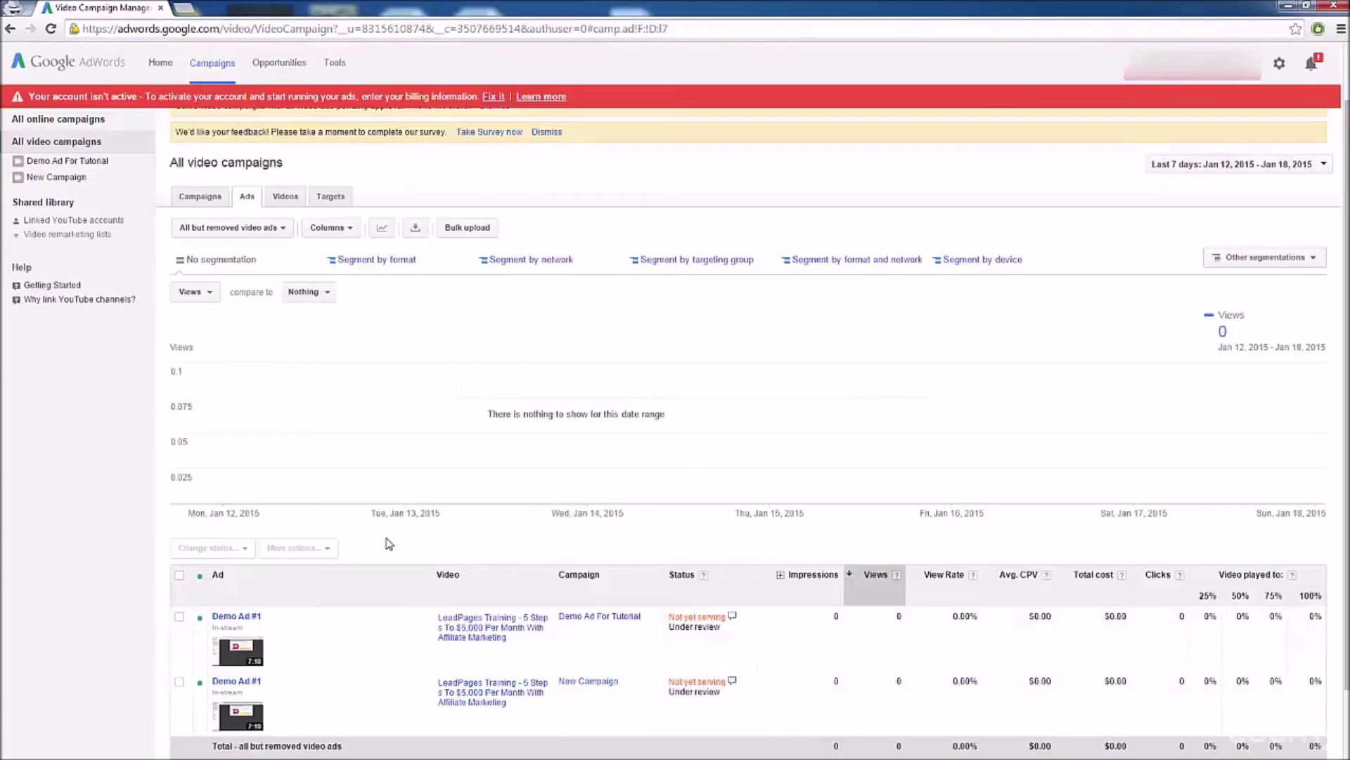
pyautogui.scroll(-2, 389, 544)
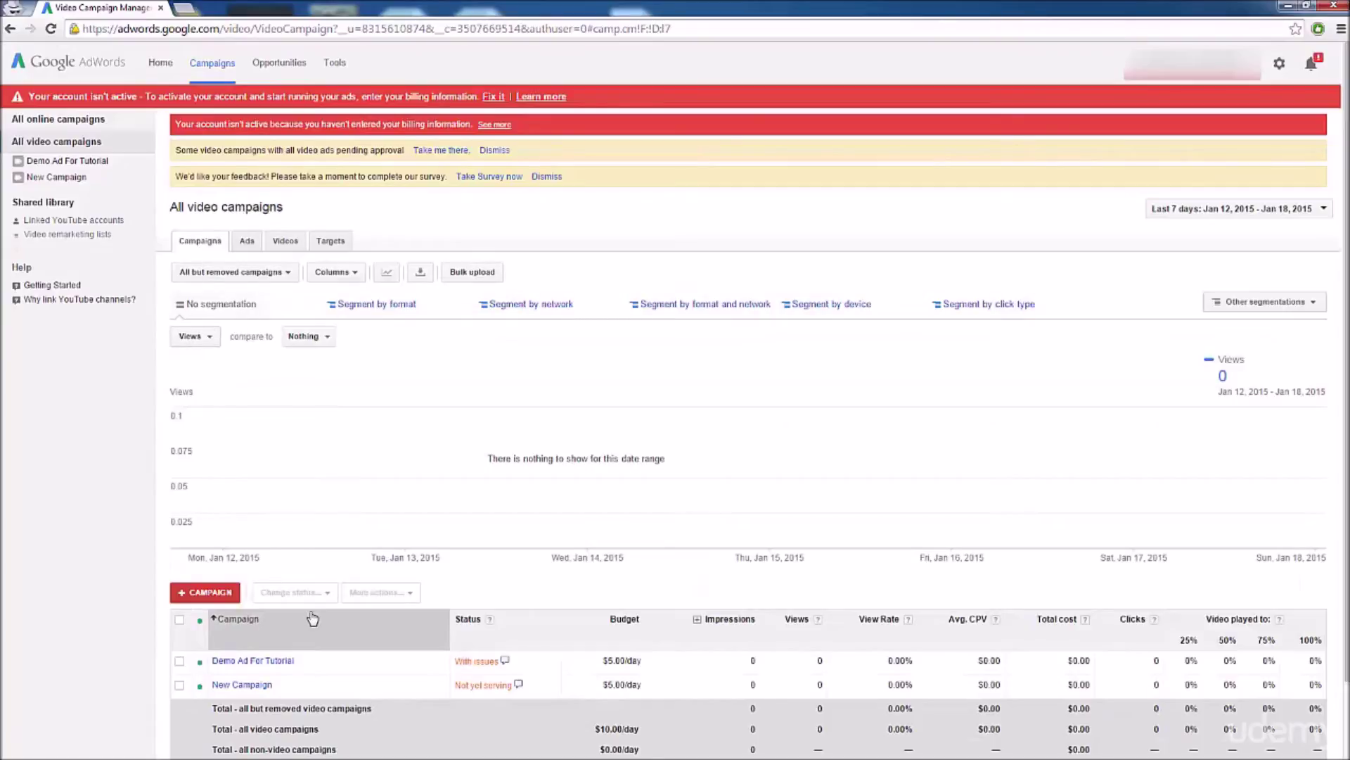
# - Make 2 copies of the Demo Ad For Tutorial campaign, including all ads and targeting groups, with no end date
pyautogui.click(180, 663)
pyautogui.click(410, 594)
pyautogui.click(392, 619)
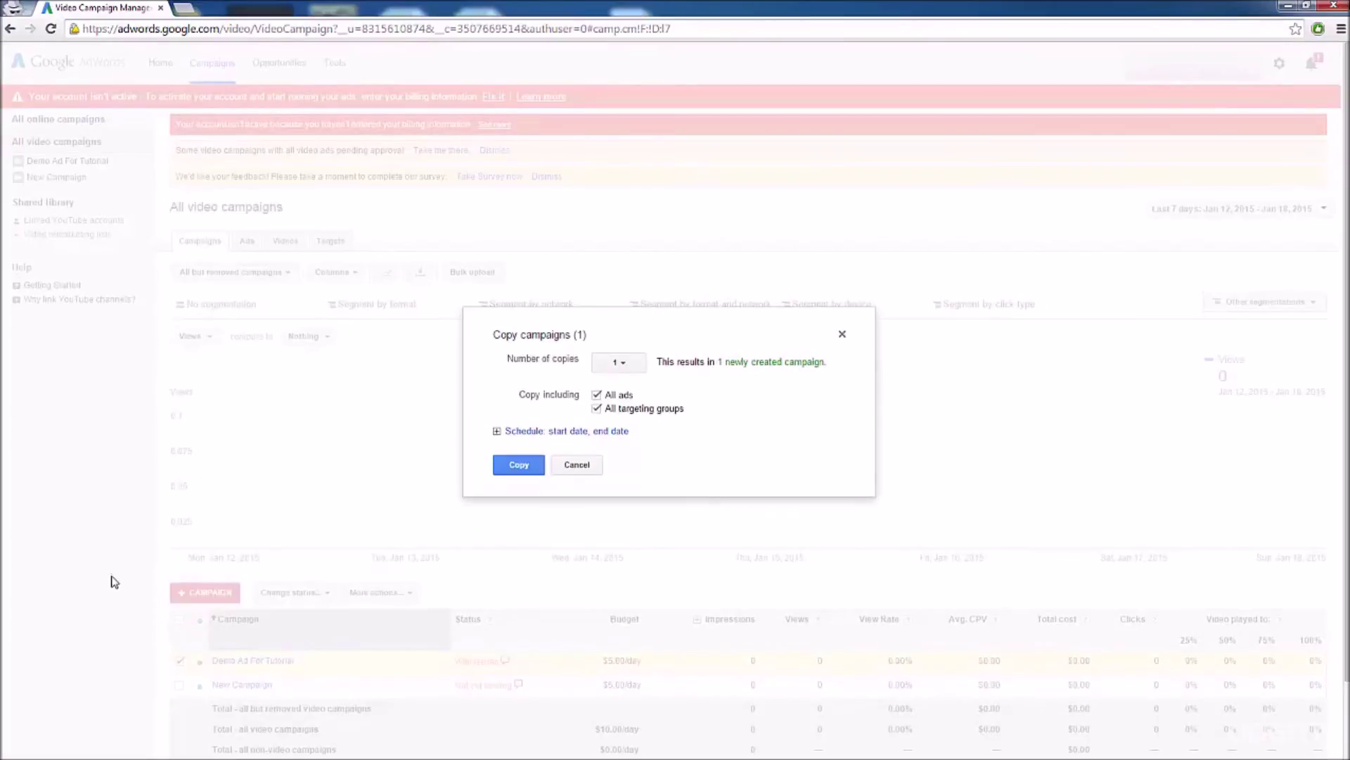
pyautogui.click(630, 364)
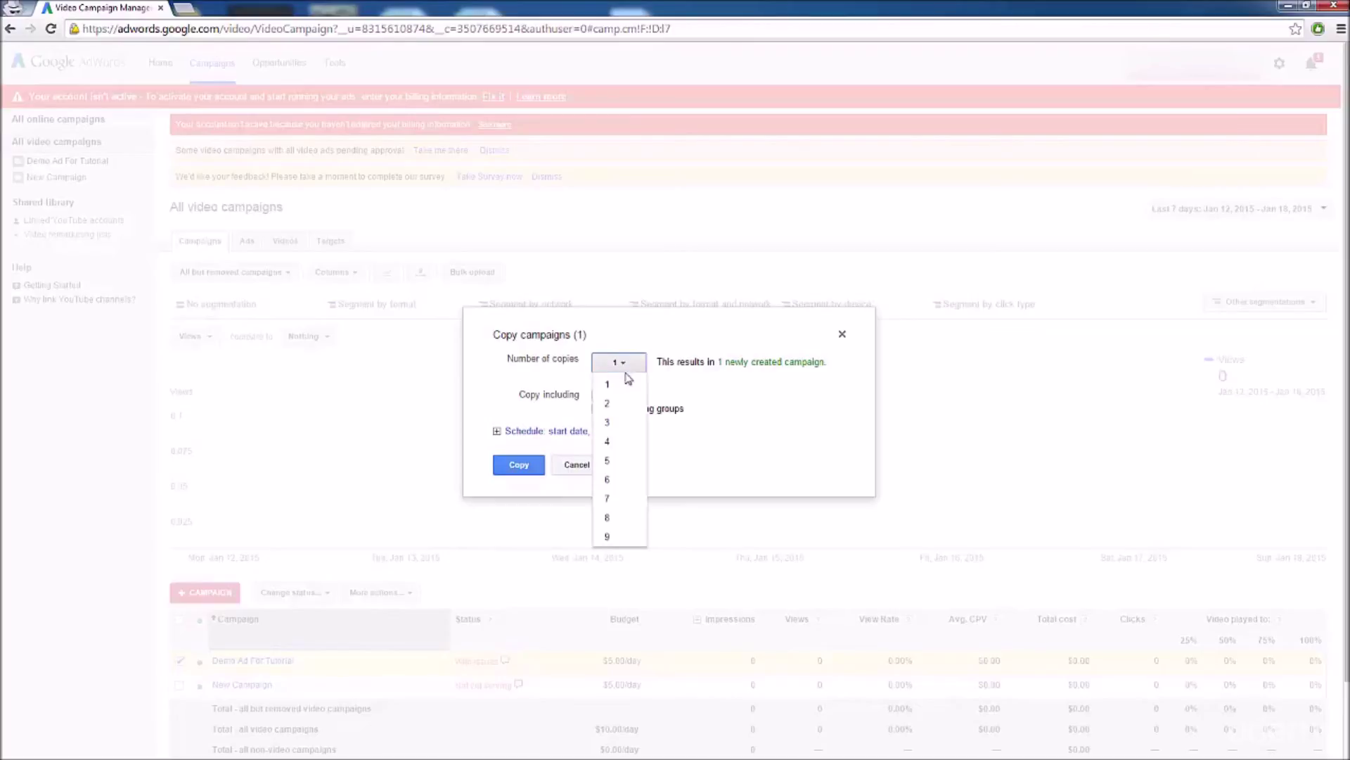
pyautogui.click(620, 404)
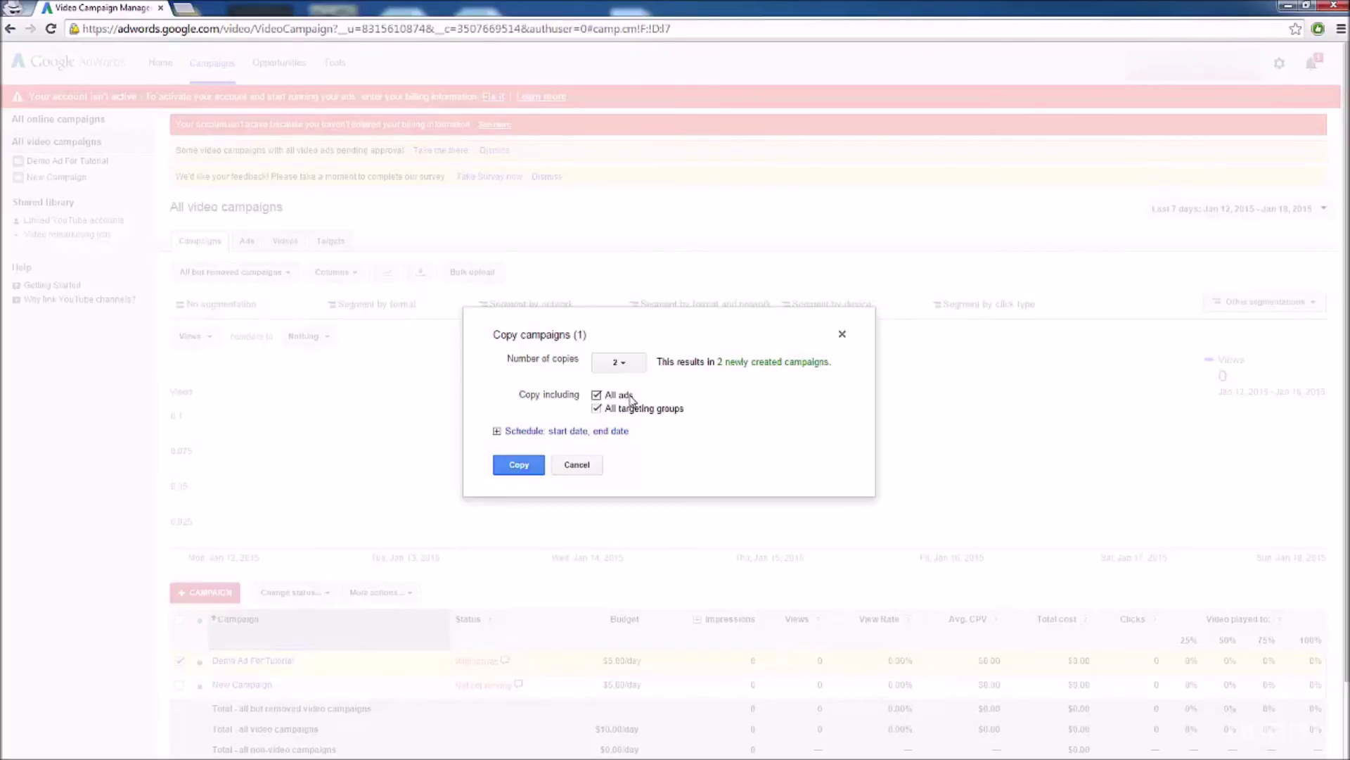
pyautogui.click(620, 431)
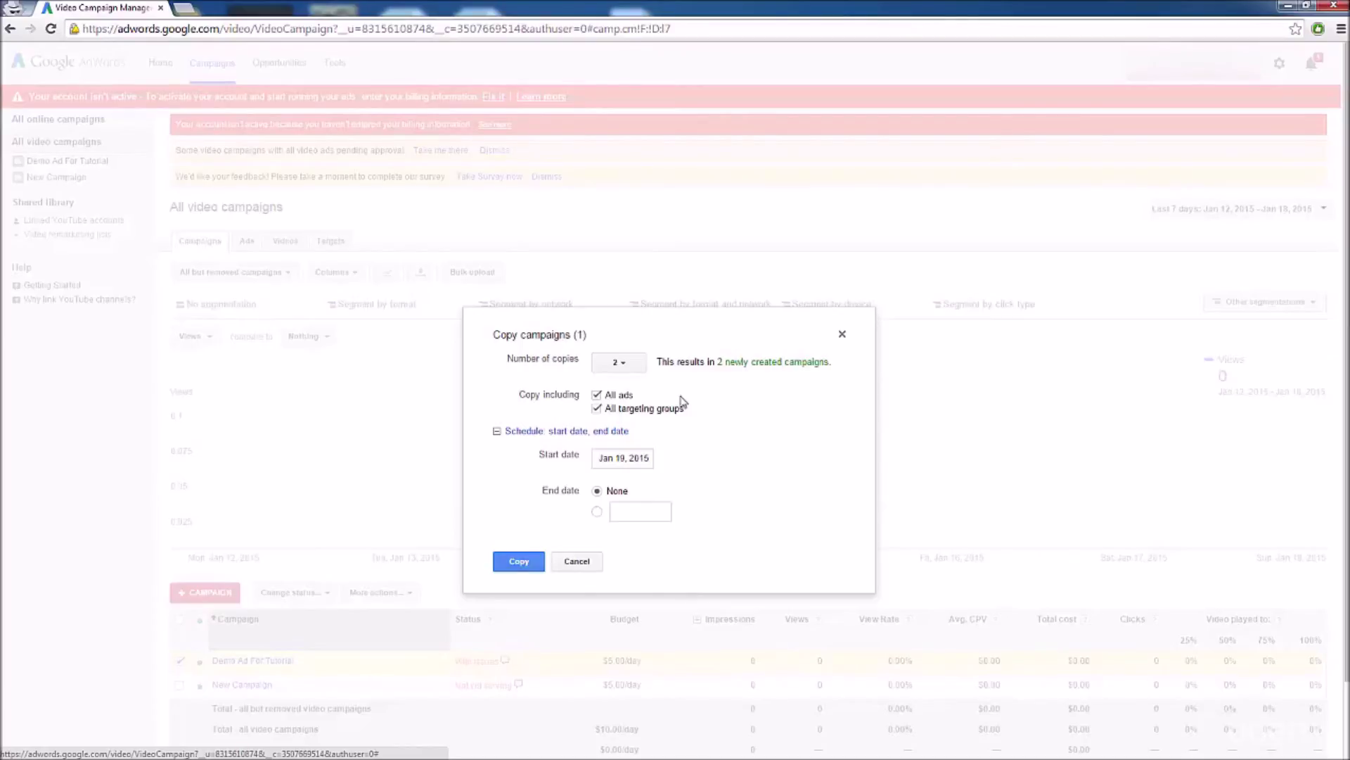
pyautogui.click(519, 563)
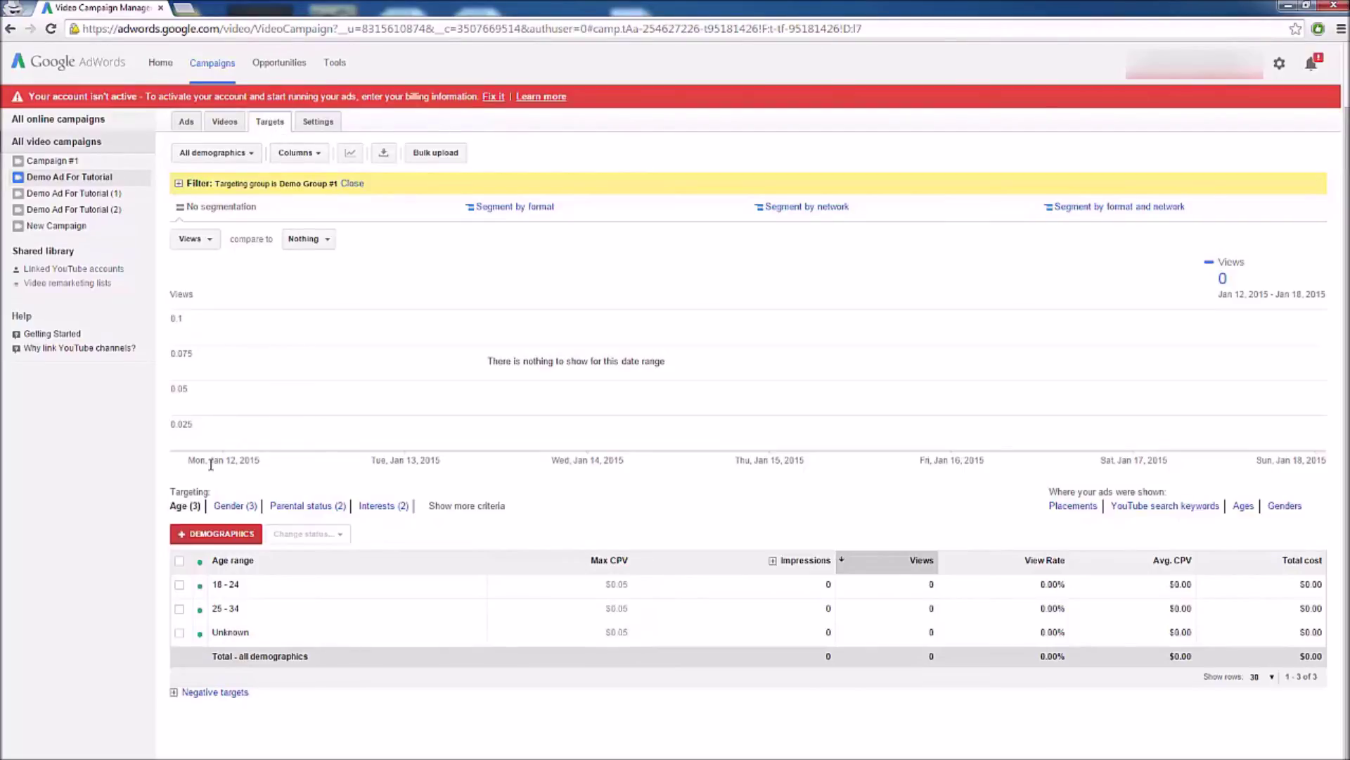
# - Show the negative targets and add Games and Content suitable for teens (DV-T) to New Campaign's campaign-level category exclusions
pyautogui.click(218, 693)
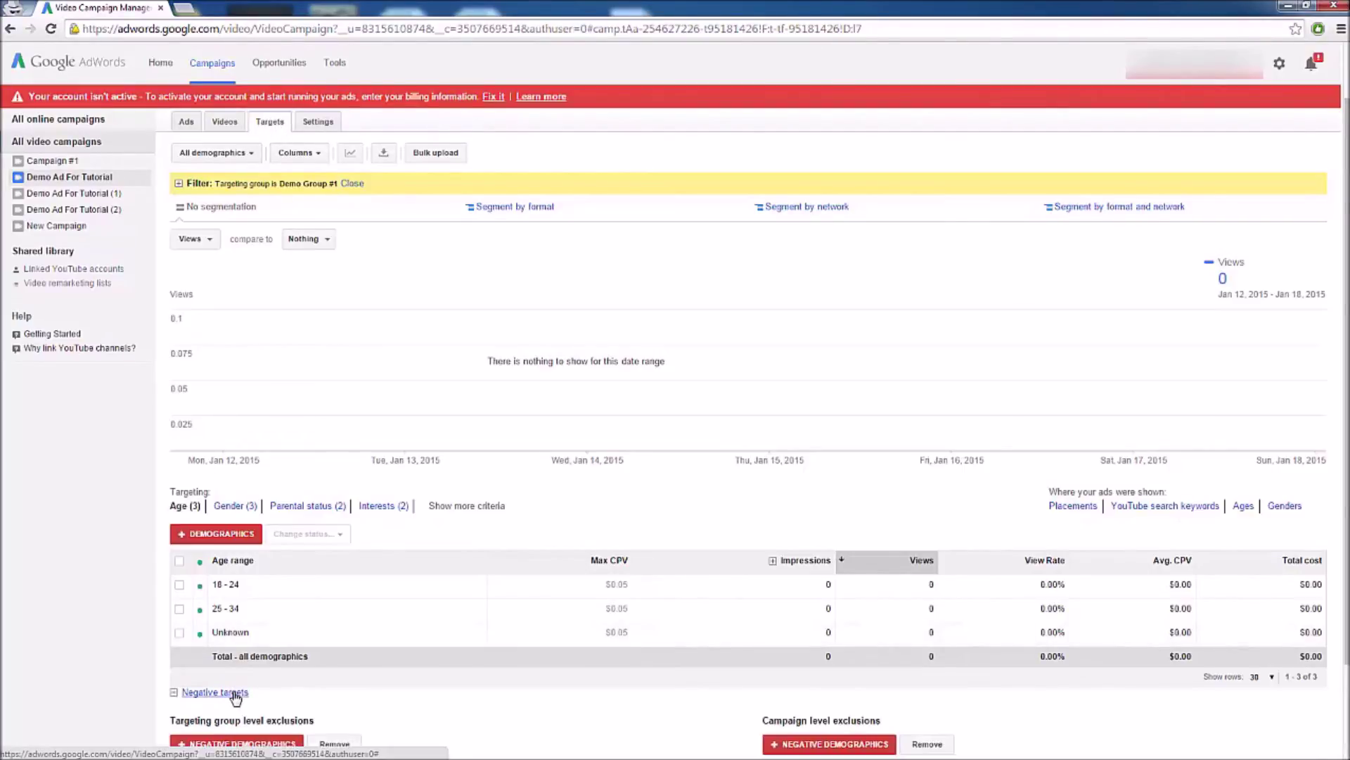
pyautogui.scroll(-2, 135, 674)
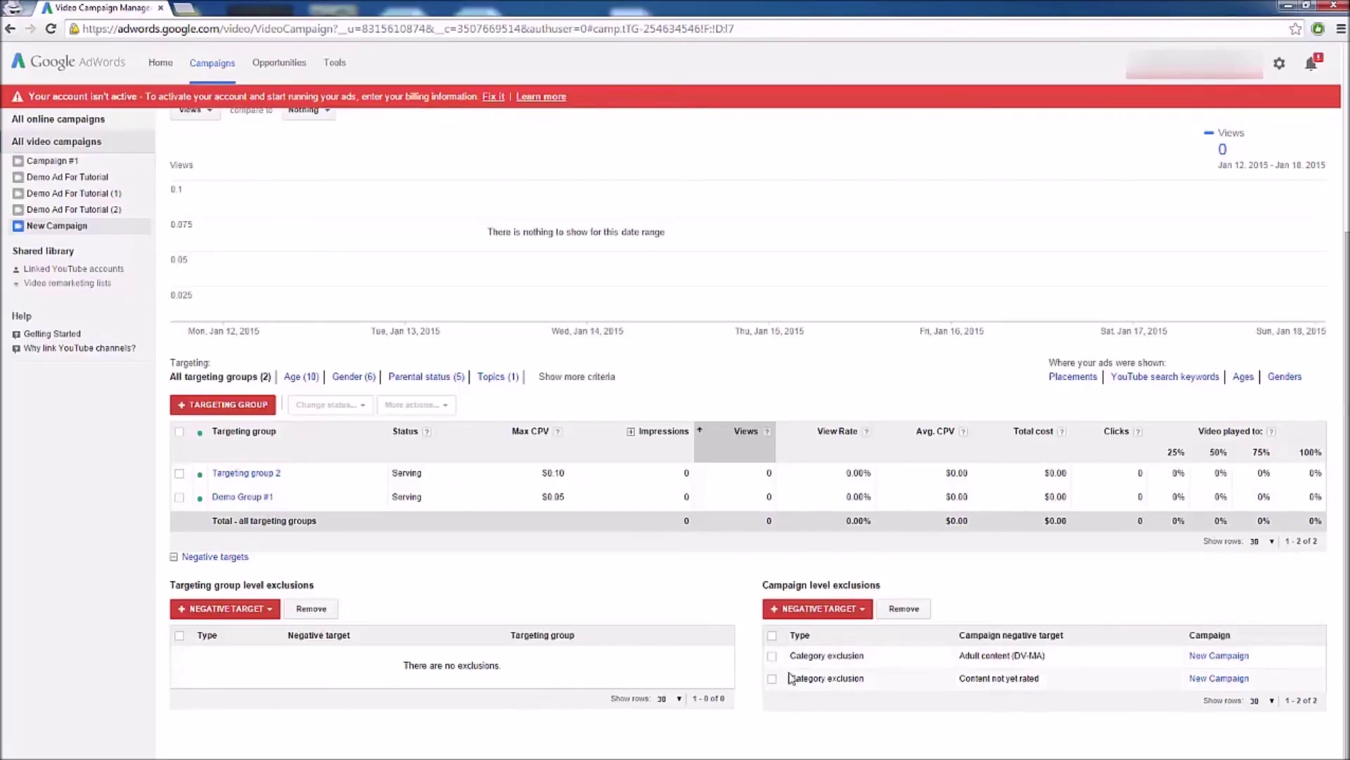
pyautogui.click(772, 655)
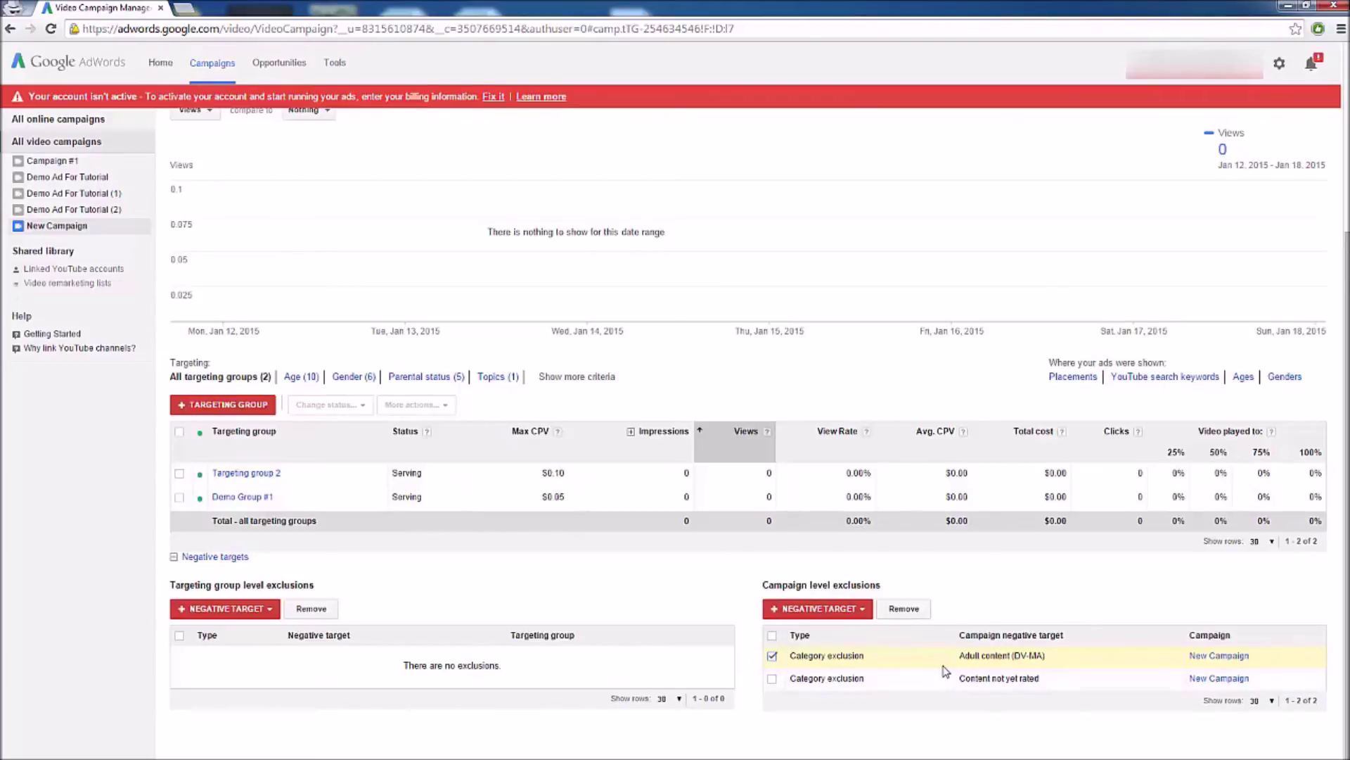
pyautogui.click(772, 656)
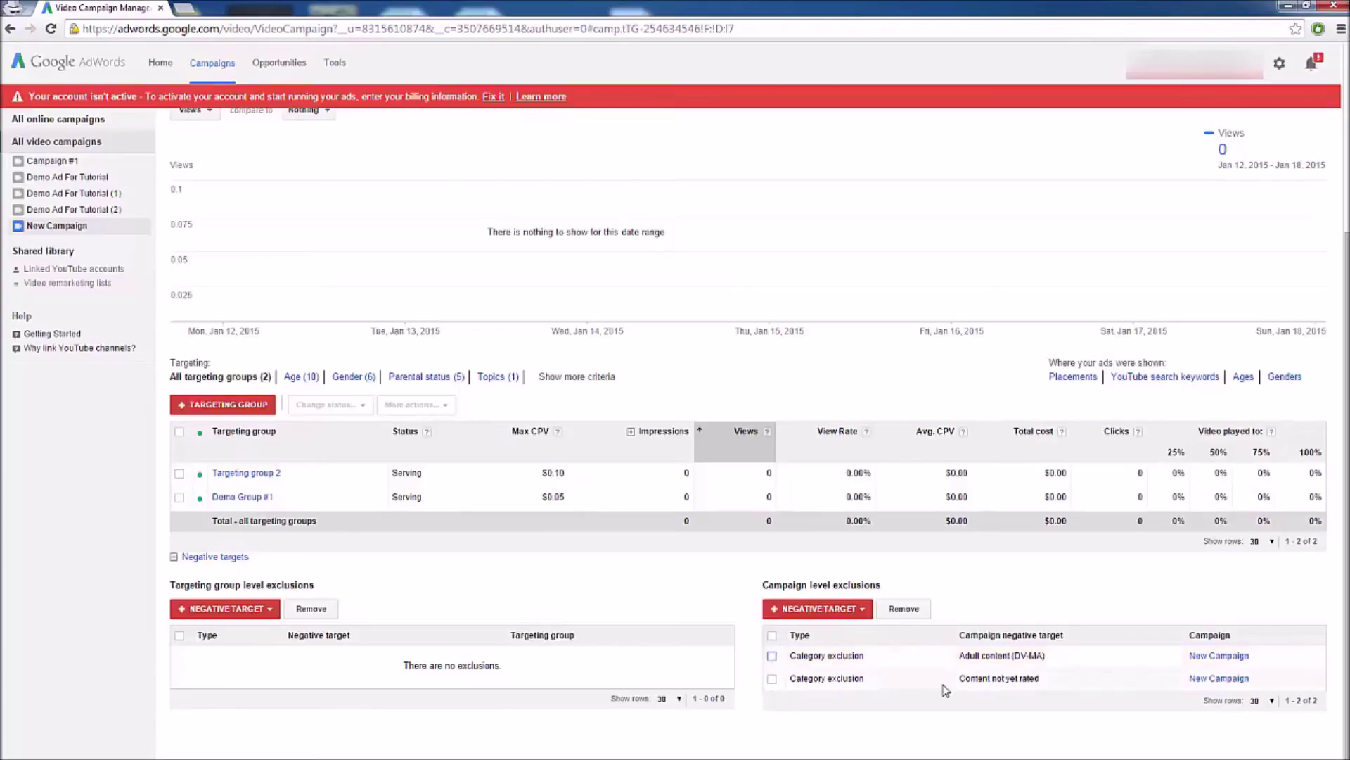
pyautogui.click(859, 613)
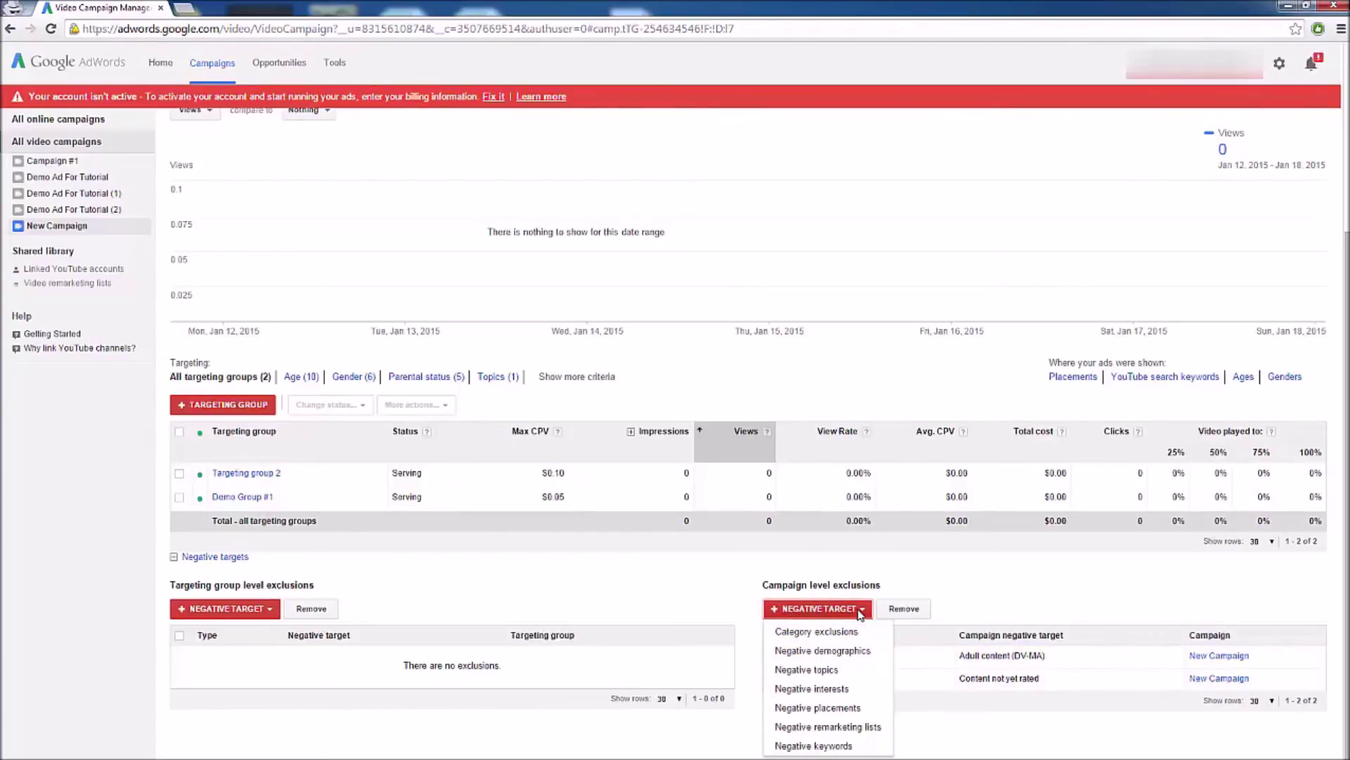
pyautogui.click(809, 631)
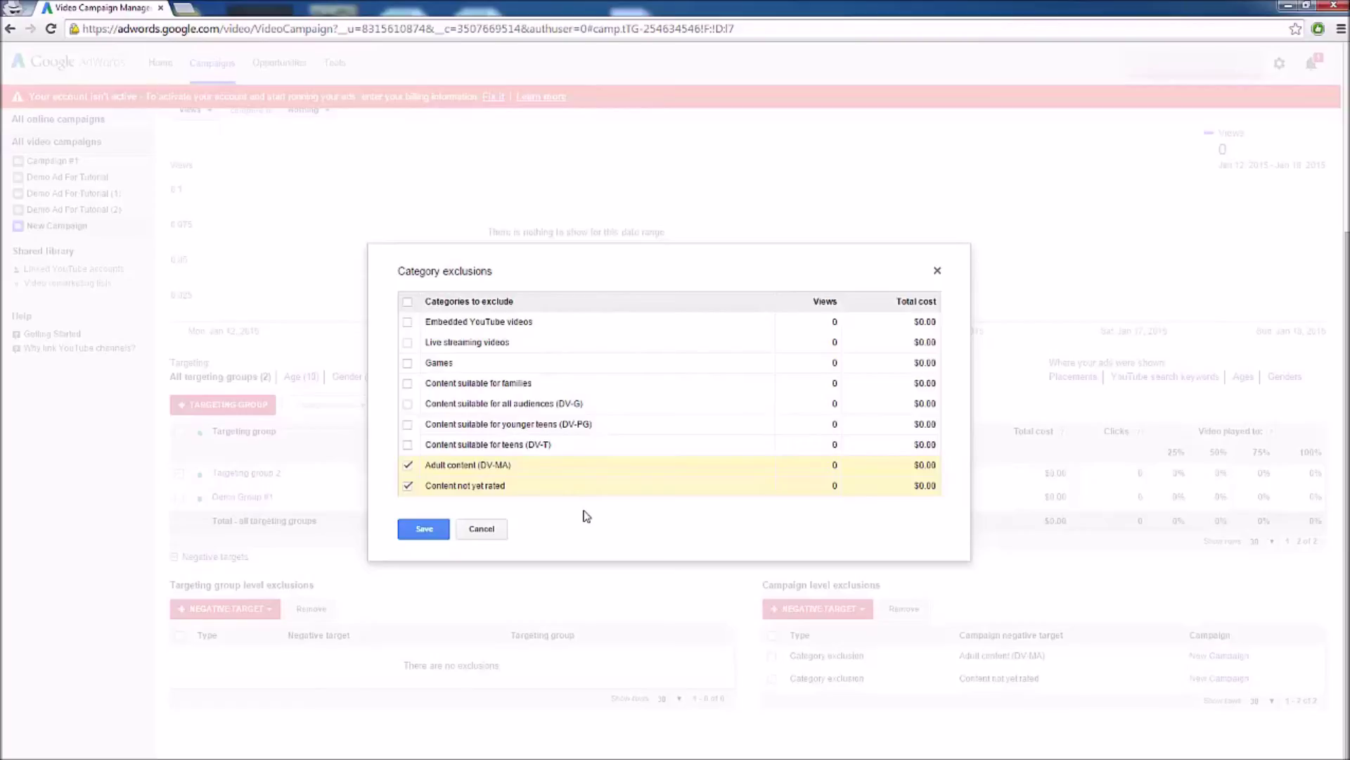
pyautogui.click(408, 445)
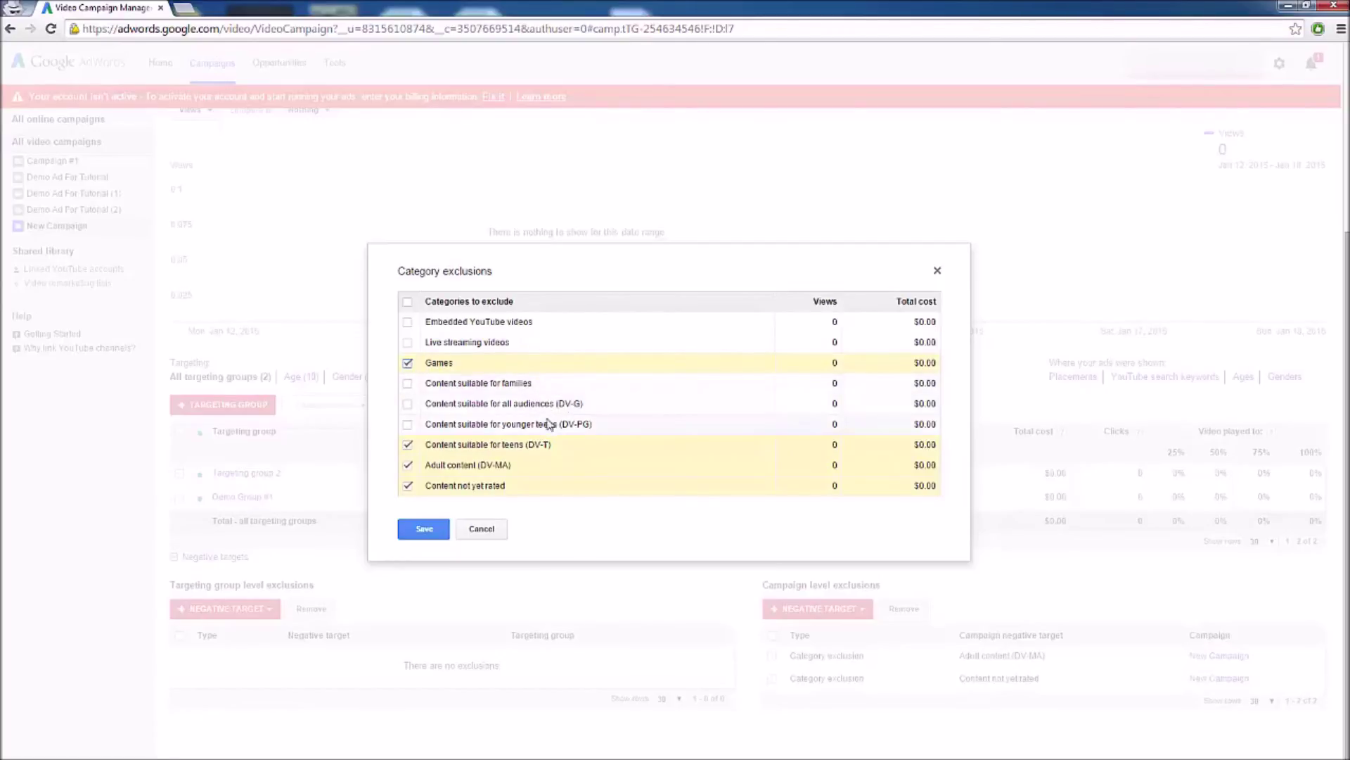
pyautogui.click(422, 528)
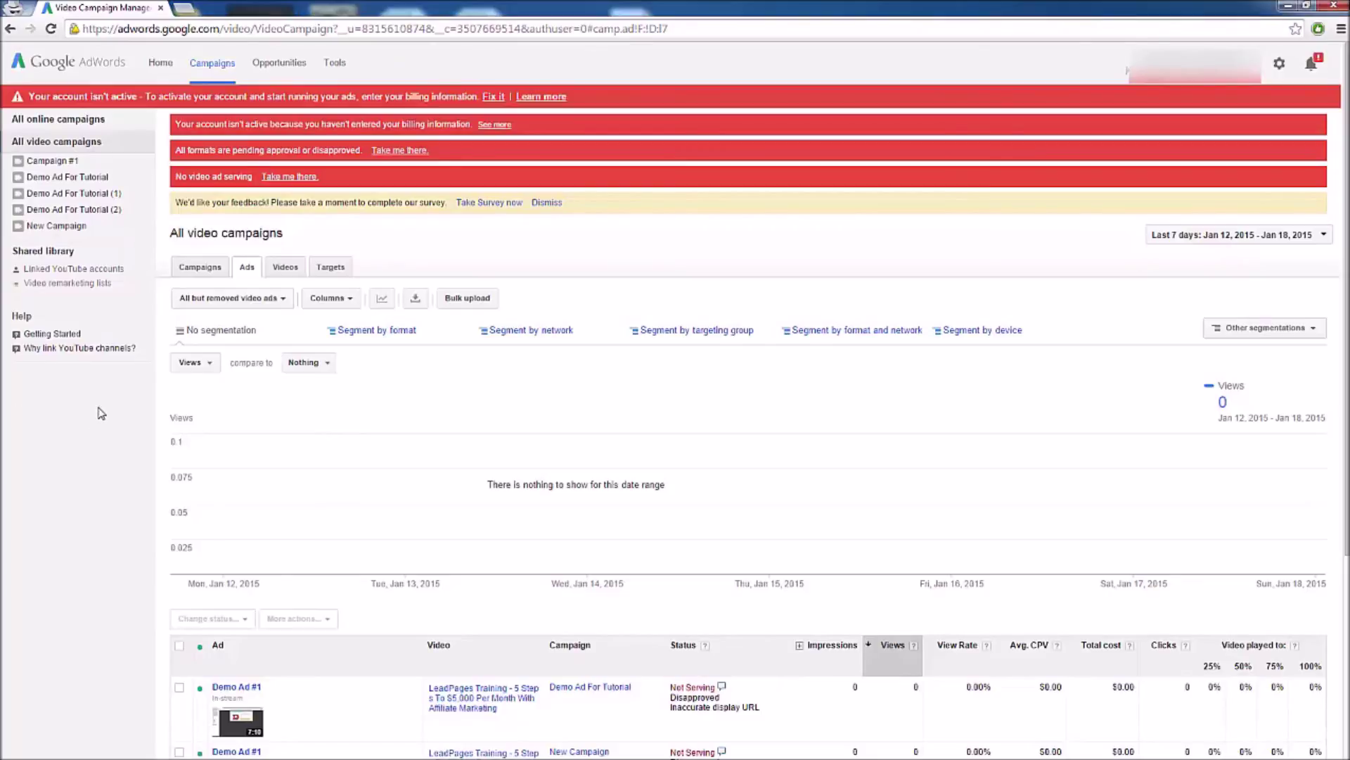
# - Review the list of all video ads and open the performance details of the LeadPages Training video
pyautogui.scroll(-1, 120, 380)
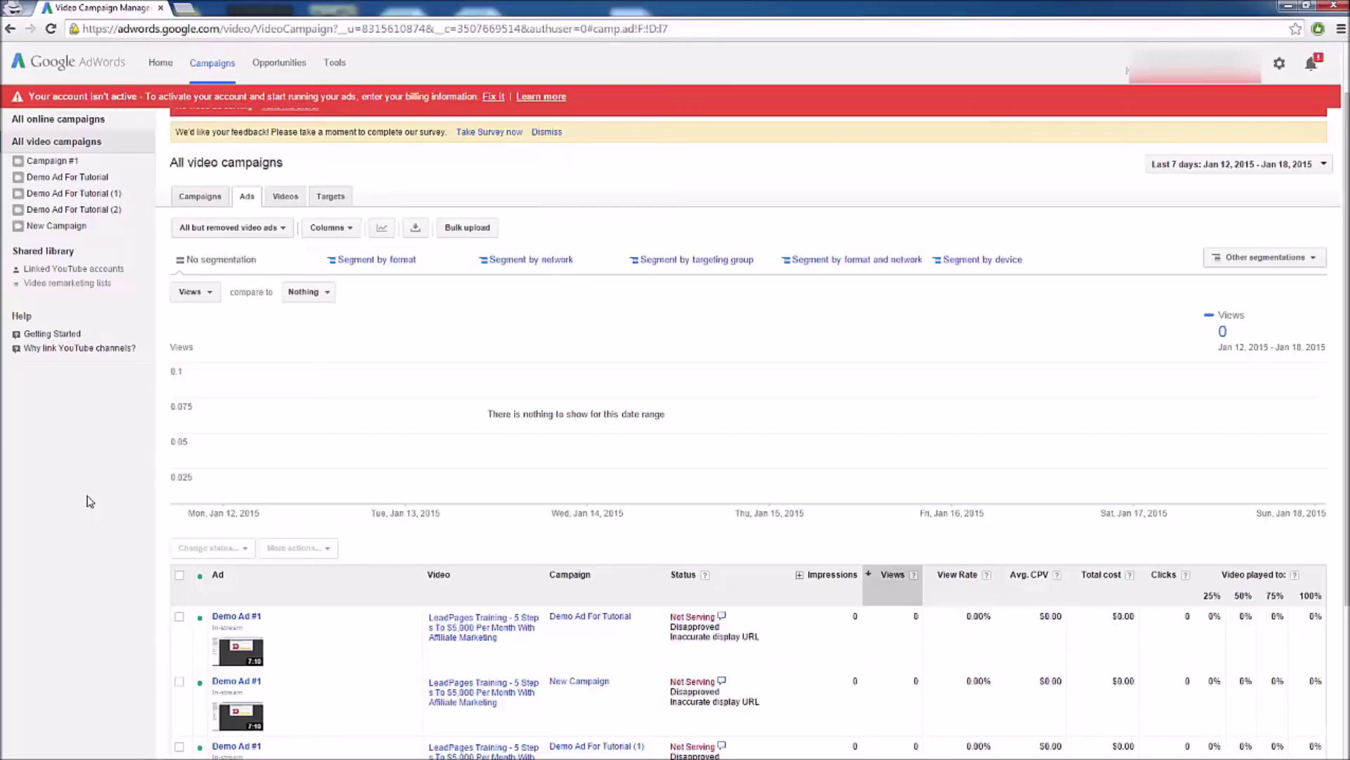
pyautogui.scroll(1, 99, 551)
pyautogui.scroll(-2, 100, 552)
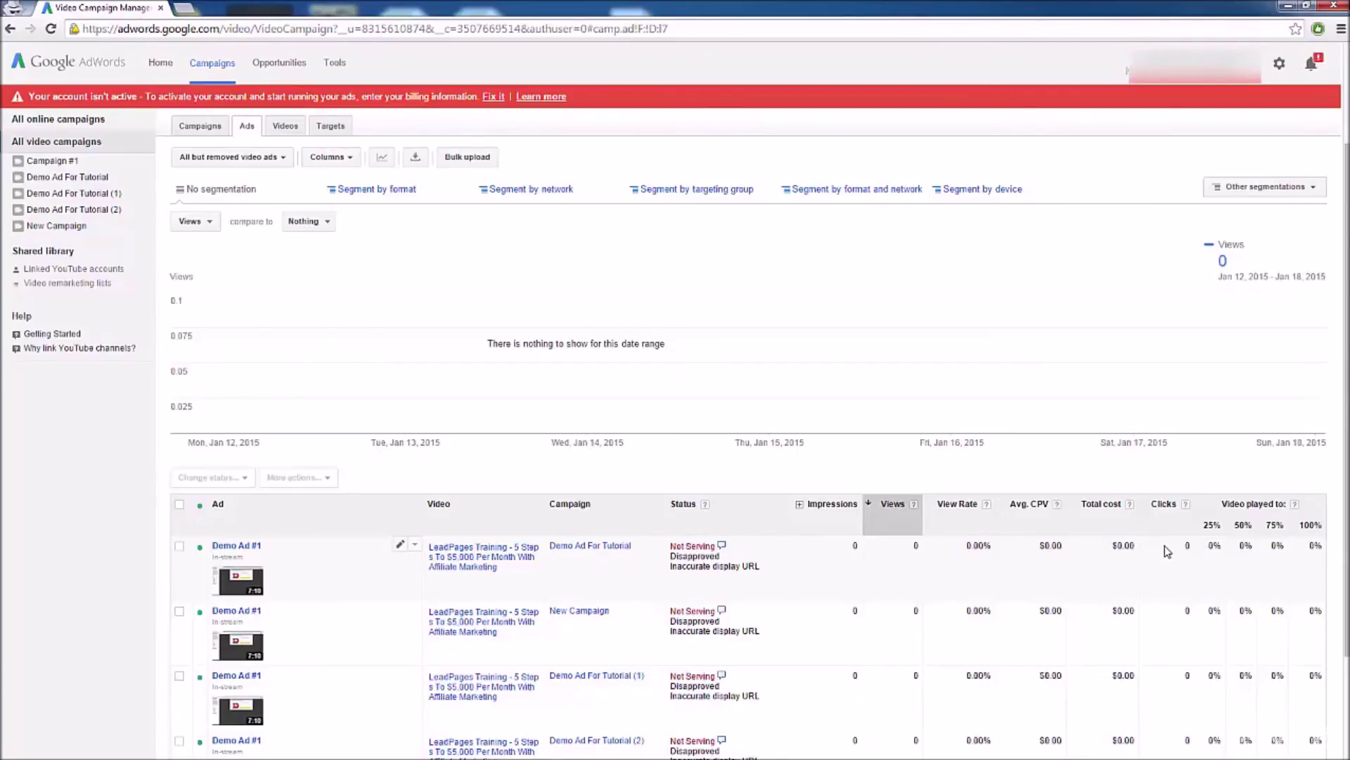
pyautogui.click(281, 197)
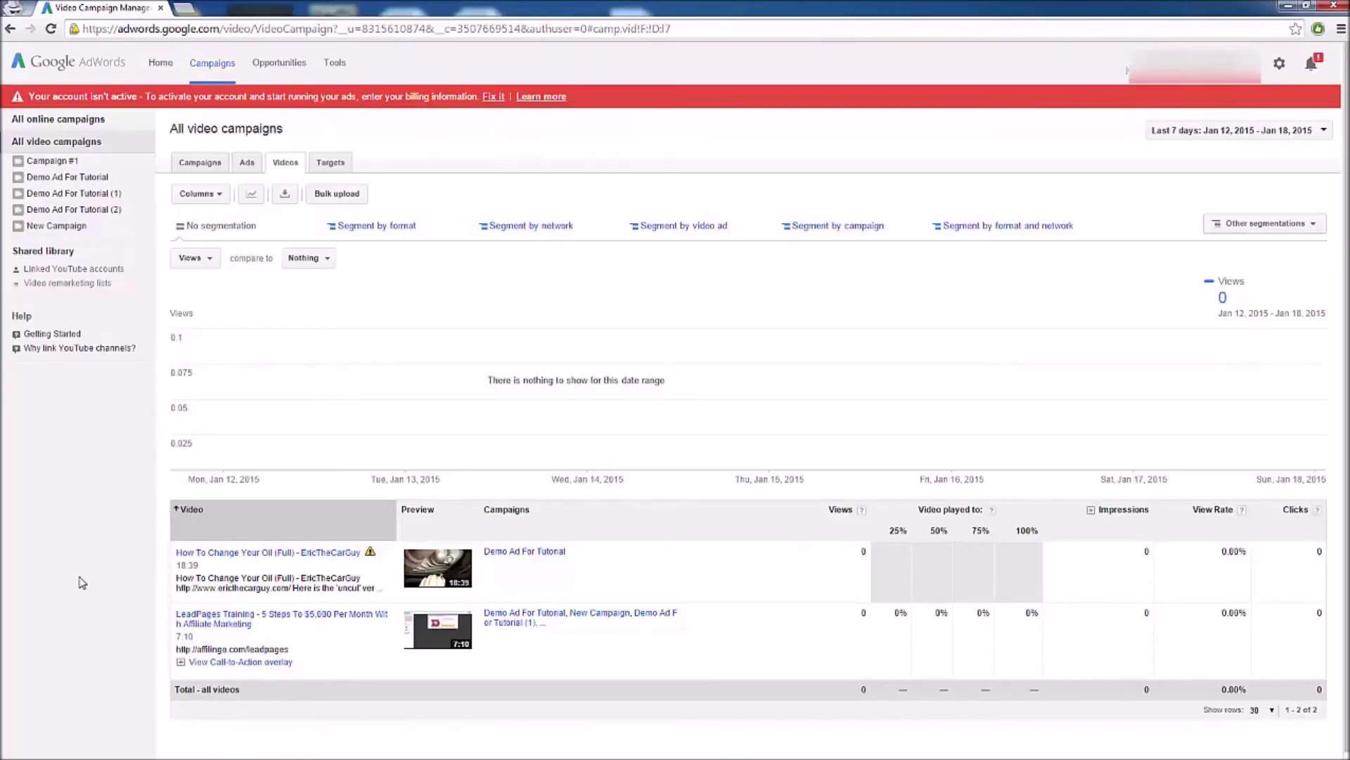
pyautogui.click(227, 626)
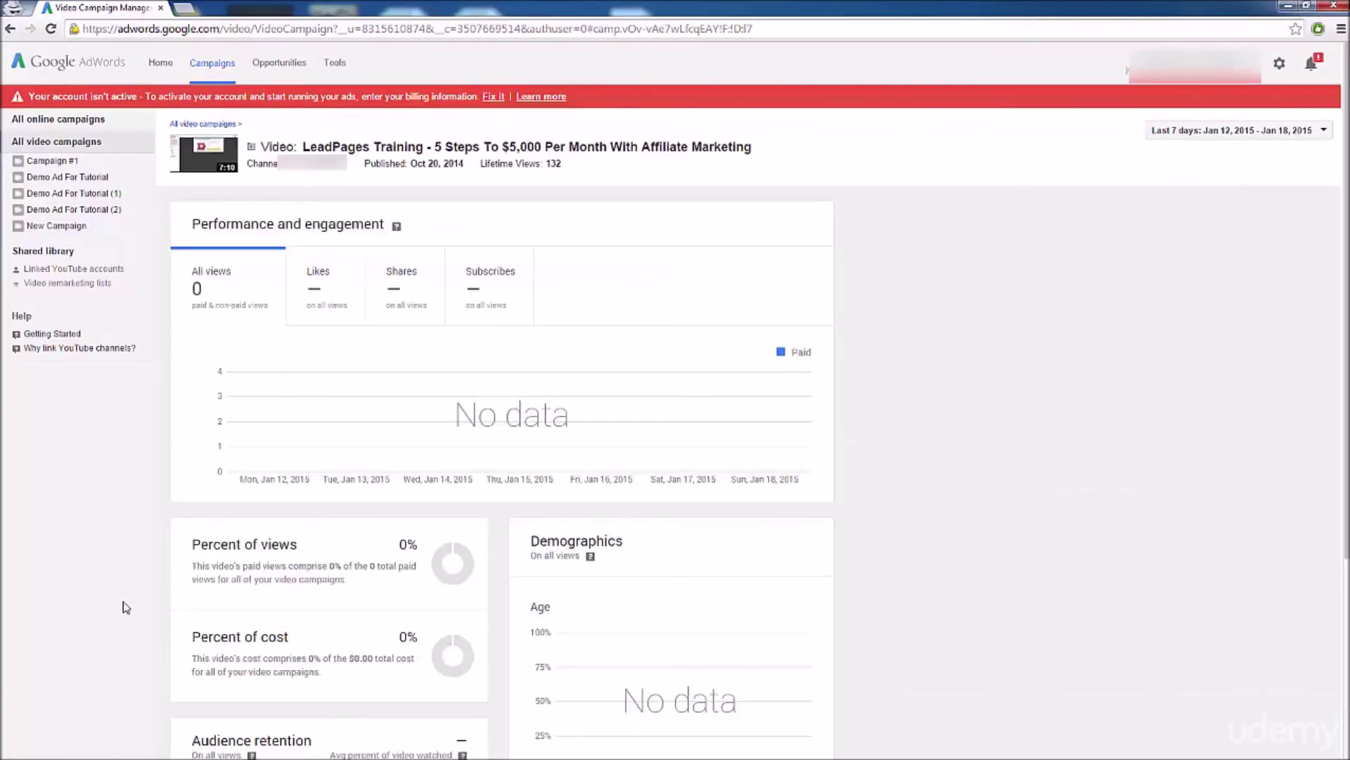
# - Examine the LeadPages Training video's engagement, view and cost shares, demographics and audience retention, and return to the list of videos
pyautogui.scroll(-1, 103, 561)
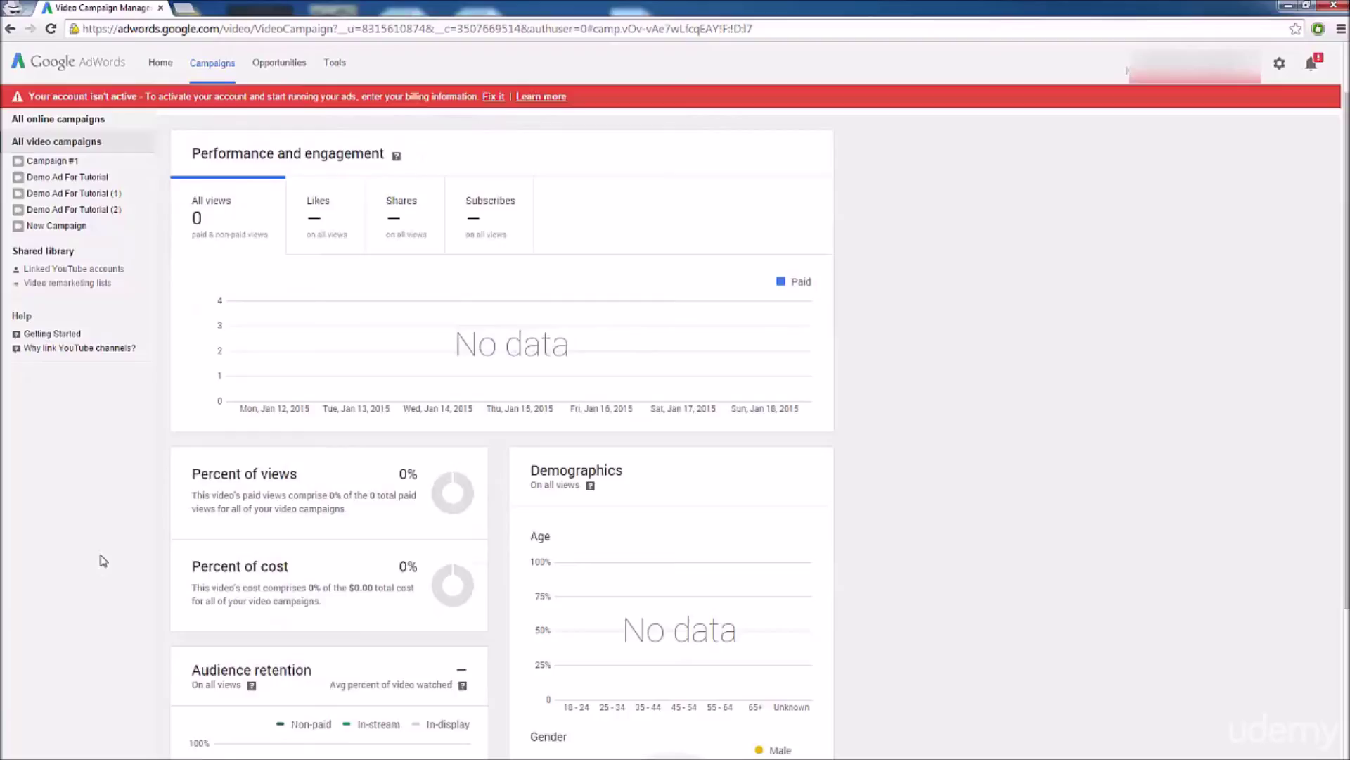
pyautogui.scroll(-1, 106, 557)
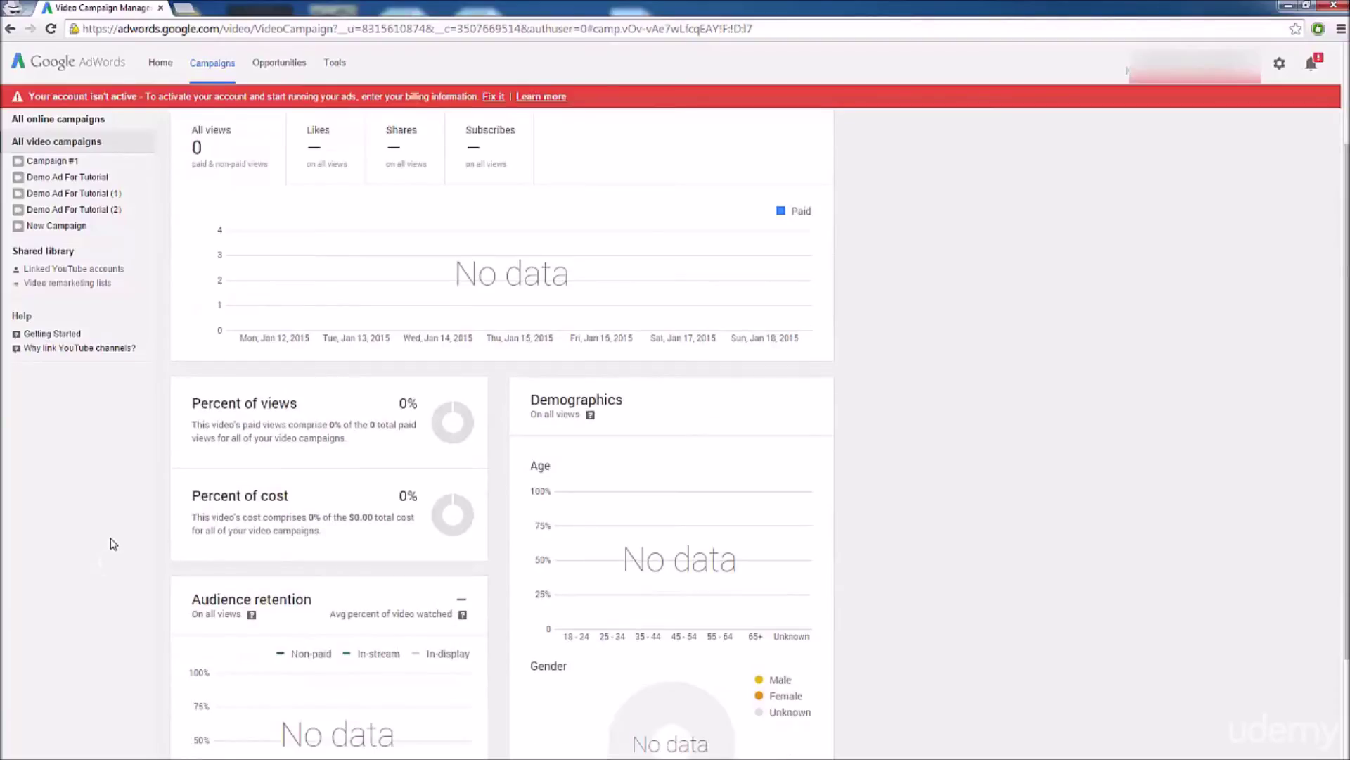
pyautogui.scroll(-2, 112, 544)
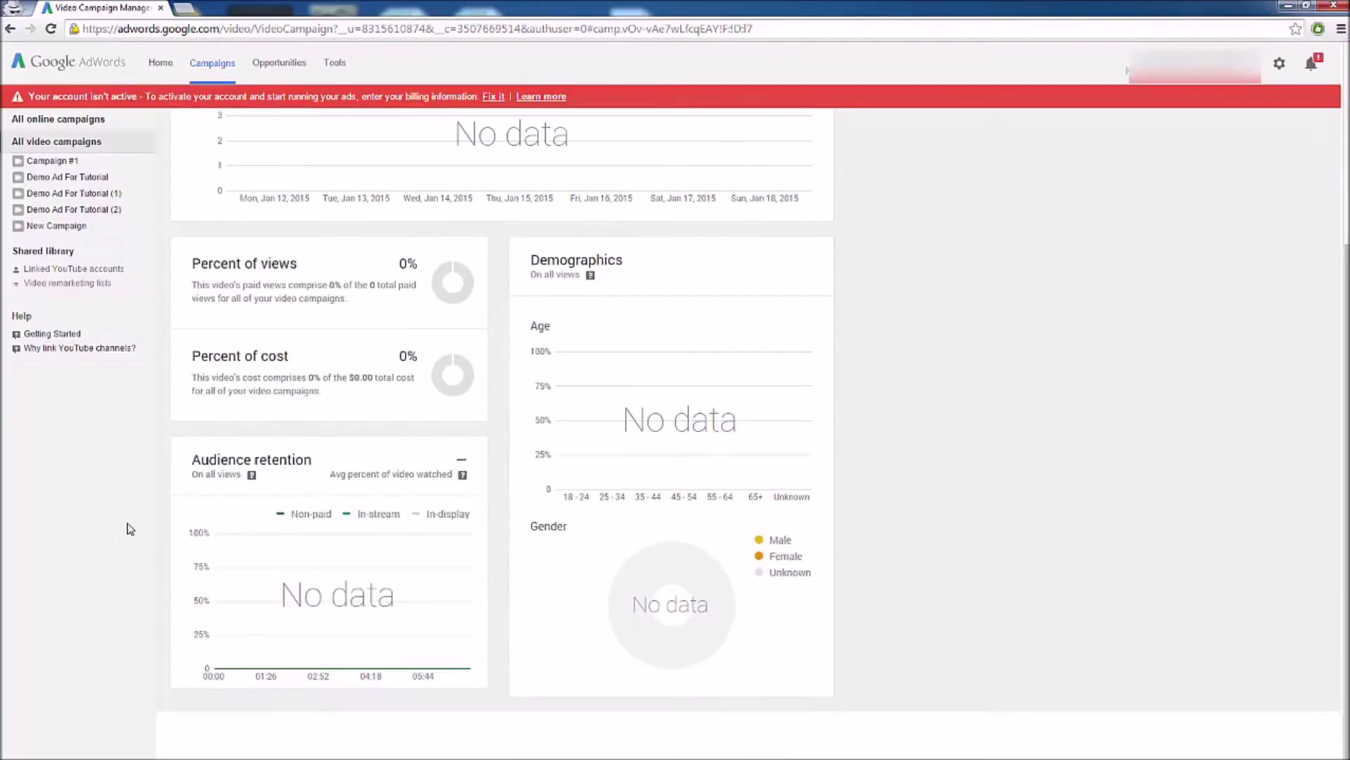
pyautogui.scroll(1, 130, 529)
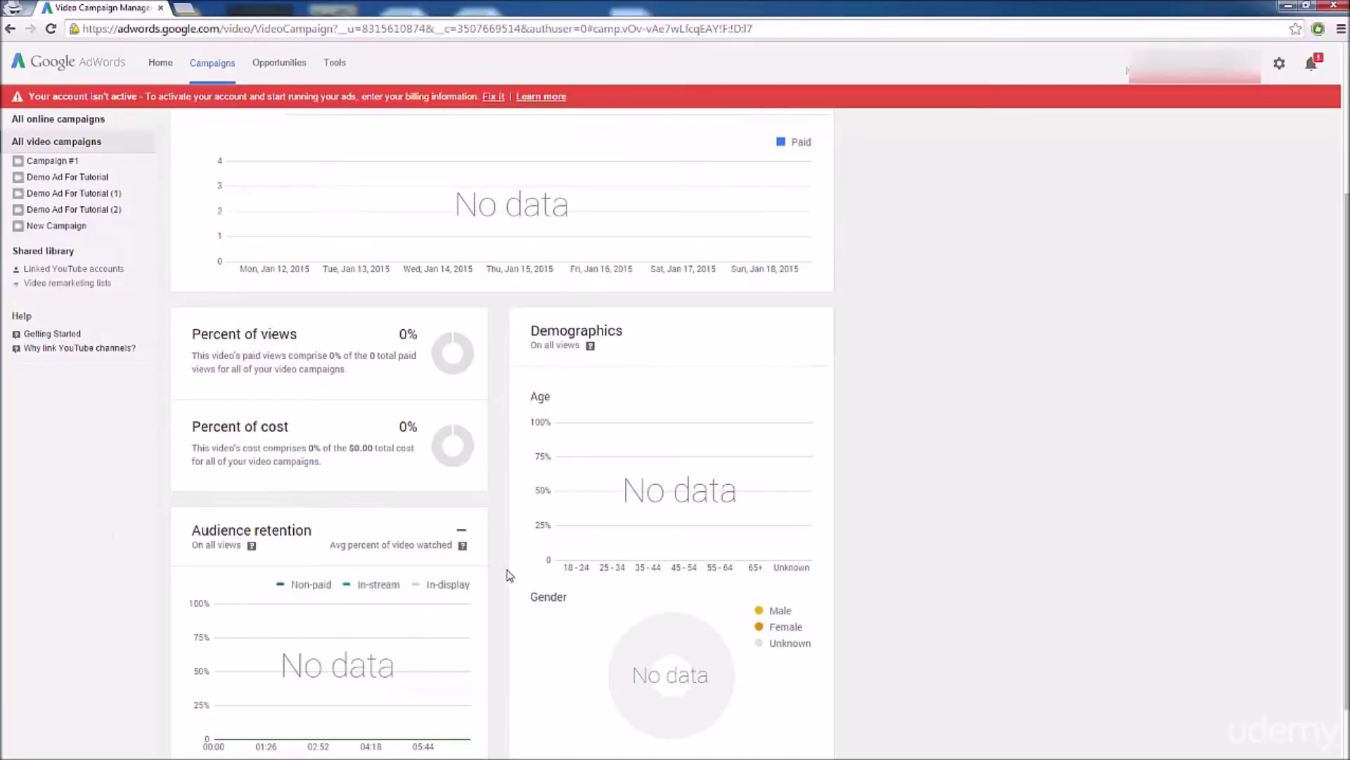
pyautogui.scroll(1, 150, 497)
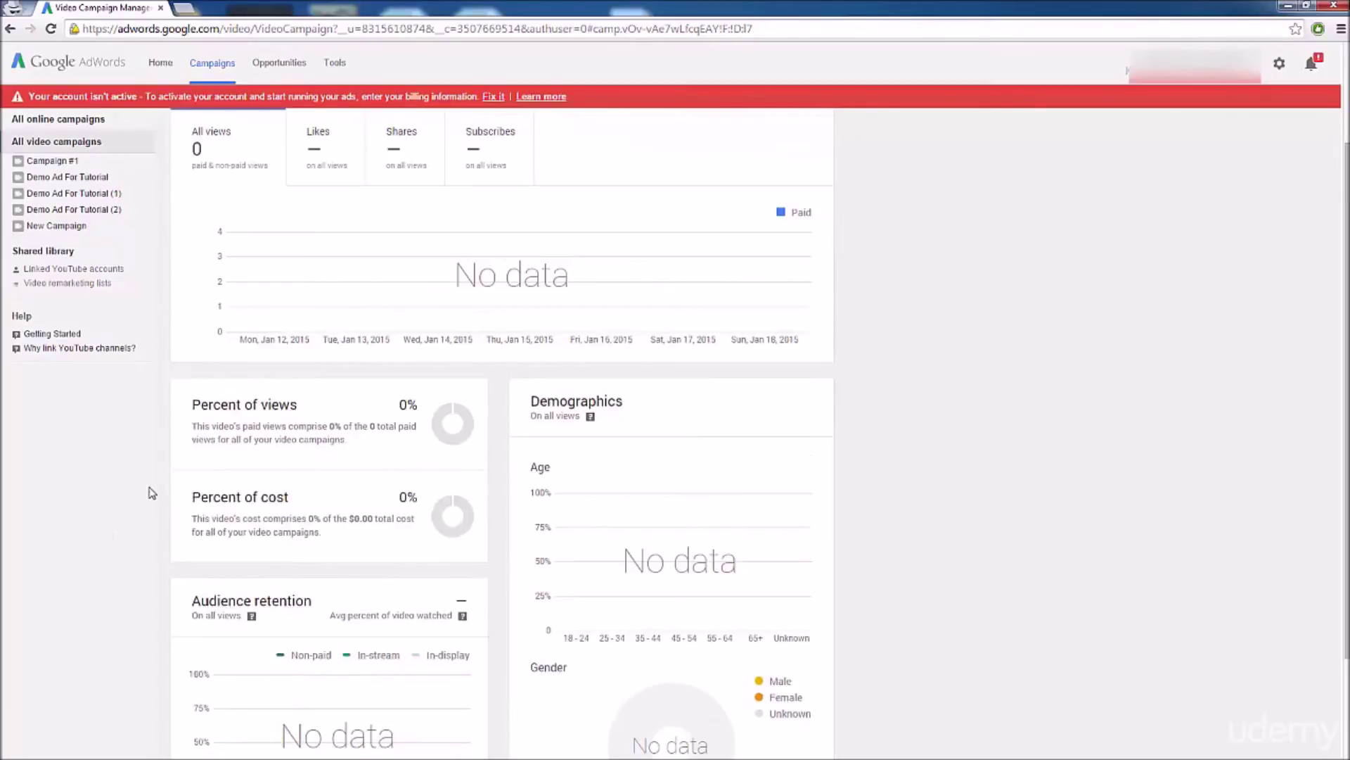
pyautogui.click(12, 29)
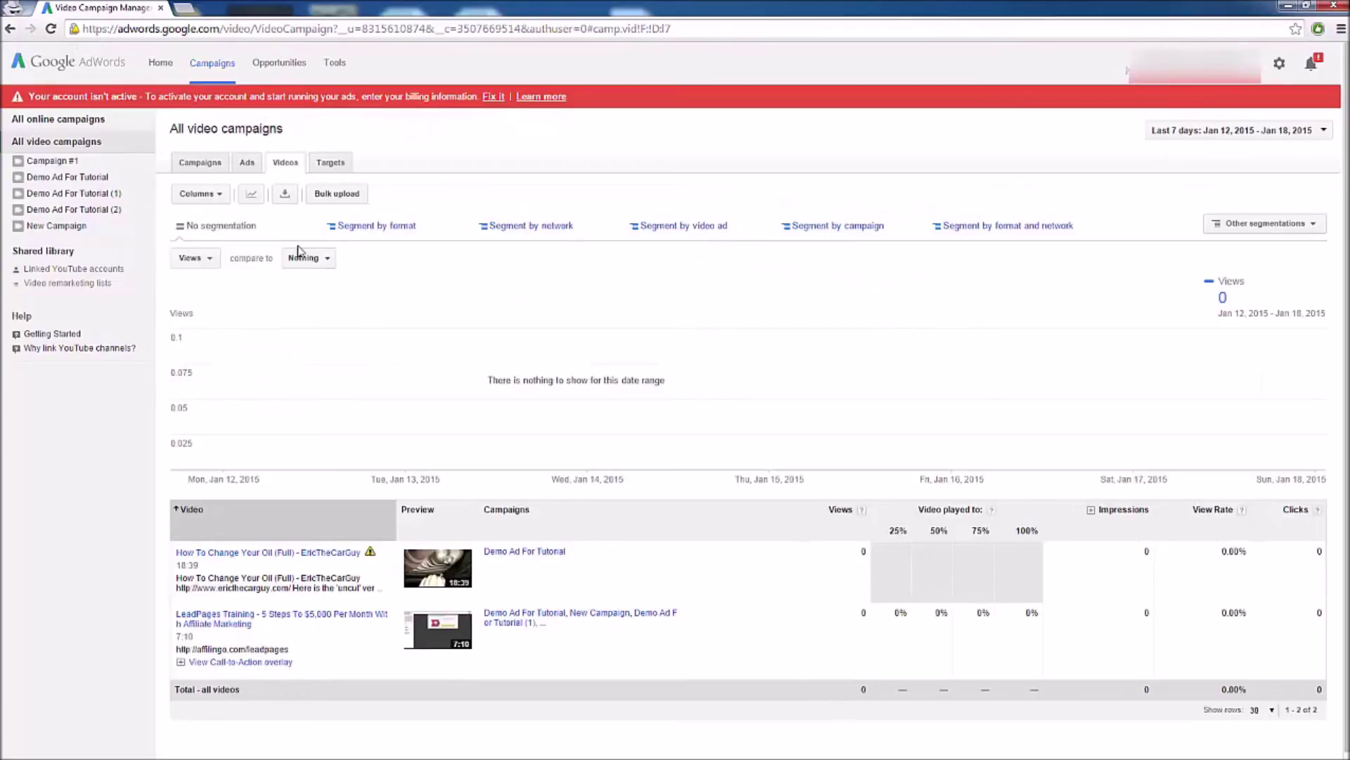
# - Review the targeting groups of all video campaigns with their status, maximum CPV, views, costs and clicks
pyautogui.click(336, 165)
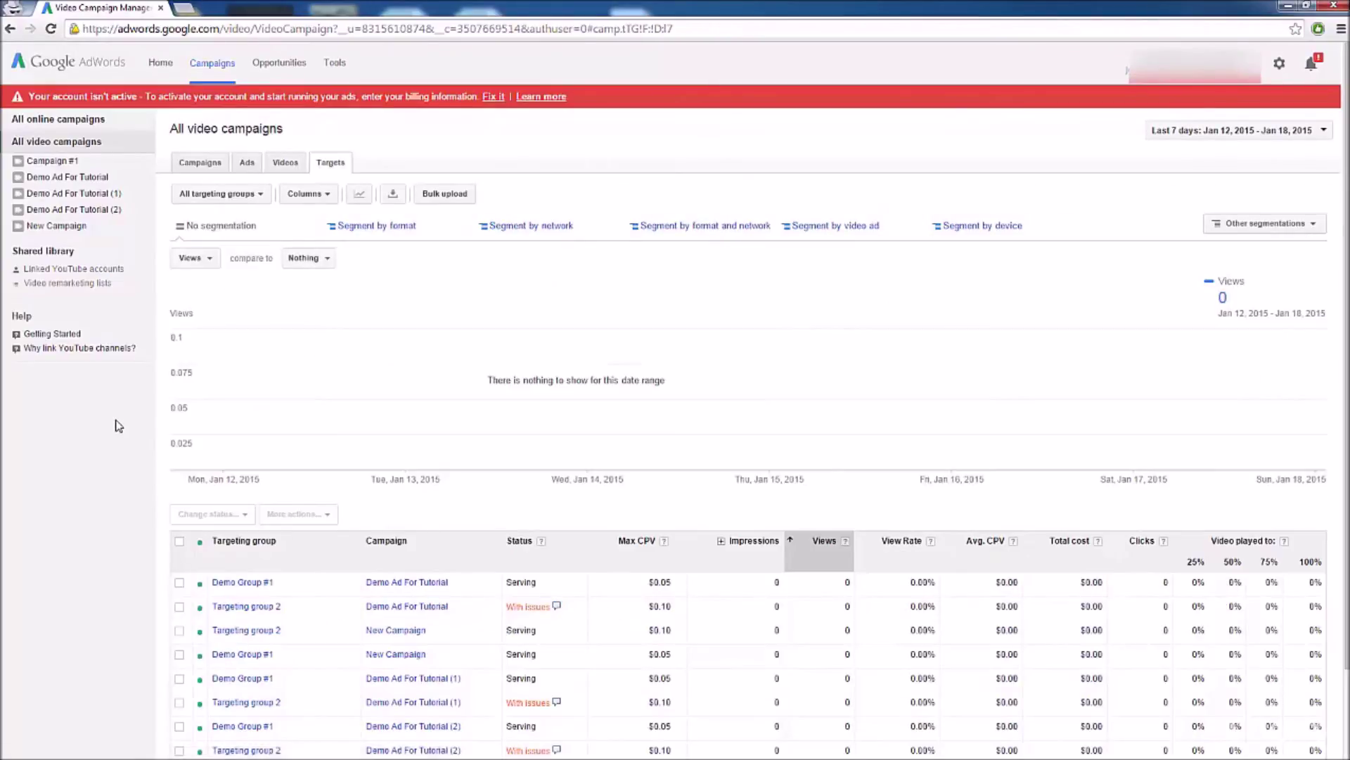
pyautogui.scroll(-1, 154, 442)
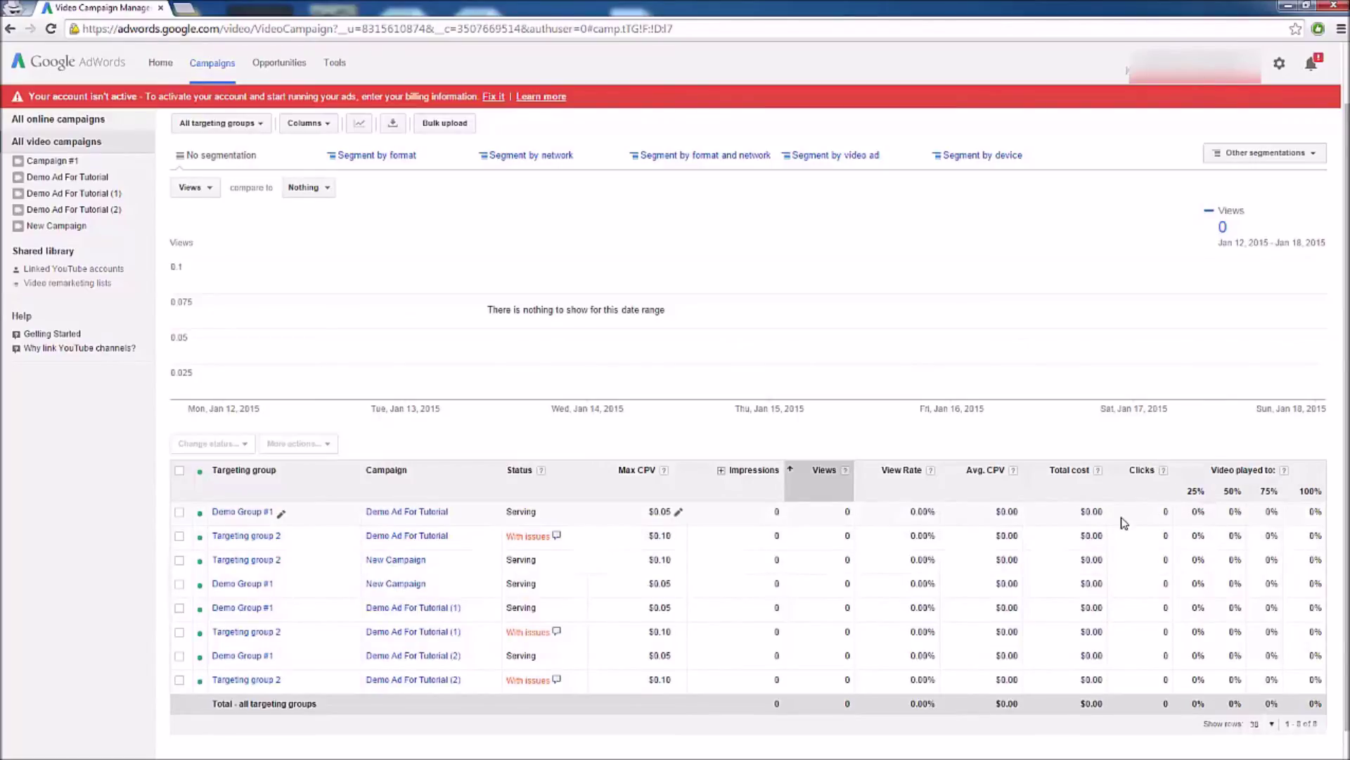
pyautogui.scroll(2, 105, 556)
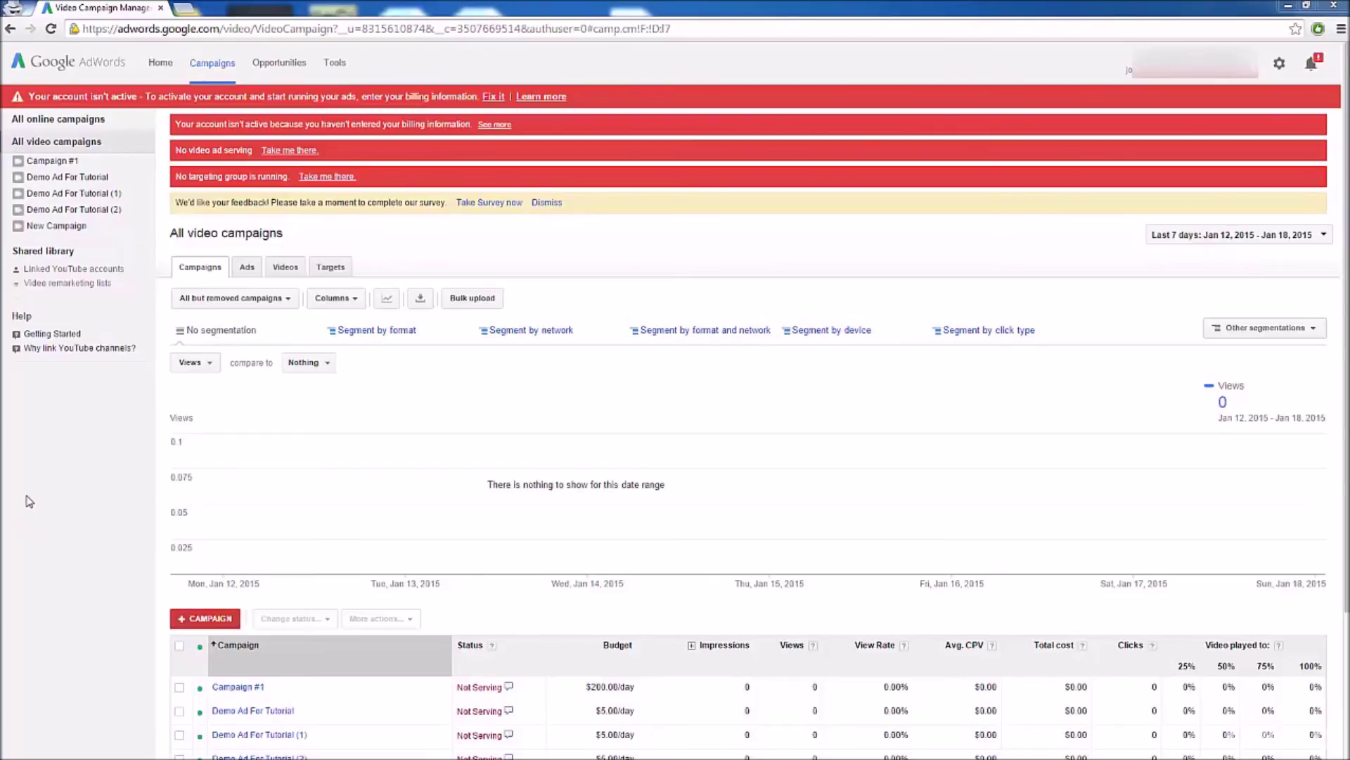
# - Segment the Demo Ad For Tutorial campaign's ad statistics by network and open the report download
pyautogui.click(94, 178)
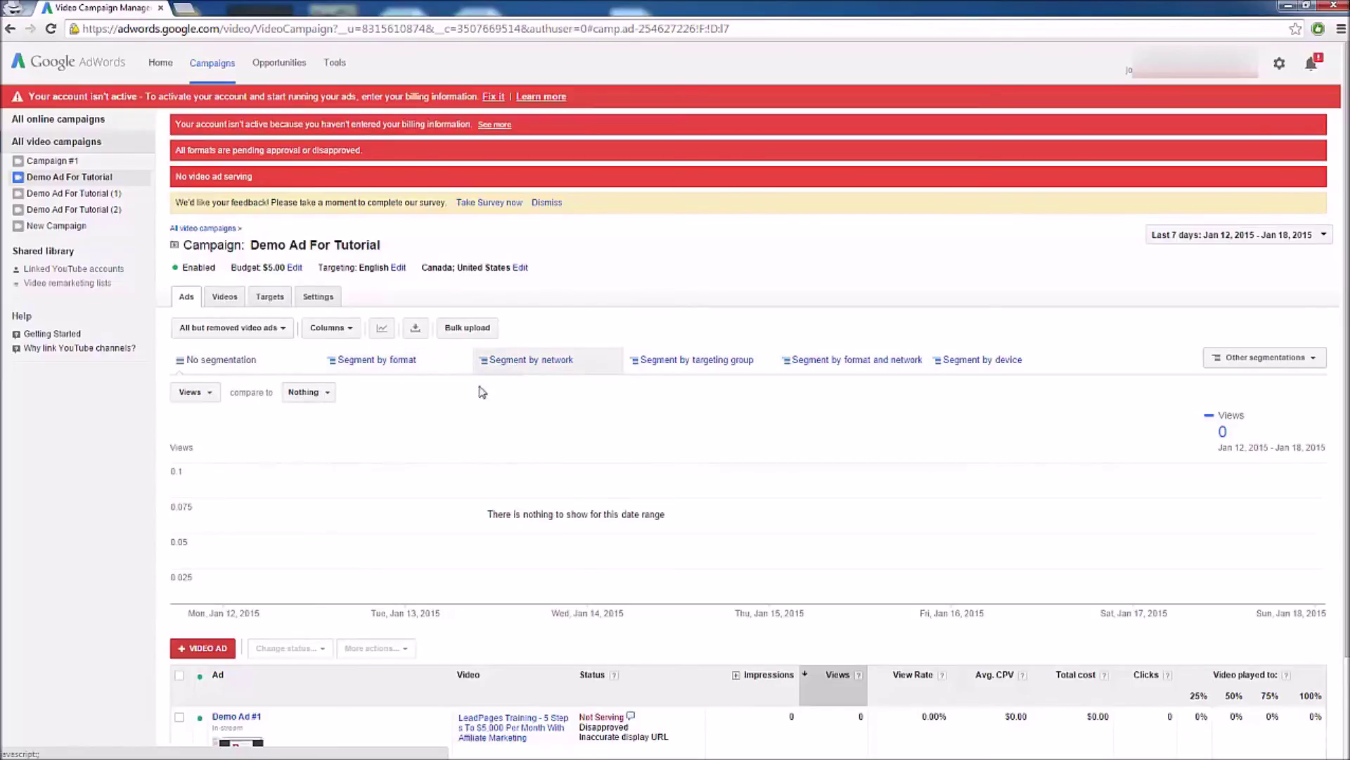
pyautogui.click(505, 373)
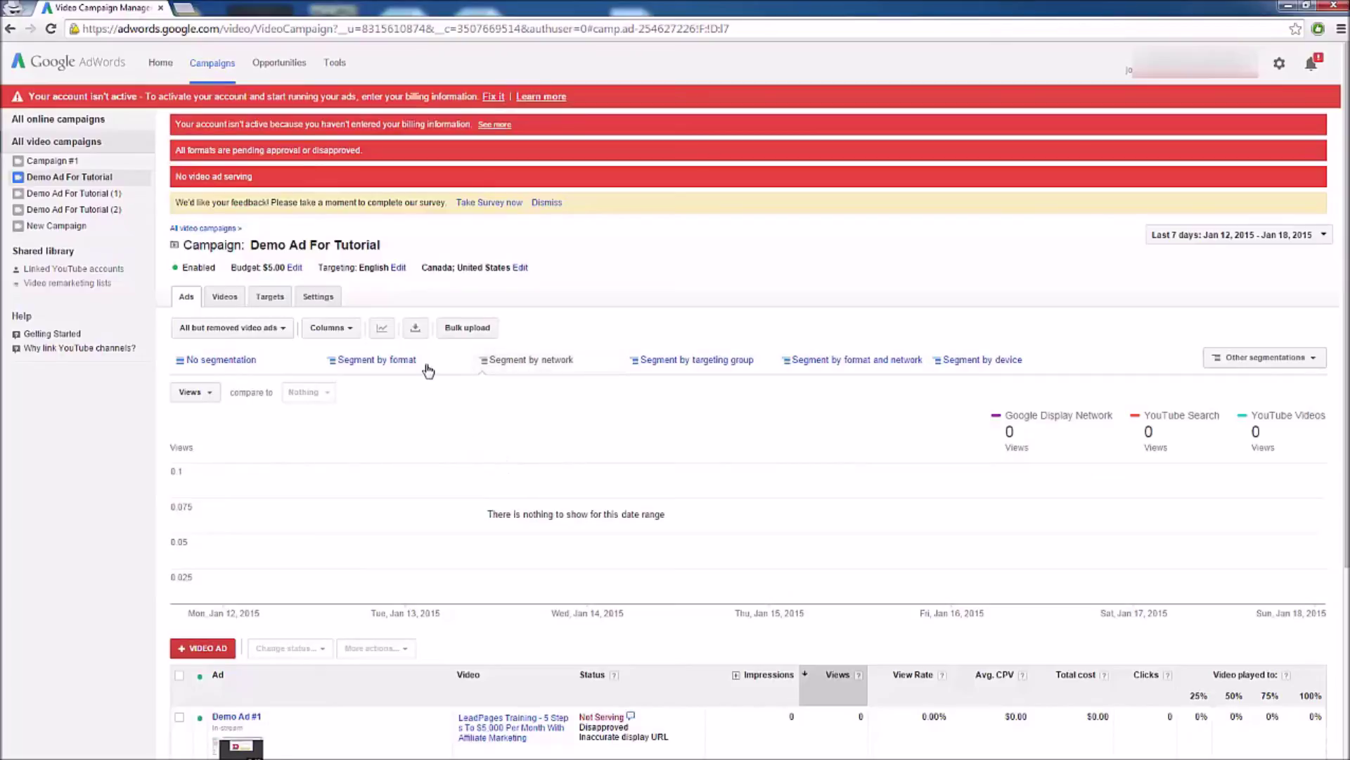
pyautogui.click(416, 329)
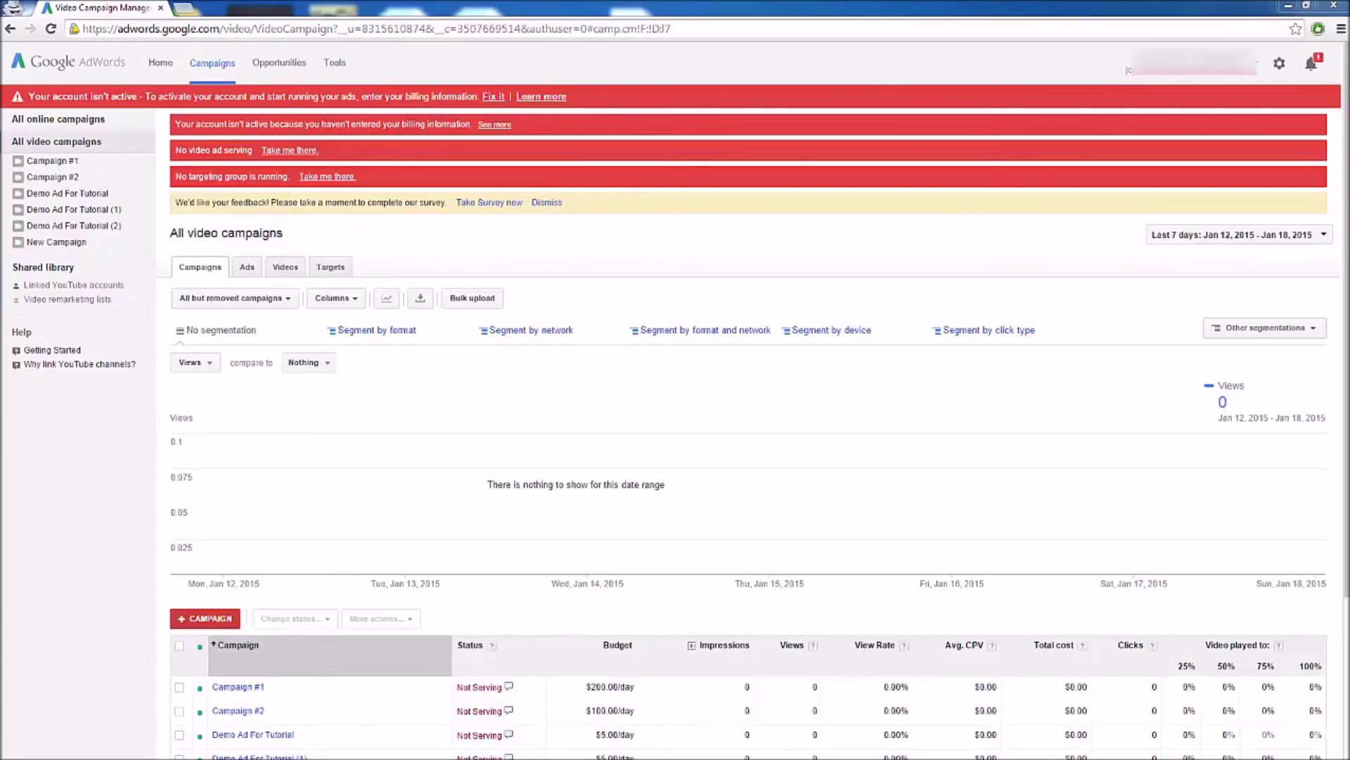
# - Start a new video remarketing list with the list type Viewed any video from a channel
pyautogui.scroll(-1, 54, 450)
pyautogui.scroll(1, 54, 450)
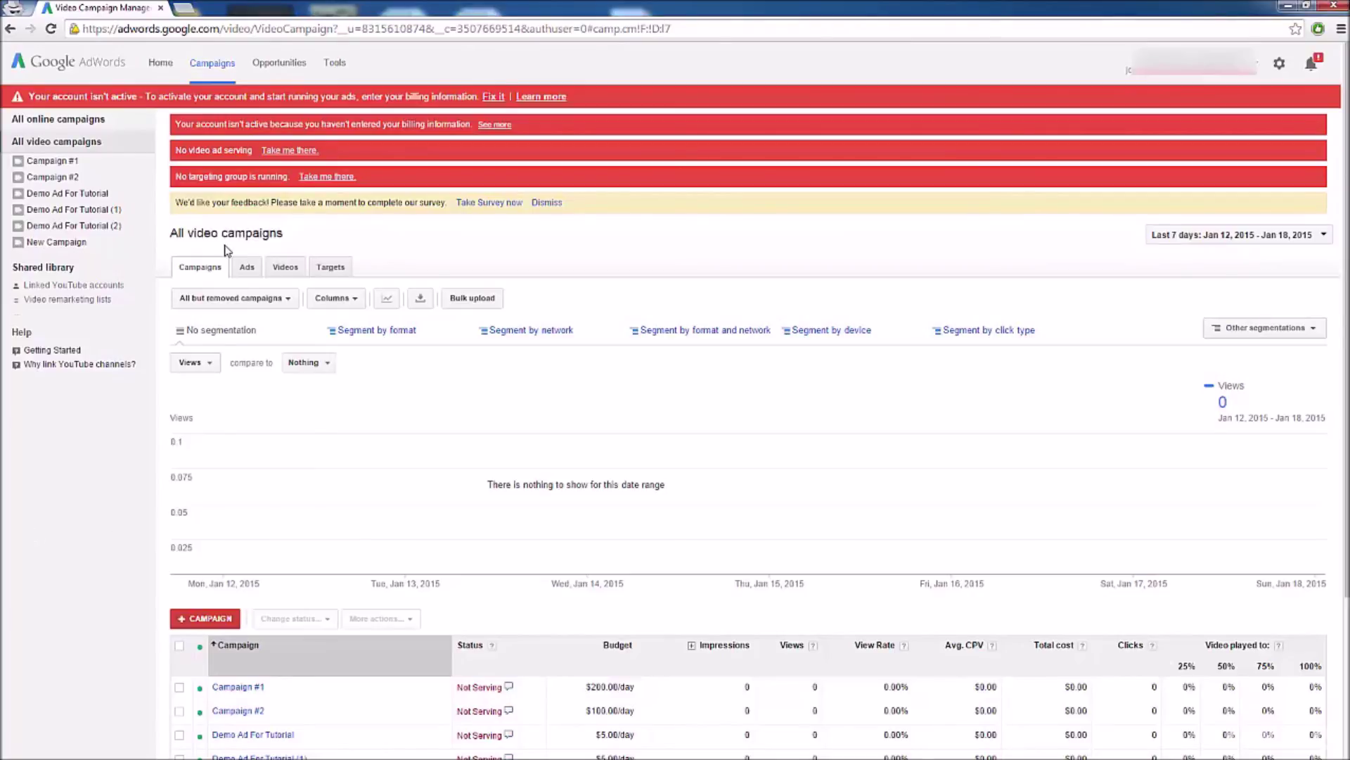
pyautogui.click(56, 303)
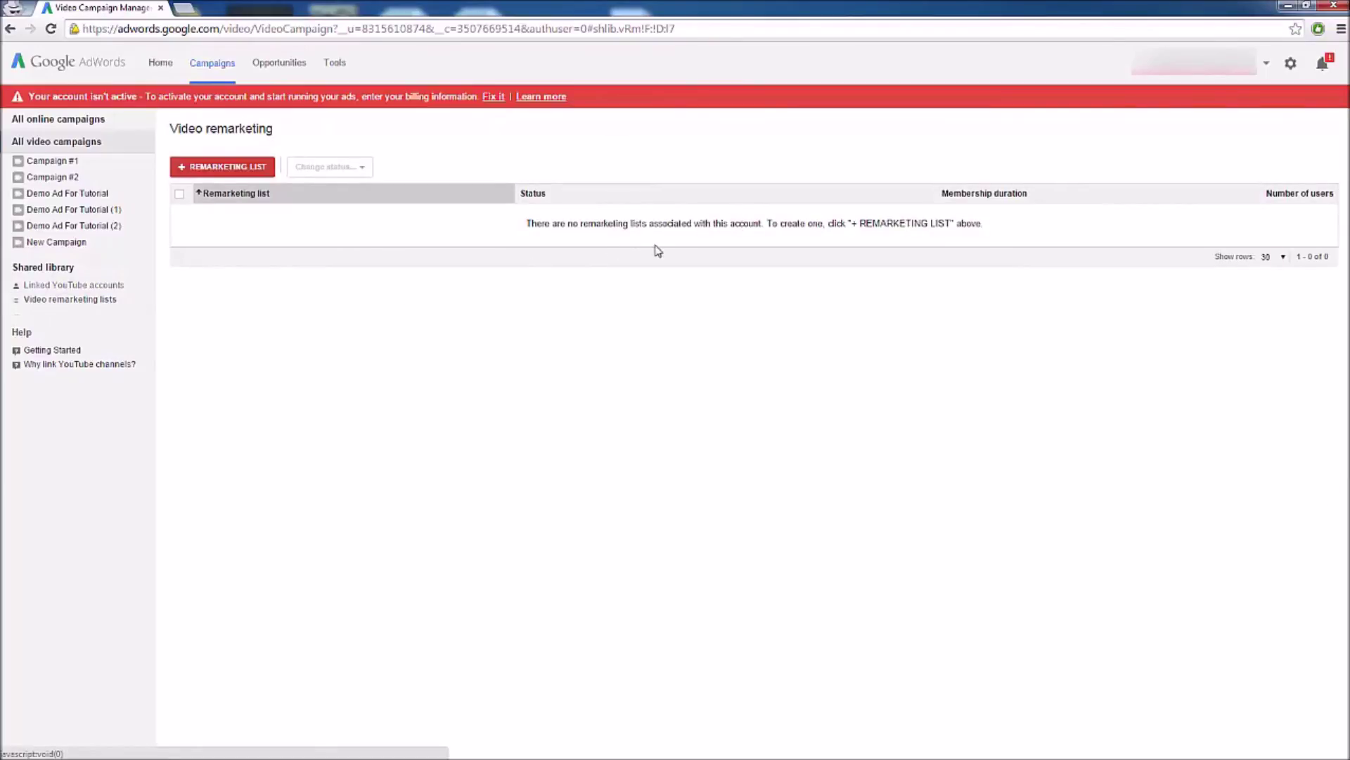
pyautogui.click(193, 170)
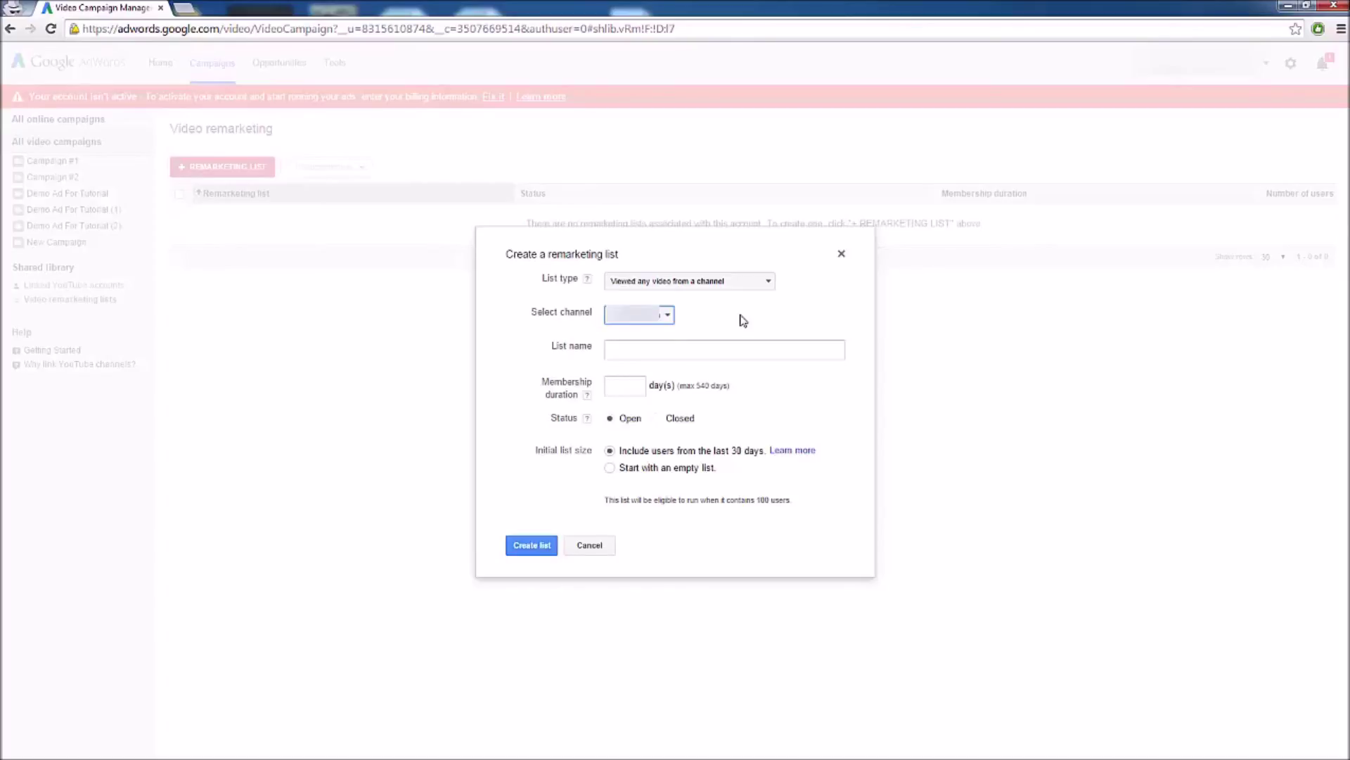
pyautogui.click(764, 284)
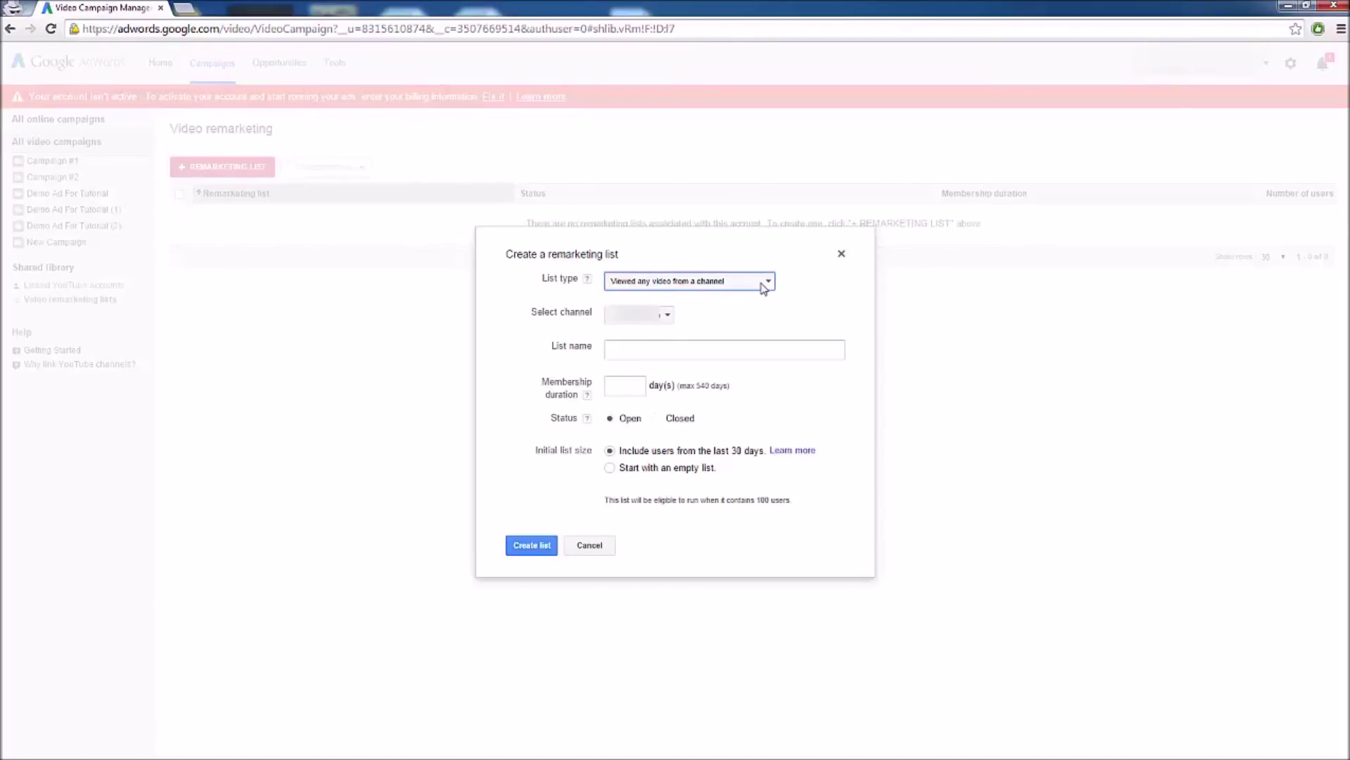
pyautogui.click(764, 287)
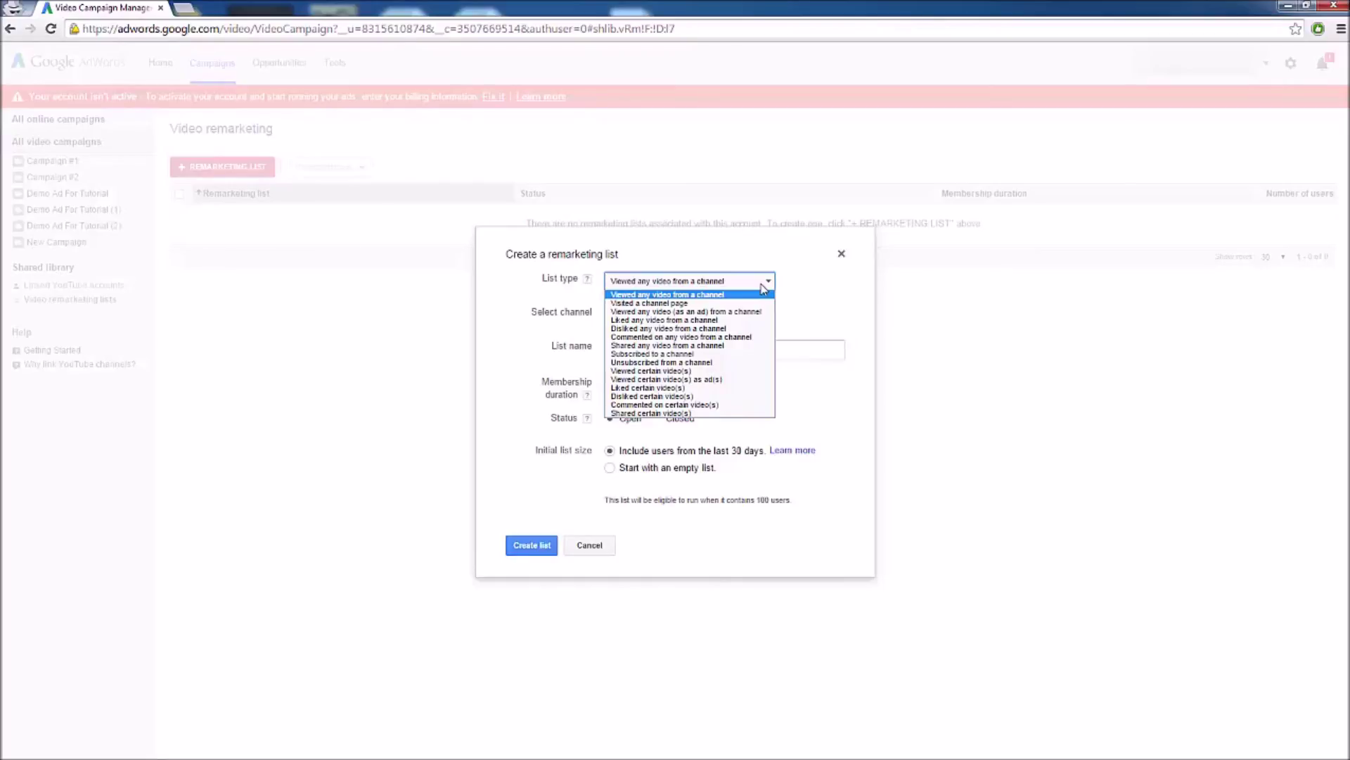
pyautogui.click(739, 296)
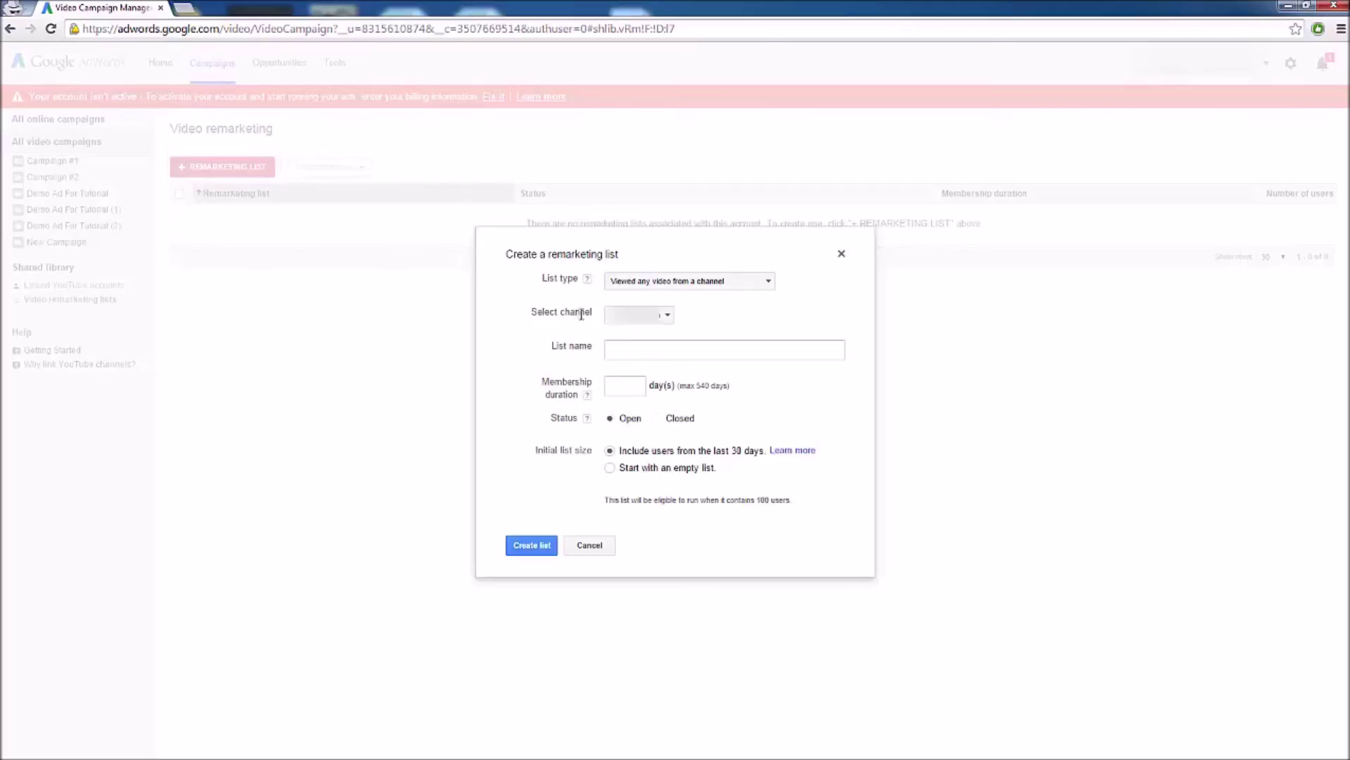
# - Name the remarketing list Weight Loss Viewers Who Viewed Any Video, set its membership duration to 540 days and create it
pyautogui.click(728, 345)
pyautogui.write('Weight Loss Viewers Who Viewed Any Video')
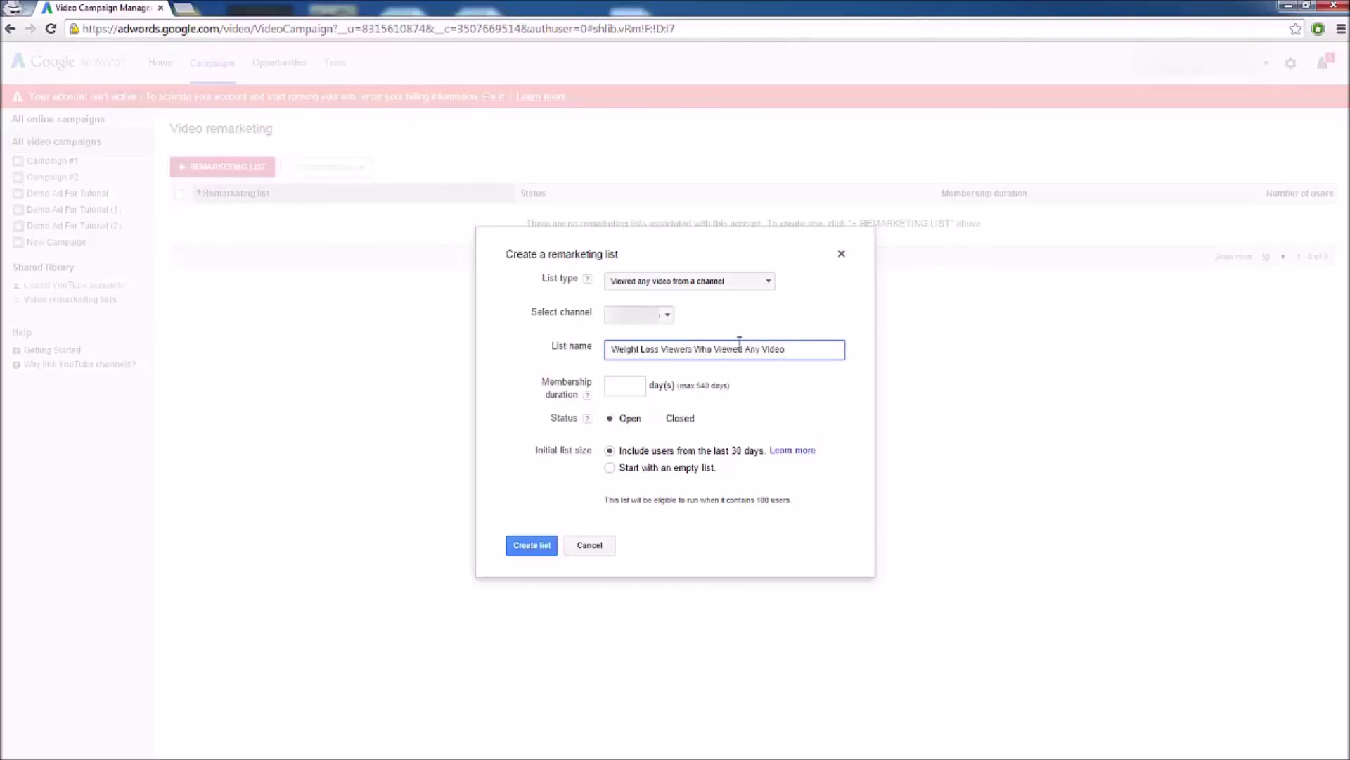
pyautogui.press('Tab')
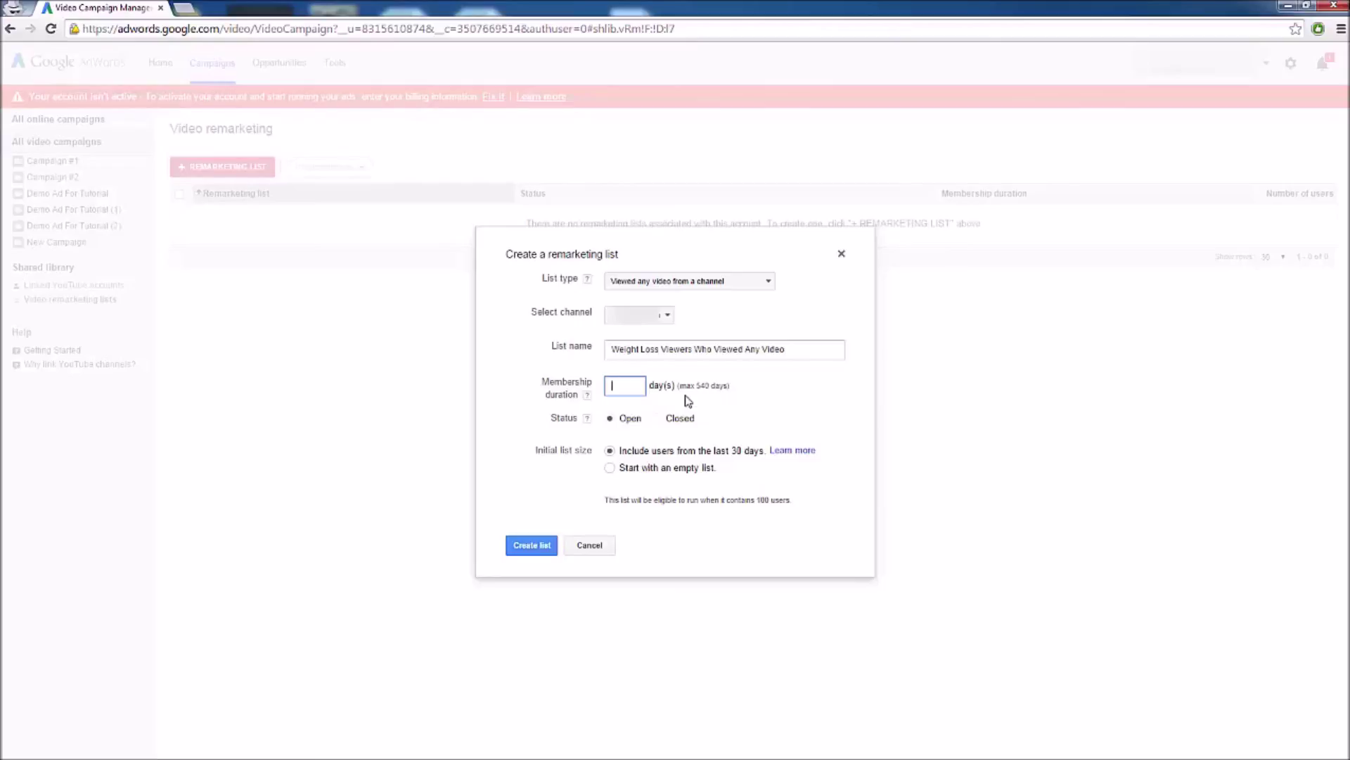
pyautogui.write('540')
pyautogui.click(746, 424)
pyautogui.click(535, 546)
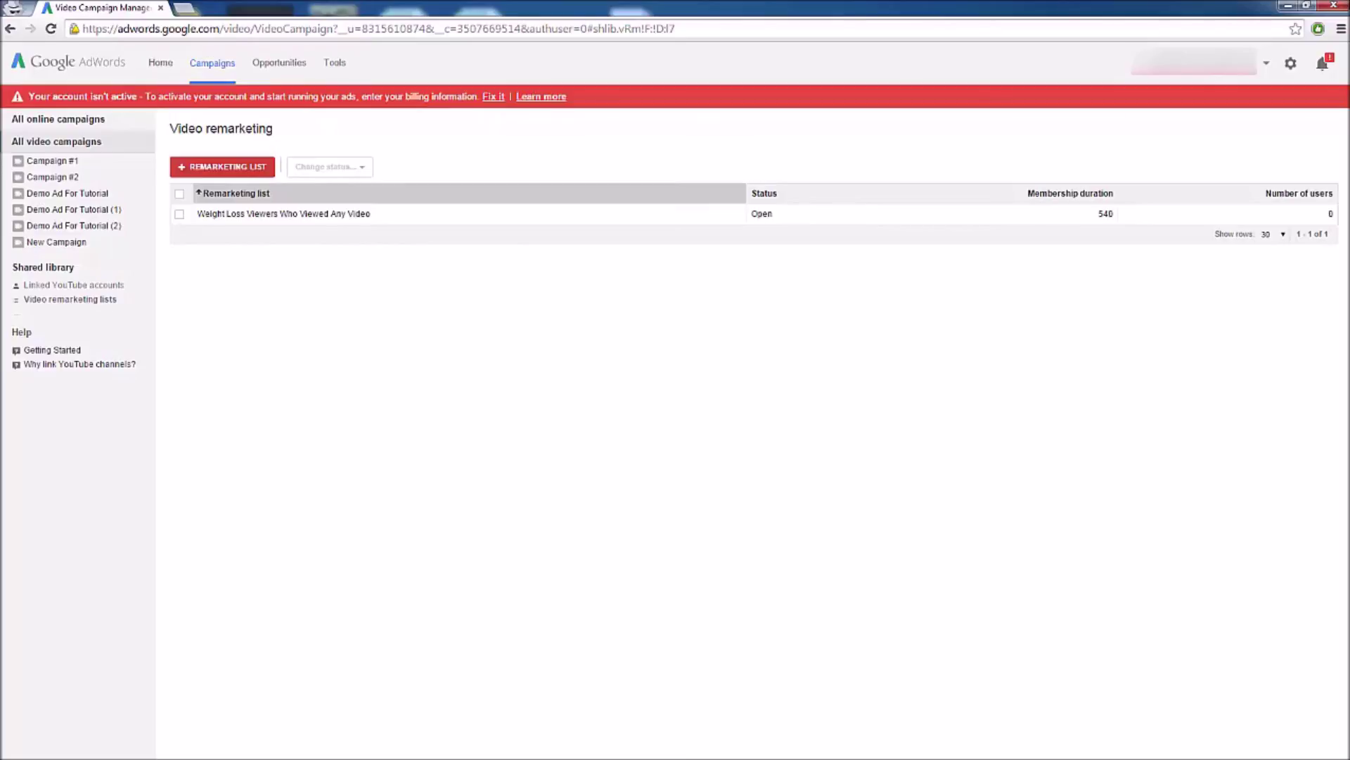
# - Create a new video campaign named Campaign #3 with a budget of $100 per day and no video ad
pyautogui.click(80, 143)
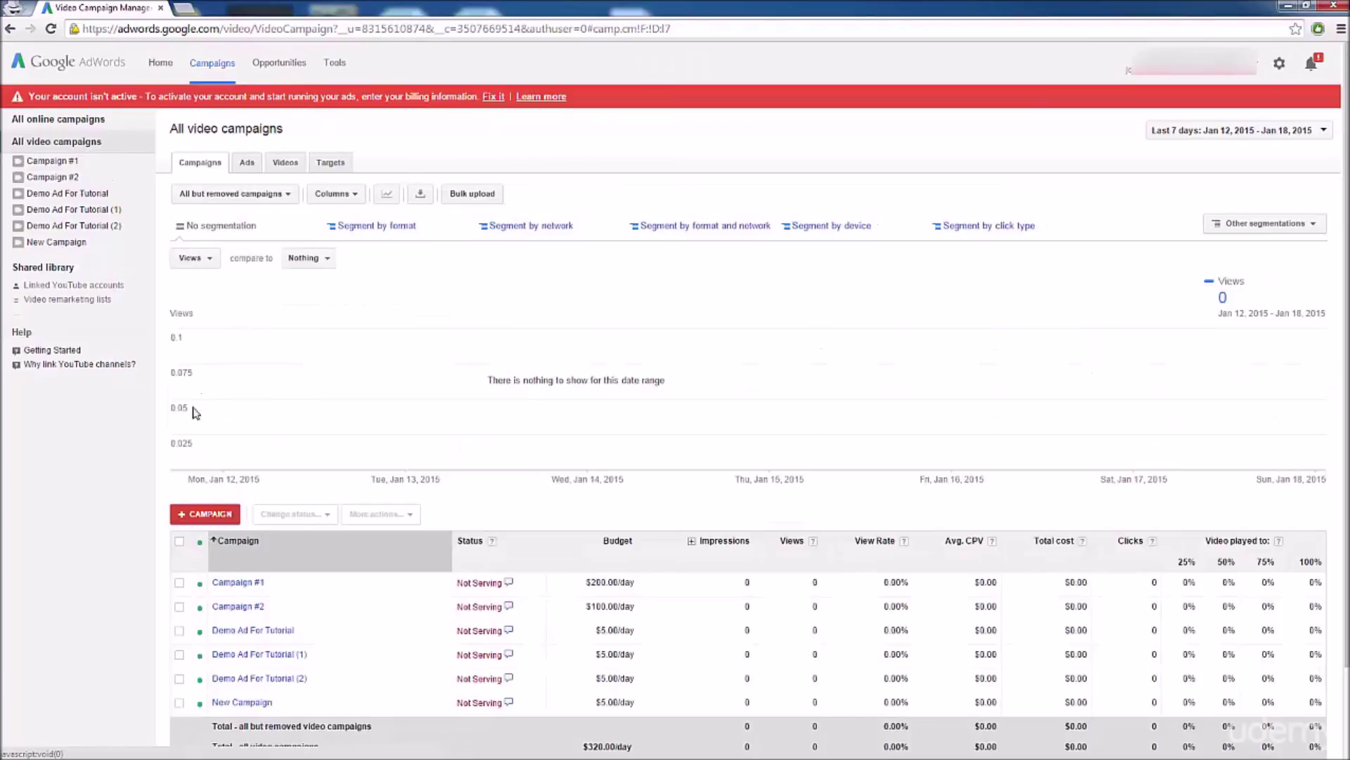
pyautogui.click(204, 514)
pyautogui.click(294, 313)
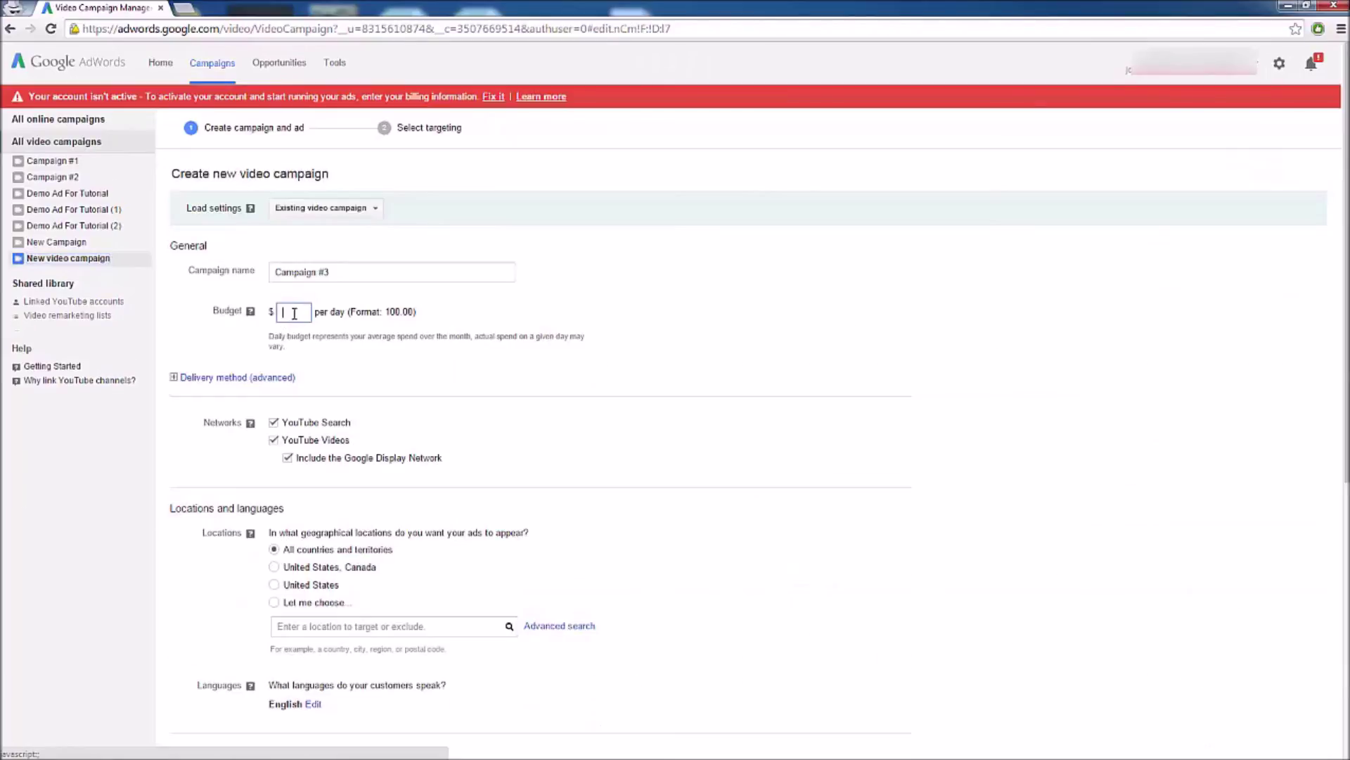
pyautogui.write('100')
pyautogui.press('Tab')
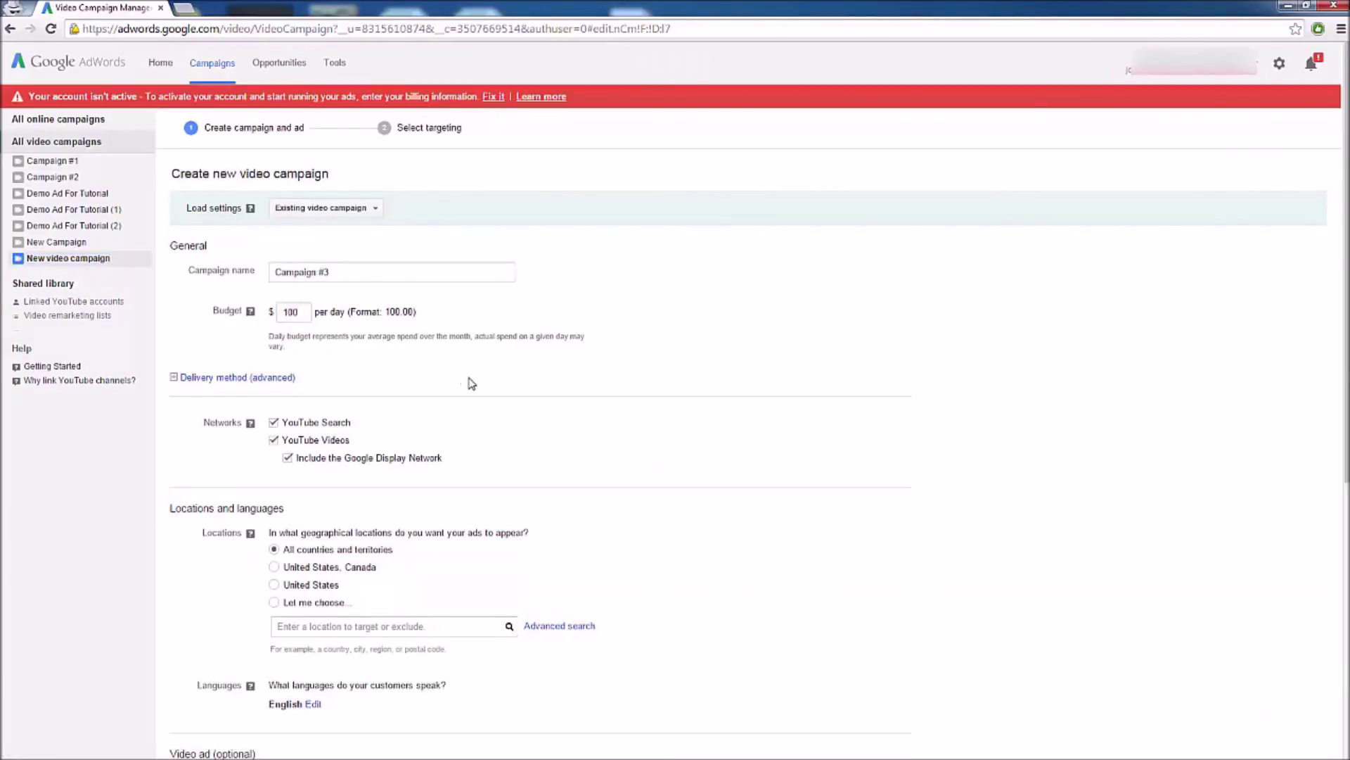
pyautogui.press('Return')
pyautogui.scroll(-7, 496, 407)
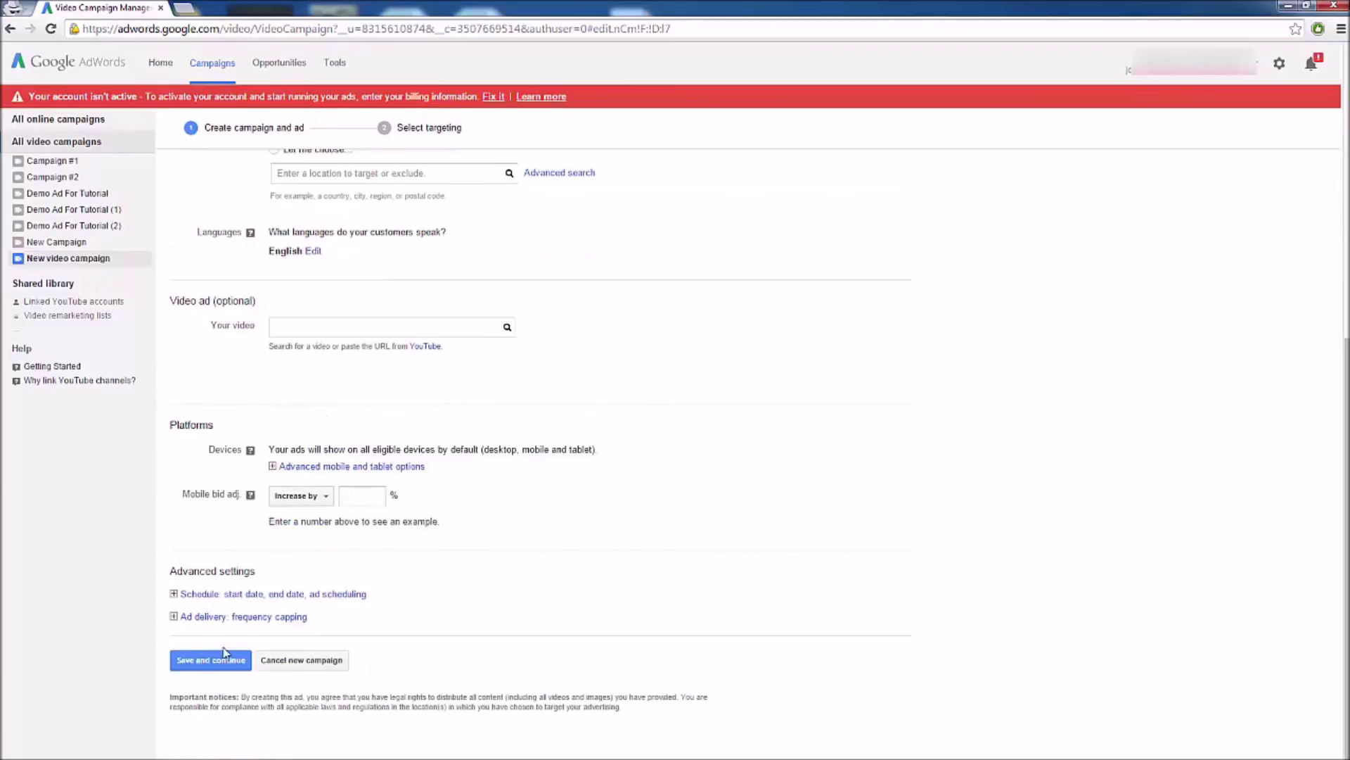
pyautogui.click(220, 666)
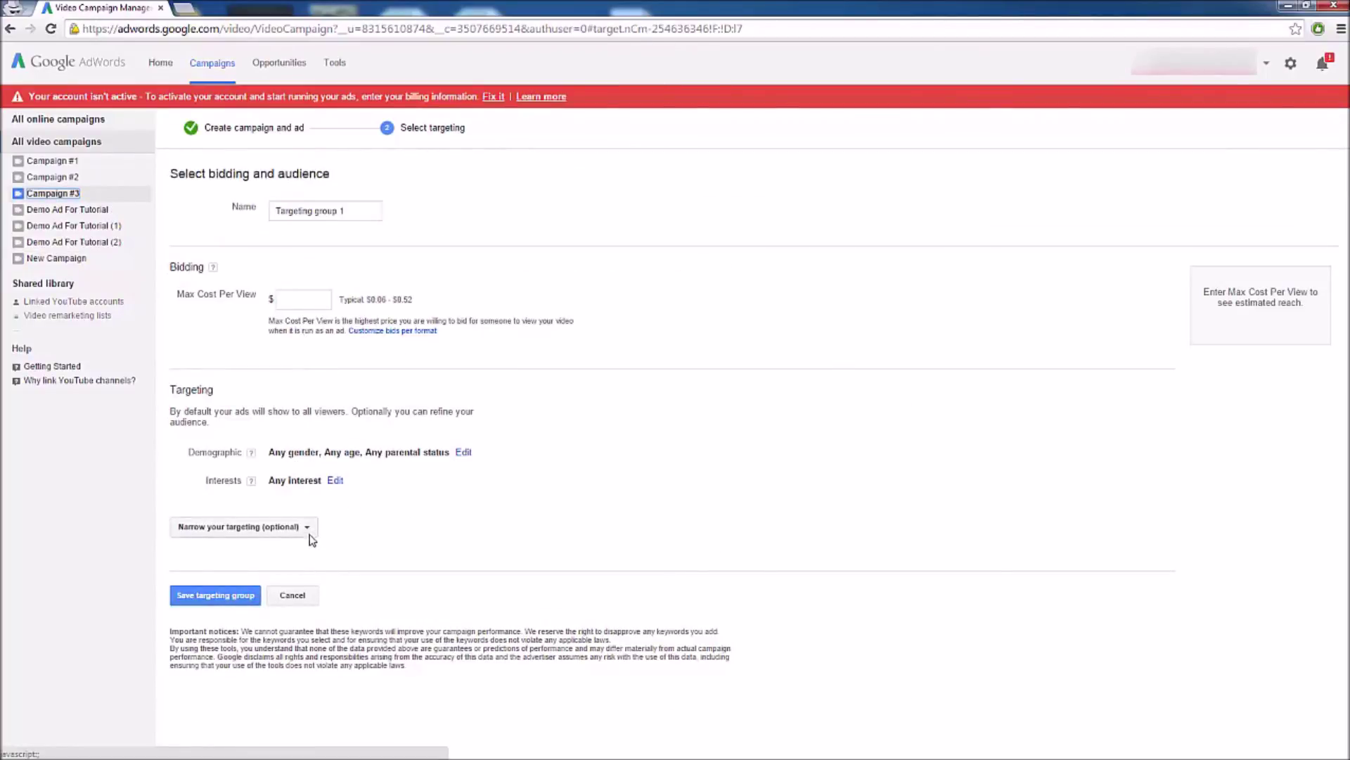
# - Narrow the targeting of Campaign #3's Targeting group 1 to the remarketing list Weight Loss Viewers Who Viewed Any Video
pyautogui.click(226, 526)
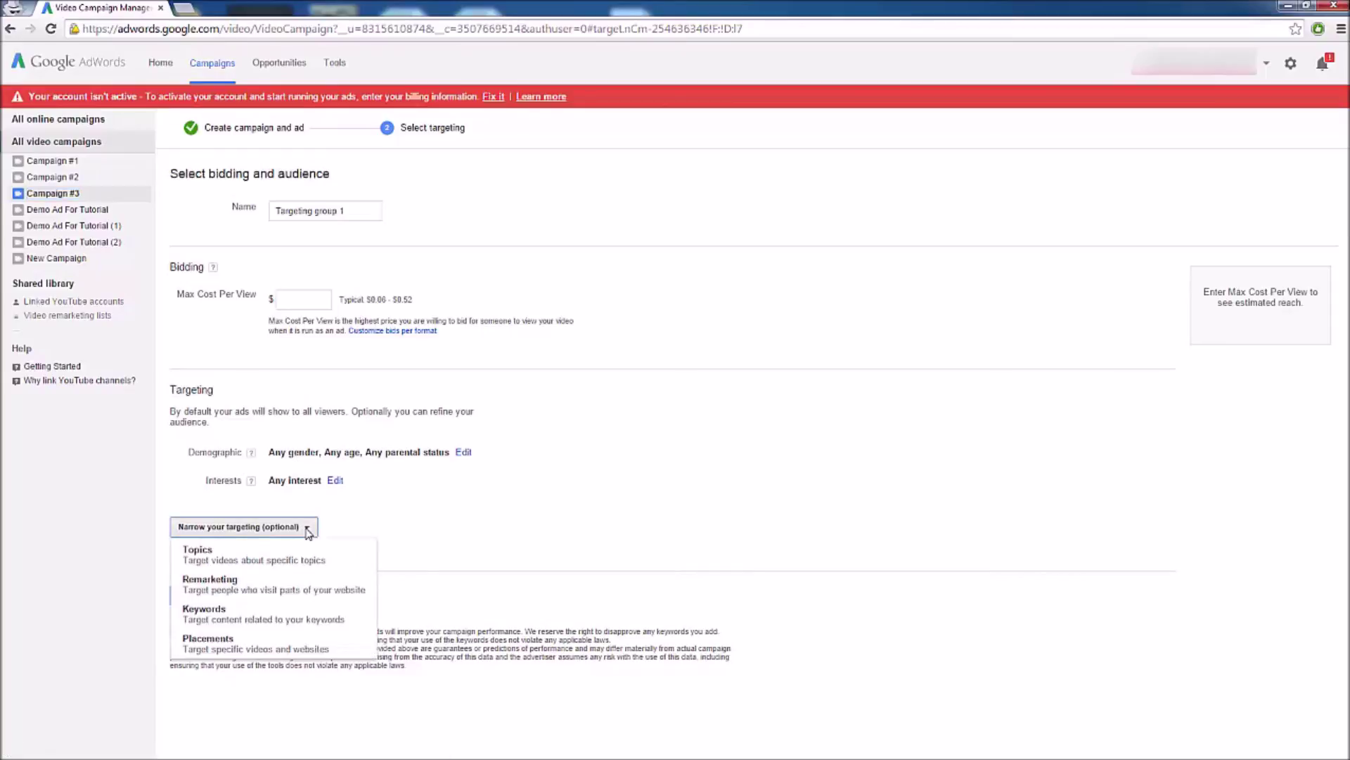
pyautogui.click(271, 587)
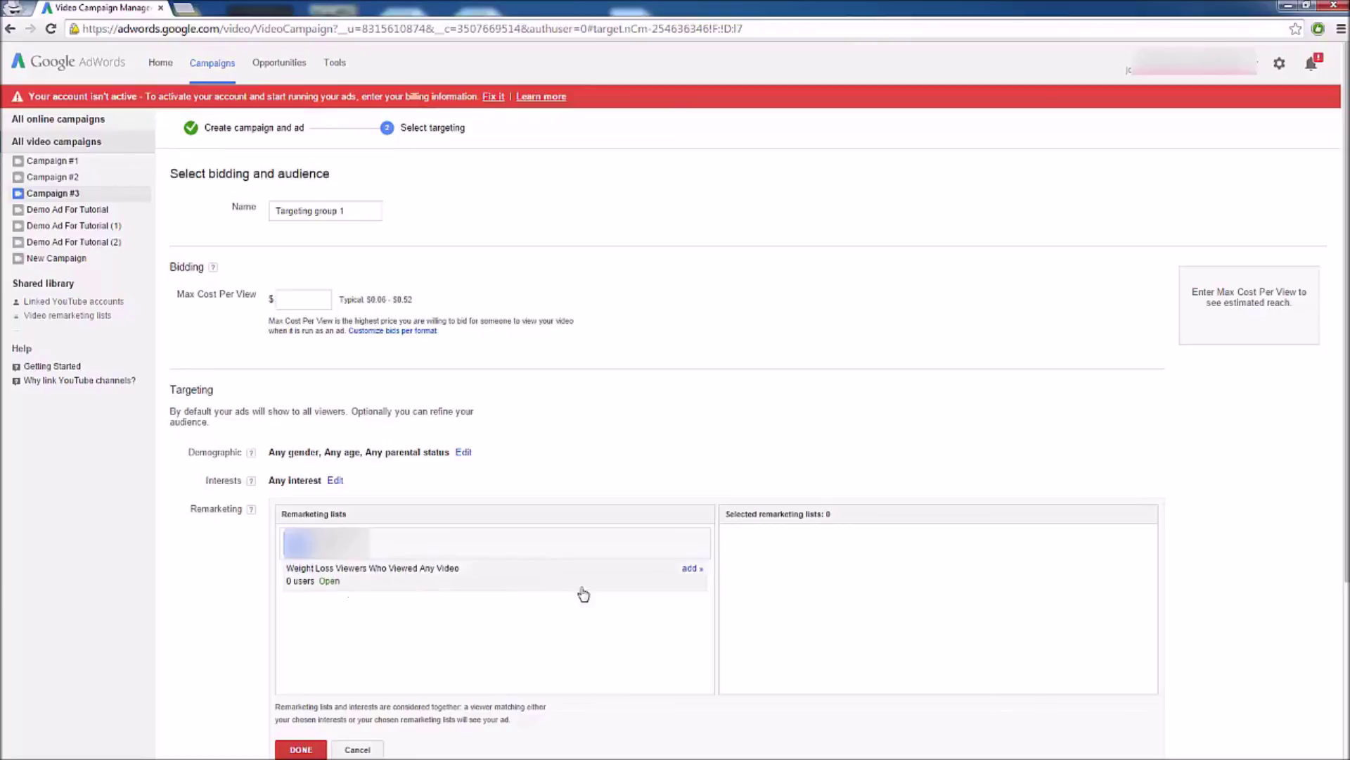
pyautogui.click(695, 575)
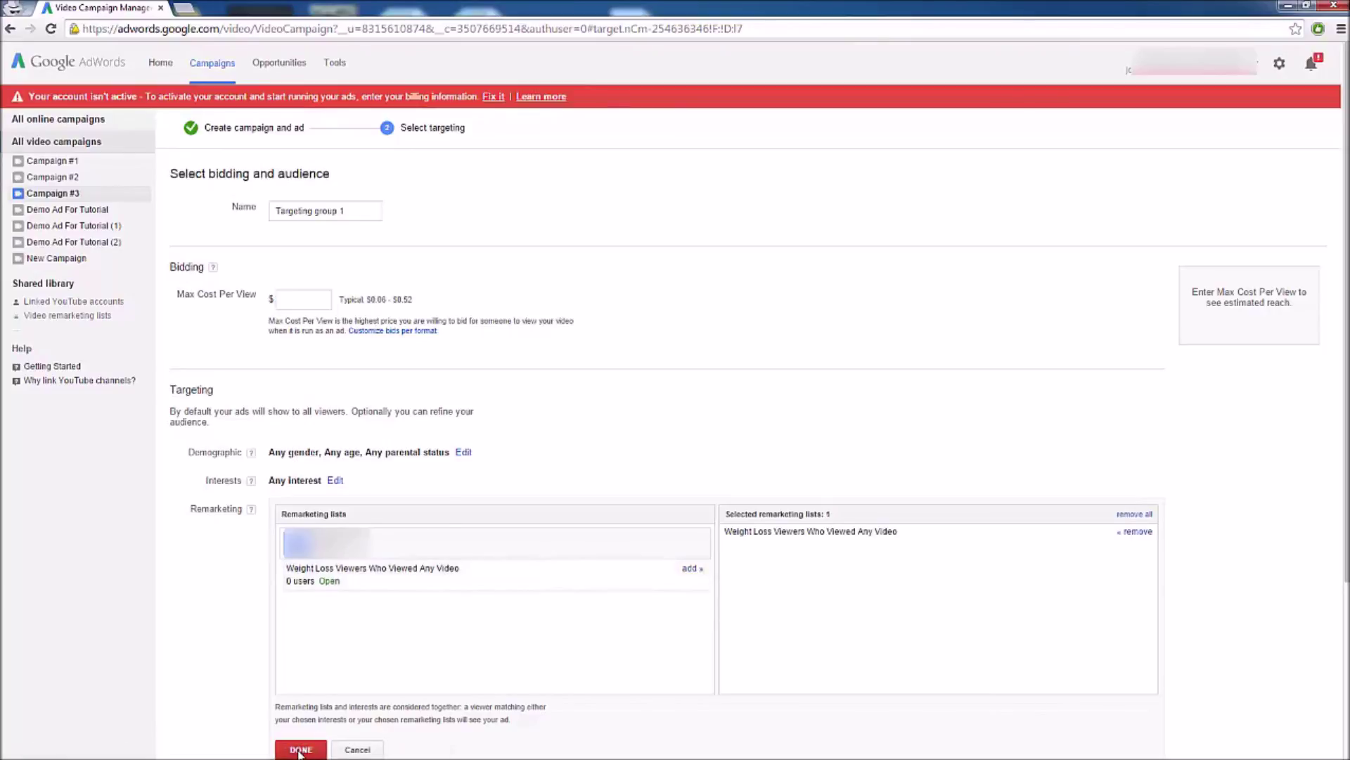
pyautogui.click(301, 749)
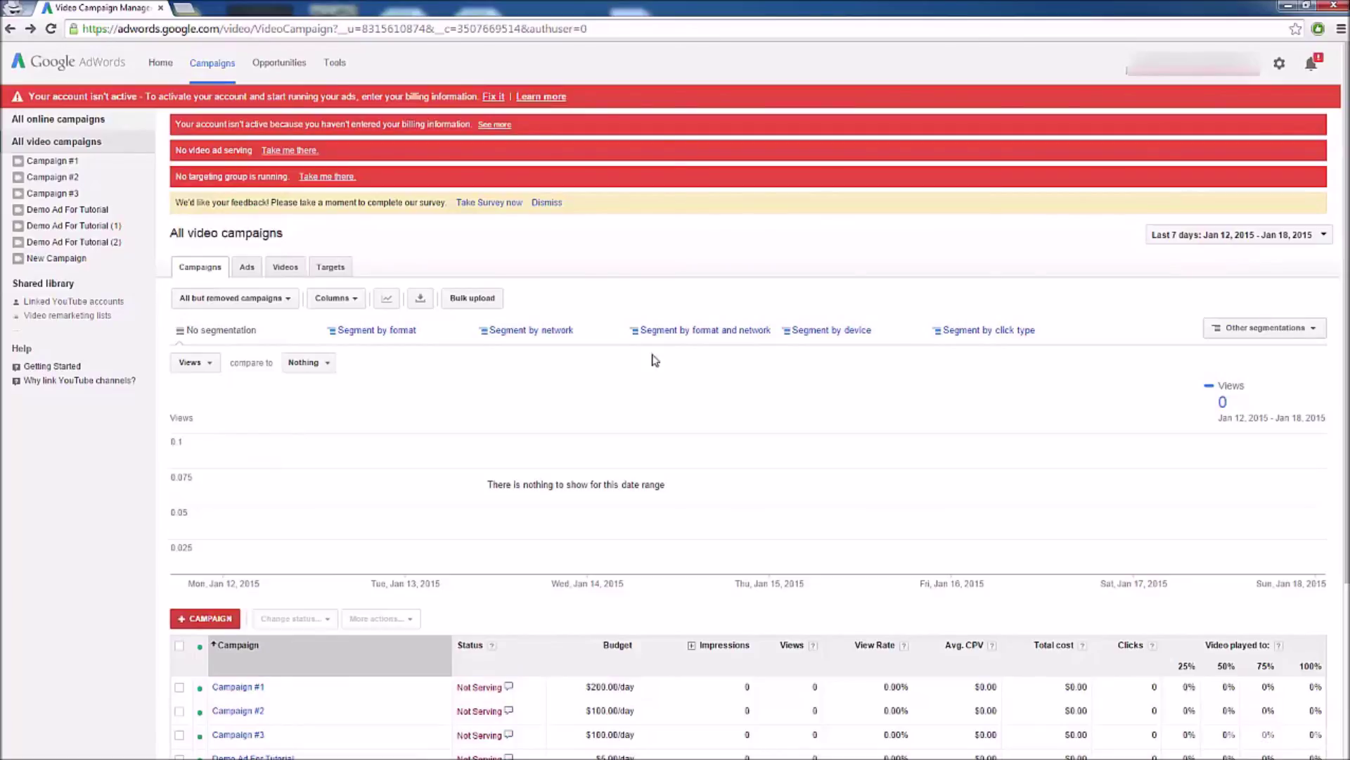
# - Open the account's billing setup with United States as the billing country and examine the contact, payment and terms sections of the form
pyautogui.click(1279, 64)
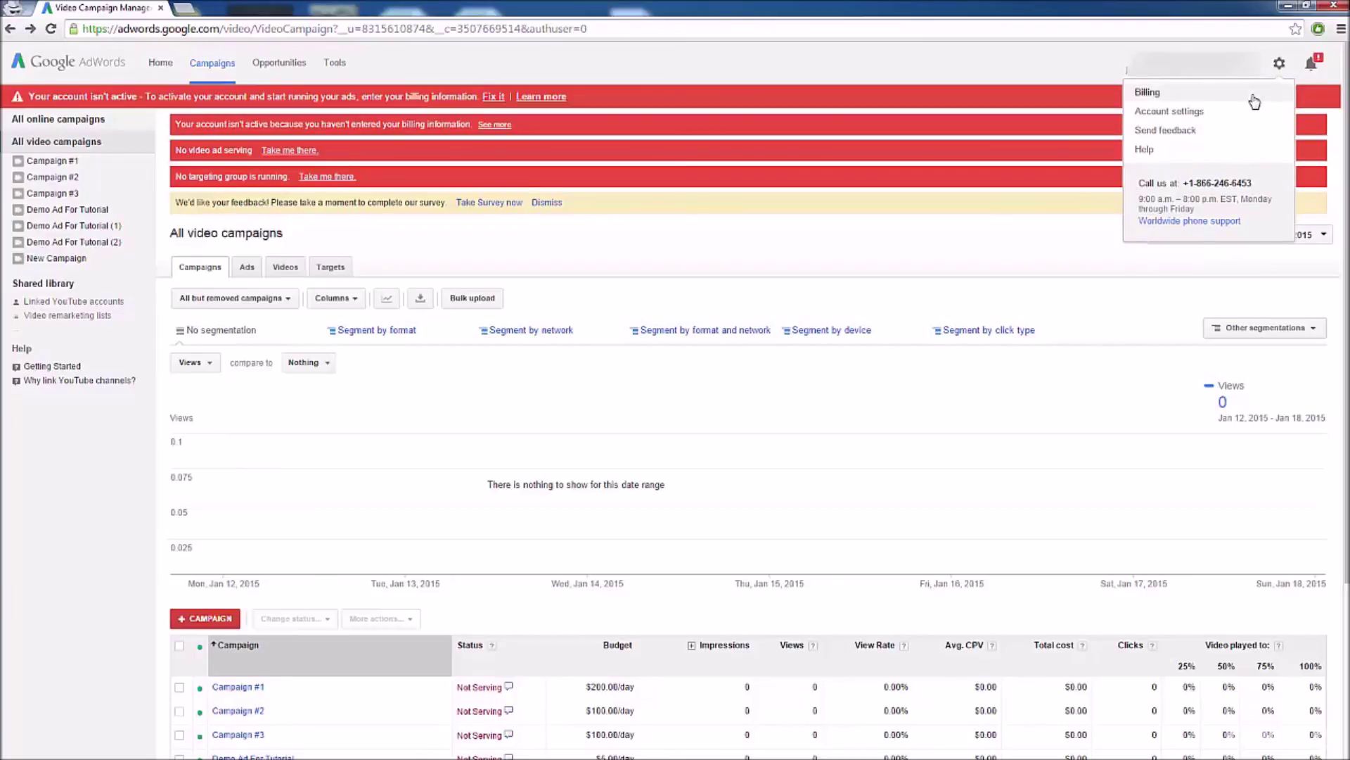
pyautogui.click(1161, 93)
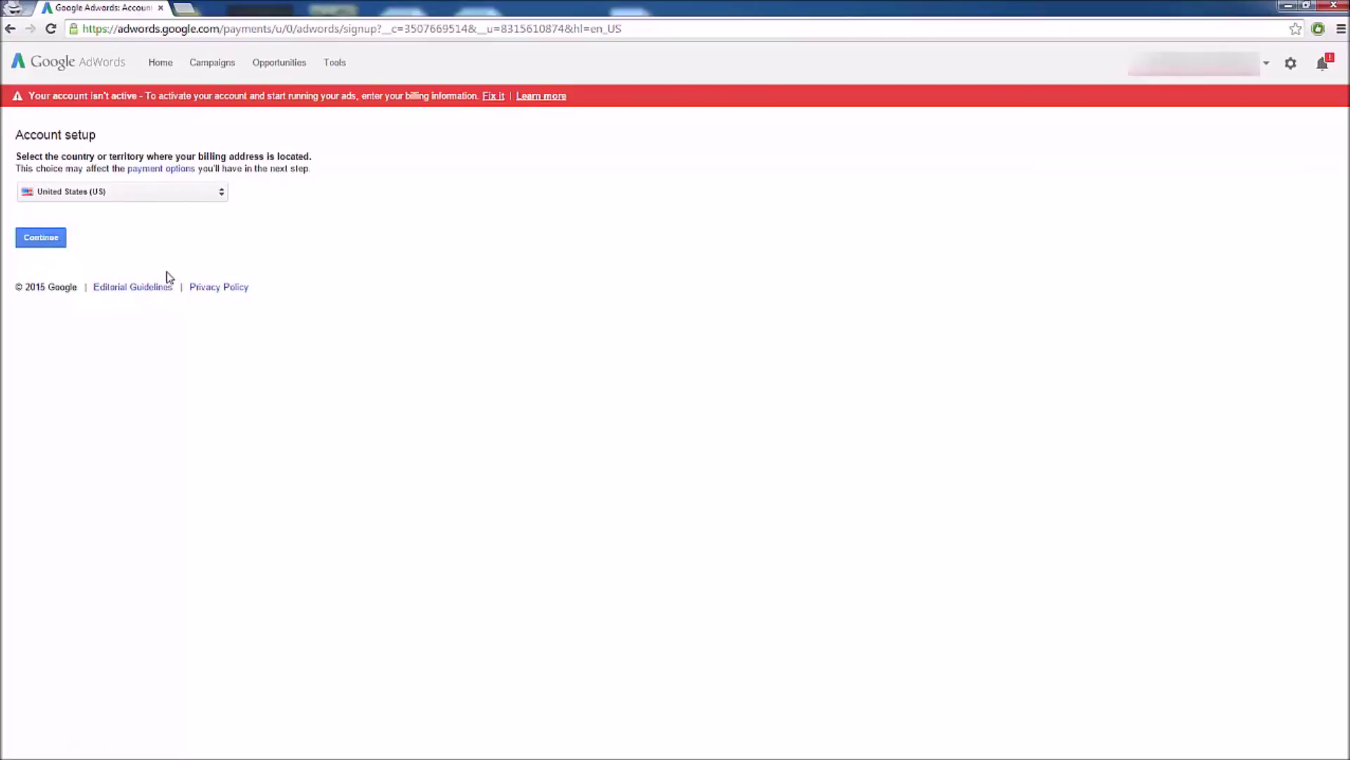
pyautogui.click(43, 239)
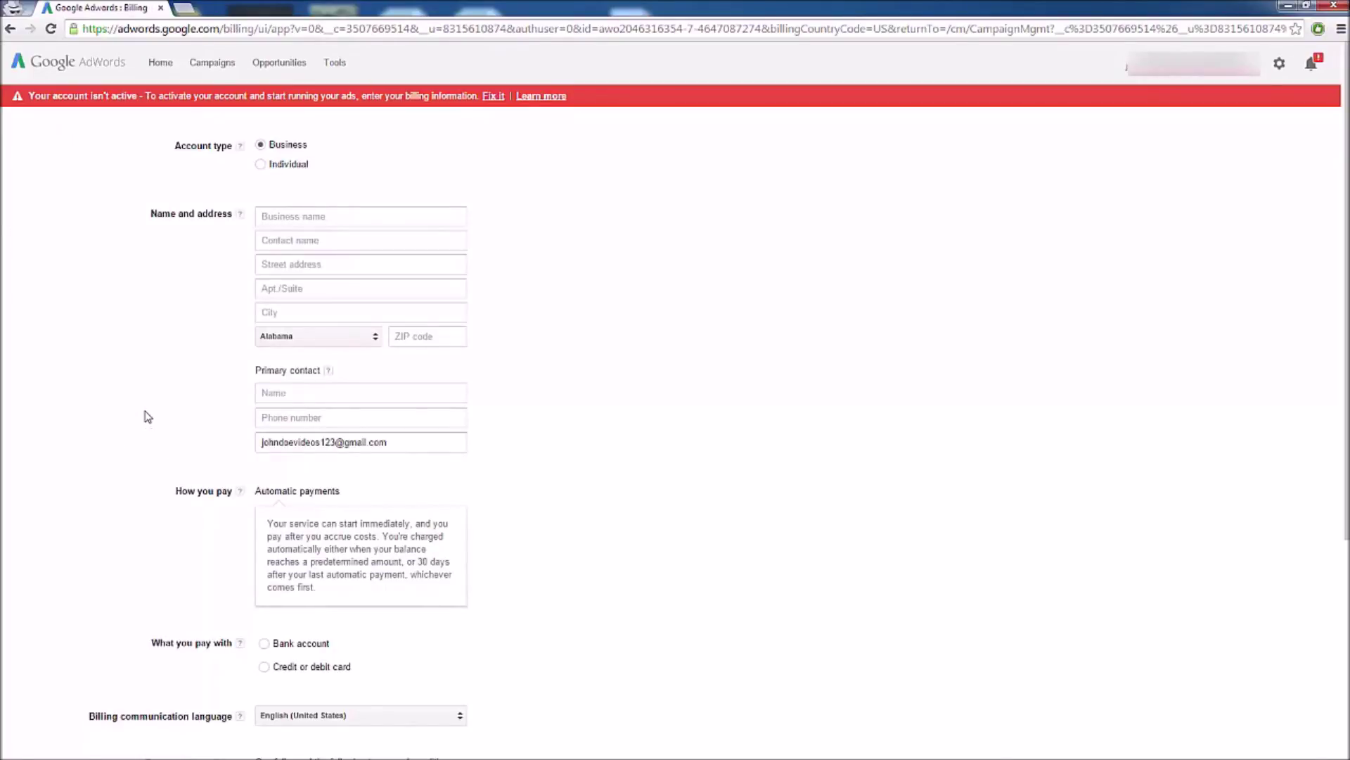
pyautogui.scroll(-2, 145, 416)
pyautogui.scroll(2, 146, 416)
pyautogui.scroll(-1, 187, 461)
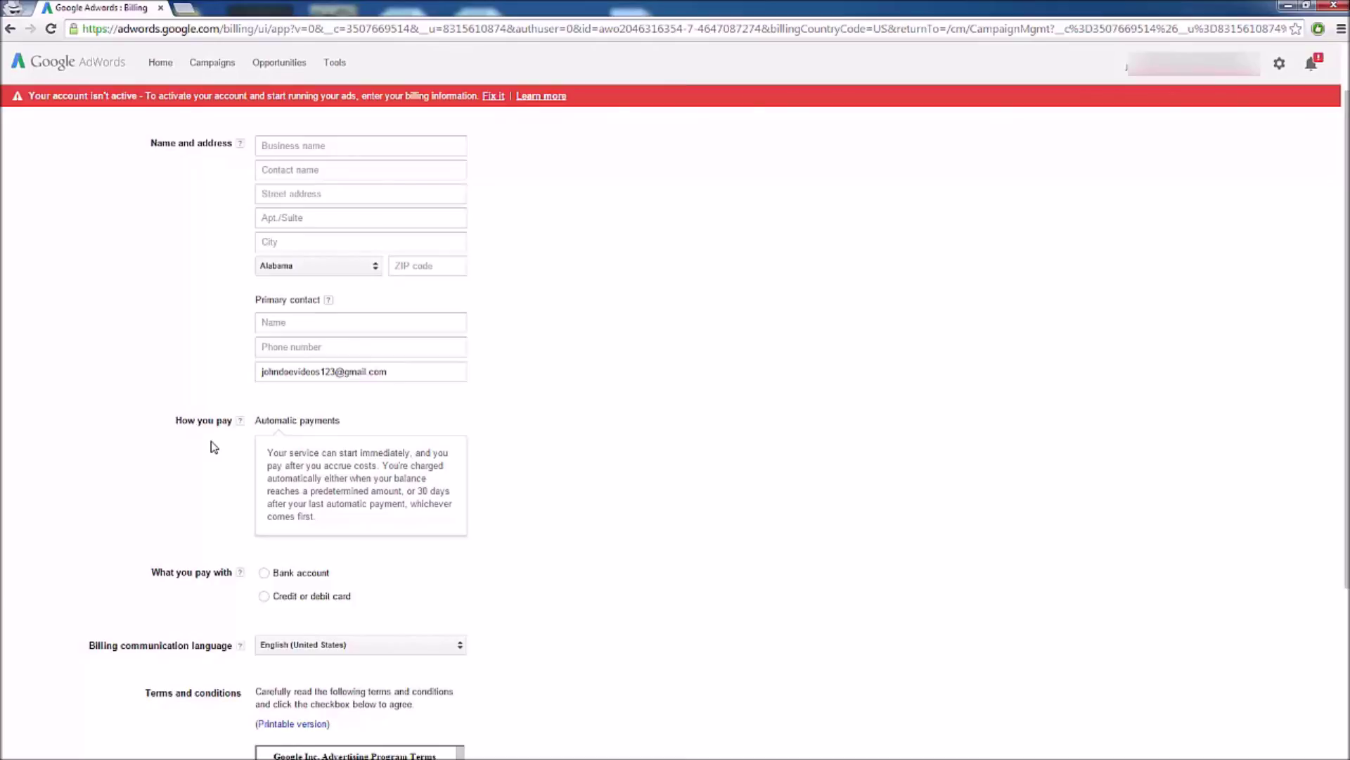
pyautogui.scroll(-2, 134, 492)
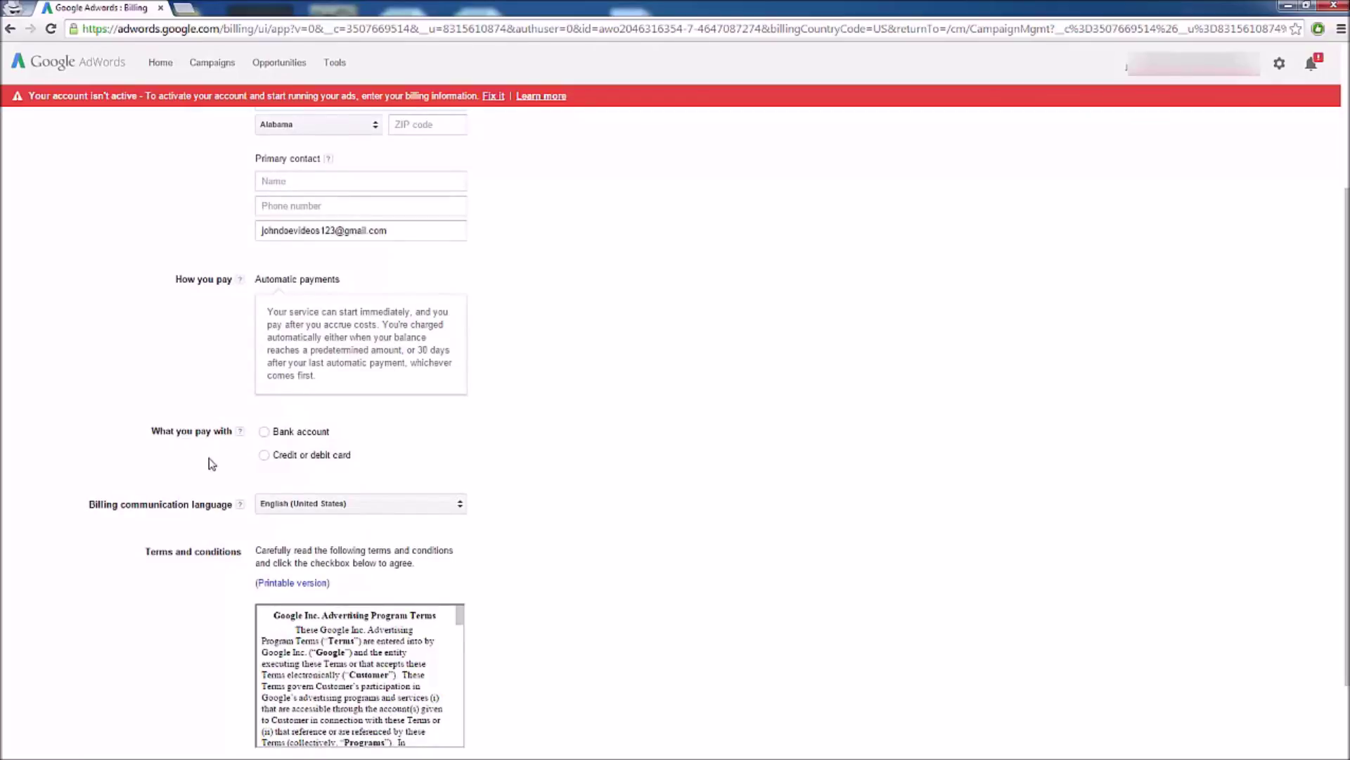
# - Examine the credit or debit card fields, and select bank account as the payment option to review its fields and terms
pyautogui.click(264, 456)
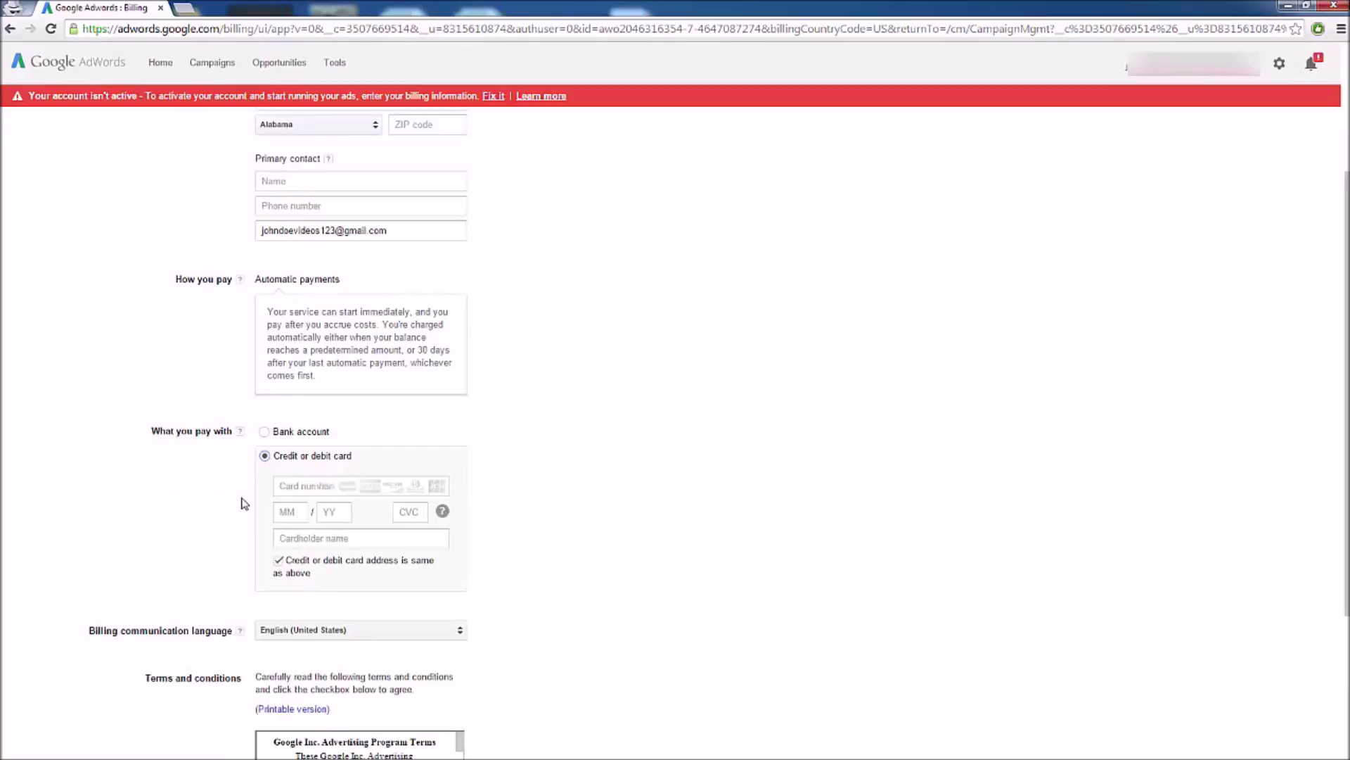
pyautogui.click(312, 490)
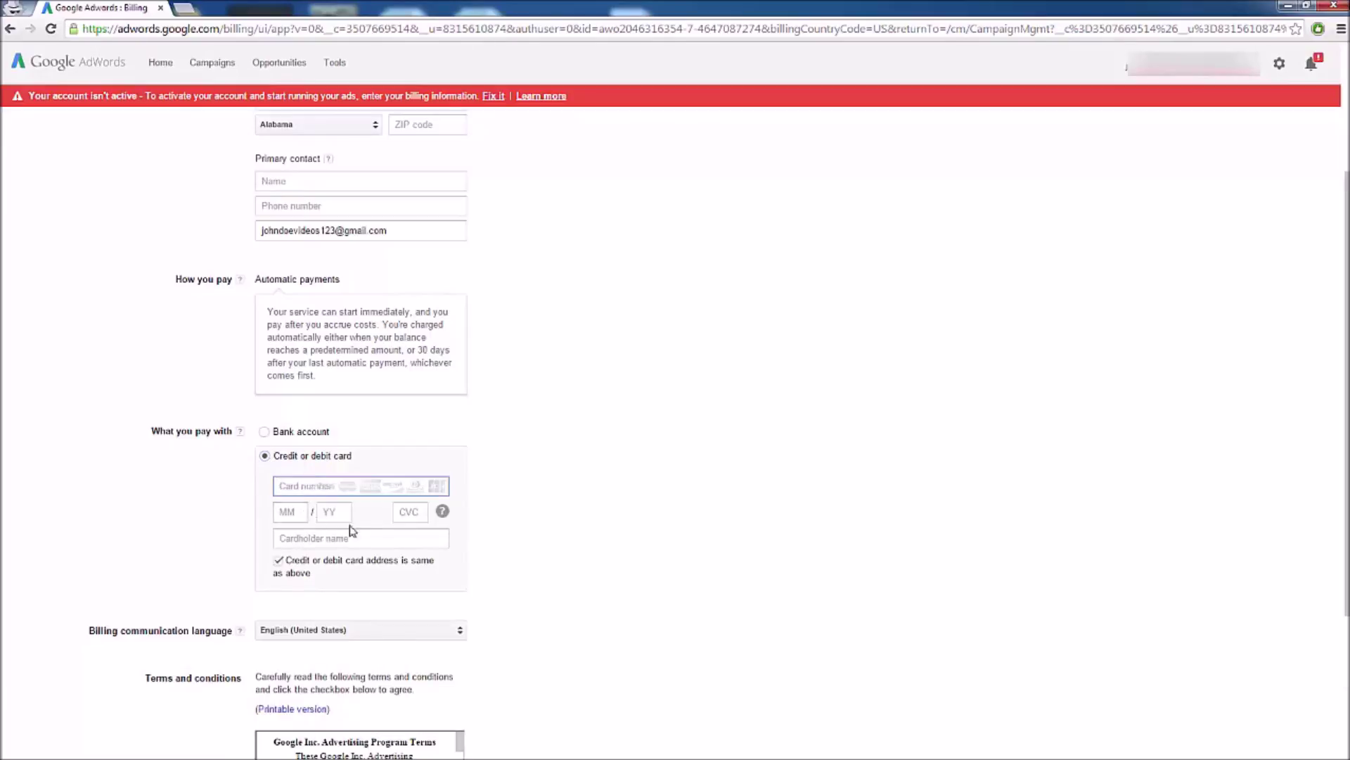
pyautogui.click(265, 431)
pyautogui.scroll(-10, 267, 517)
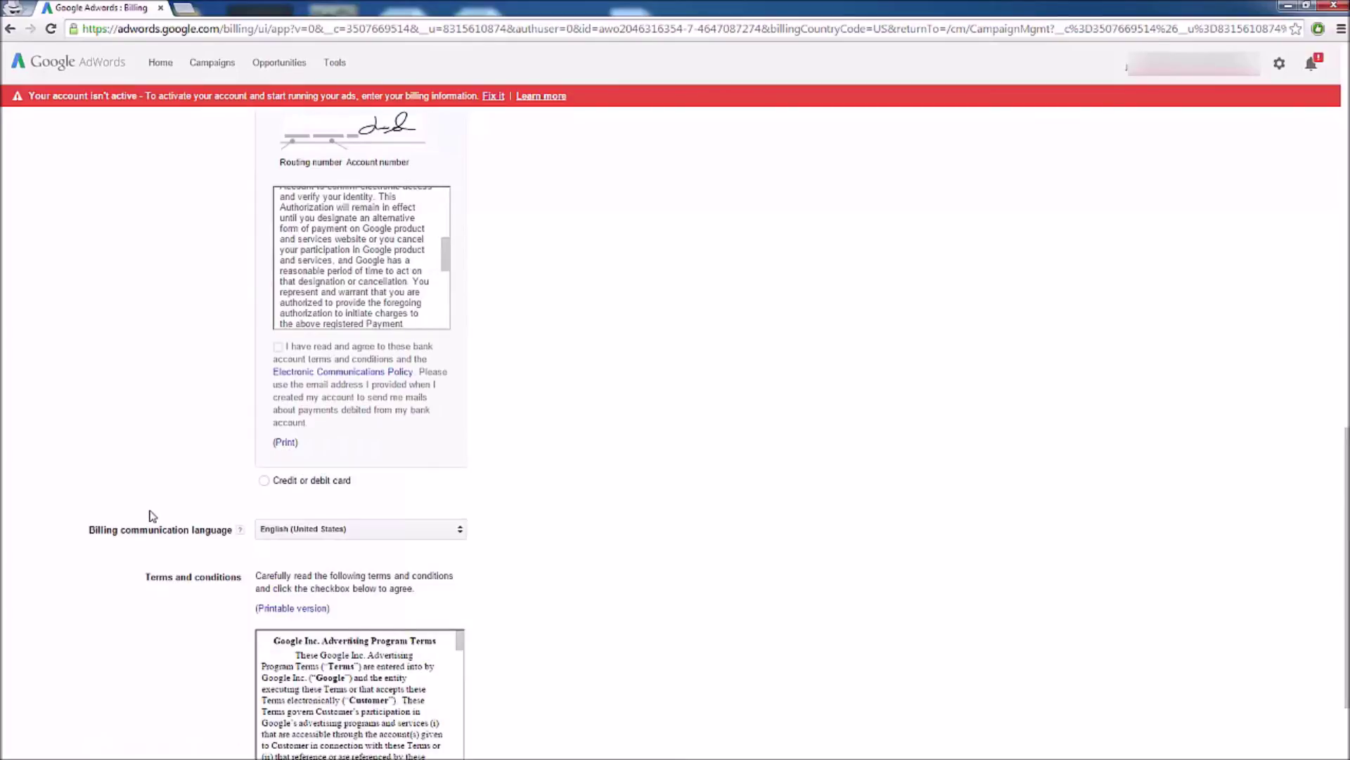
pyautogui.scroll(-2, 152, 515)
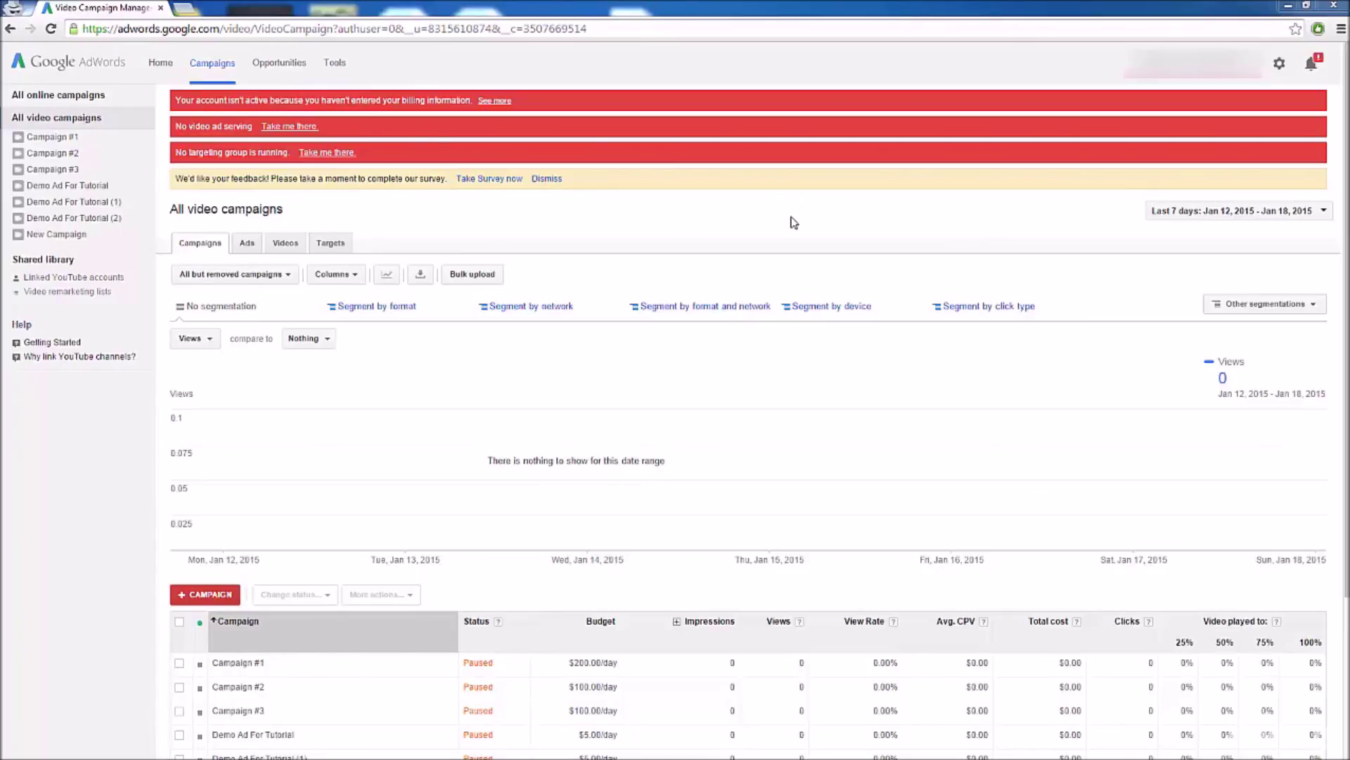
# - Go to the account's billing settings and open the form for adding a new payment method
pyautogui.click(1280, 68)
pyautogui.click(1192, 94)
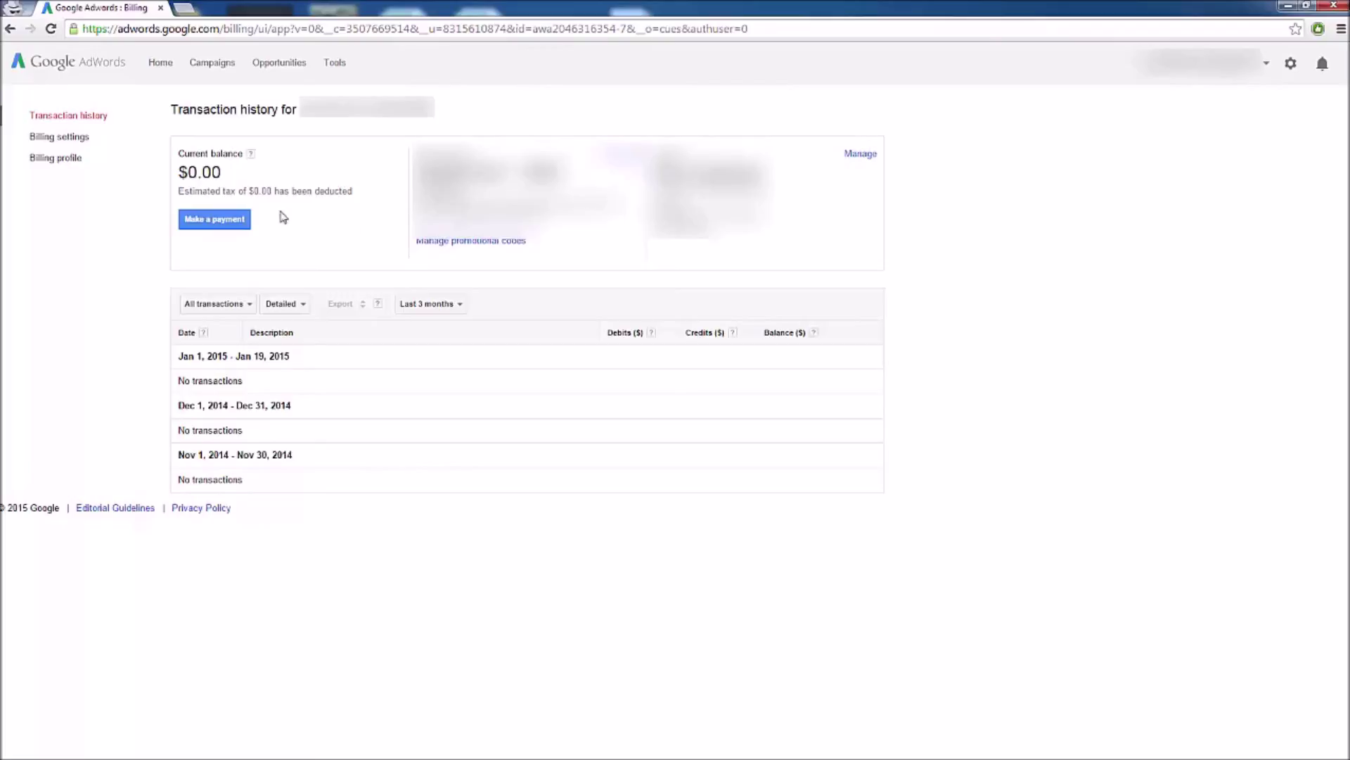
pyautogui.click(72, 138)
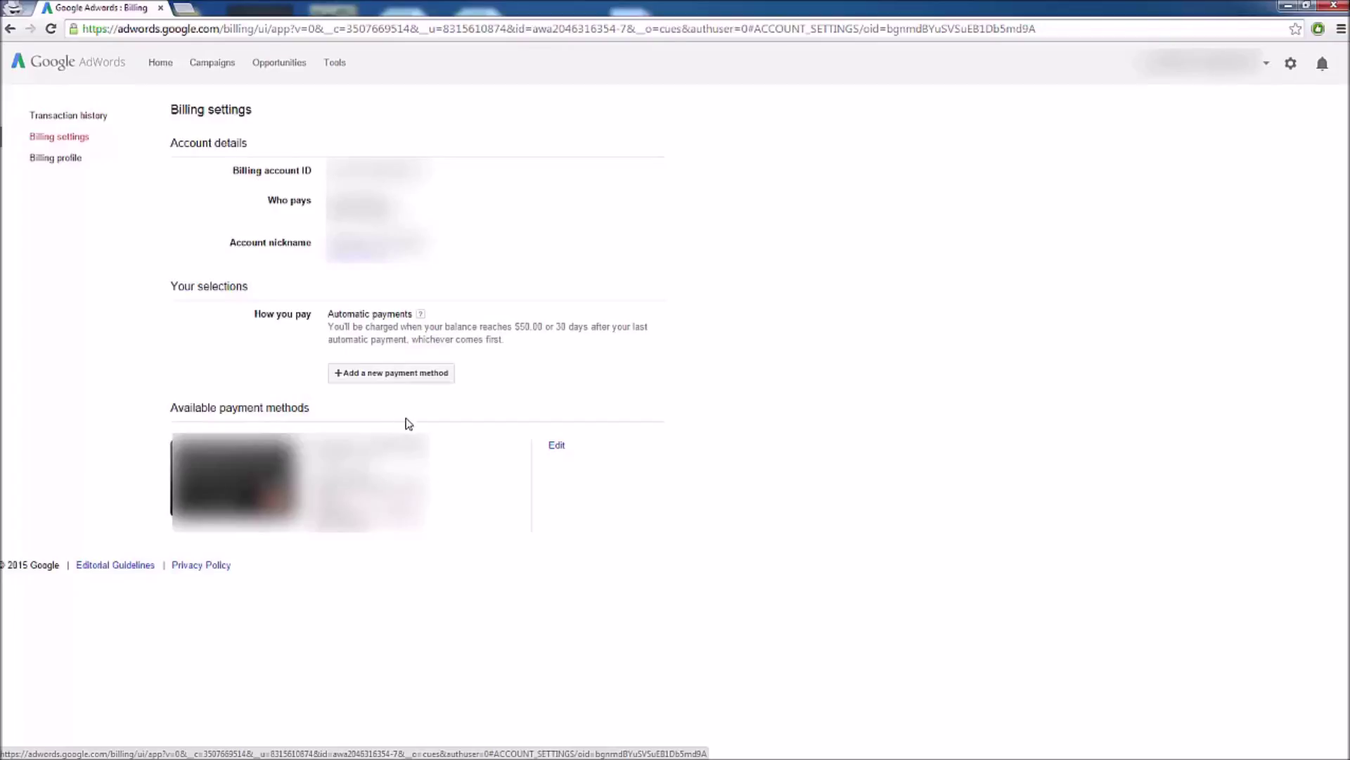
pyautogui.click(386, 377)
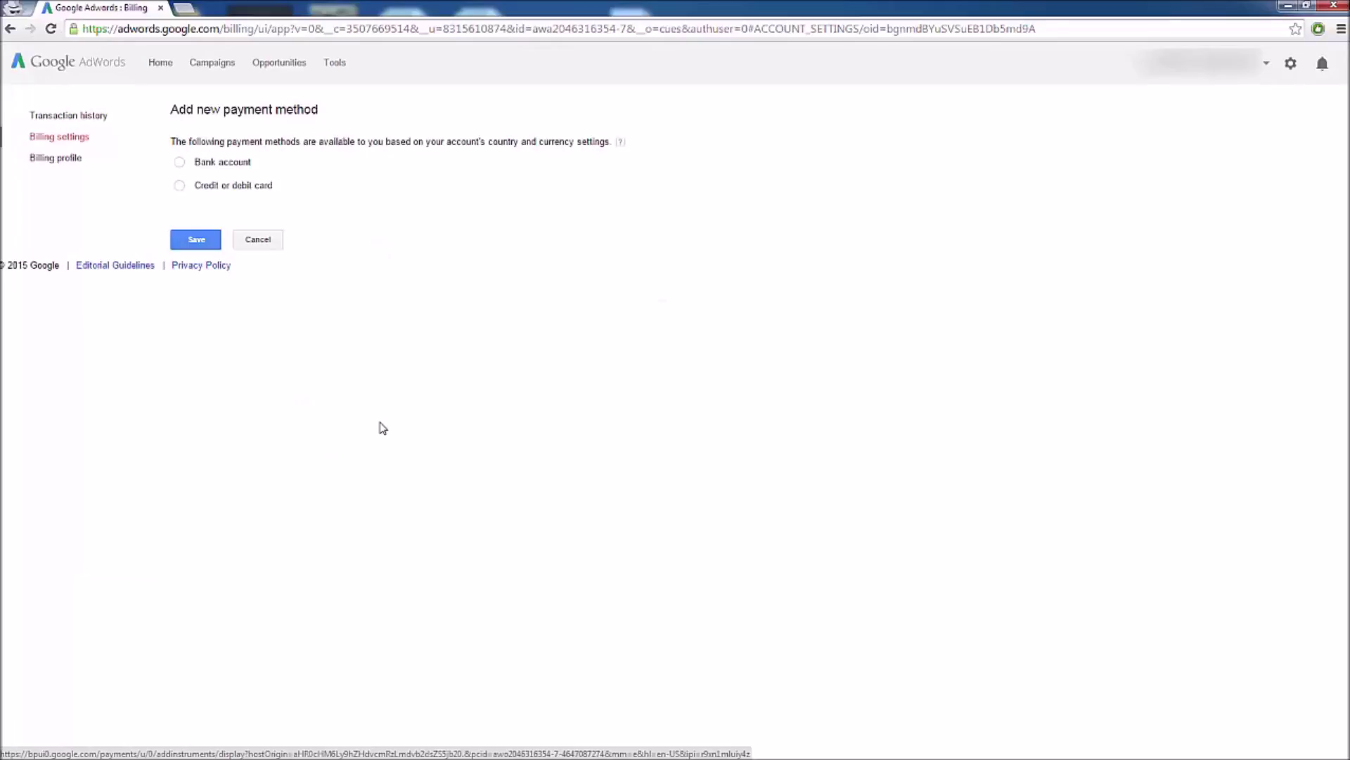